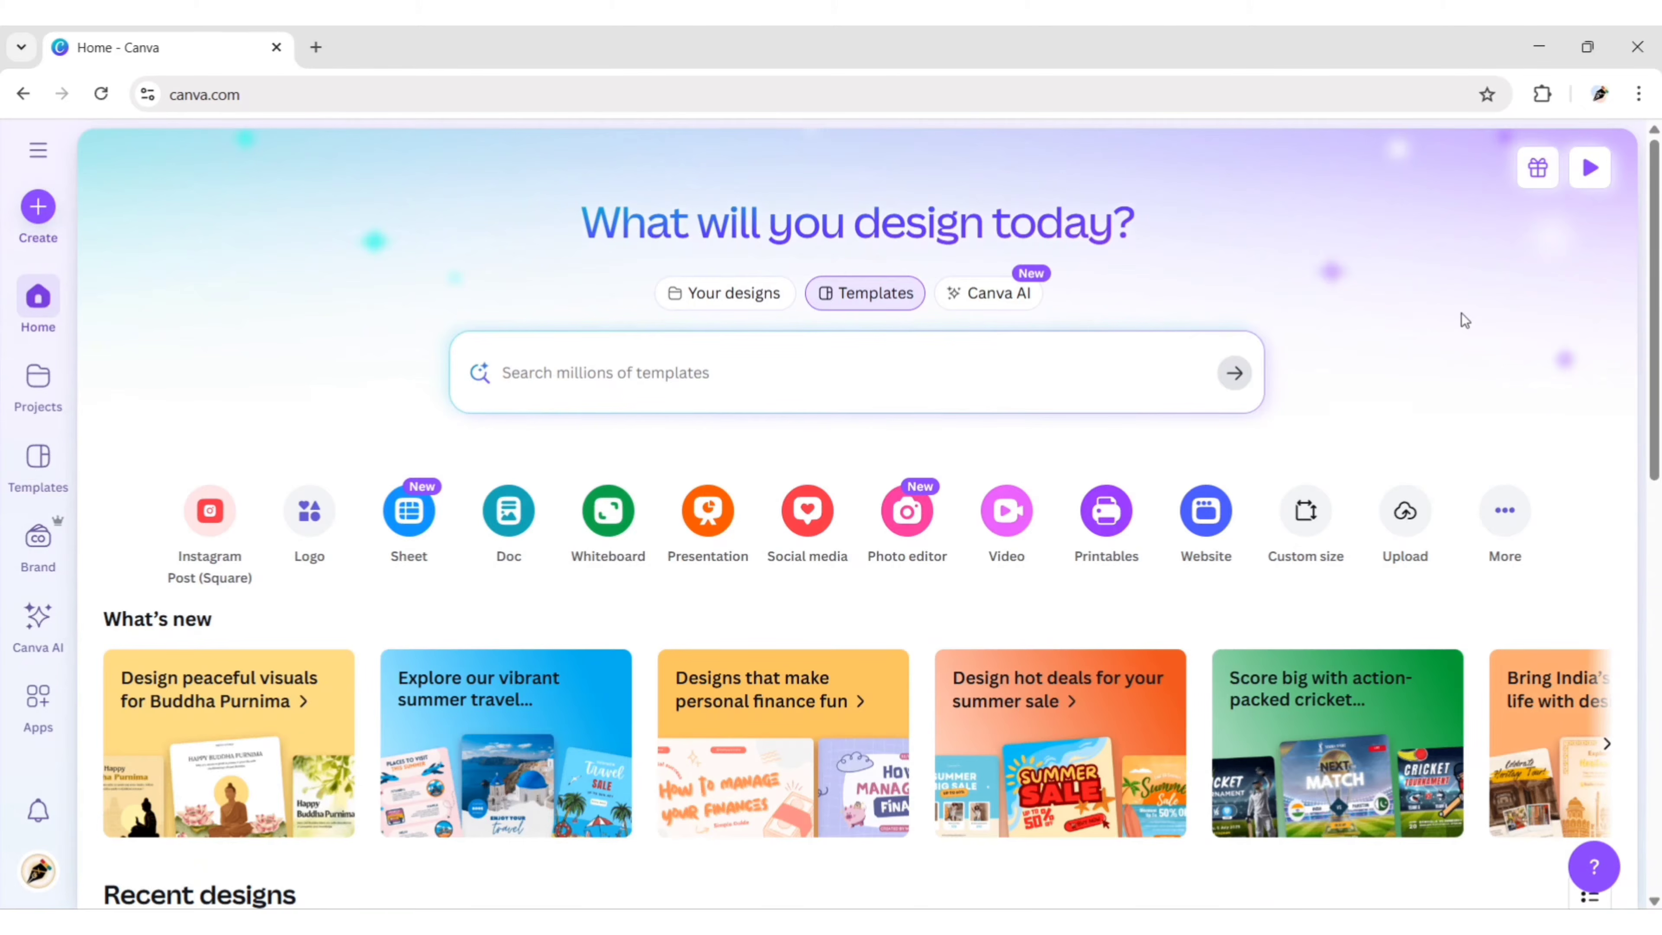
- Create a custom-size design of 1080 × 1080 px and name it Redesign
{"action": "left_click", "coordinate": [1305, 511]}
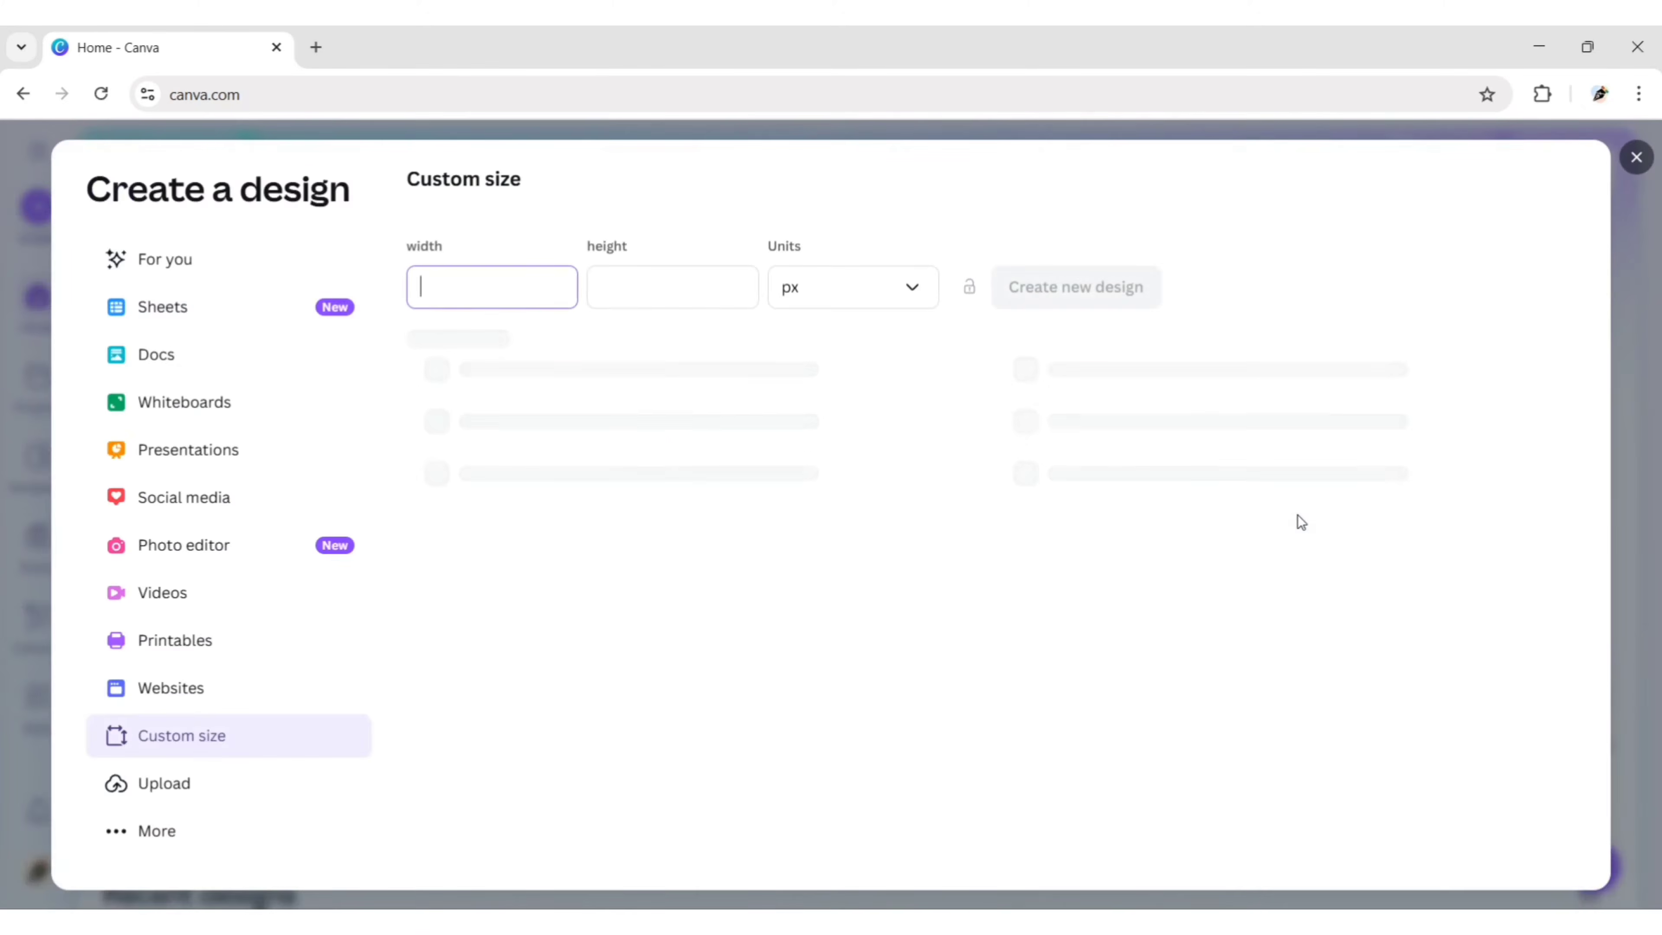
{"action": "type", "text": "108"}
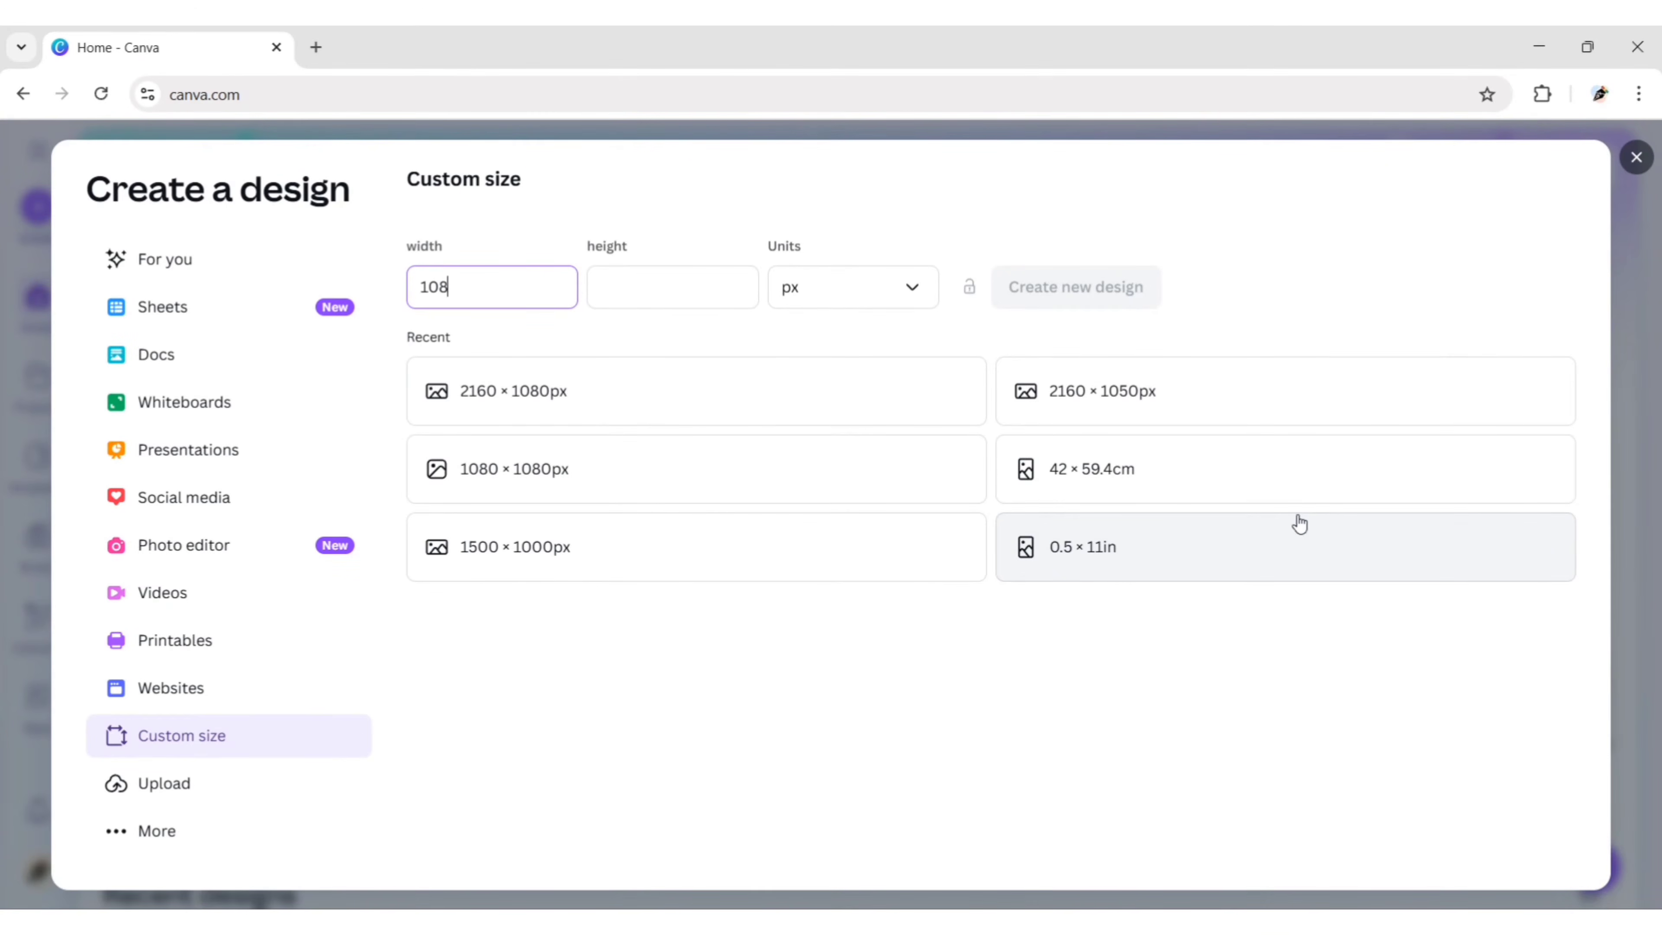
{"action": "type", "text": "0"}
{"action": "key", "text": "Tab"}
{"action": "type", "text": "1080"}
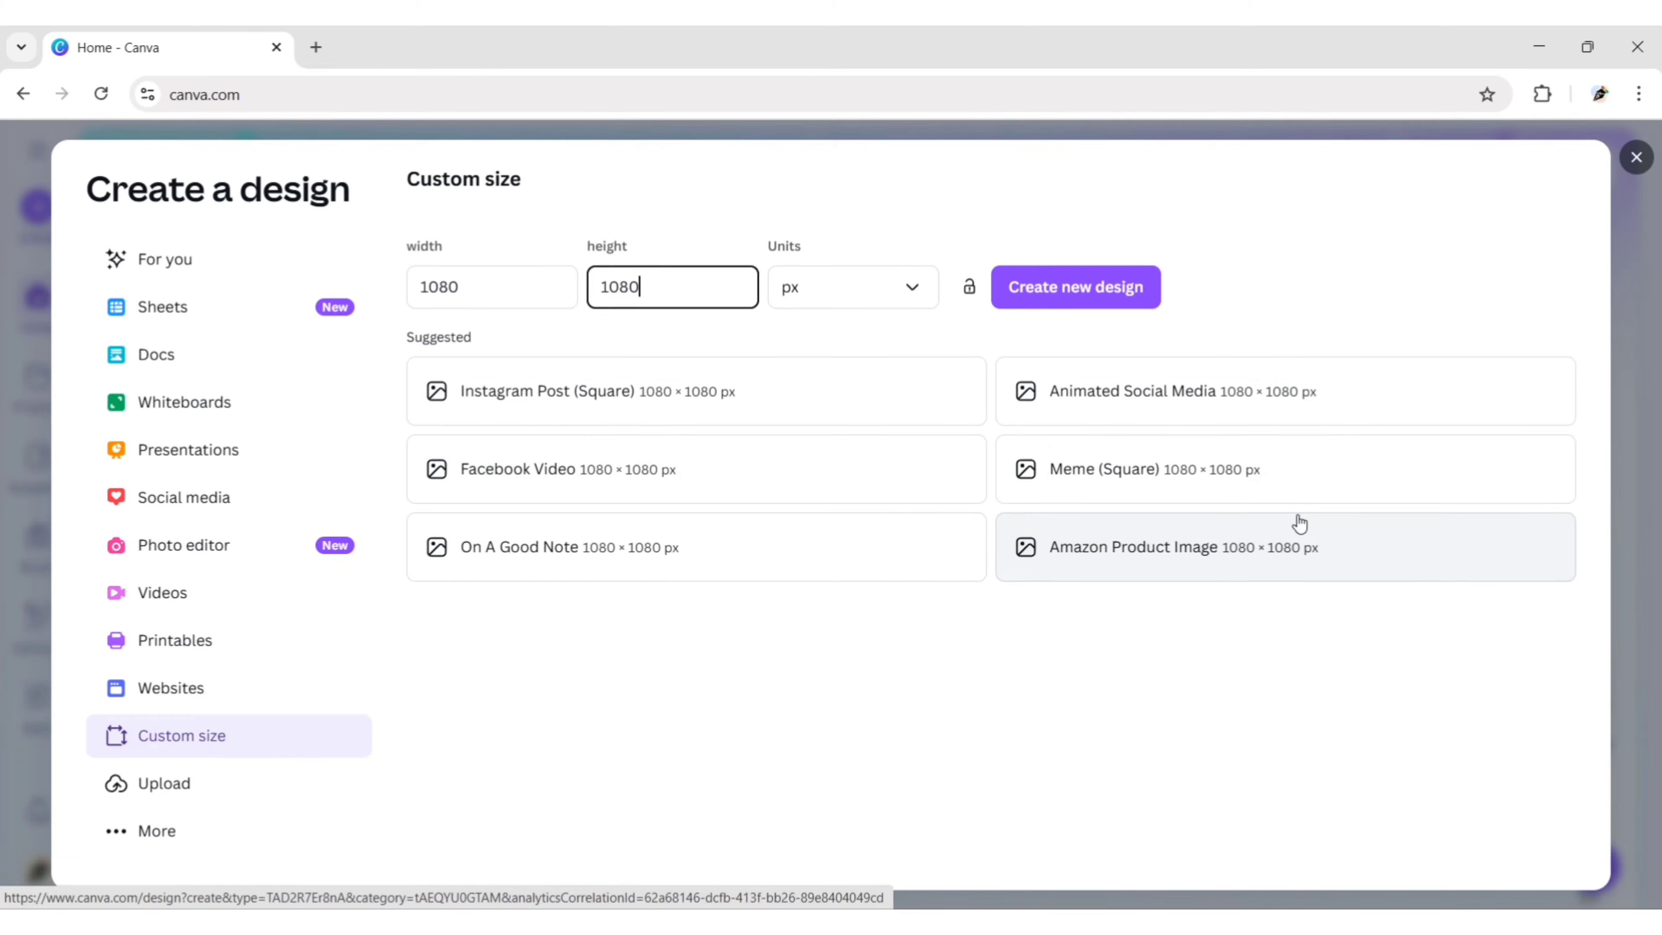
{"action": "left_click", "coordinate": [1077, 289]}
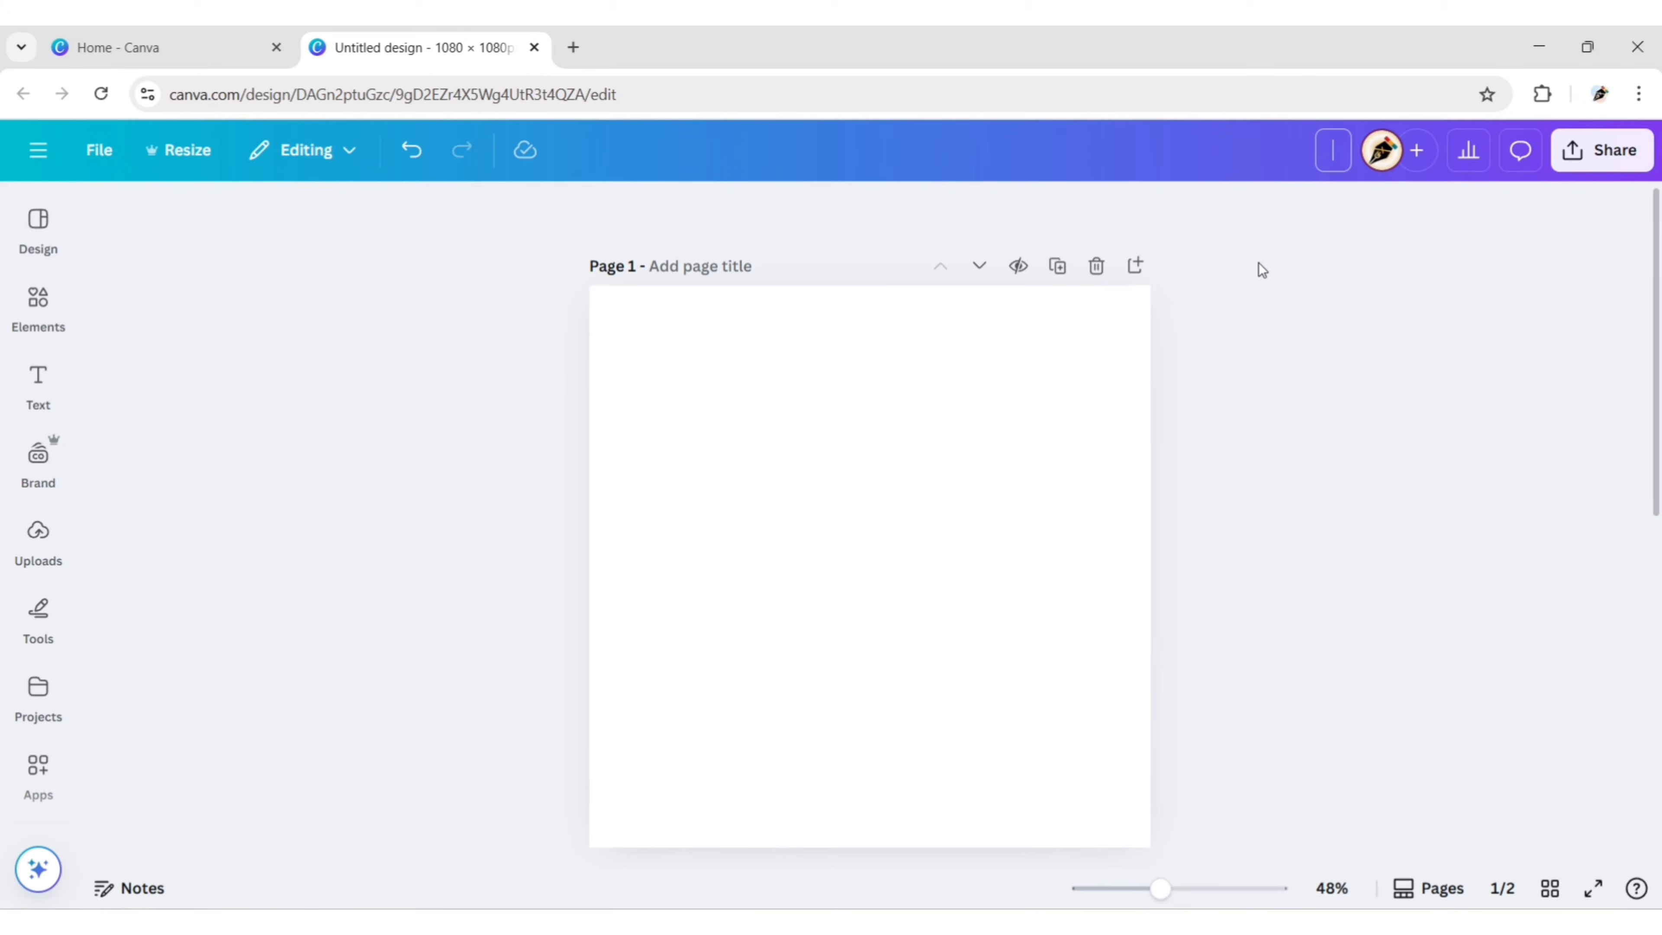
{"action": "type", "text": "Redesign"}
{"action": "key", "text": "Return"}
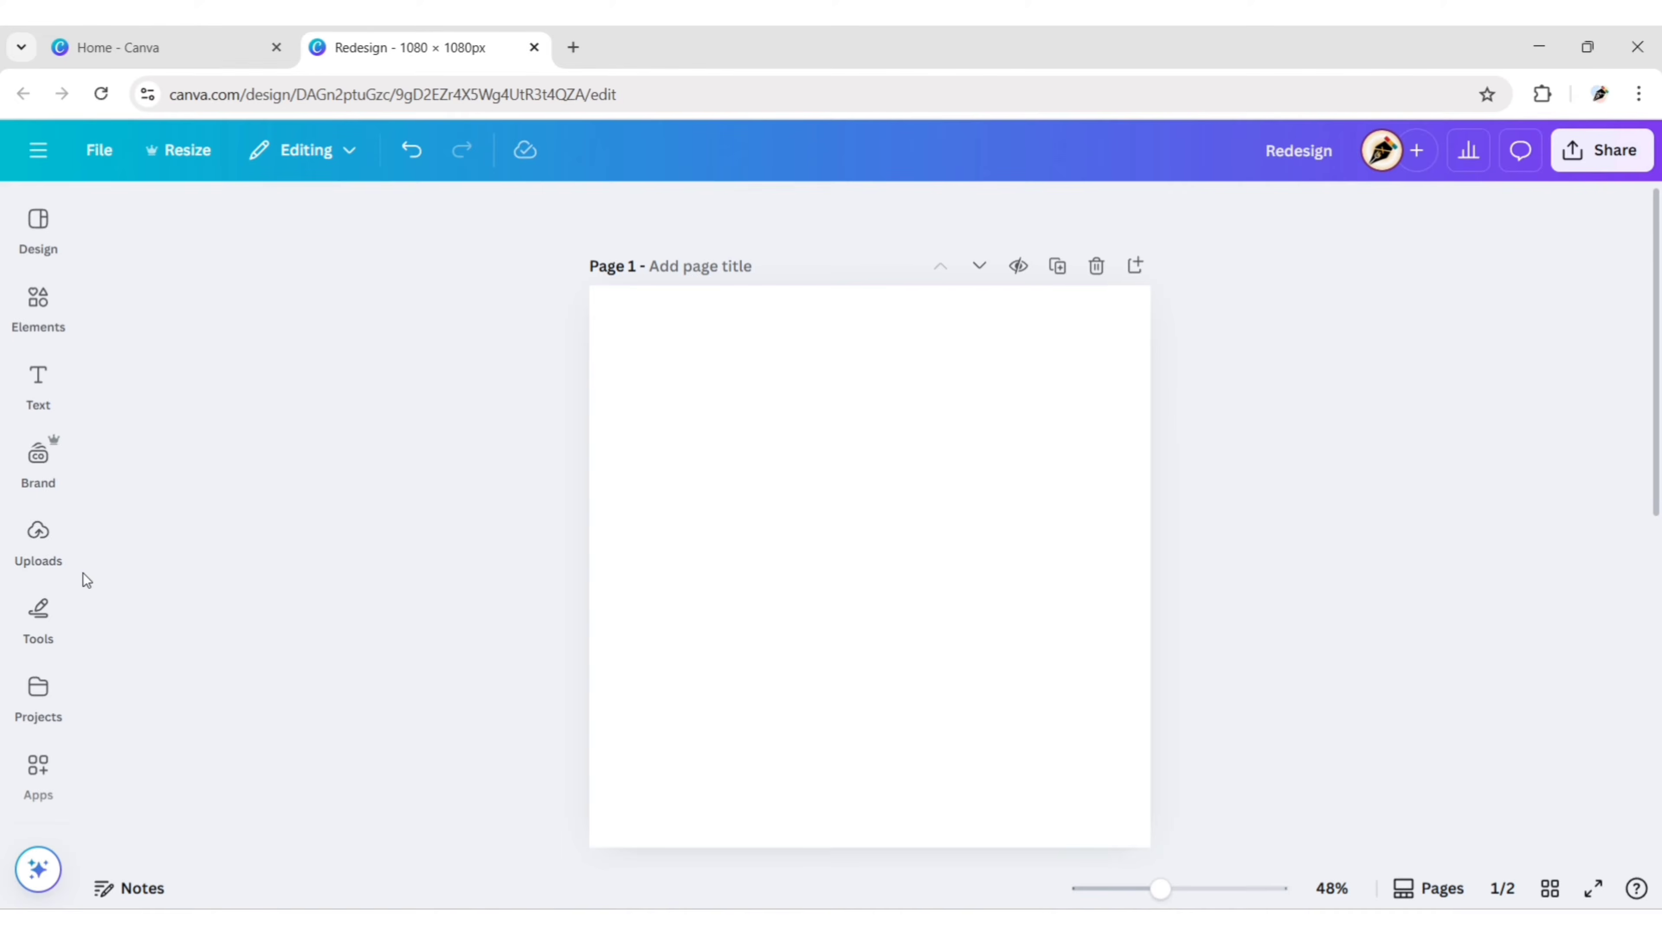
- Add the uploaded Dairy Milk wrapper image, crop its empty upper and lower margins, and enlarge it around the middle of the page
{"action": "left_click", "coordinate": [41, 543]}
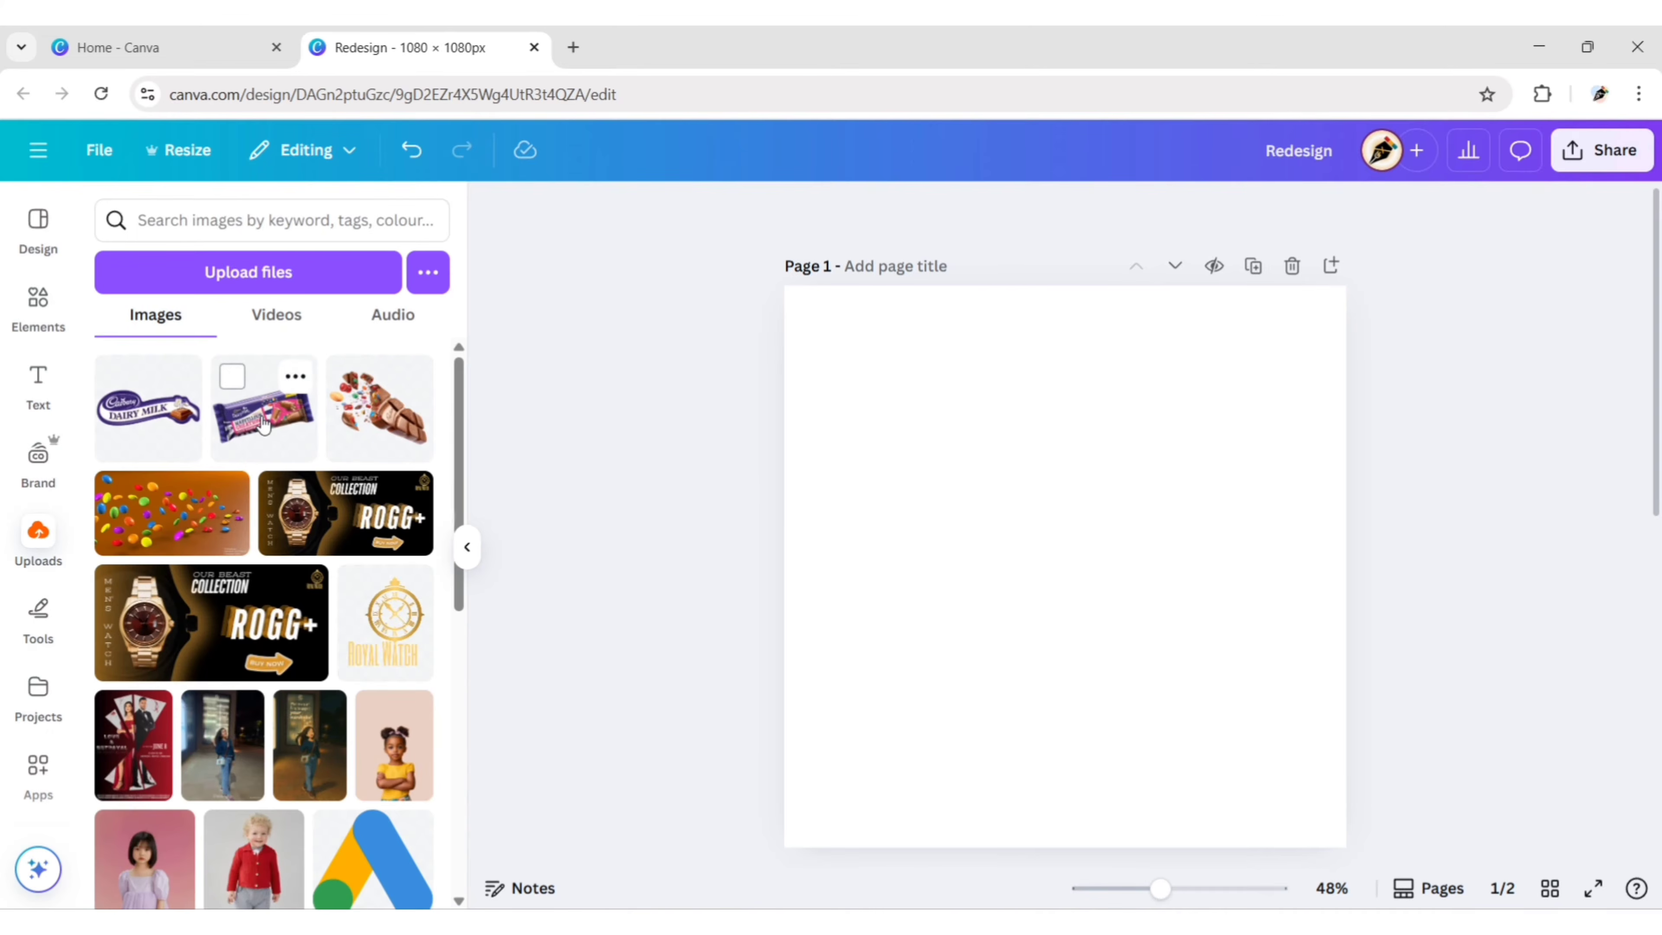
{"action": "left_click", "coordinate": [263, 422]}
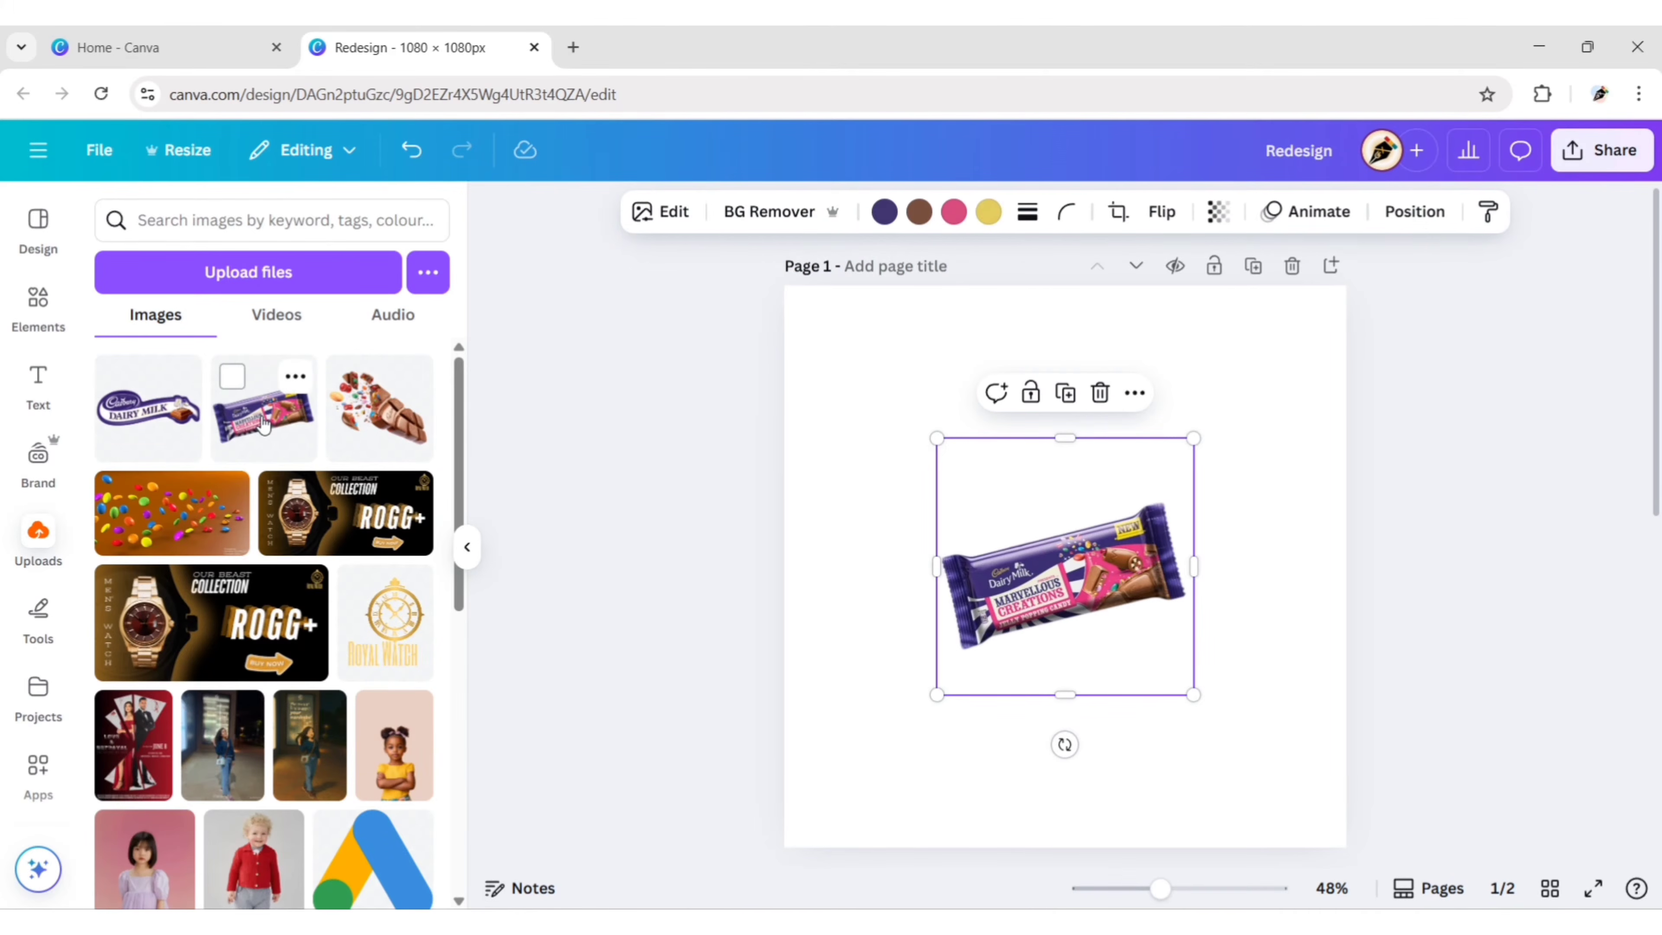
{"action": "left_click", "coordinate": [464, 548]}
{"action": "left_click_drag", "start_coordinate": [869, 438], "coordinate": [866, 488]}
{"action": "left_click_drag", "start_coordinate": [871, 696], "coordinate": [871, 662]}
{"action": "left_click_drag", "start_coordinate": [1000, 660], "coordinate": [1113, 734]}
{"action": "left_click_drag", "start_coordinate": [958, 609], "coordinate": [904, 573]}
{"action": "left_click_drag", "start_coordinate": [1054, 697], "coordinate": [1066, 704]}
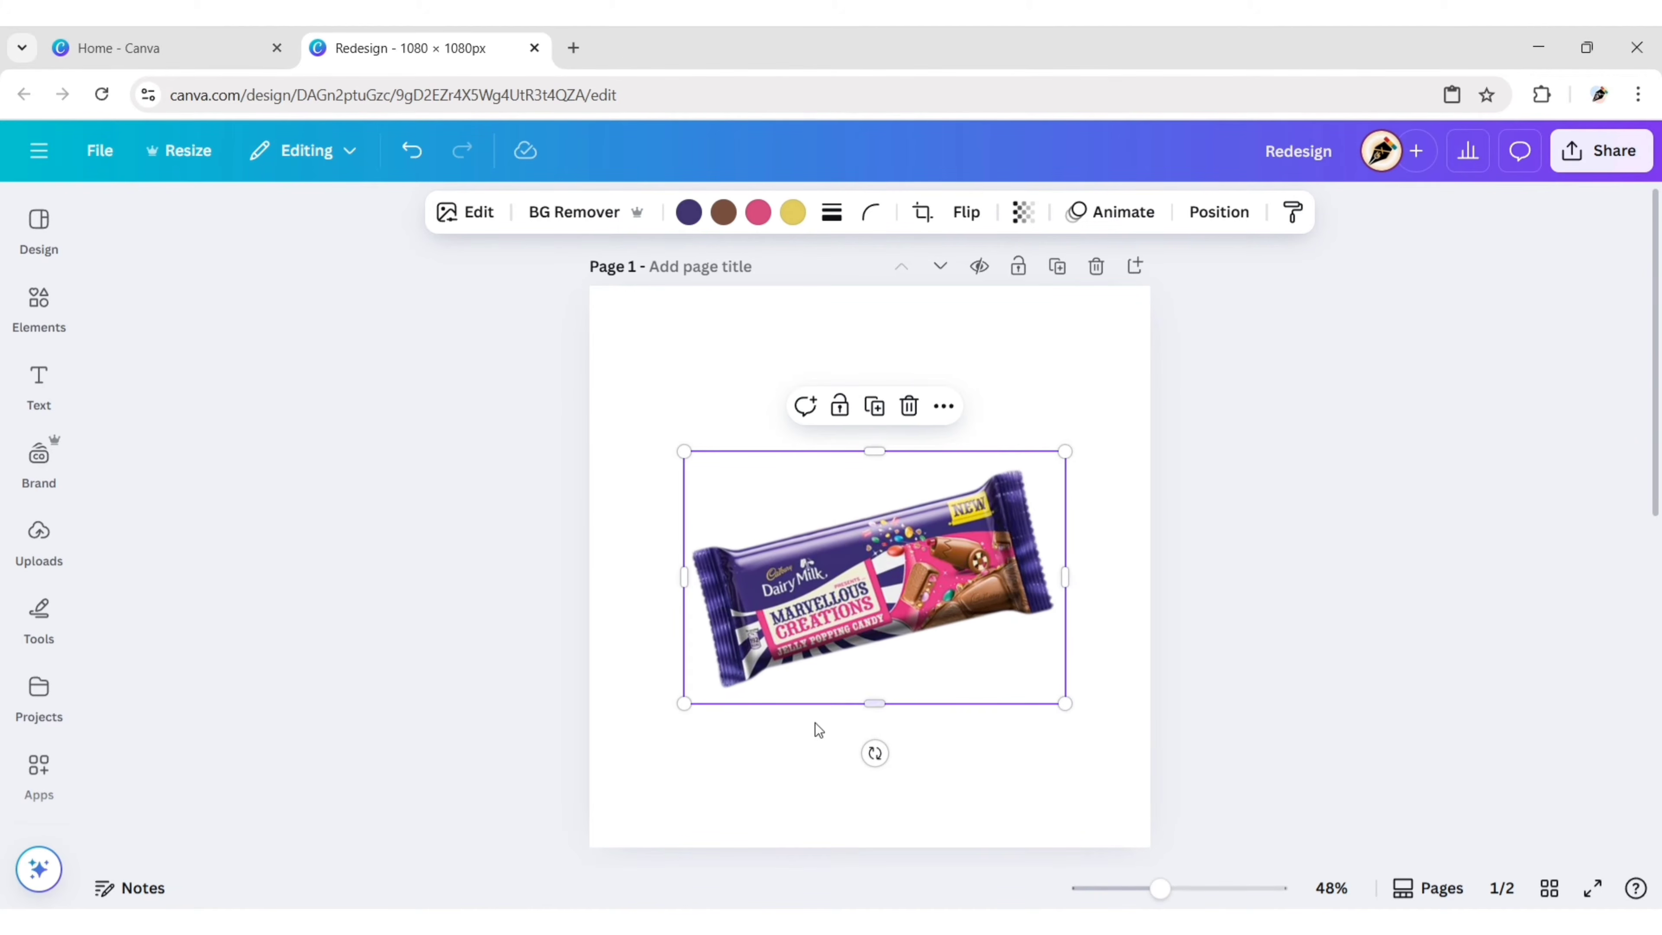
- Rotate the Dairy Milk bar slightly clockwise and move it down into the lower half of the page
{"action": "left_click_drag", "start_coordinate": [875, 754], "coordinate": [847, 759]}
{"action": "left_click_drag", "start_coordinate": [872, 618], "coordinate": [867, 661]}
{"action": "left_click", "coordinate": [514, 558]}
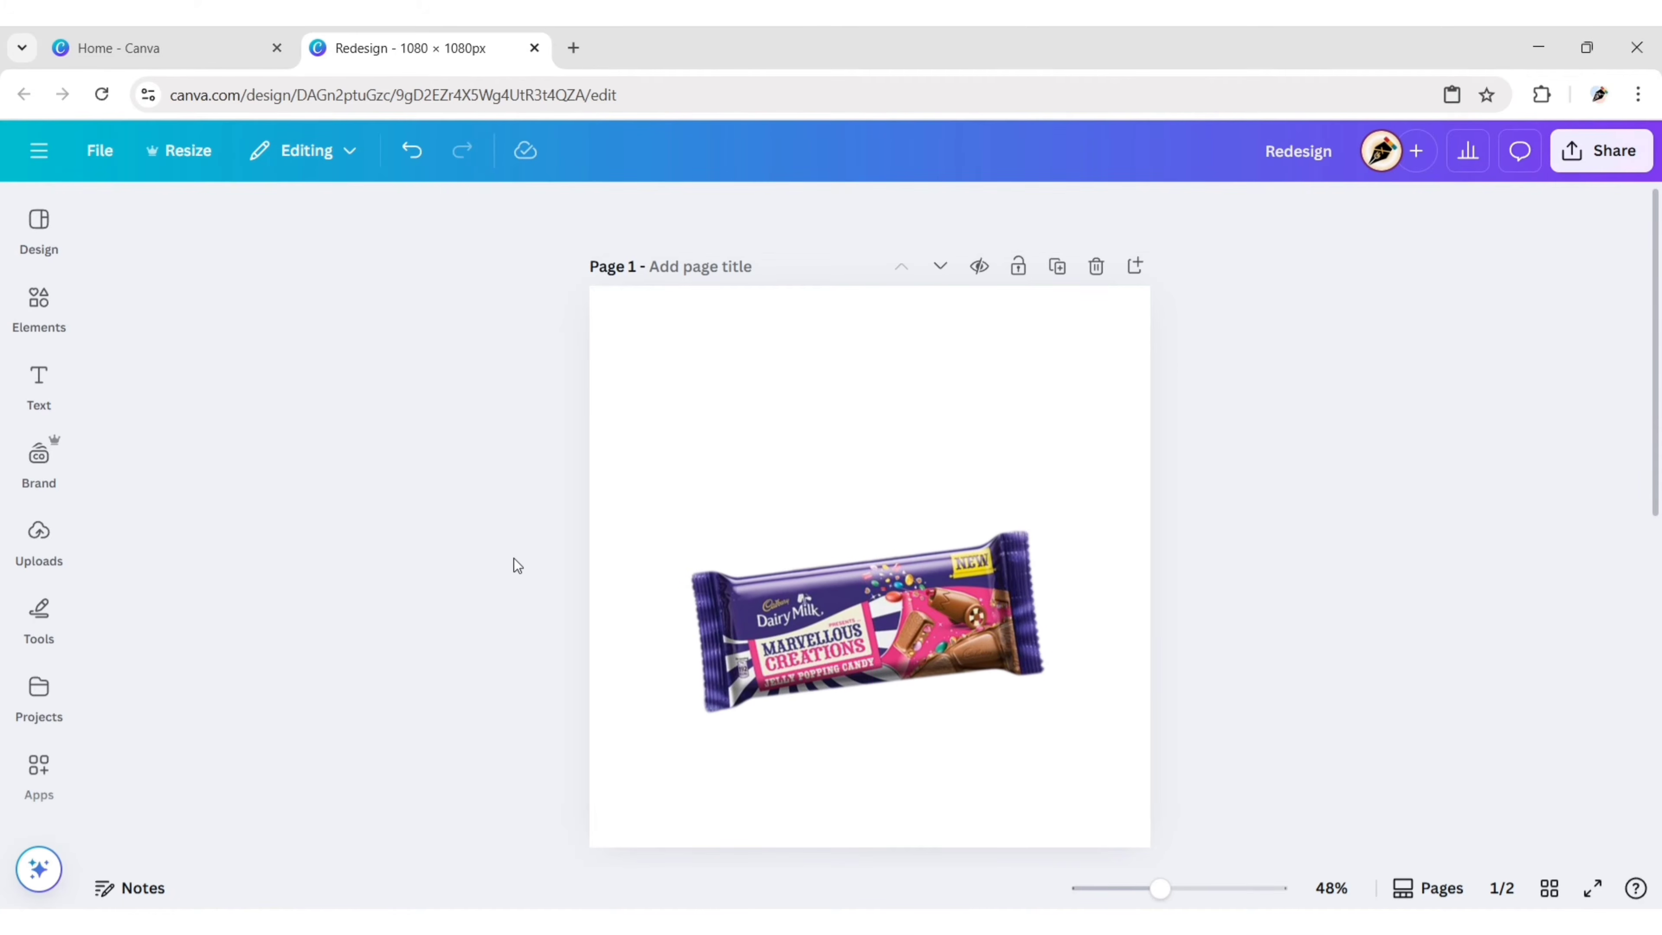
- Set the page background colour to #1C0D45
{"action": "left_click", "coordinate": [642, 482]}
{"action": "left_click", "coordinate": [715, 212]}
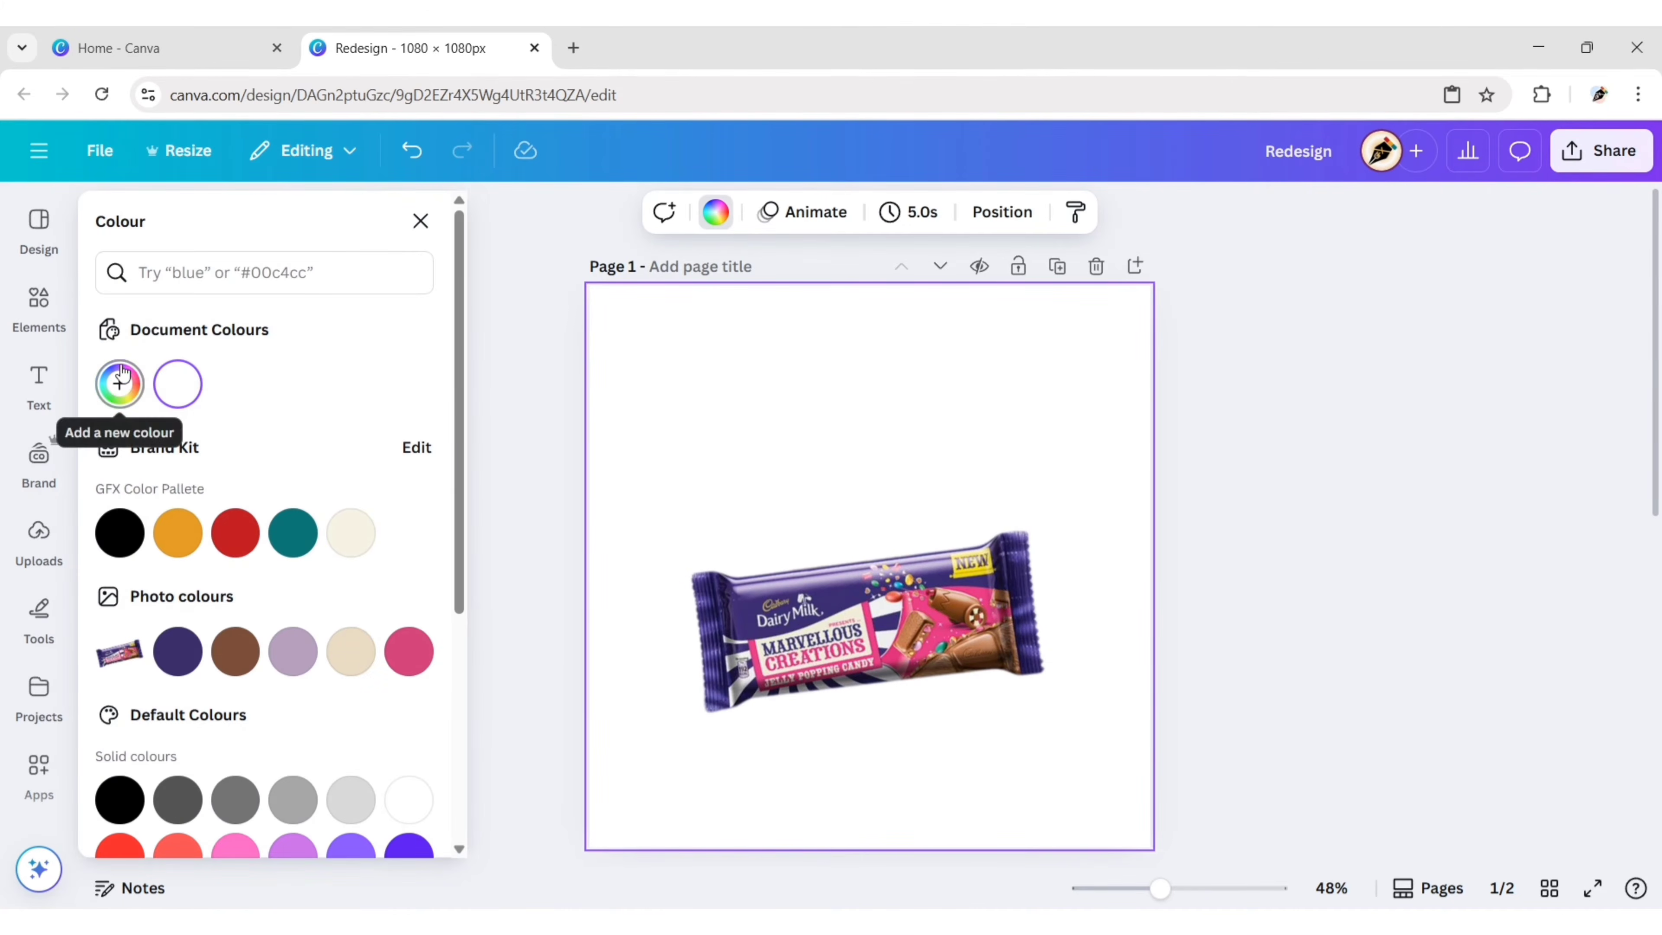
{"action": "left_click", "coordinate": [122, 379]}
{"action": "type", "text": "#1C0D45"}
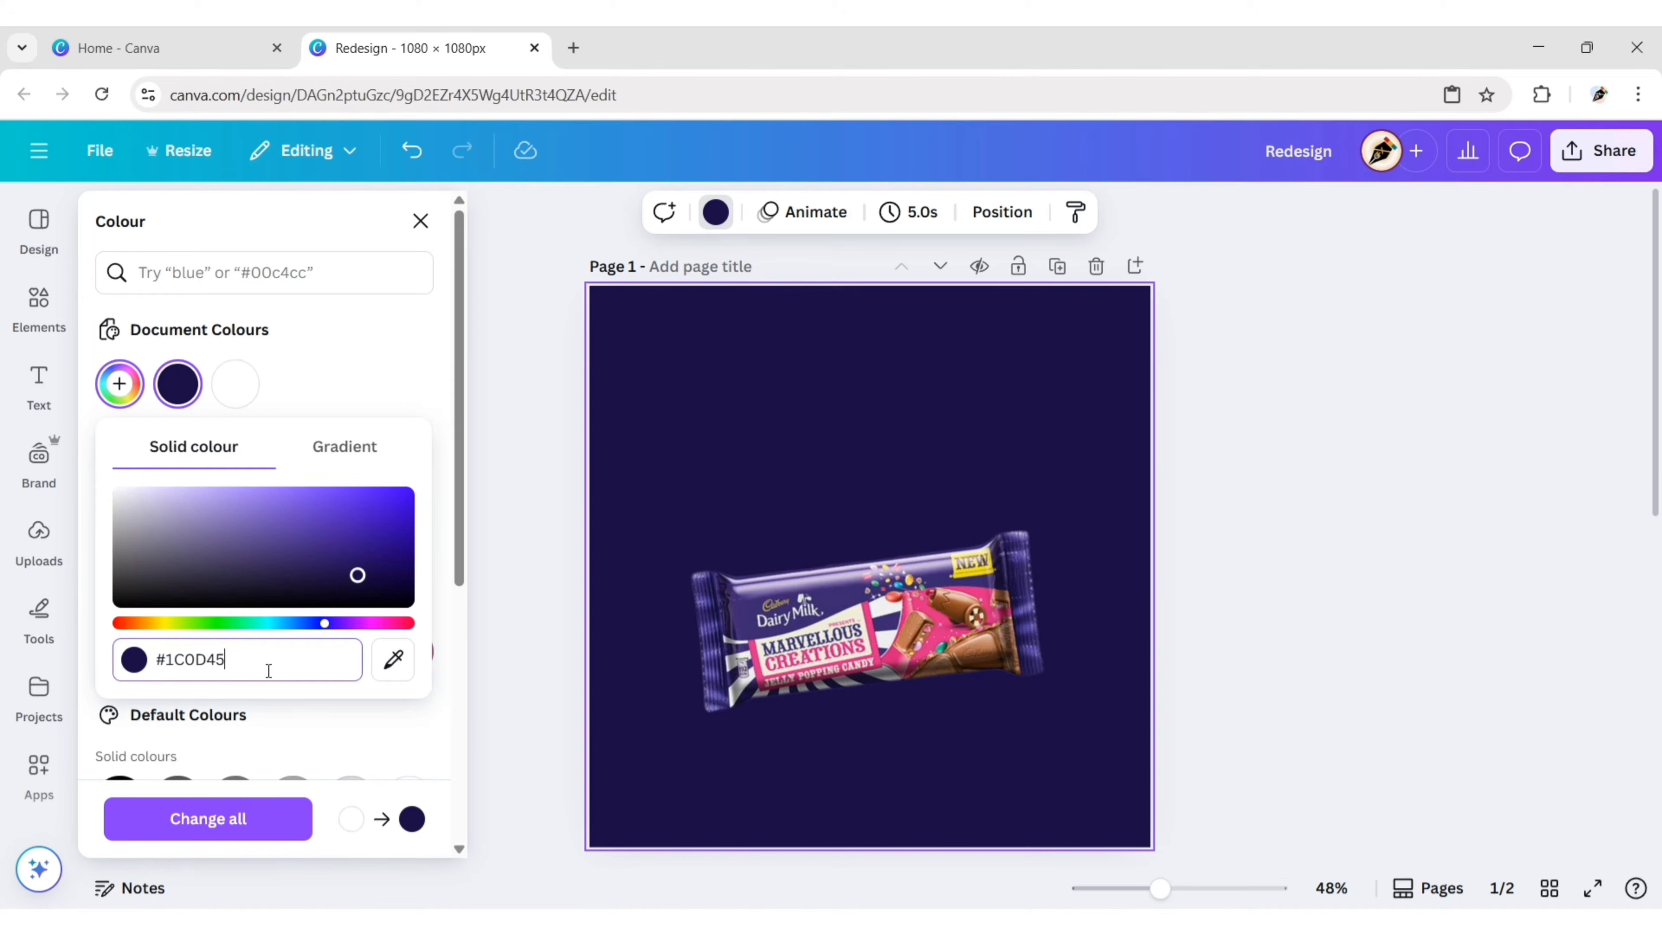
{"action": "left_click", "coordinate": [422, 223]}
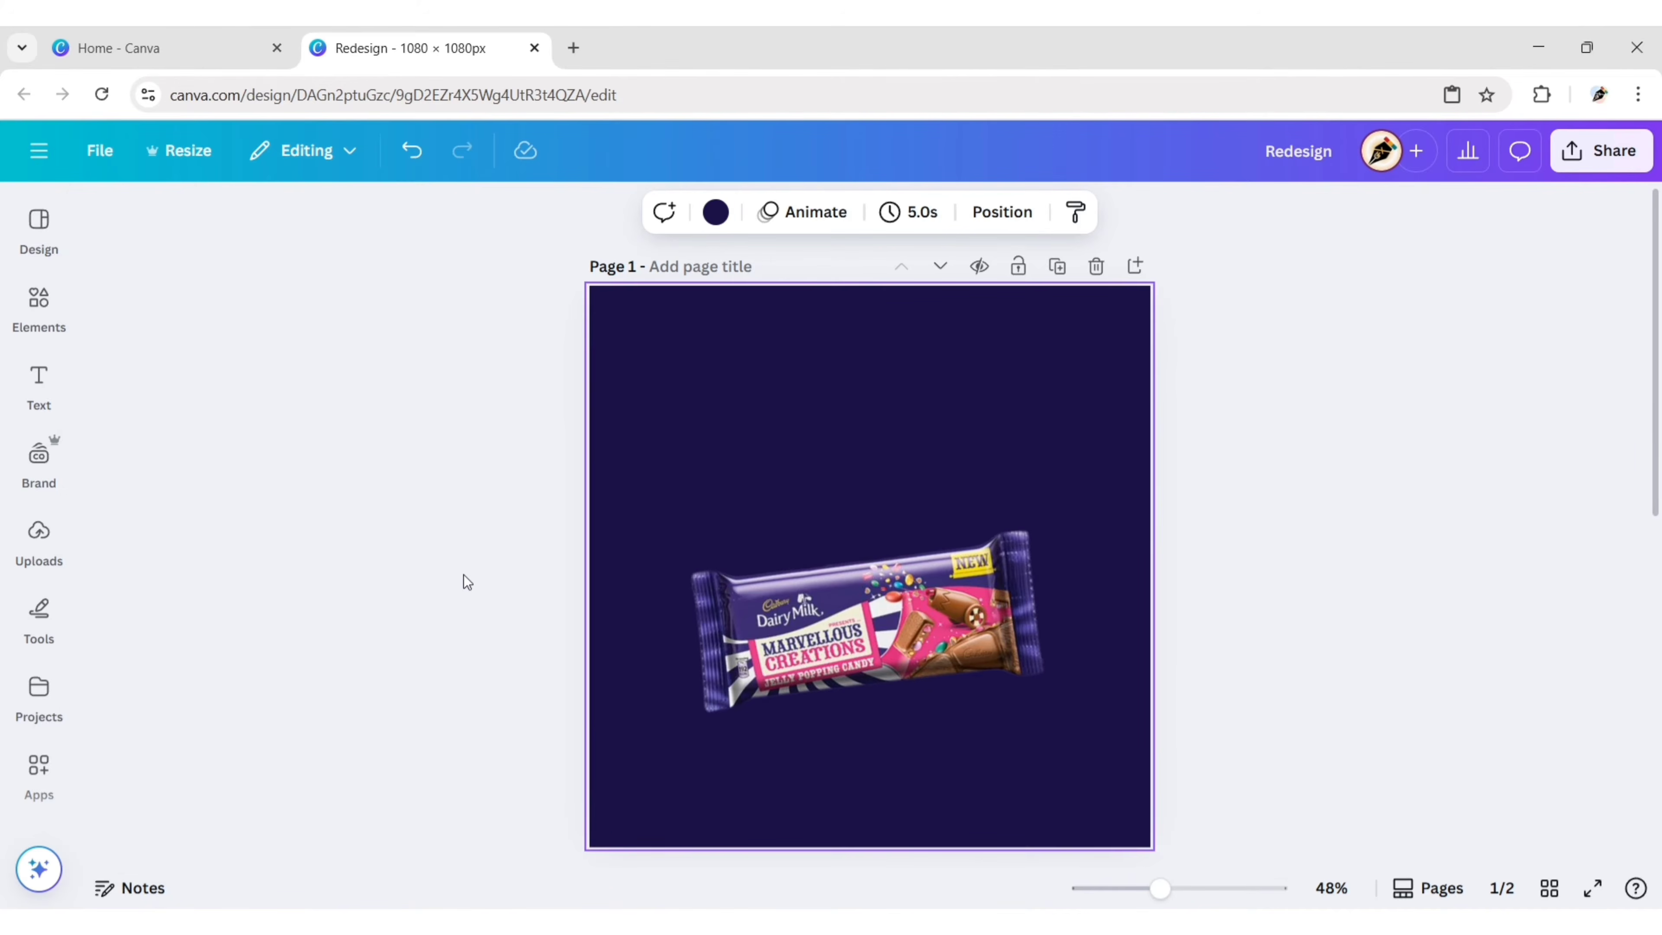
{"action": "left_click", "coordinate": [463, 575]}
- Search the element graphics for "chocolate splash" and add the curved brown swirl splash to the page
{"action": "left_click", "coordinate": [38, 303]}
{"action": "left_click", "coordinate": [179, 217]}
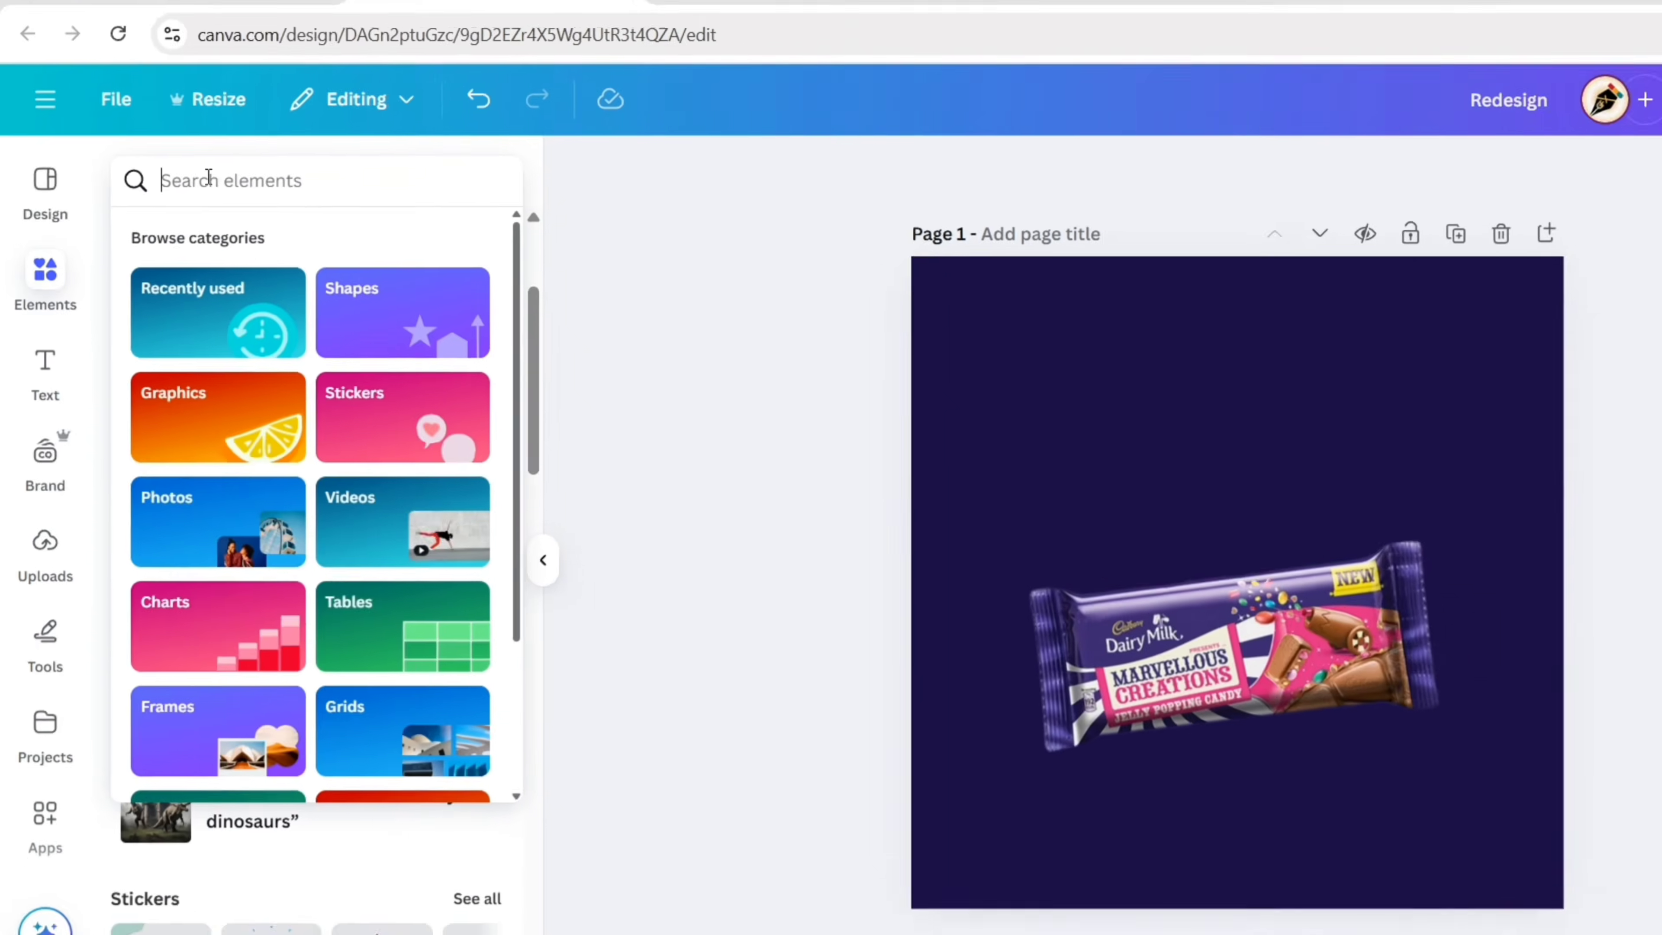
{"action": "type", "text": "chocolate splash"}
{"action": "key", "text": "Return"}
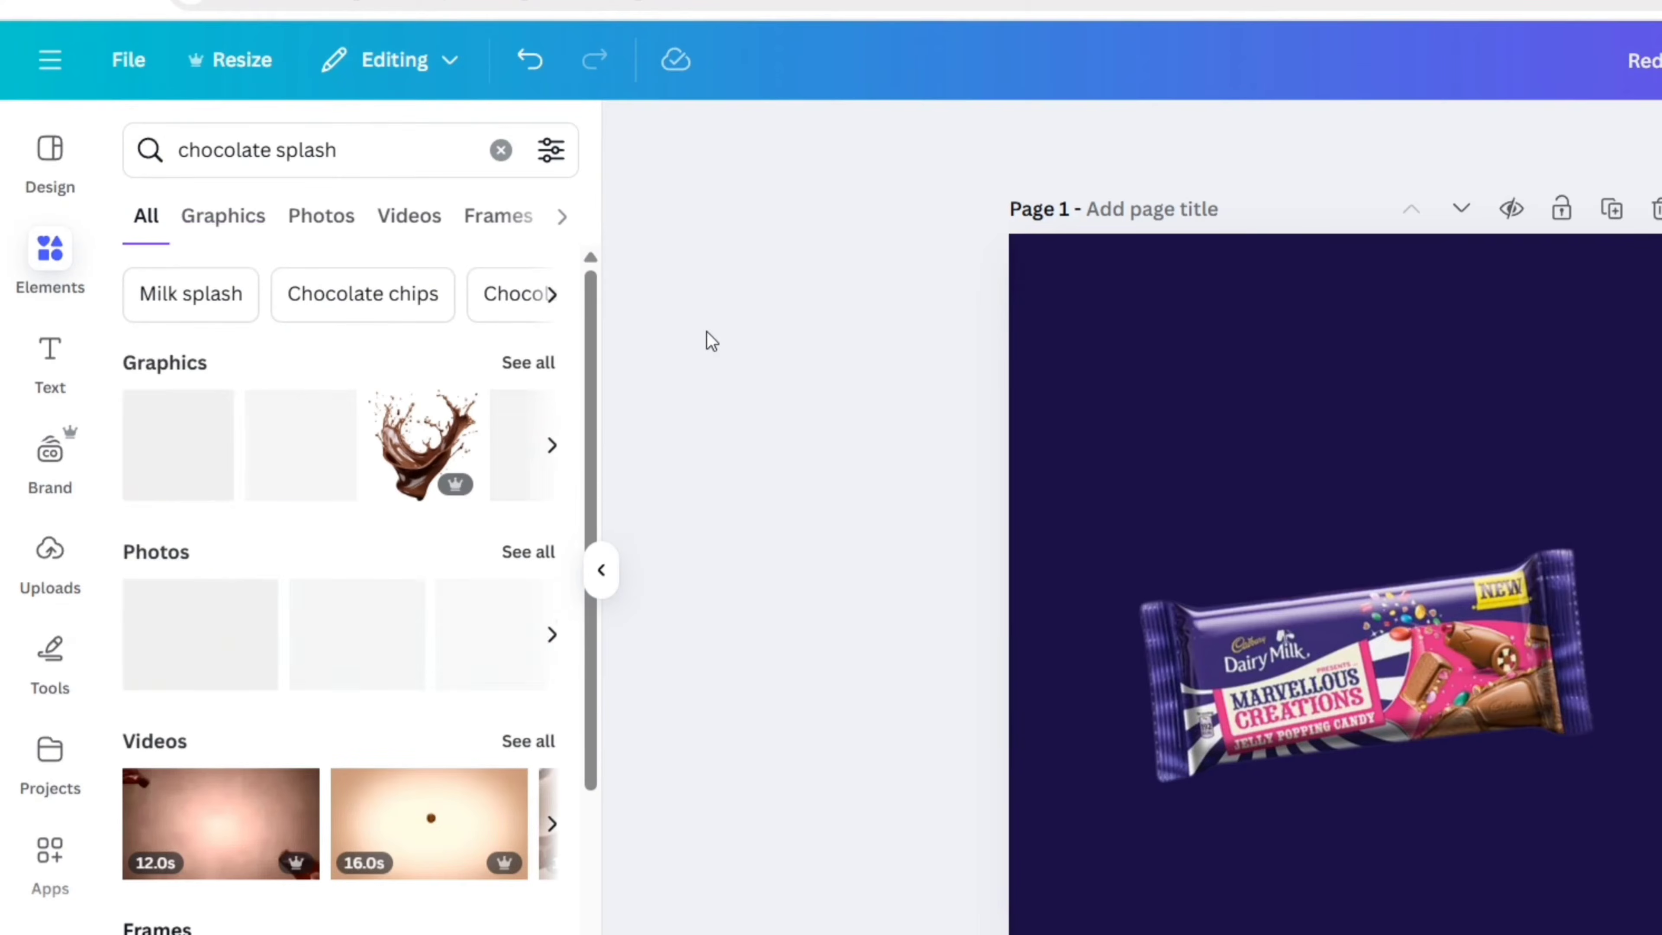
{"action": "left_click", "coordinate": [220, 233]}
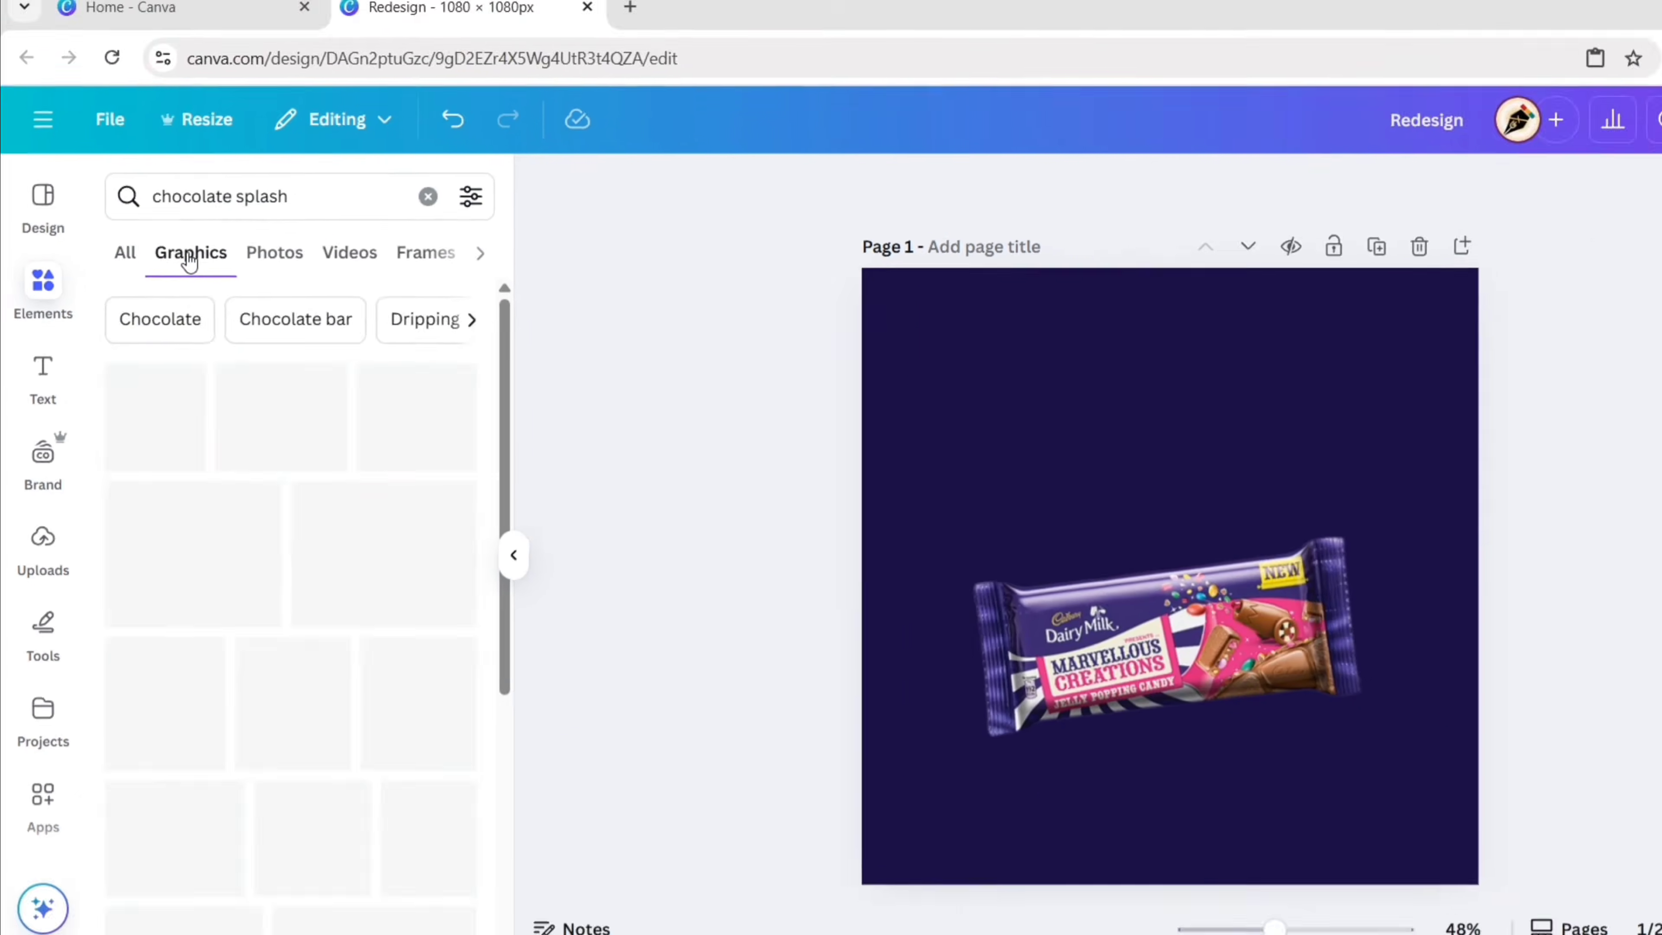
{"action": "scroll", "coordinate": [255, 720], "scroll_direction": "down", "scroll_amount": 15}
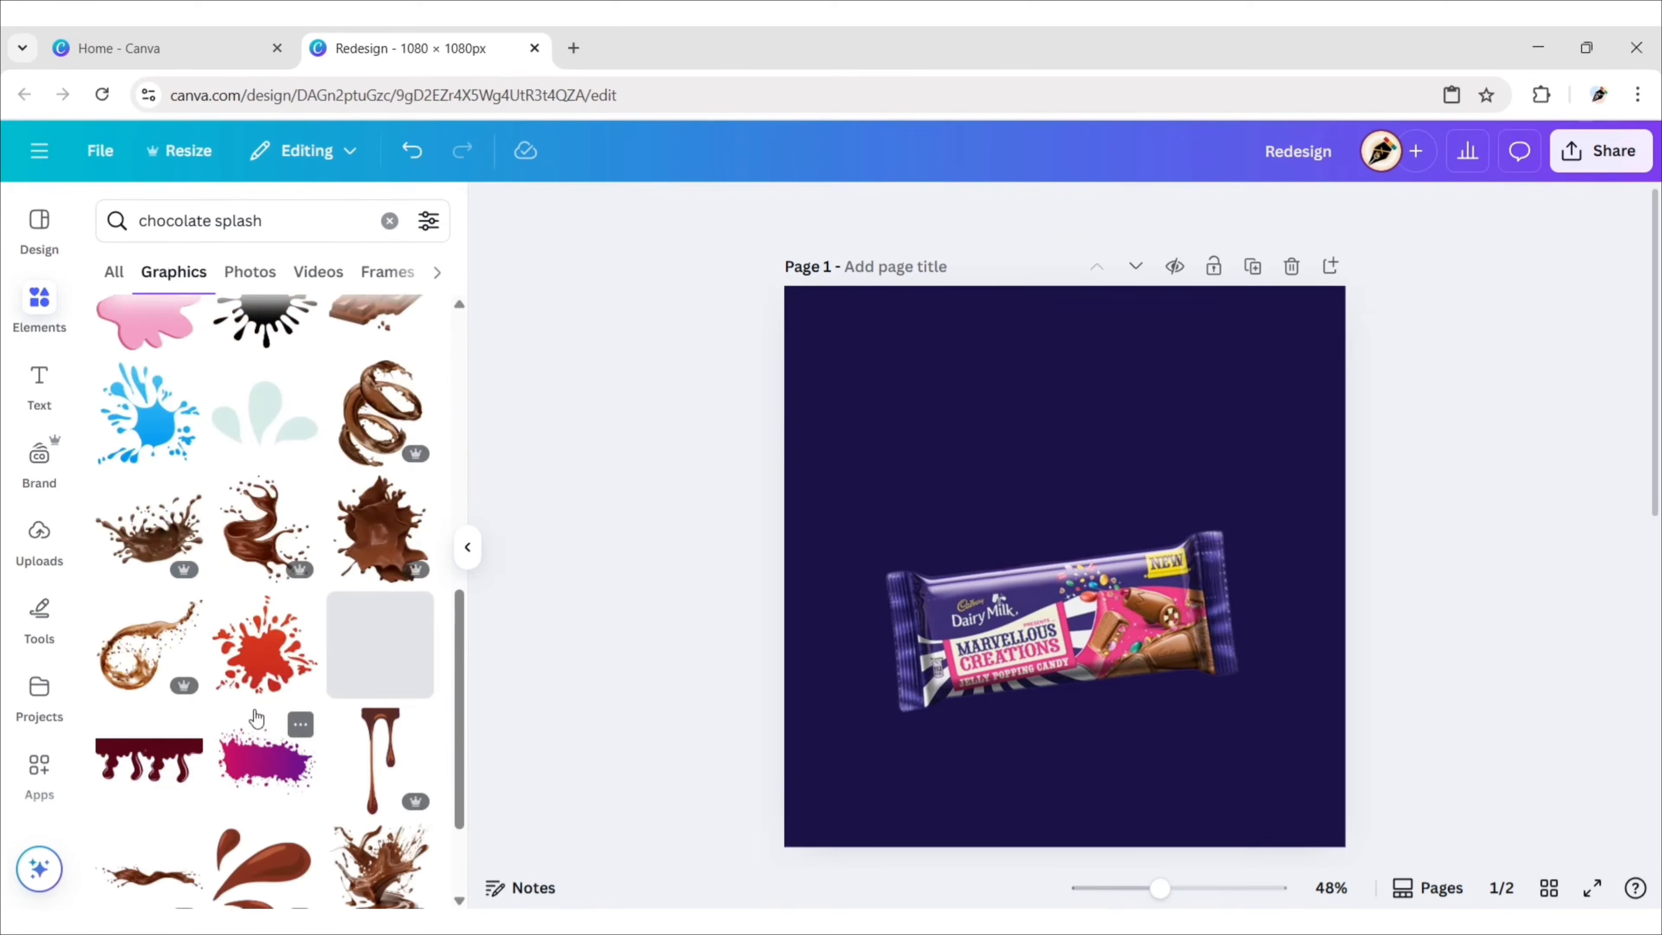
{"action": "scroll", "coordinate": [256, 709], "scroll_direction": "down", "scroll_amount": 15}
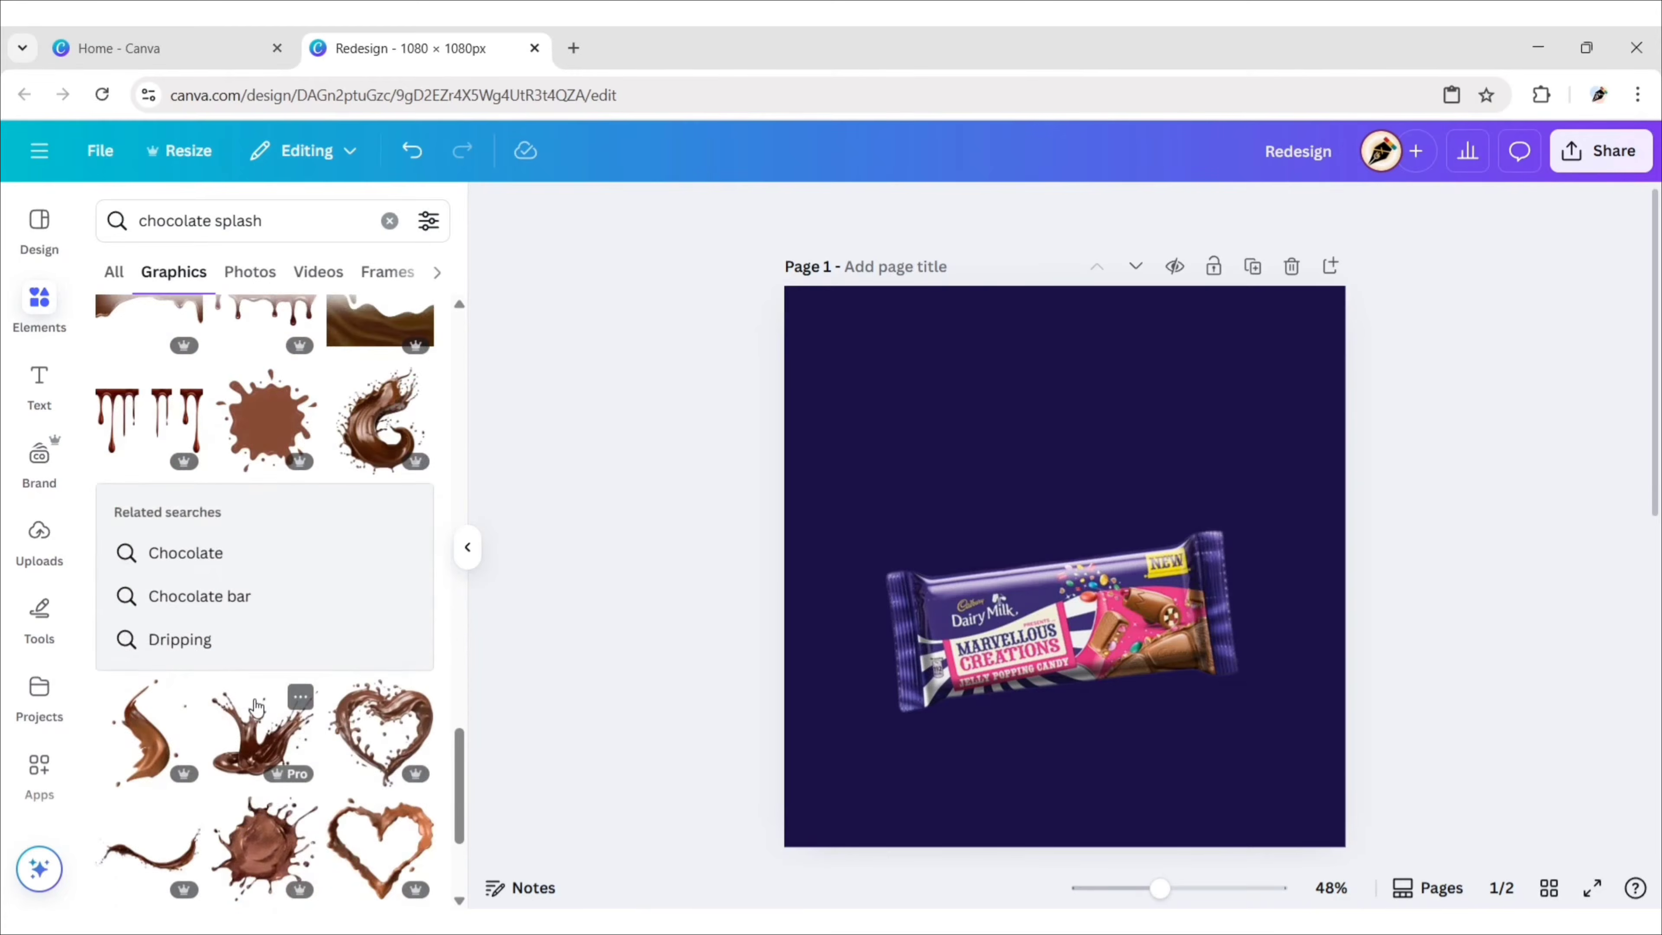
{"action": "scroll", "coordinate": [255, 707], "scroll_direction": "down", "scroll_amount": 6}
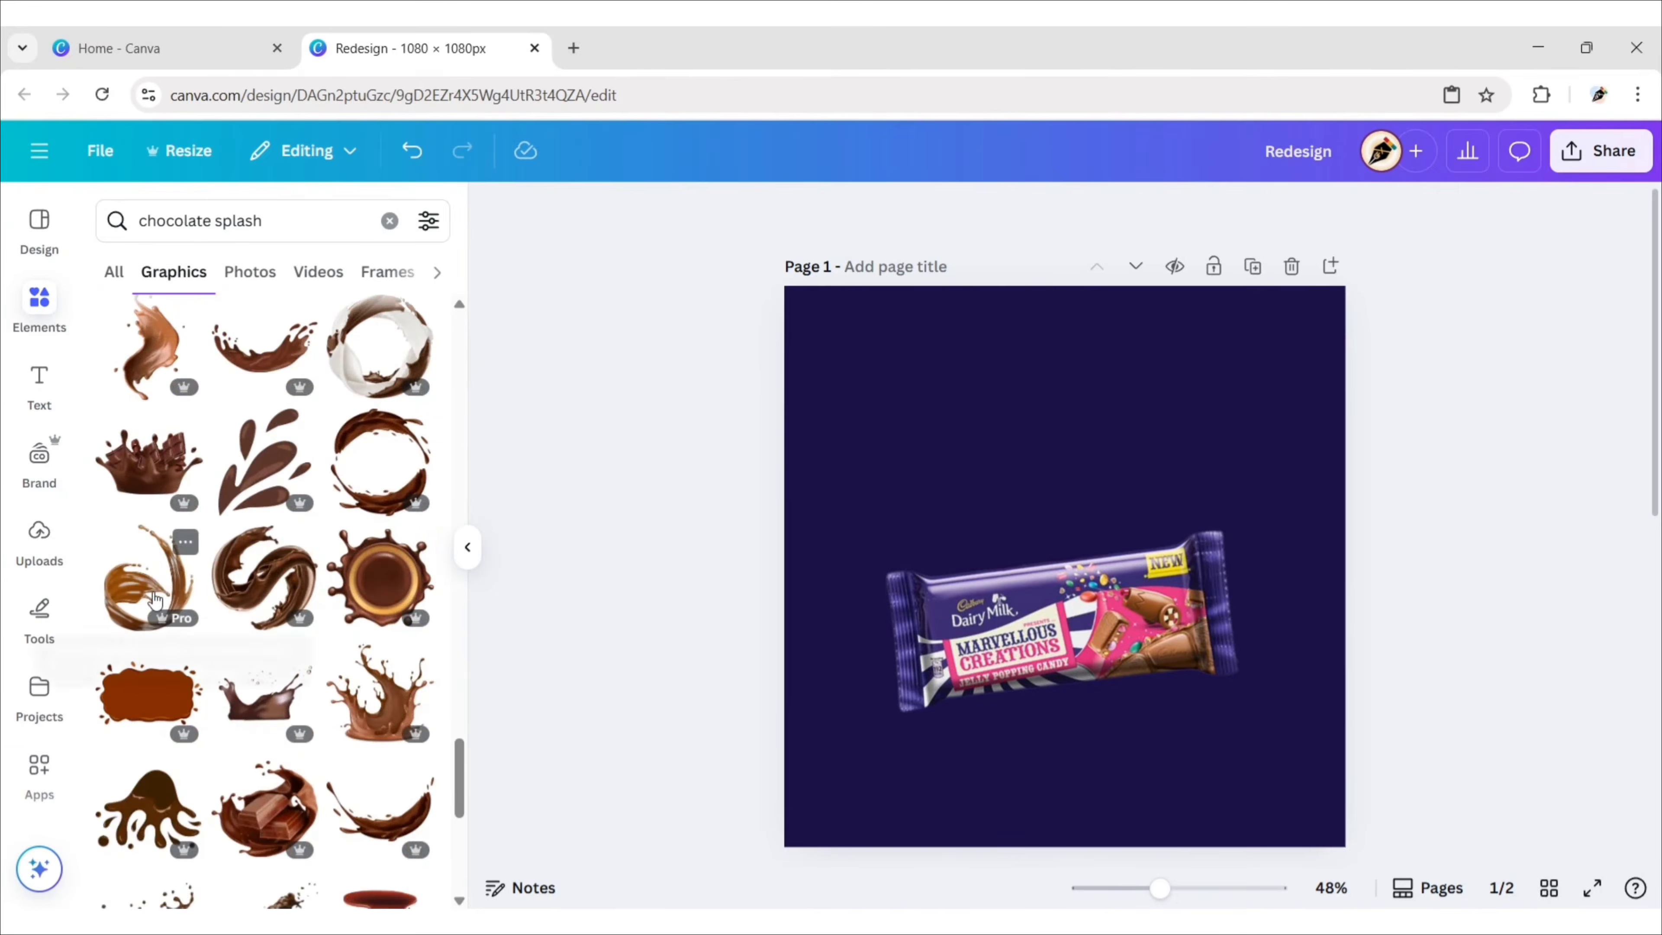
{"action": "left_click", "coordinate": [154, 597]}
{"action": "left_click", "coordinate": [462, 558]}
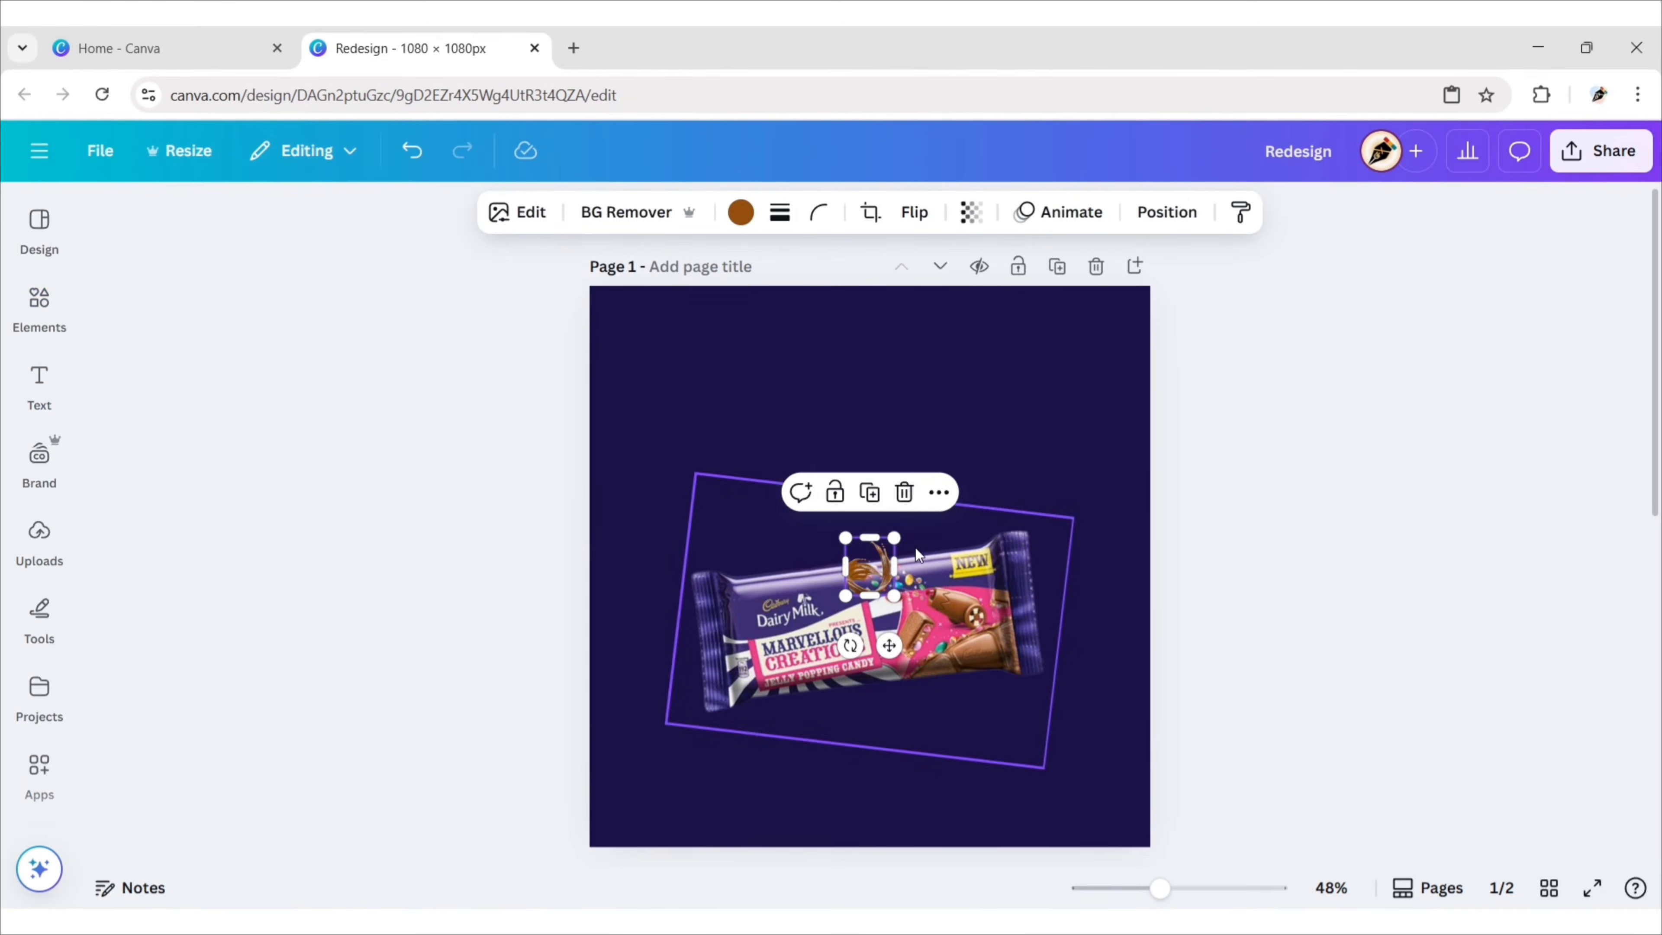
- Enlarge the chocolate splash over the bar and flip it vertically
{"action": "left_click_drag", "start_coordinate": [894, 536], "coordinate": [1019, 388]}
{"action": "left_click_drag", "start_coordinate": [846, 596], "coordinate": [792, 658]}
{"action": "left_click", "coordinate": [914, 211]}
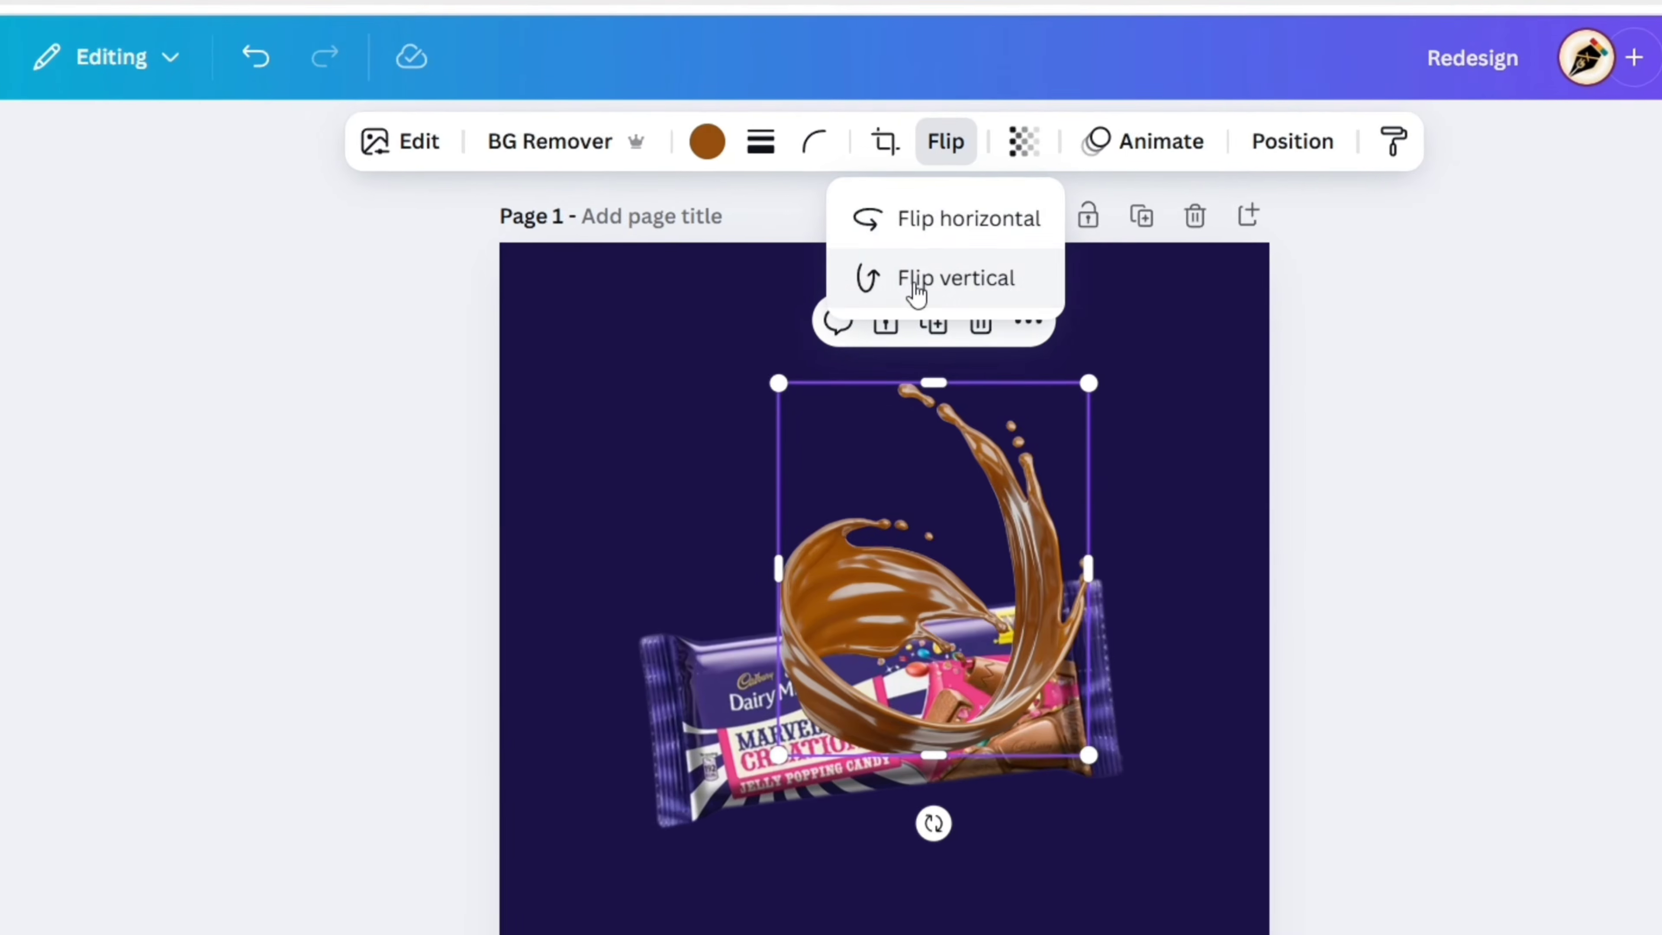
{"action": "left_click", "coordinate": [922, 312]}
- Rotate the splash to about 129°, scale it down, and position it rising above the bar's upper edge
{"action": "left_click_drag", "start_coordinate": [906, 708], "coordinate": [761, 407]}
{"action": "left_click_drag", "start_coordinate": [1010, 477], "coordinate": [960, 518]}
{"action": "left_click_drag", "start_coordinate": [893, 739], "coordinate": [891, 721]}
{"action": "left_click_drag", "start_coordinate": [920, 533], "coordinate": [946, 534]}
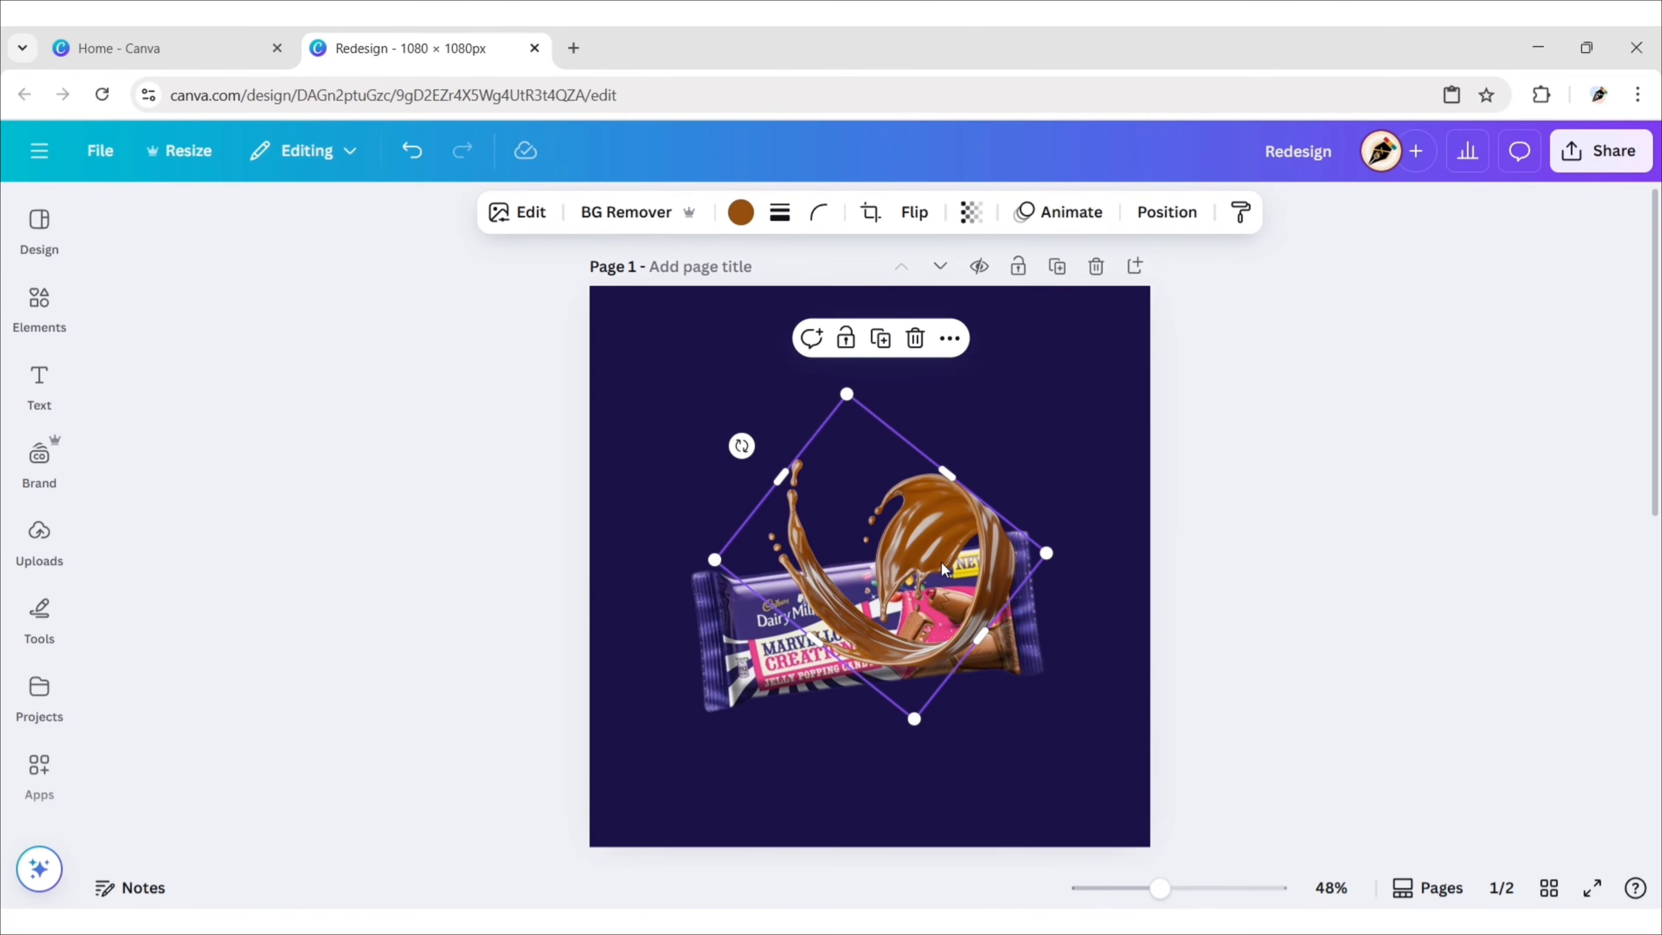
{"action": "left_click_drag", "start_coordinate": [915, 720], "coordinate": [911, 702]}
{"action": "left_click_drag", "start_coordinate": [936, 516], "coordinate": [935, 523]}
{"action": "left_click_drag", "start_coordinate": [847, 403], "coordinate": [854, 429]}
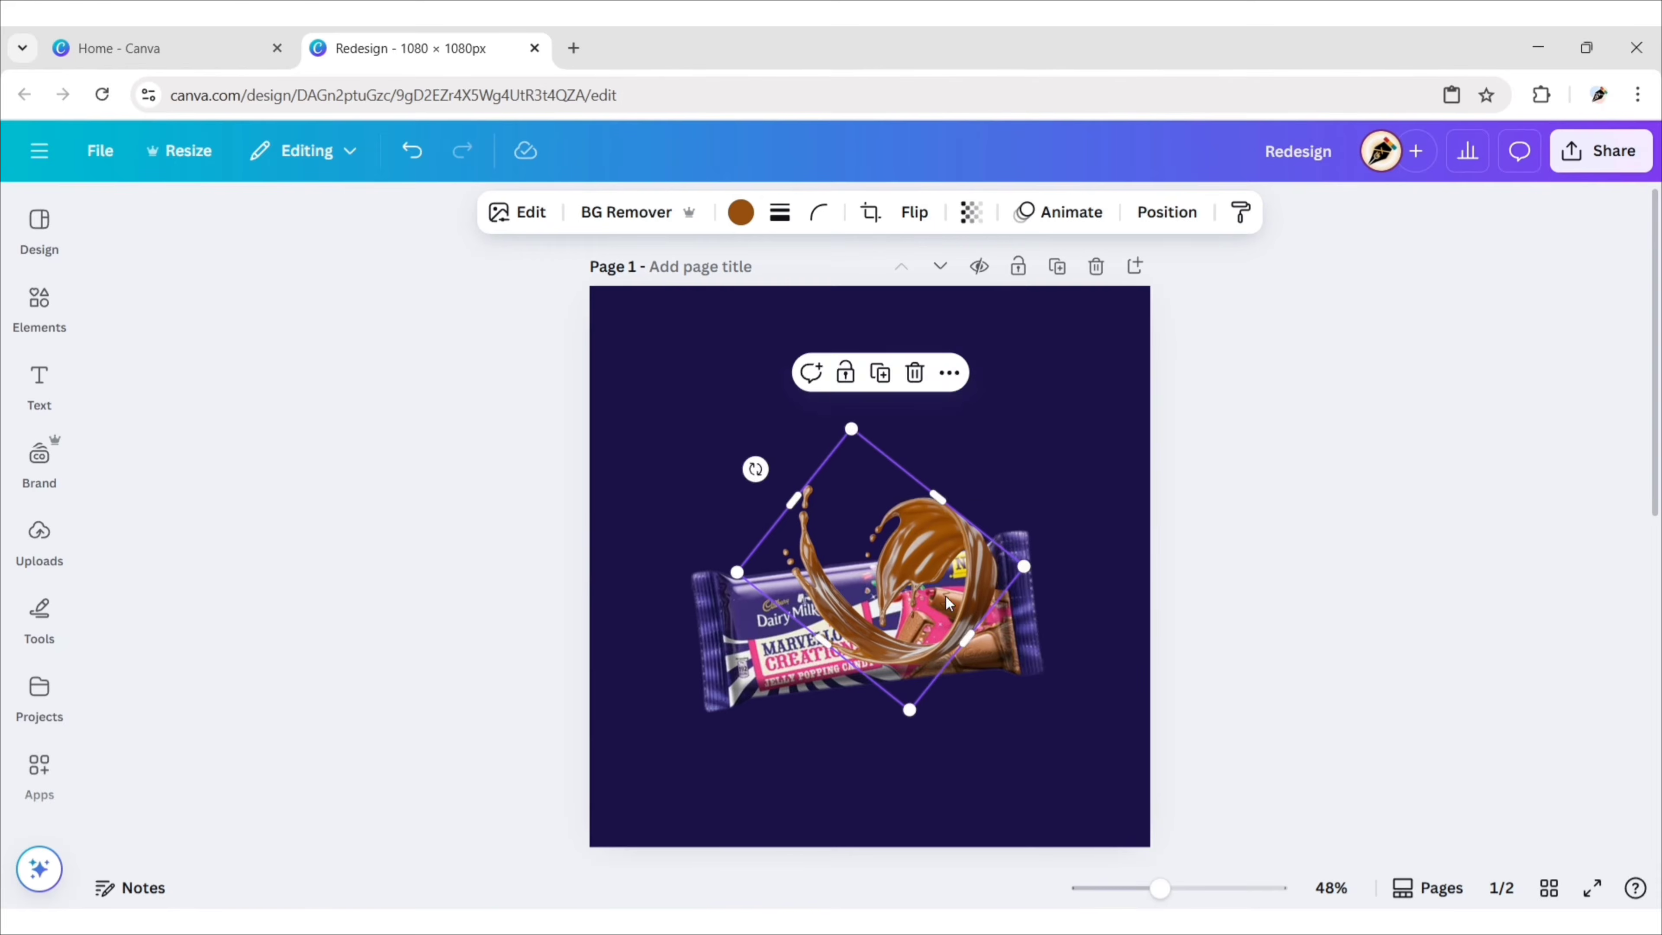
{"action": "left_click_drag", "start_coordinate": [930, 550], "coordinate": [931, 540]}
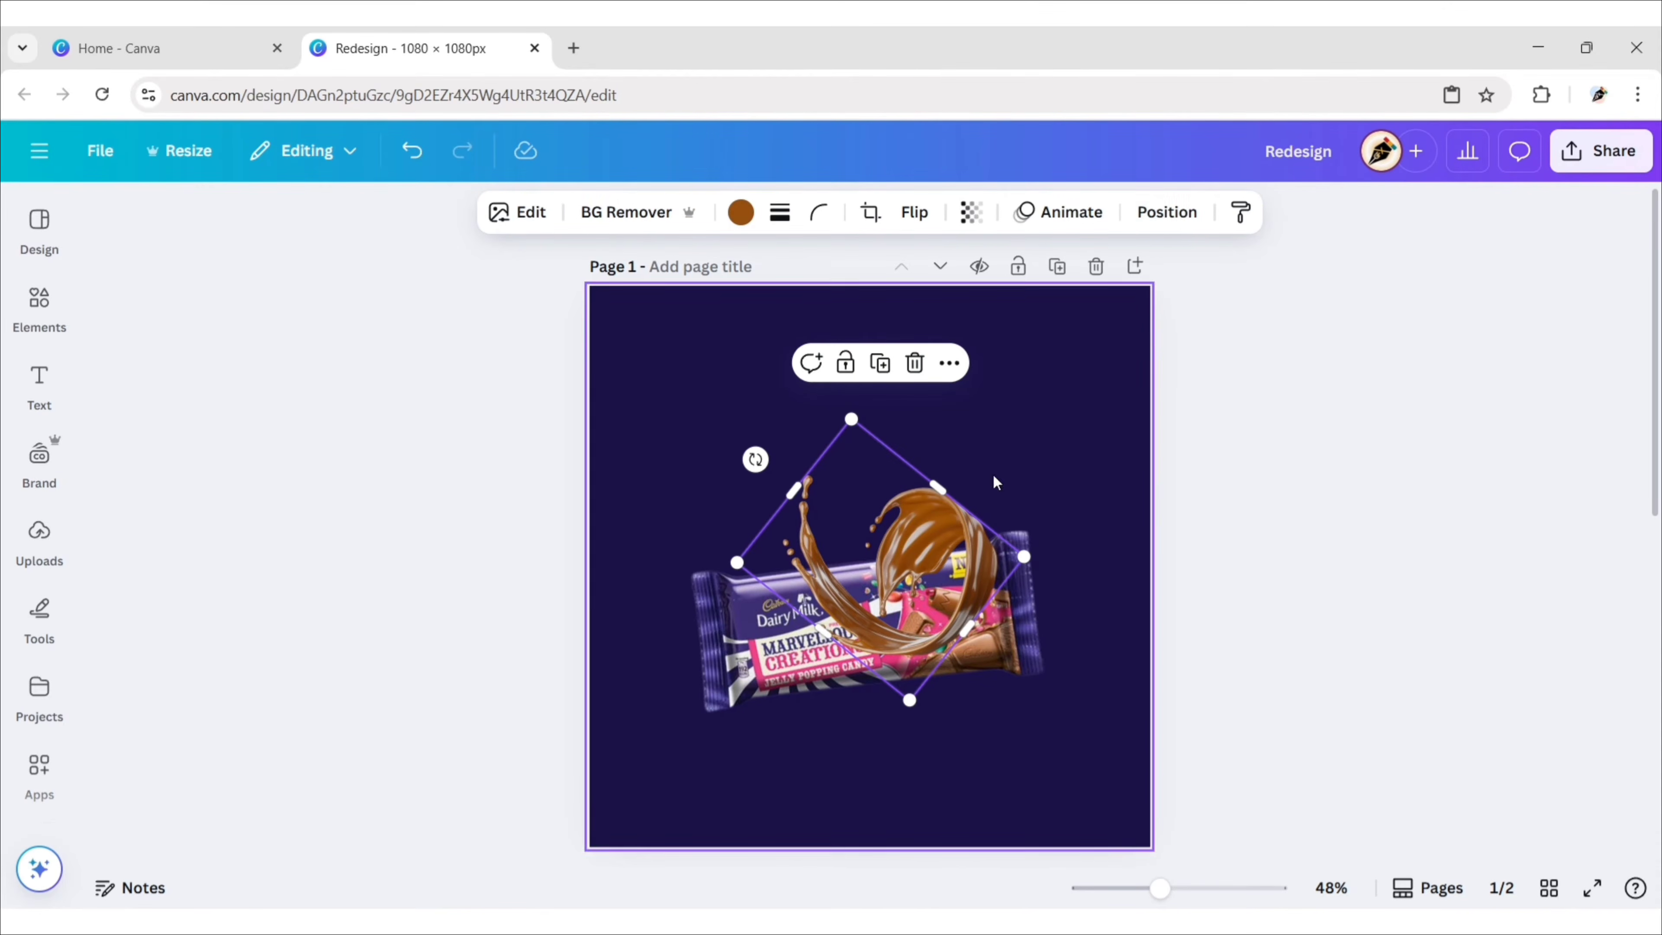
- Send the chocolate splash to the back, behind the Dairy Milk bar
{"action": "left_click", "coordinate": [1161, 217]}
{"action": "left_click", "coordinate": [186, 273]}
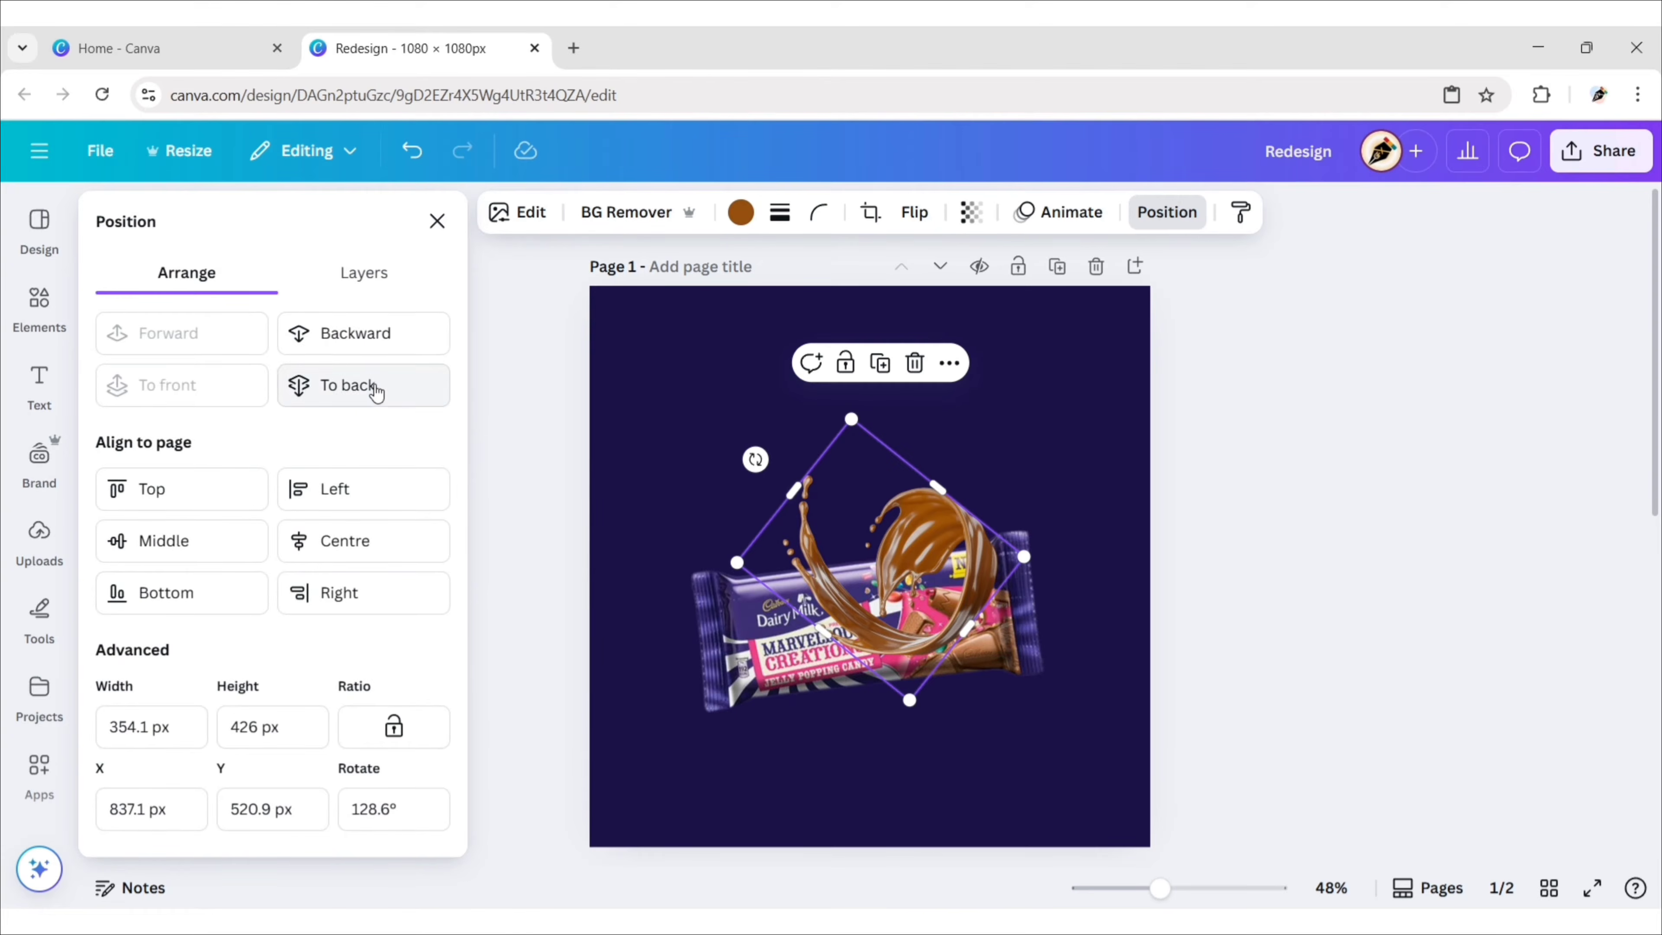
{"action": "left_click", "coordinate": [357, 384]}
{"action": "left_click", "coordinate": [437, 221]}
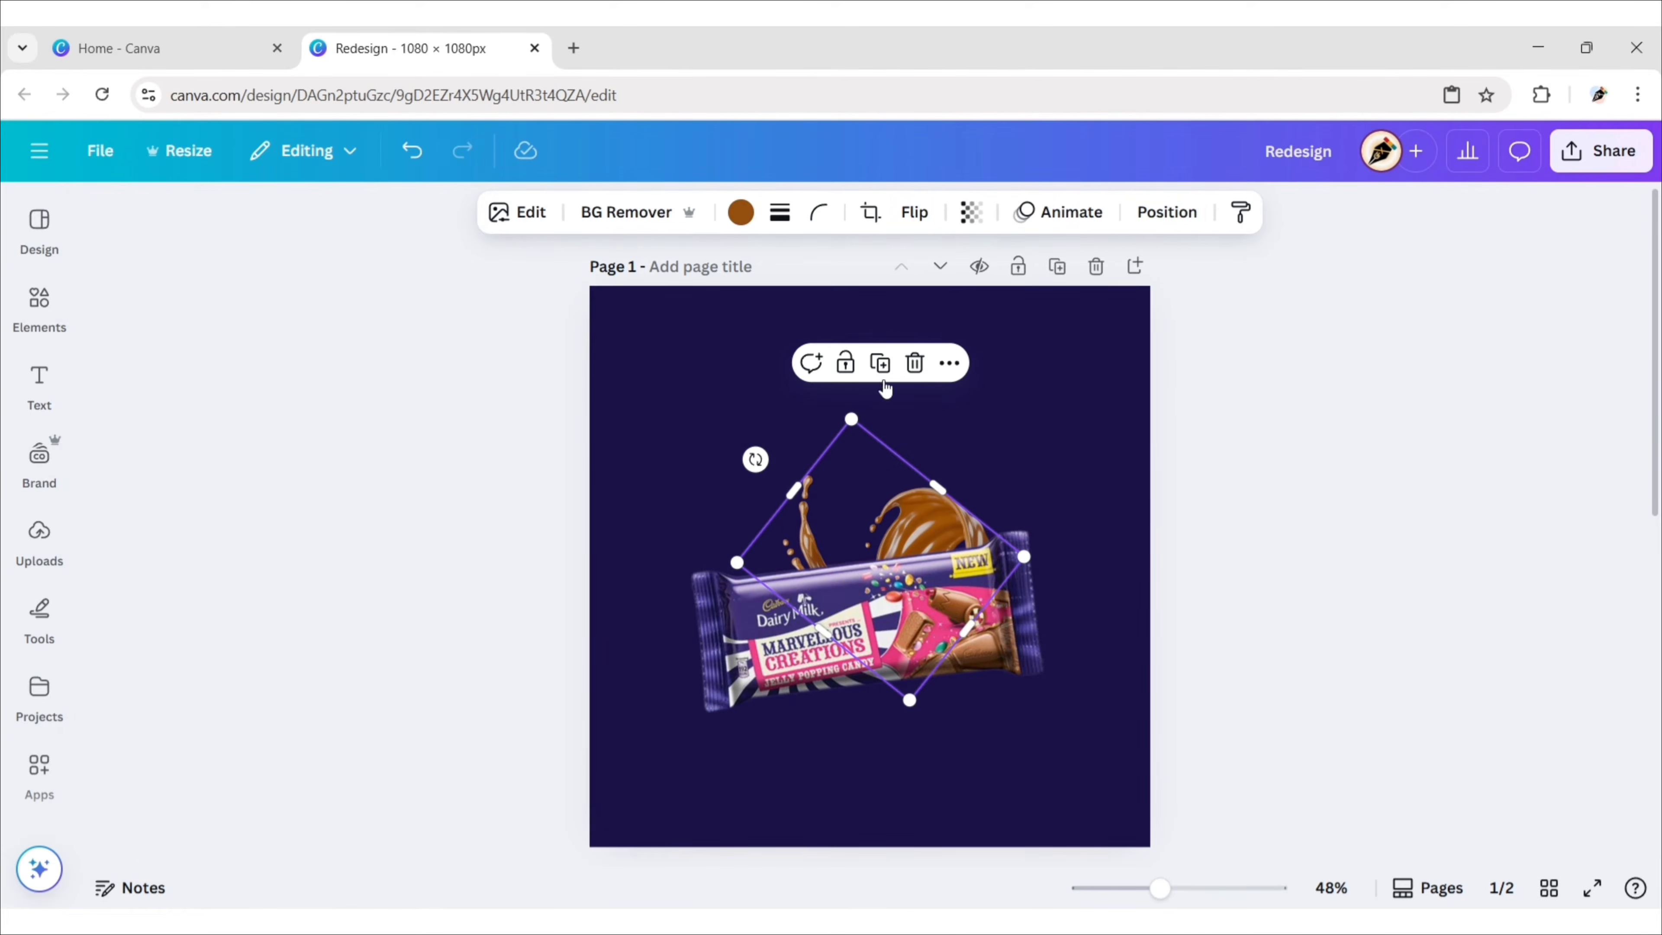
- Duplicate the splash, align the copy with the original, and crop it so only its inner drip overlaps the bar's front
{"action": "left_click", "coordinate": [880, 363]}
{"action": "left_click_drag", "start_coordinate": [937, 576], "coordinate": [928, 567]}
{"action": "left_click_drag", "start_coordinate": [965, 632], "coordinate": [922, 605]}
{"action": "left_click_drag", "start_coordinate": [804, 614], "coordinate": [833, 578]}
{"action": "left_click_drag", "start_coordinate": [810, 471], "coordinate": [886, 538]}
{"action": "left_click_drag", "start_coordinate": [863, 608], "coordinate": [870, 602]}
{"action": "left_click", "coordinate": [517, 535]}
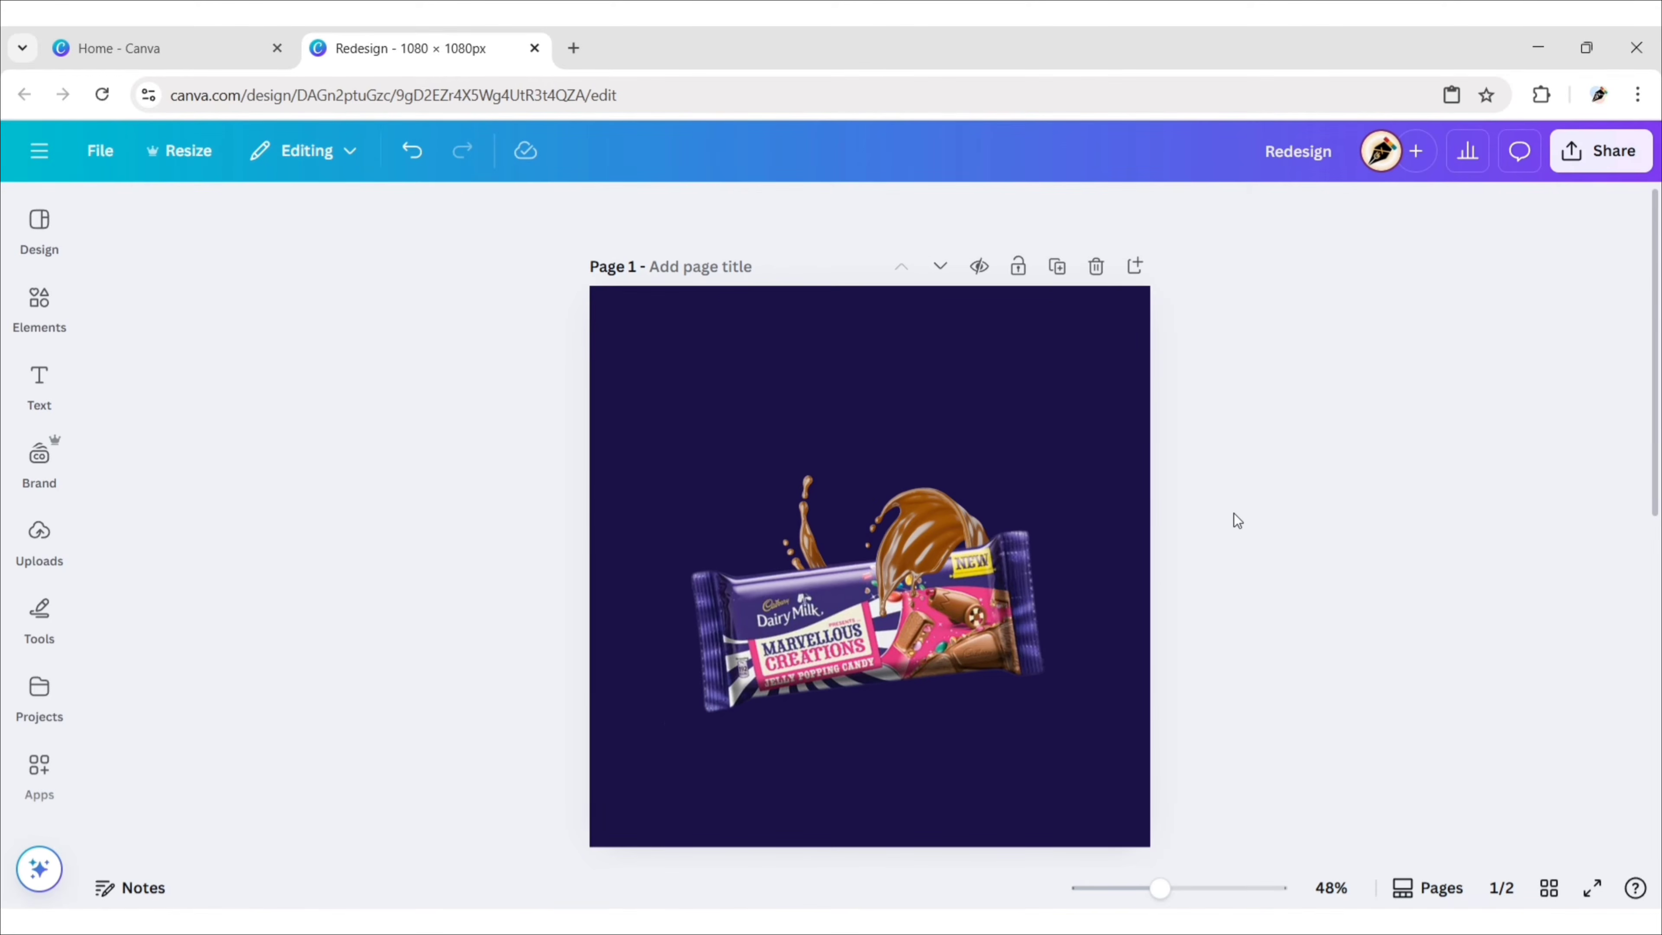
- Duplicate the splash again, move the copy to the bar's lower-left part, and make it smaller
{"action": "left_click", "coordinate": [914, 521]}
{"action": "left_click", "coordinate": [881, 364]}
{"action": "left_click_drag", "start_coordinate": [909, 572], "coordinate": [746, 698]}
{"action": "left_click", "coordinate": [800, 485]}
{"action": "left_click_drag", "start_coordinate": [789, 483], "coordinate": [850, 536]}
{"action": "left_click_drag", "start_coordinate": [852, 653], "coordinate": [893, 602]}
- Fine-tune the smaller splash's size, rotation and position so it curls around the lower-left end of the wrapper
{"action": "left_click", "coordinate": [799, 745]}
{"action": "left_click_drag", "start_coordinate": [798, 746], "coordinate": [806, 669]}
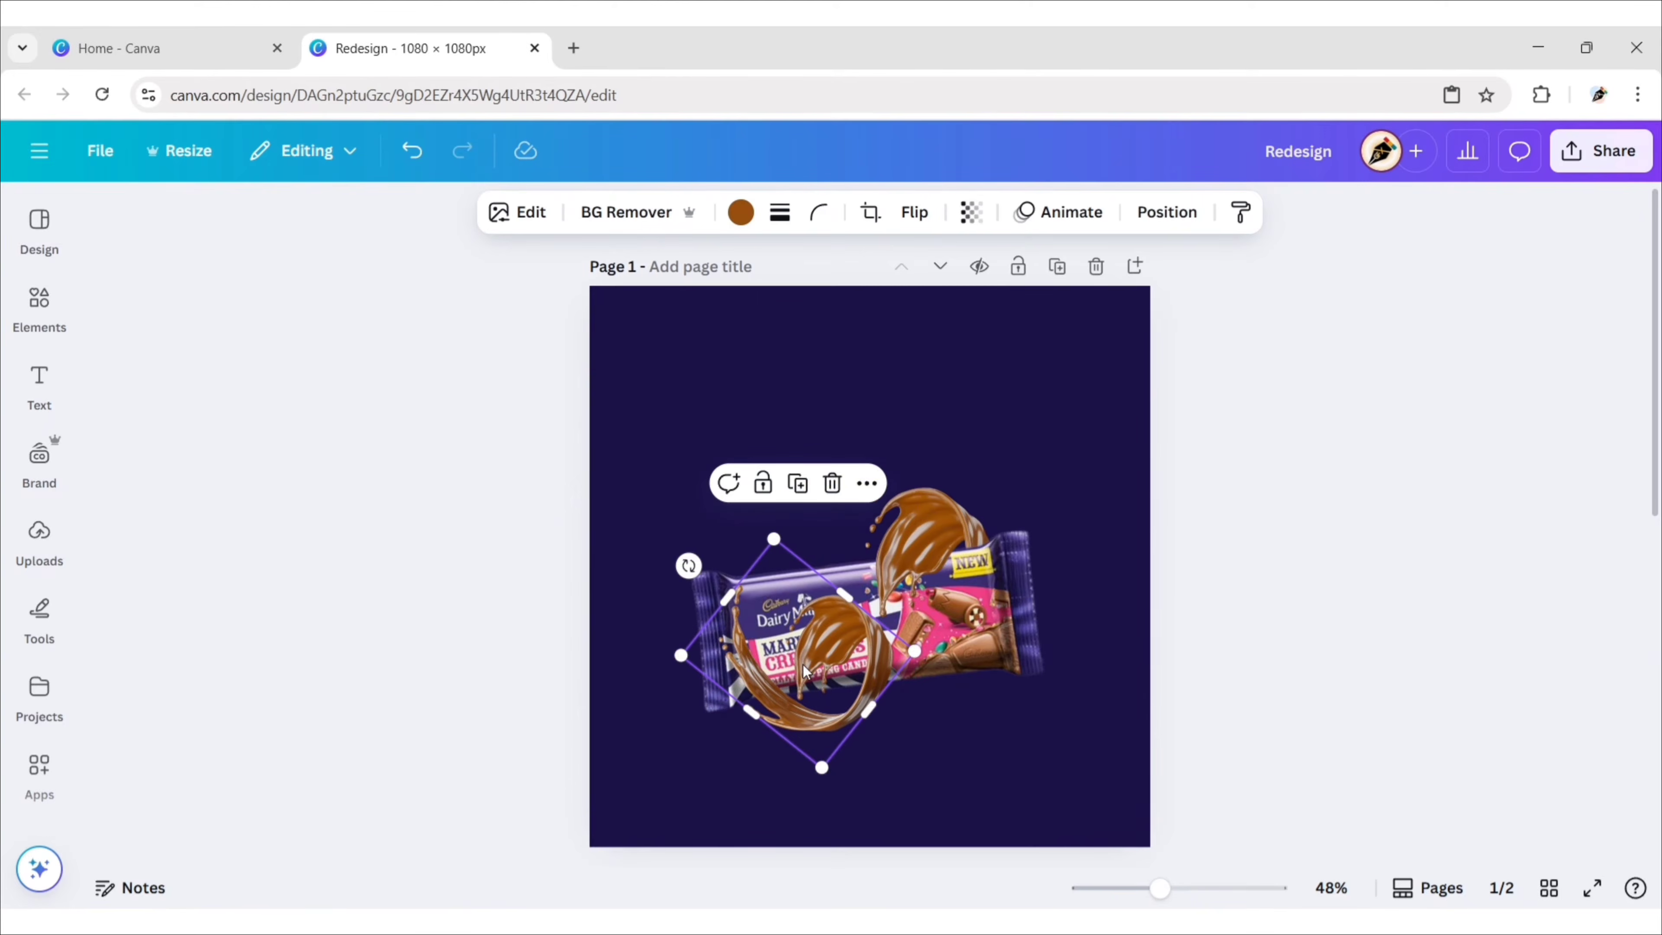
{"action": "left_click_drag", "start_coordinate": [821, 767], "coordinate": [818, 751]}
{"action": "left_click_drag", "start_coordinate": [804, 673], "coordinate": [785, 676]}
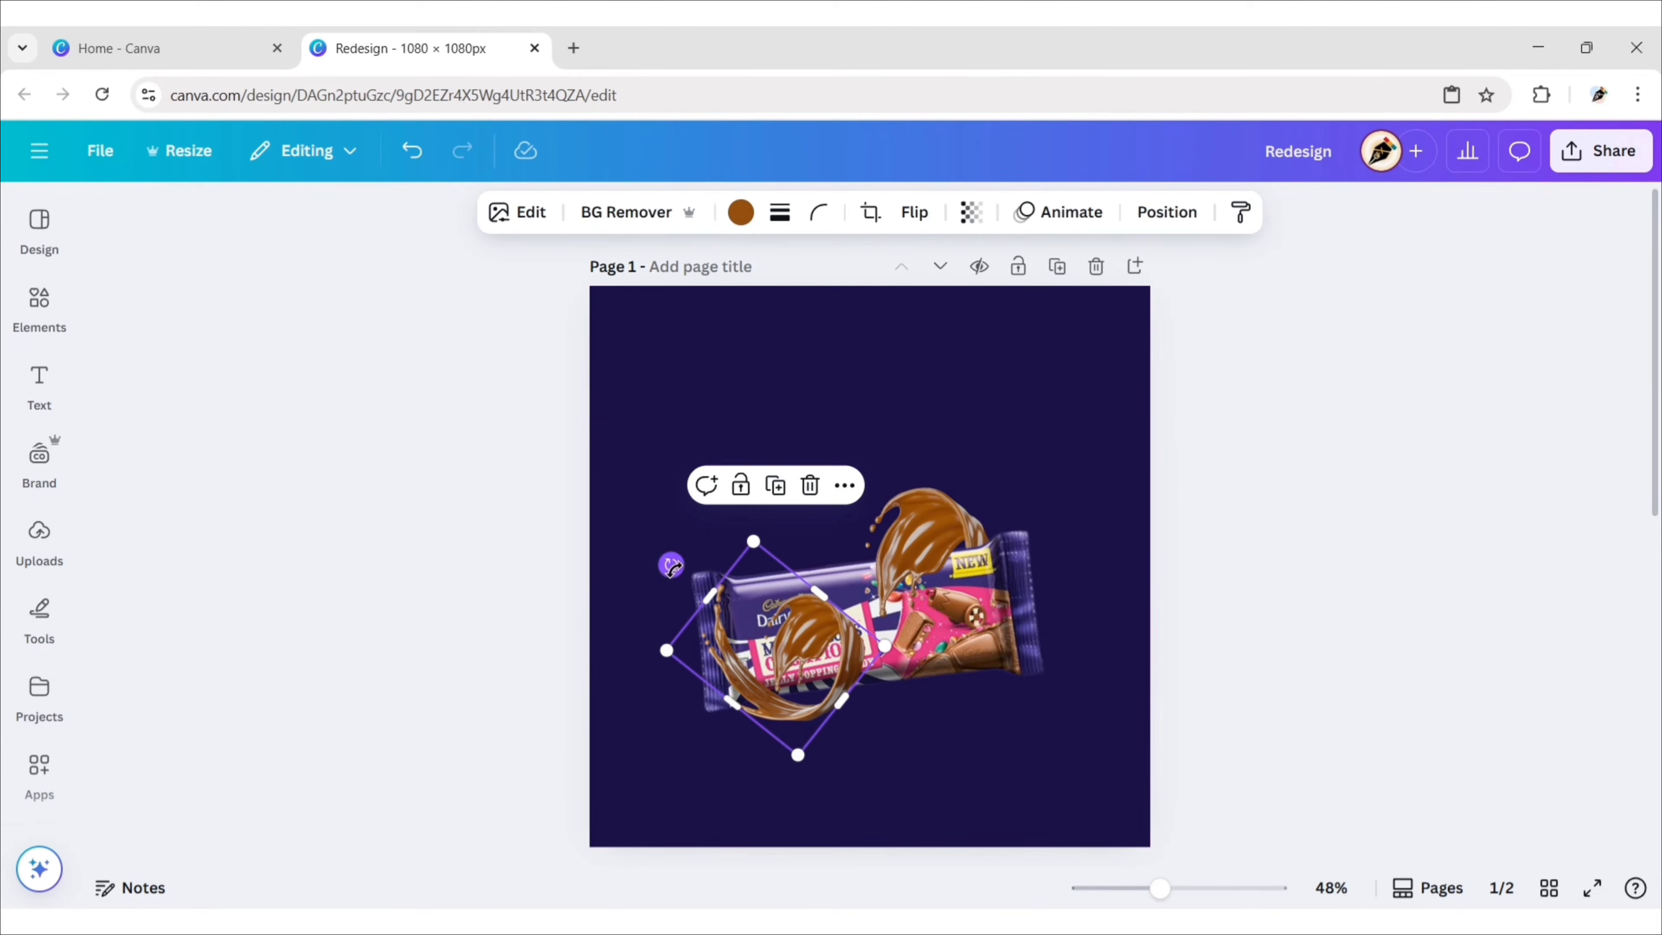
{"action": "left_click_drag", "start_coordinate": [671, 565], "coordinate": [668, 574]}
{"action": "left_click_drag", "start_coordinate": [750, 684], "coordinate": [758, 676]}
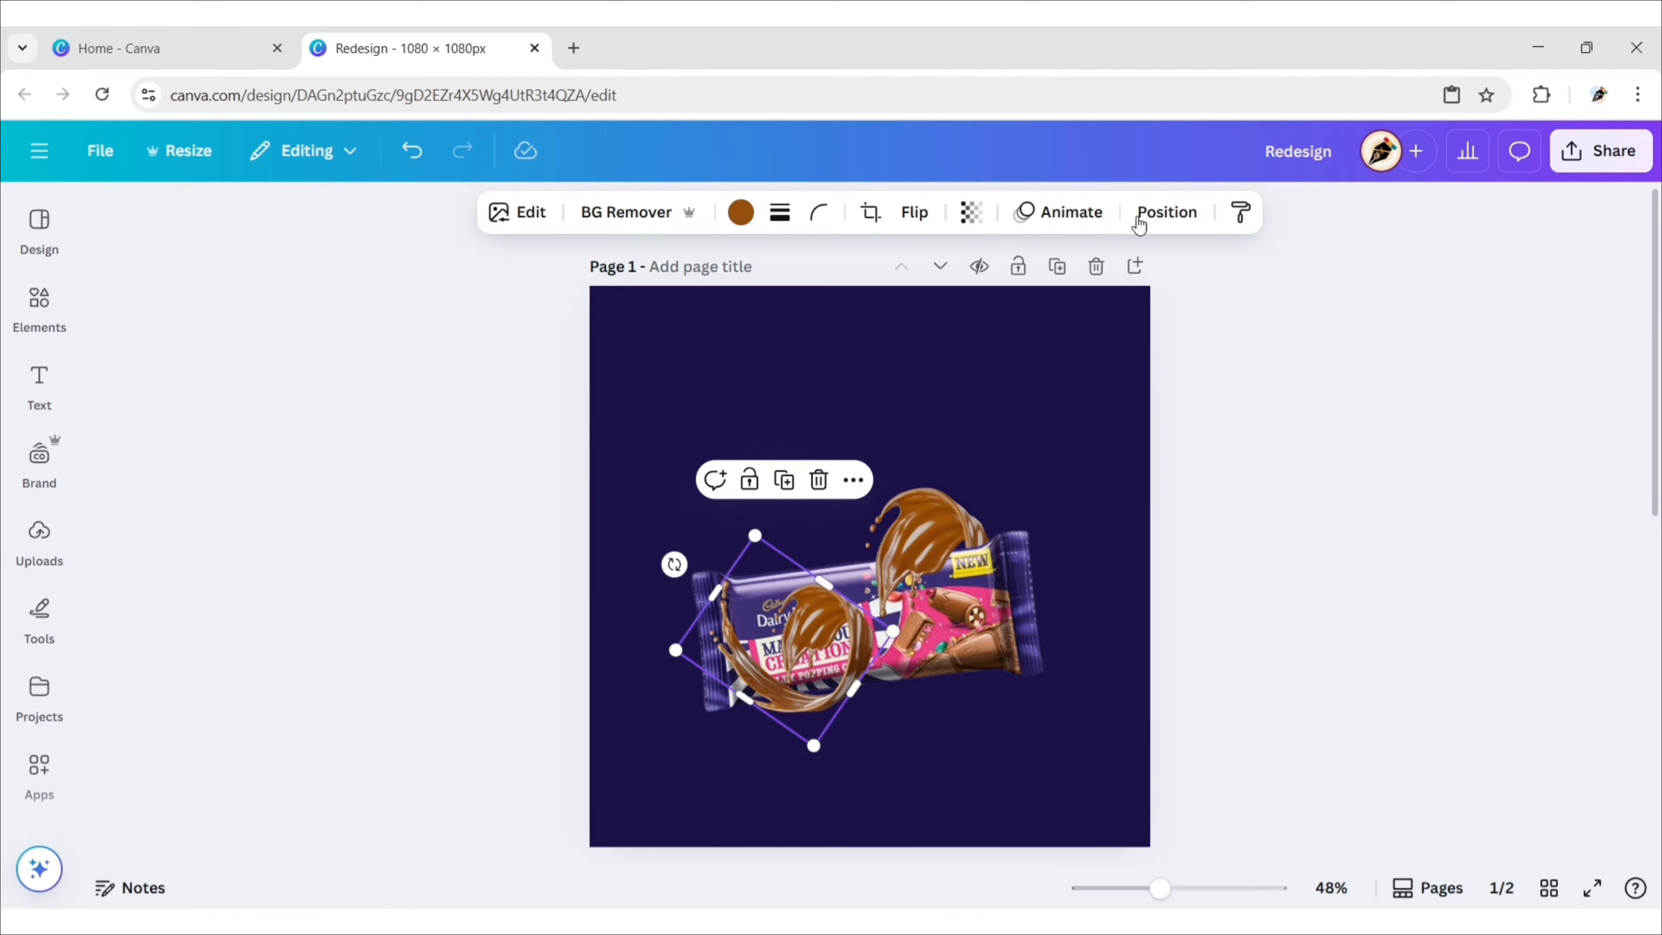
- Send the lower-left splash to the back, behind the wrapper
{"action": "left_click", "coordinate": [1167, 212]}
{"action": "left_click", "coordinate": [346, 393]}
{"action": "left_click", "coordinate": [436, 221]}
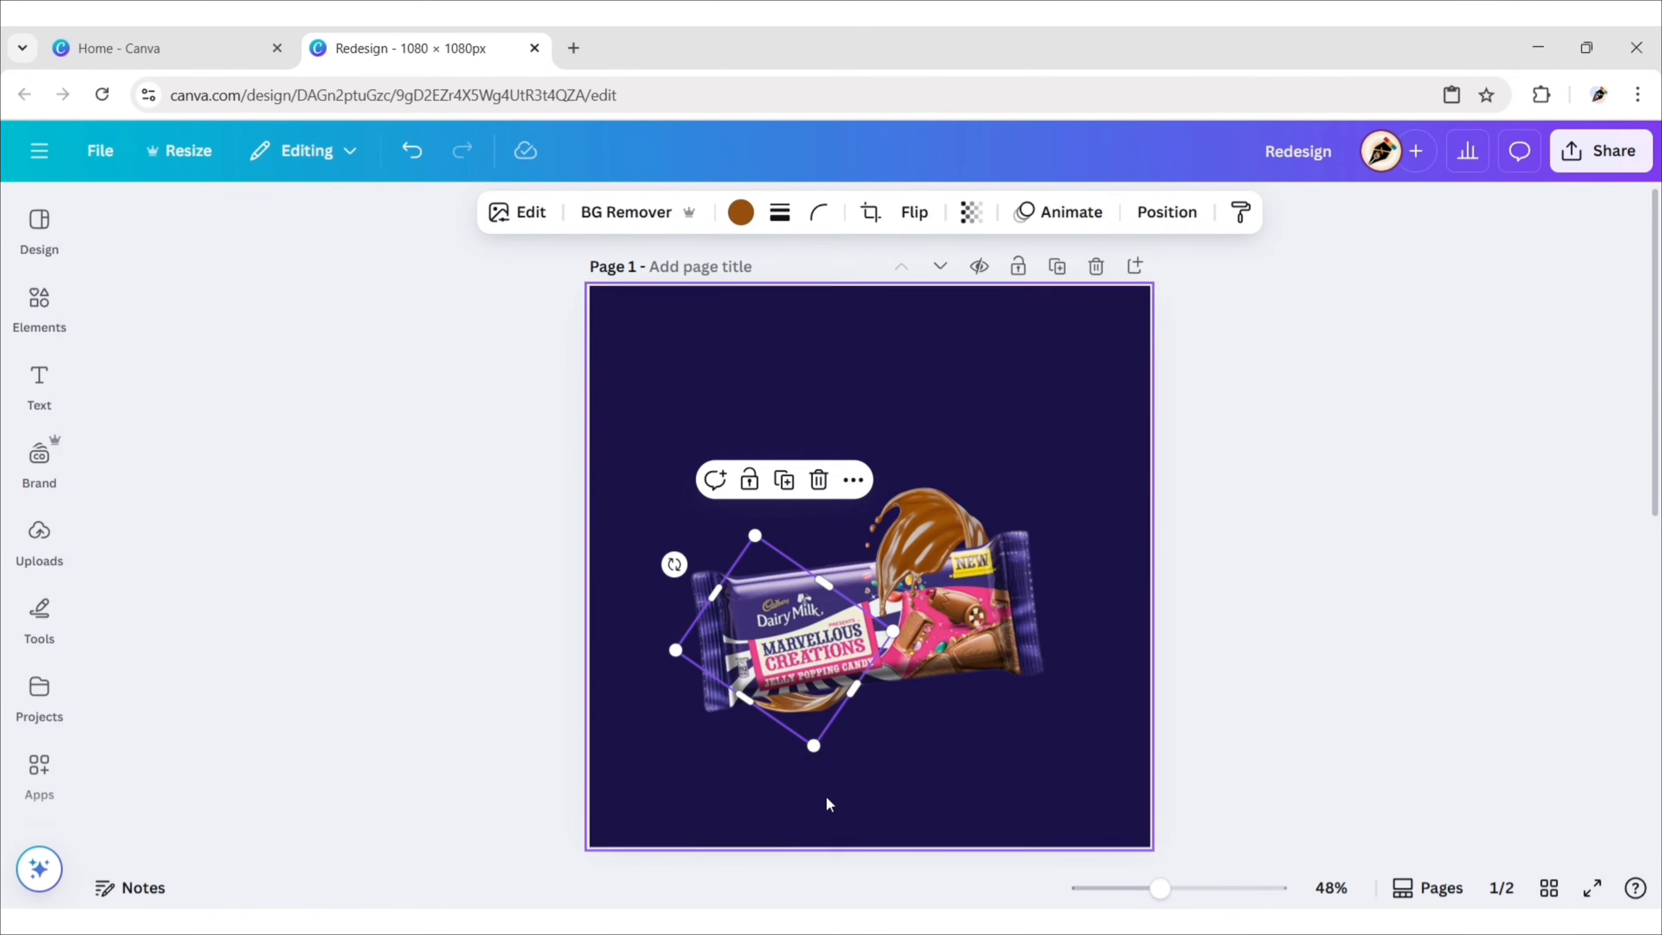
- Duplicate the lower-left splash, align the copy with the original, and crop its edge near the wrapper's centre
{"action": "left_click", "coordinate": [784, 480]}
{"action": "left_click_drag", "start_coordinate": [796, 706], "coordinate": [799, 709]}
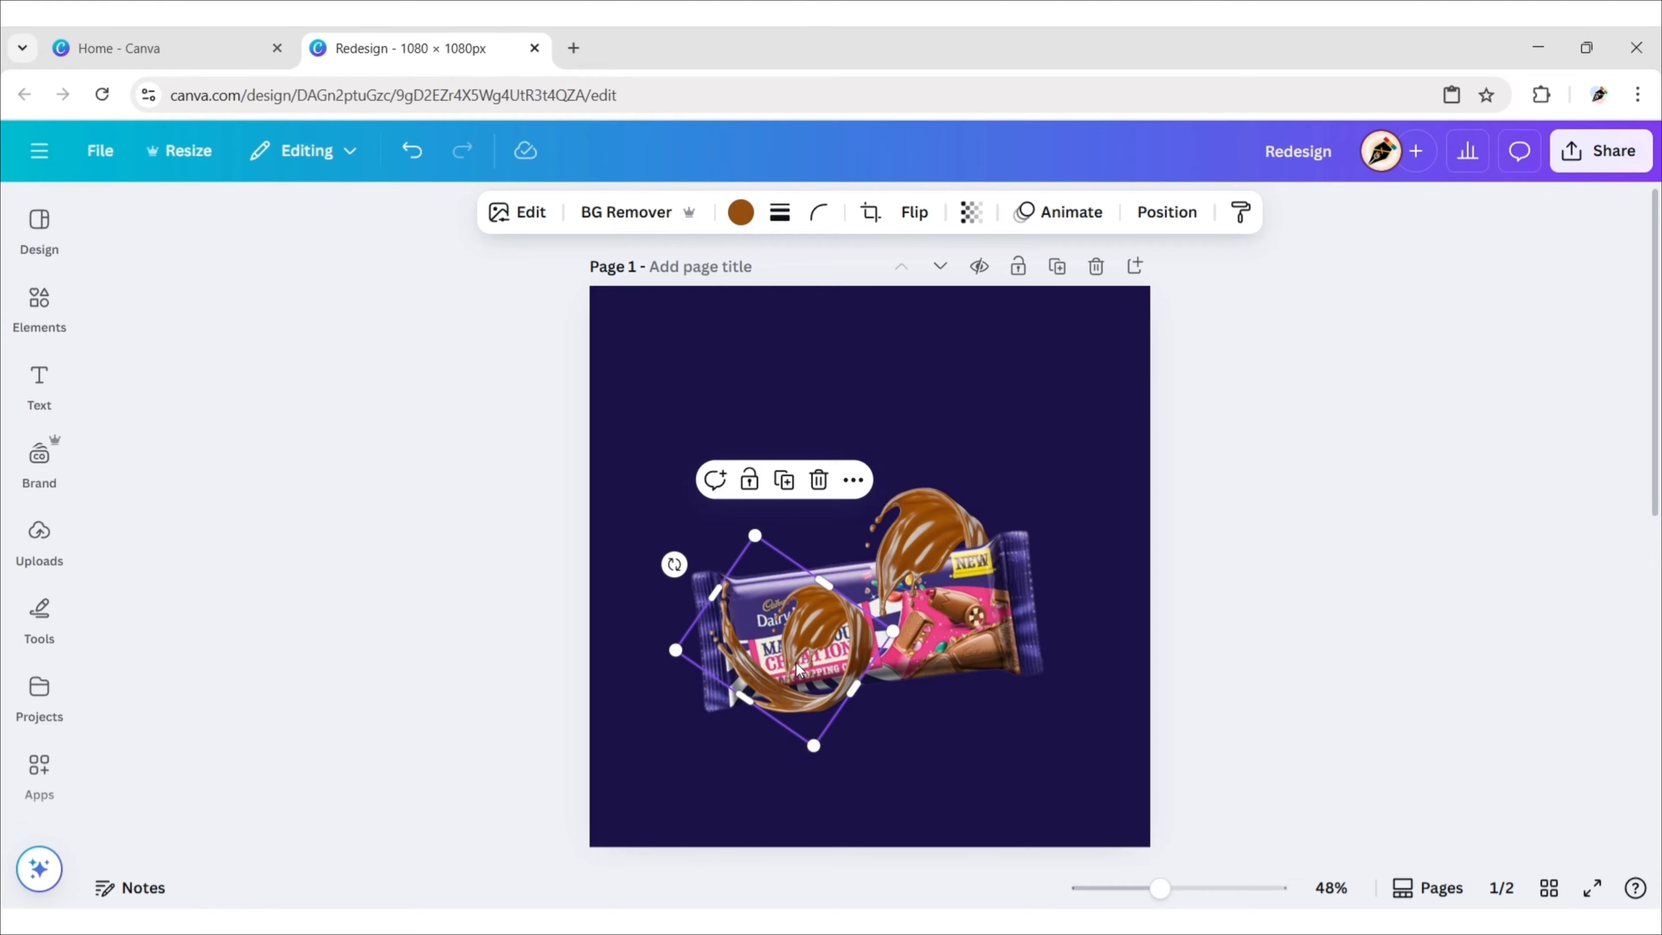
{"action": "left_click_drag", "start_coordinate": [849, 718], "coordinate": [823, 678]}
{"action": "left_click", "coordinate": [477, 669]}
{"action": "left_click", "coordinate": [816, 633]}
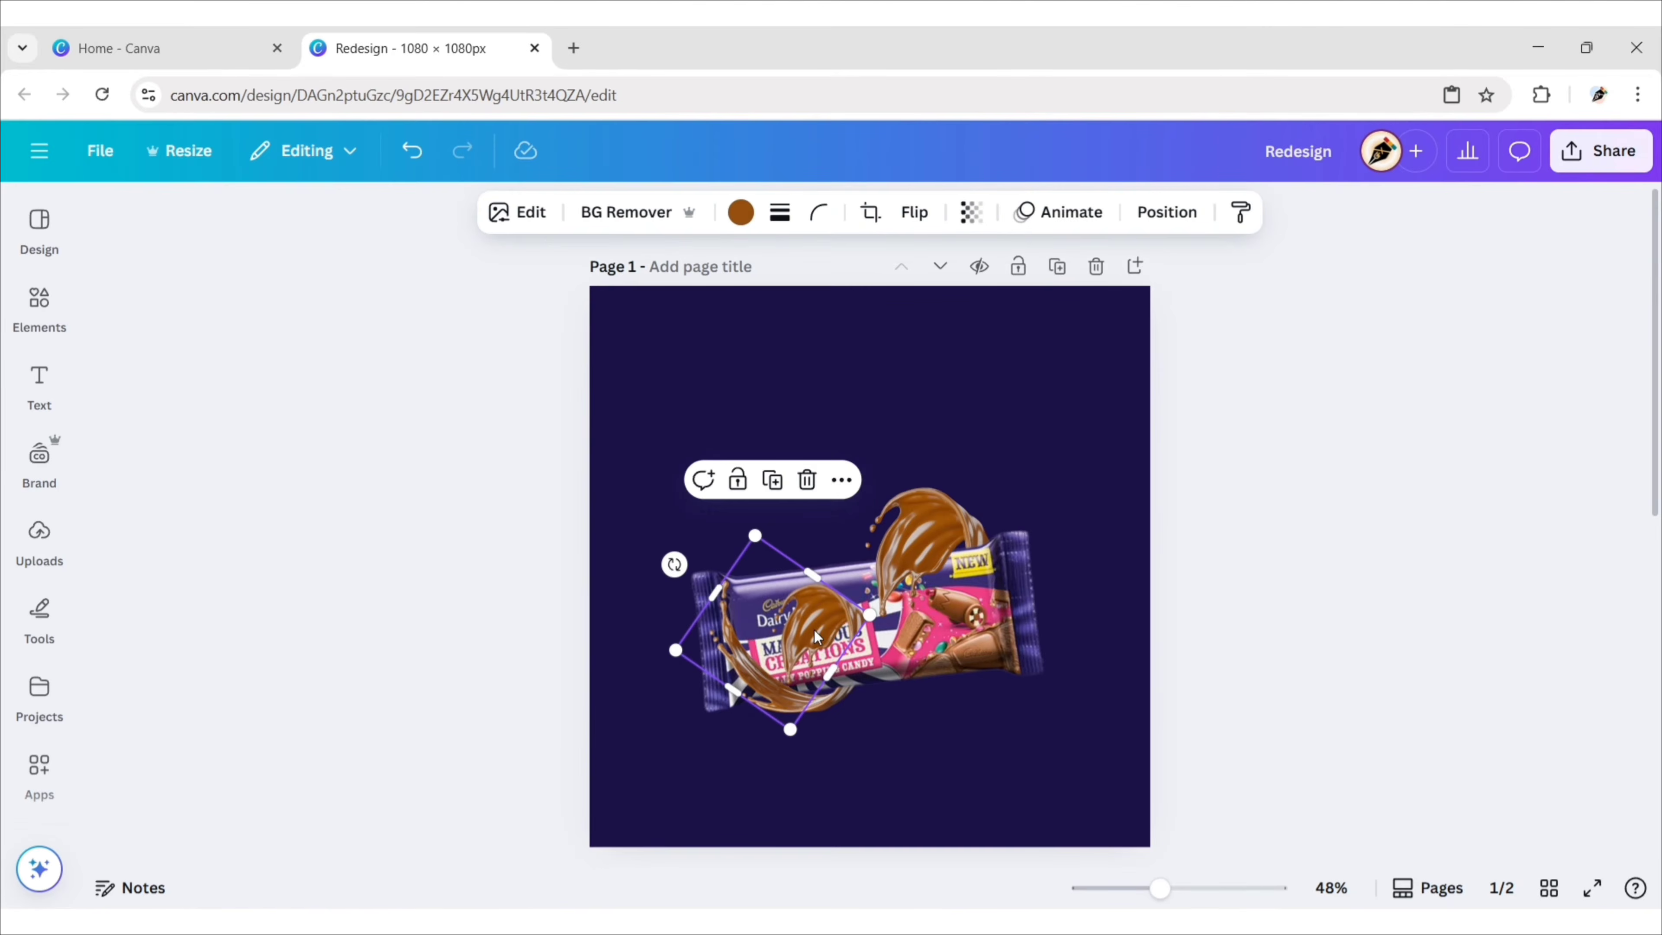
- Erase the inner curl of the front lower-left splash copy with Magic Eraser at brush size 100
{"action": "left_click", "coordinate": [525, 215]}
{"action": "left_click", "coordinate": [361, 540]}
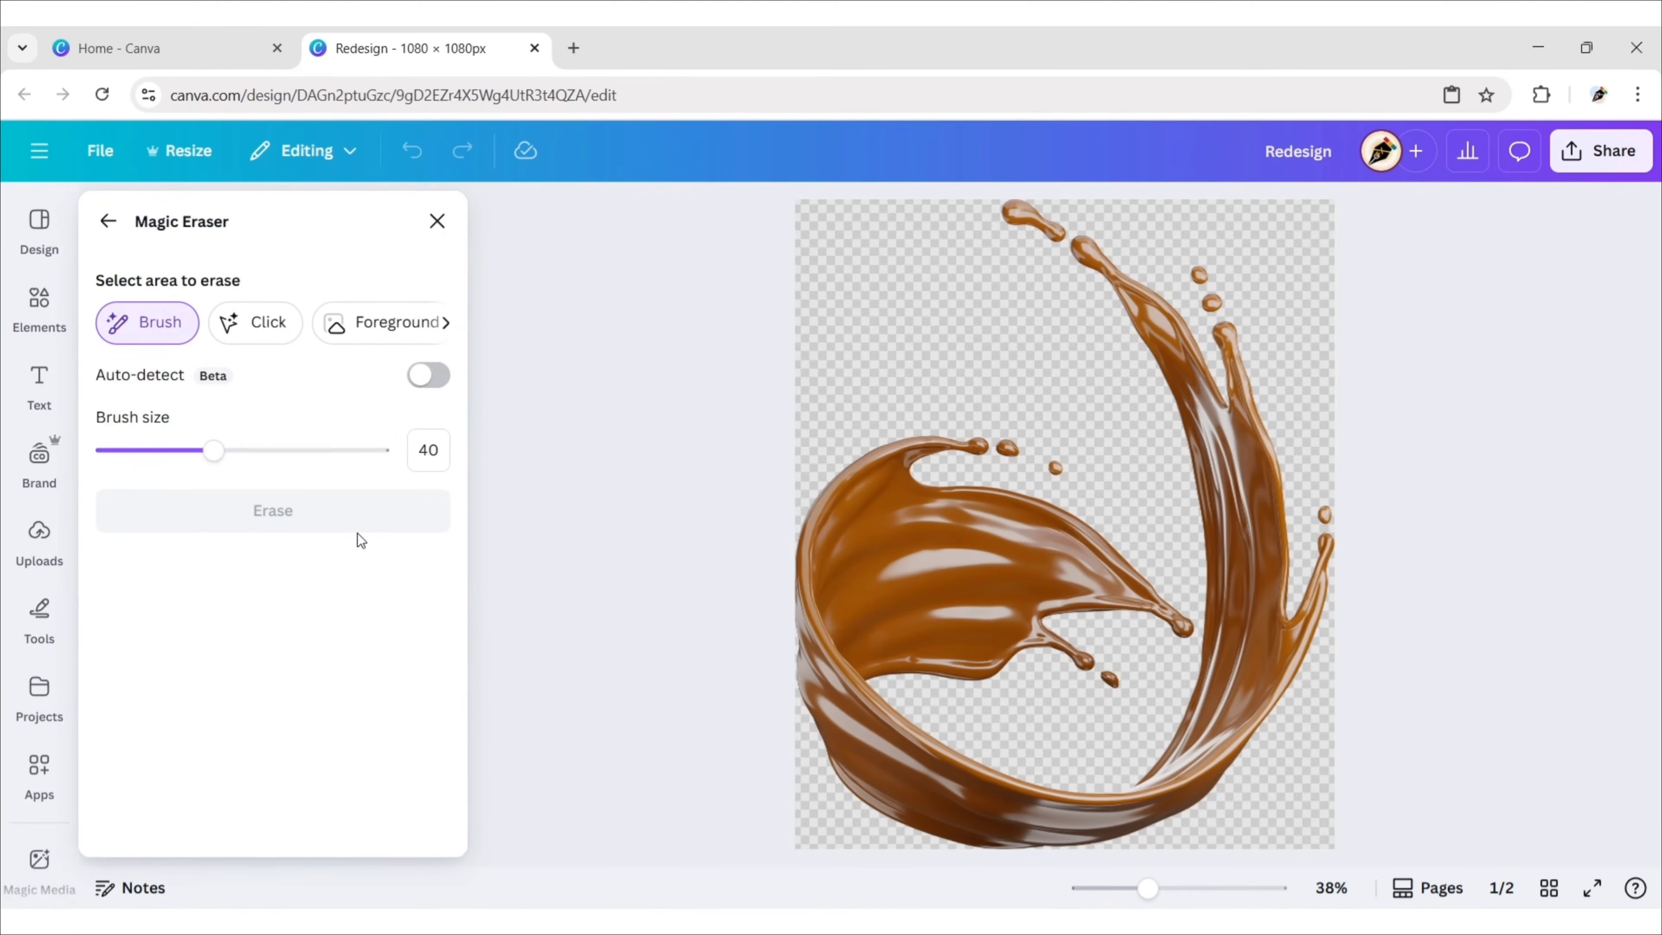
{"action": "left_click_drag", "start_coordinate": [214, 450], "coordinate": [379, 451]}
{"action": "mouse_move", "coordinate": [947, 475]}
{"action": "left_mouse_down"}
{"action": "mouse_move", "coordinate": [1041, 518]}
{"action": "mouse_move", "coordinate": [1117, 607]}
{"action": "mouse_move", "coordinate": [1091, 615]}
{"action": "mouse_move", "coordinate": [914, 532]}
{"action": "mouse_move", "coordinate": [841, 576]}
{"action": "mouse_move", "coordinate": [890, 618]}
{"action": "mouse_move", "coordinate": [844, 648]}
{"action": "mouse_move", "coordinate": [844, 709]}
{"action": "mouse_move", "coordinate": [908, 693]}
{"action": "mouse_move", "coordinate": [844, 698]}
{"action": "mouse_move", "coordinate": [891, 476]}
{"action": "left_mouse_up"}
{"action": "left_click", "coordinate": [337, 524]}
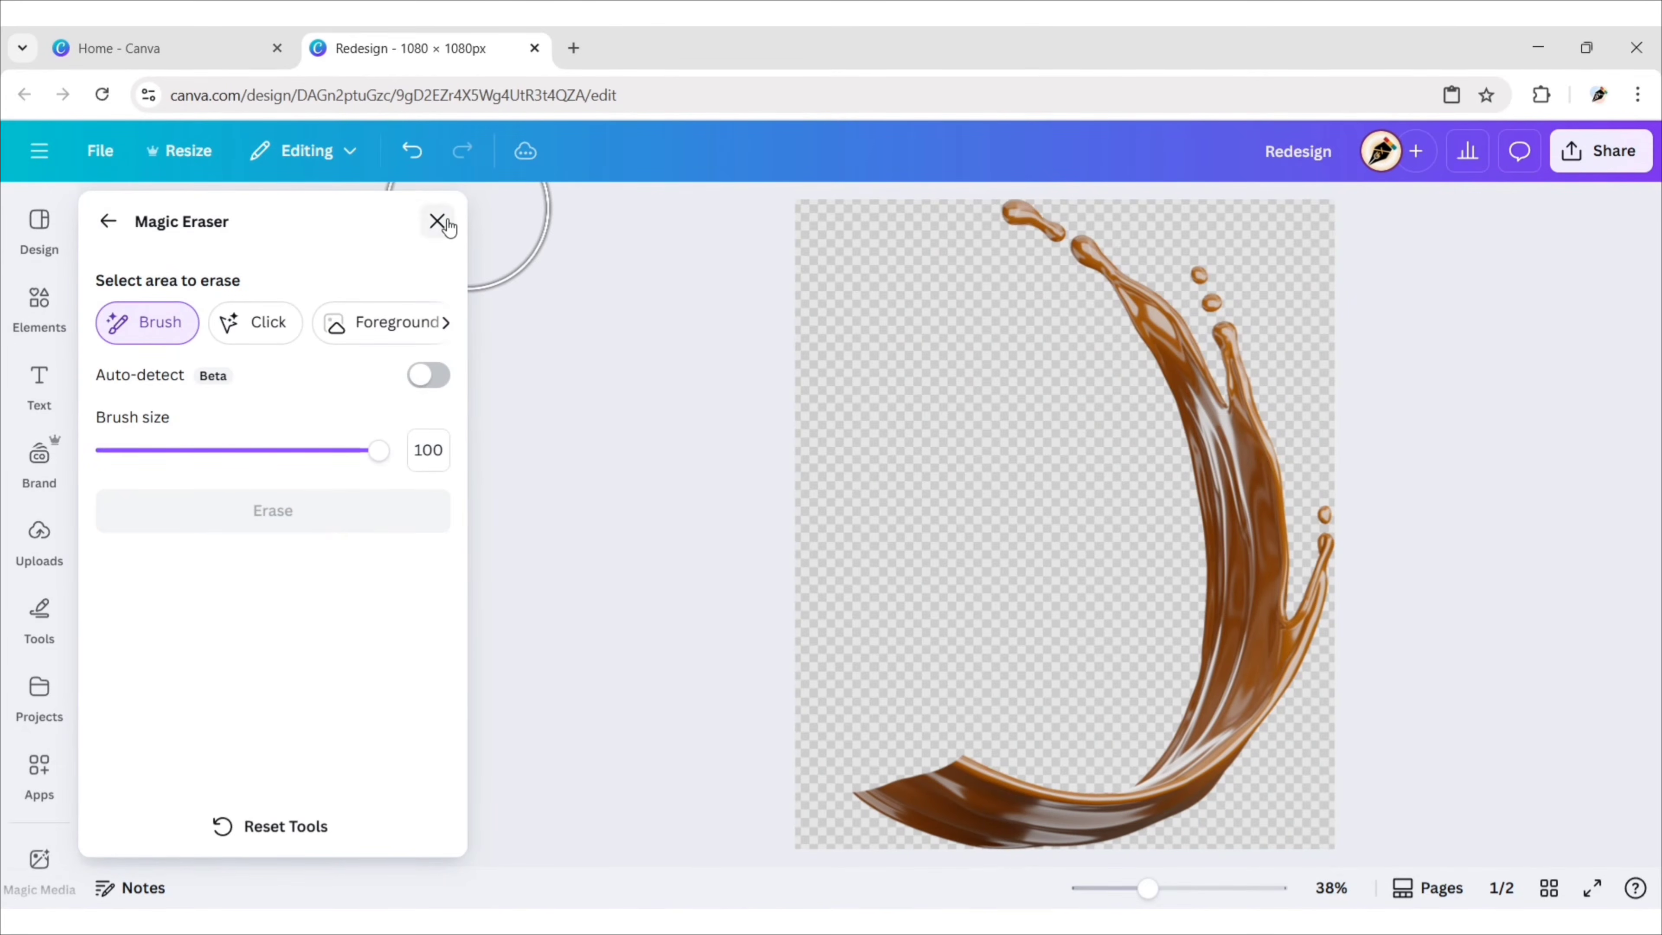
{"action": "left_click", "coordinate": [437, 222]}
- Add the uploaded broken chocolate bar image, crop its upper and lower edges, and place it above the wrapper's left half
{"action": "left_click", "coordinate": [39, 537]}
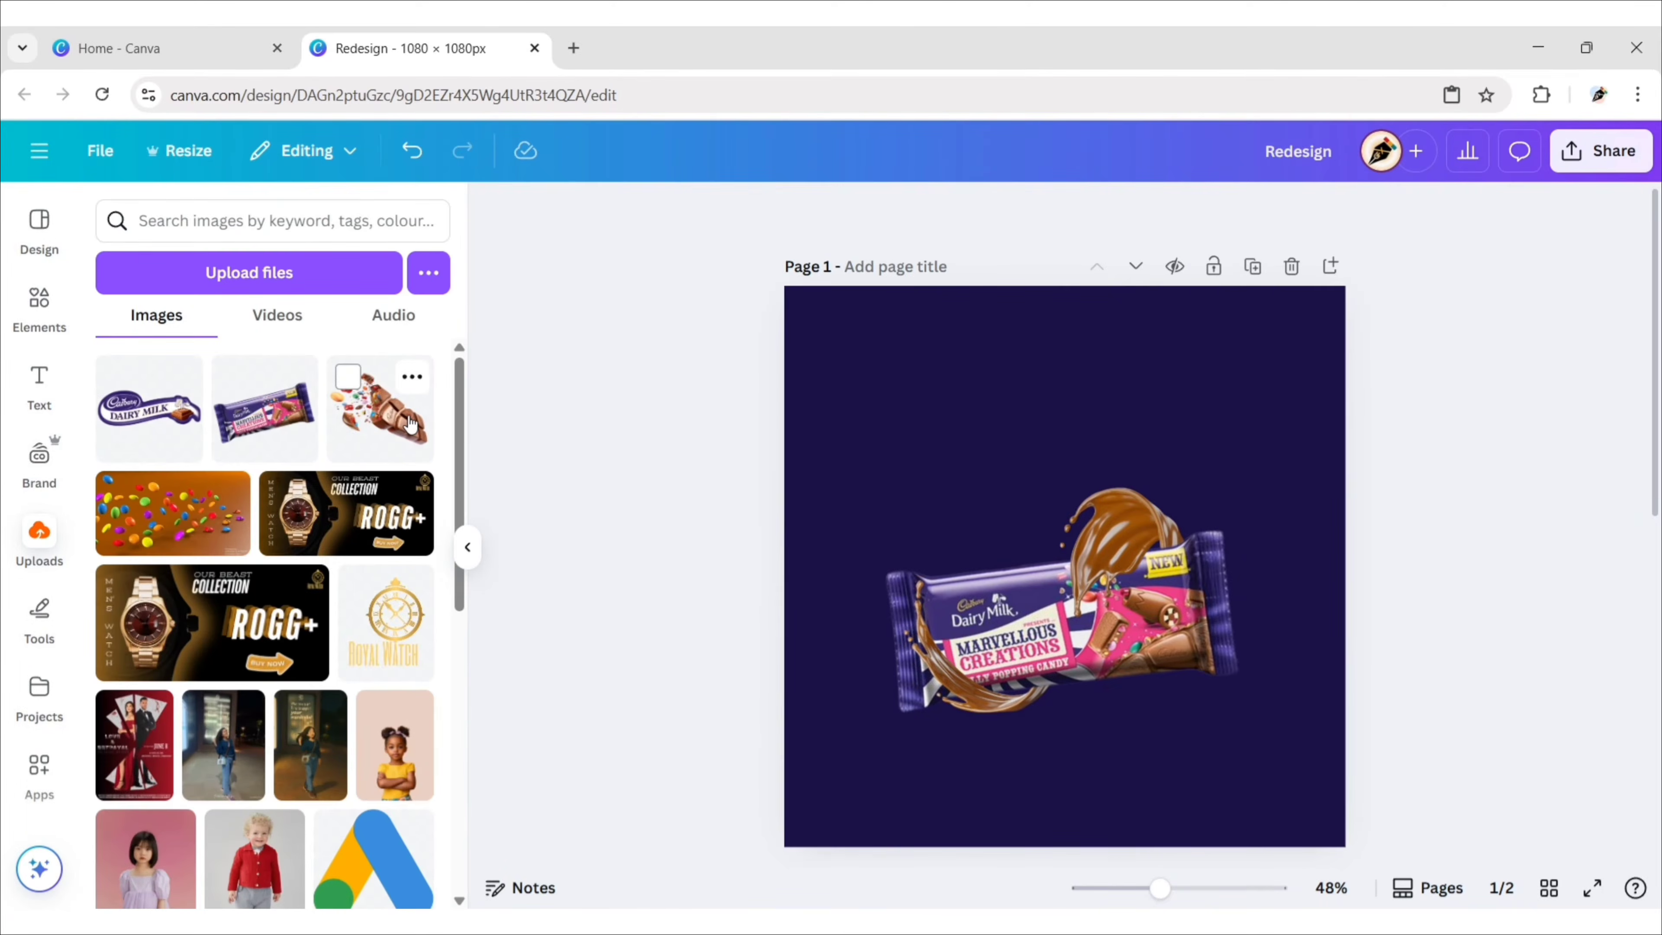
{"action": "left_click", "coordinate": [410, 424]}
{"action": "left_click", "coordinate": [469, 554]}
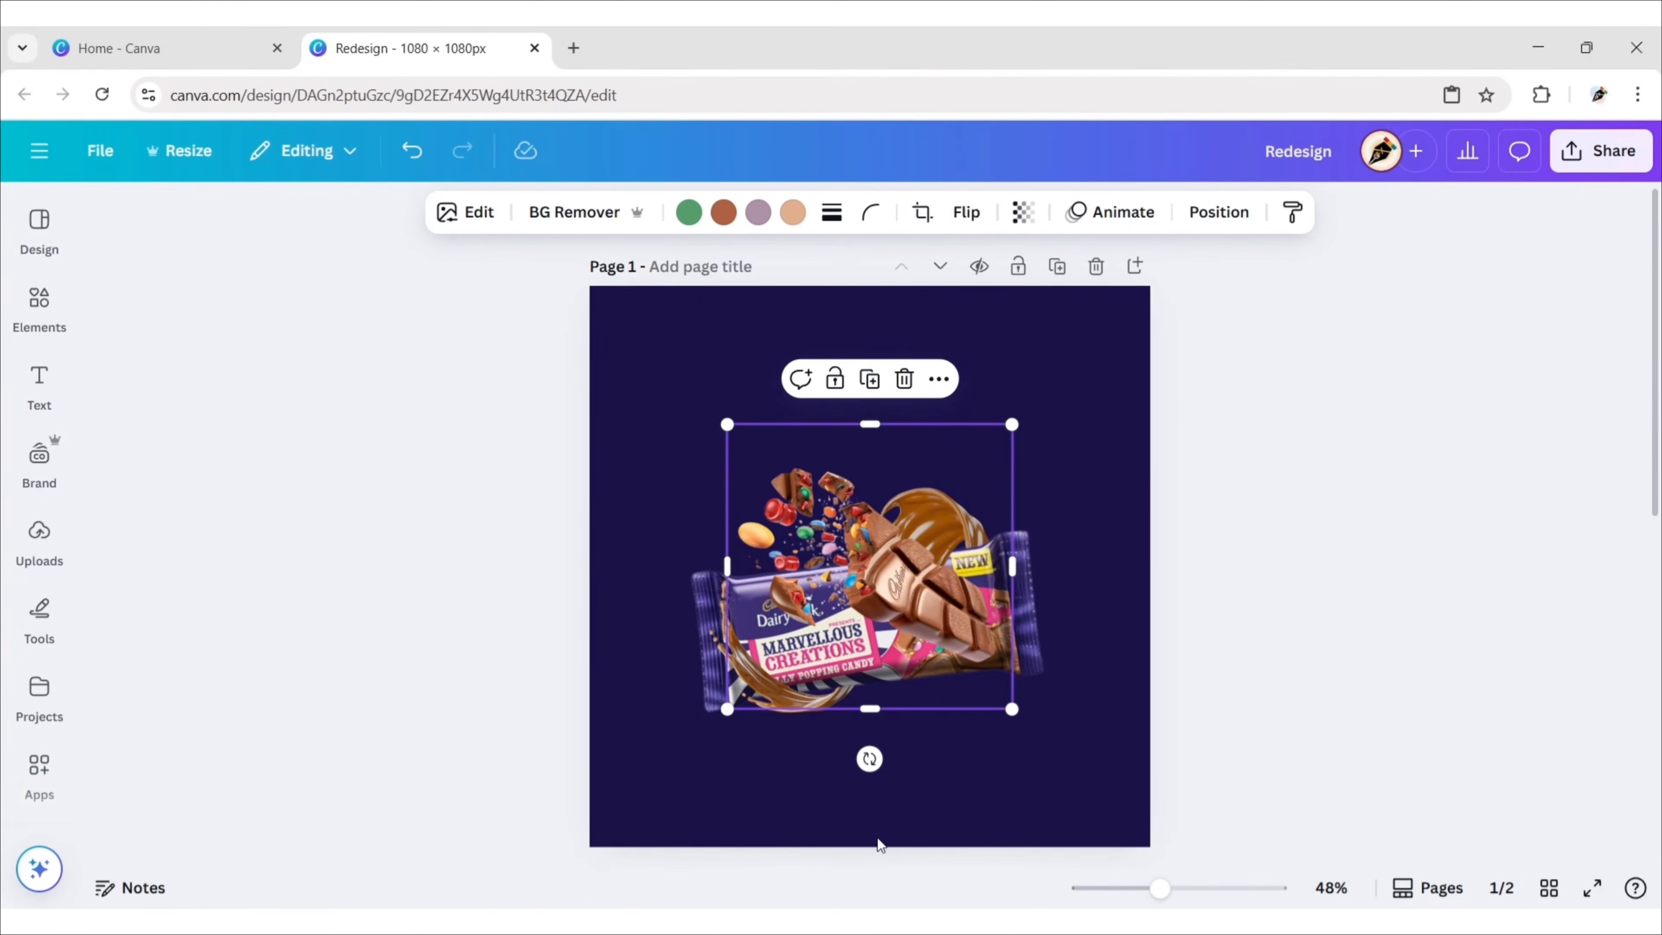
{"action": "left_click_drag", "start_coordinate": [876, 709], "coordinate": [877, 672]}
{"action": "left_click_drag", "start_coordinate": [868, 424], "coordinate": [868, 455]}
{"action": "left_click_drag", "start_coordinate": [925, 579], "coordinate": [853, 538]}
- Send the broken chocolate bar image to the back, behind the wrapper, and rotate it about 3°
{"action": "left_click", "coordinate": [1209, 211]}
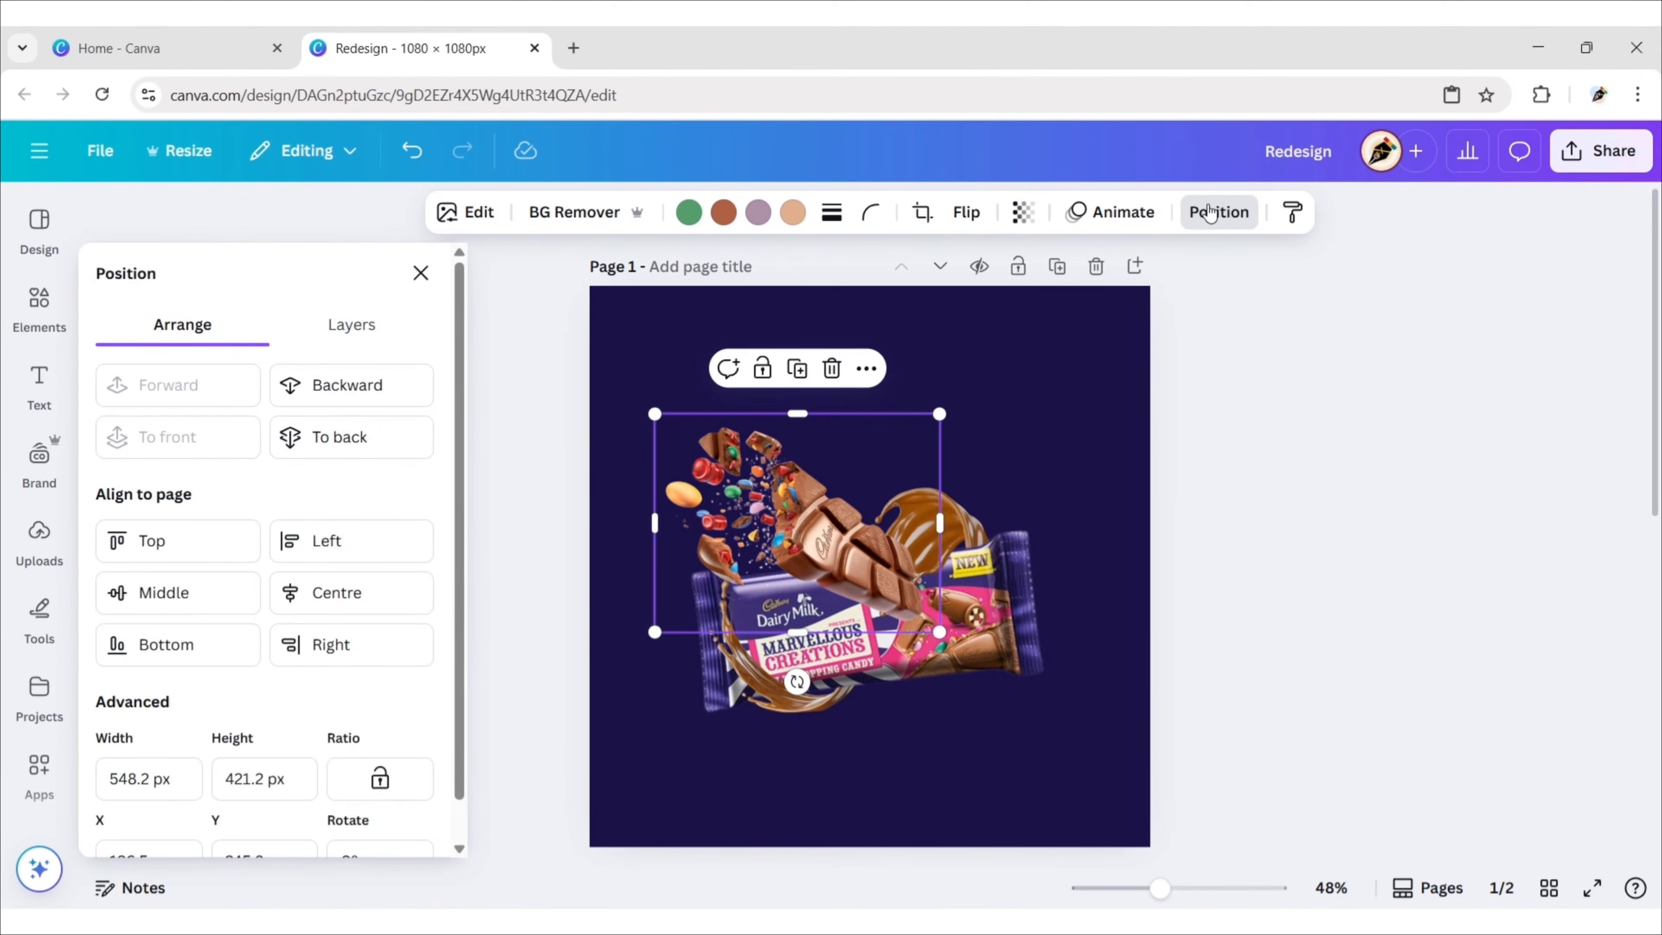
{"action": "left_click", "coordinate": [345, 437]}
{"action": "left_click", "coordinate": [419, 272]}
{"action": "left_click_drag", "start_coordinate": [792, 682], "coordinate": [783, 682]}
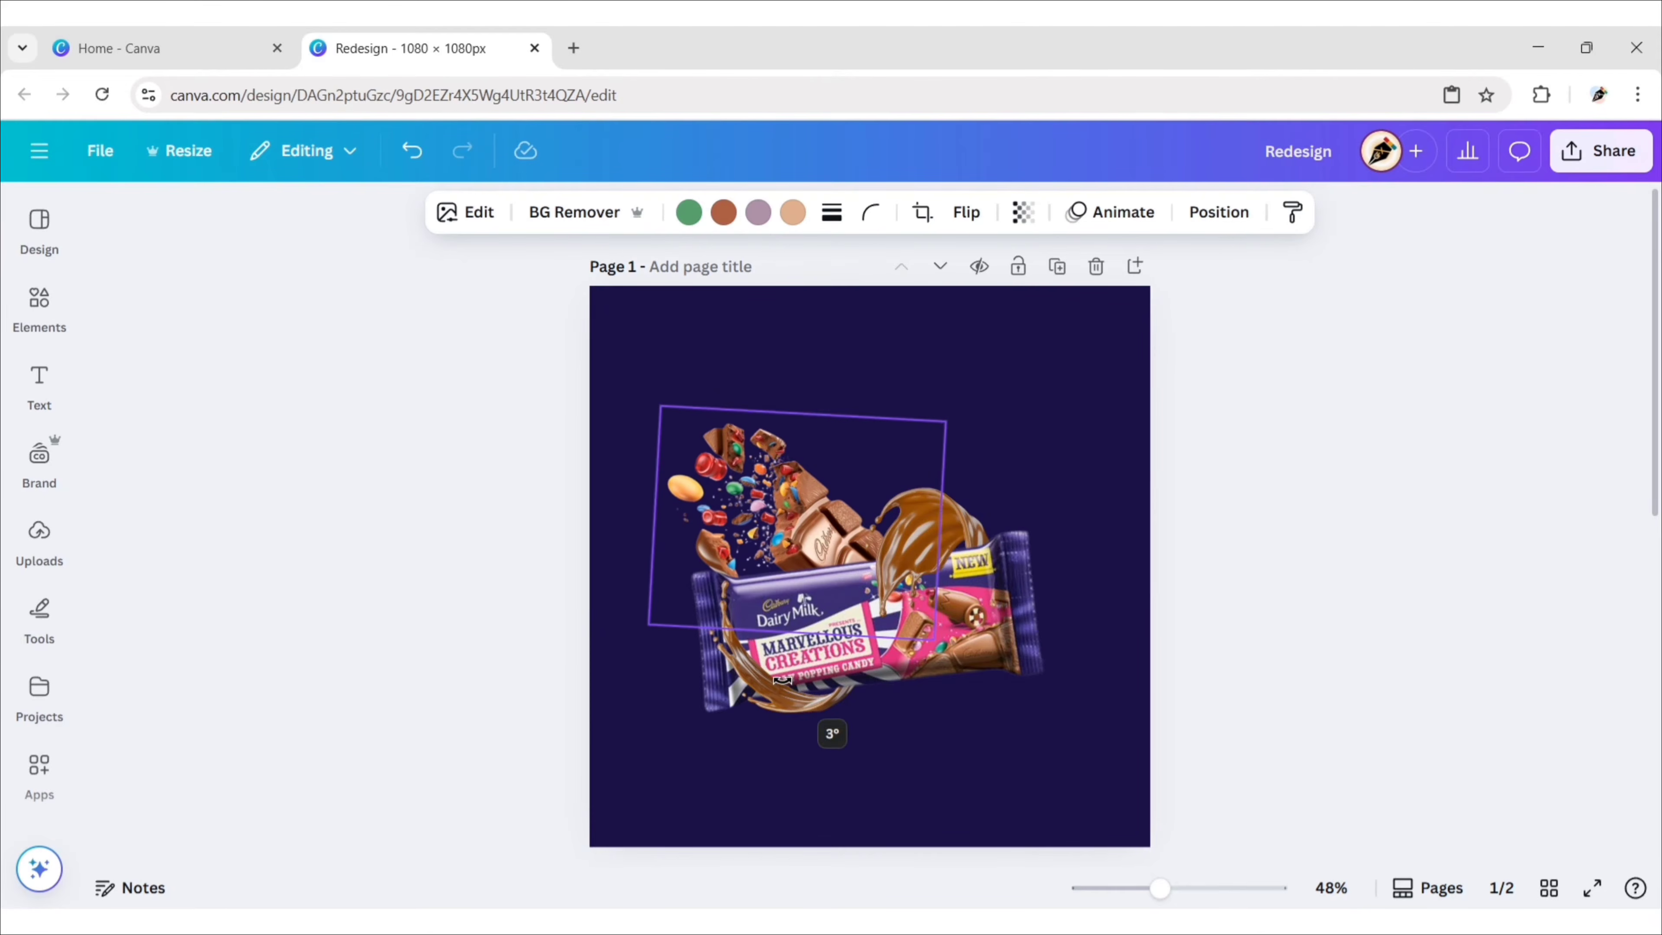
{"action": "left_click_drag", "start_coordinate": [757, 452], "coordinate": [1027, 418]}
{"action": "left_click", "coordinate": [415, 580]}
- Duplicate the broken bar image into the page's upper right and extract the copy's three loose chocolate chunks with Magic Grab
{"action": "left_click", "coordinate": [826, 473]}
{"action": "left_click", "coordinate": [815, 336]}
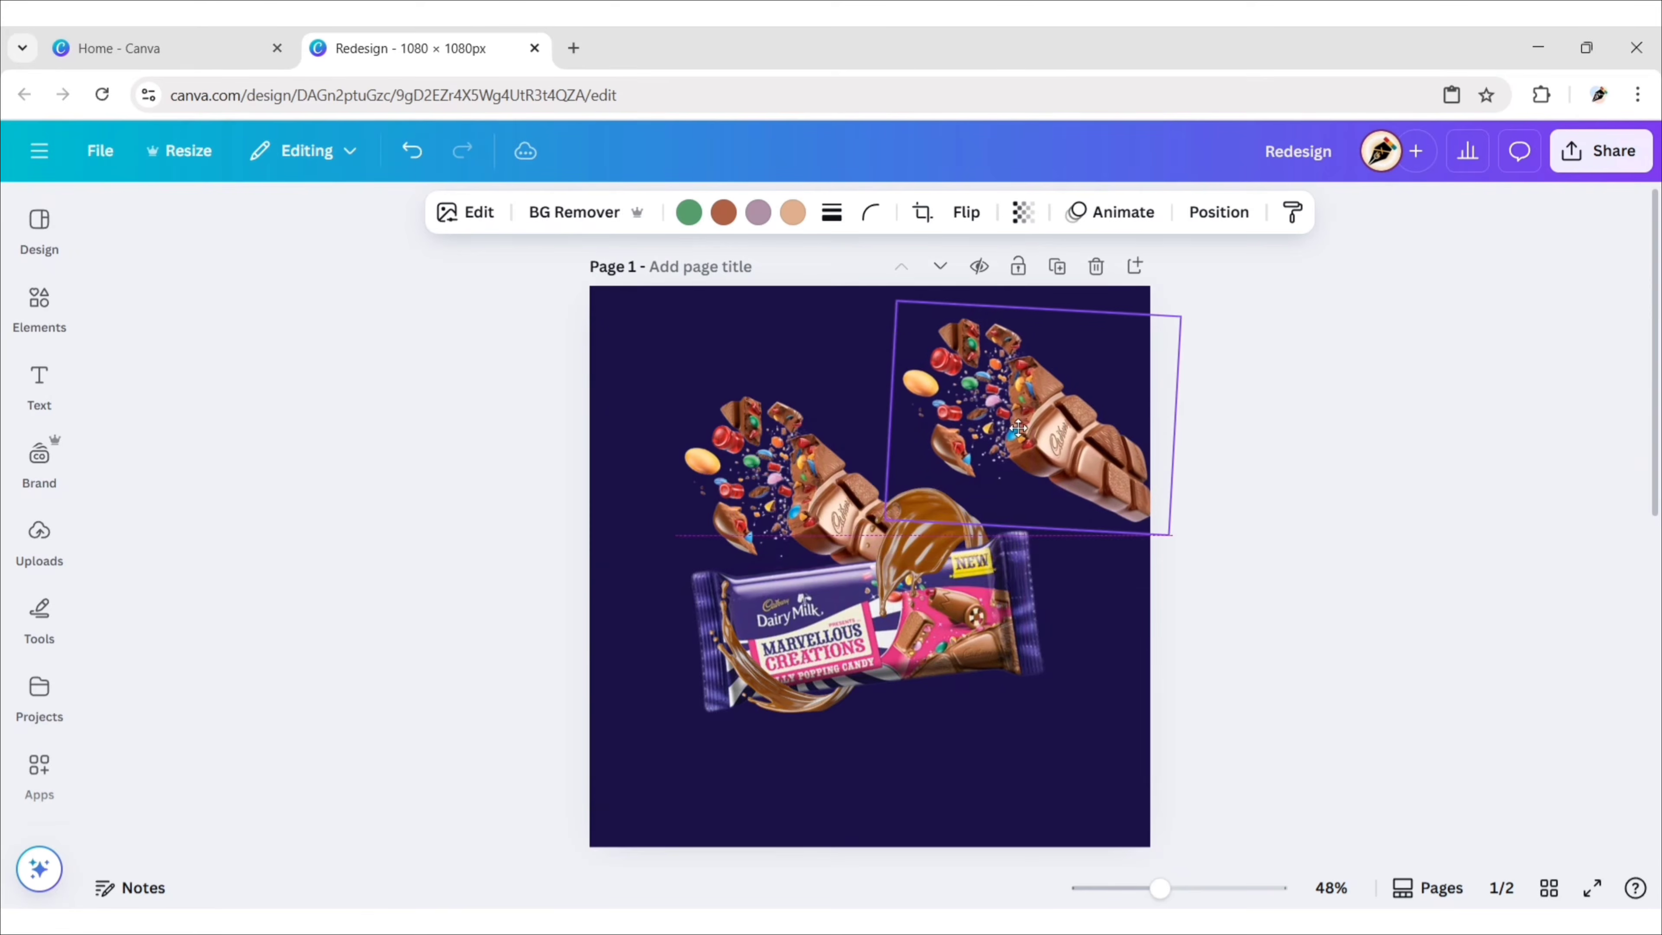
{"action": "left_click", "coordinate": [466, 213]}
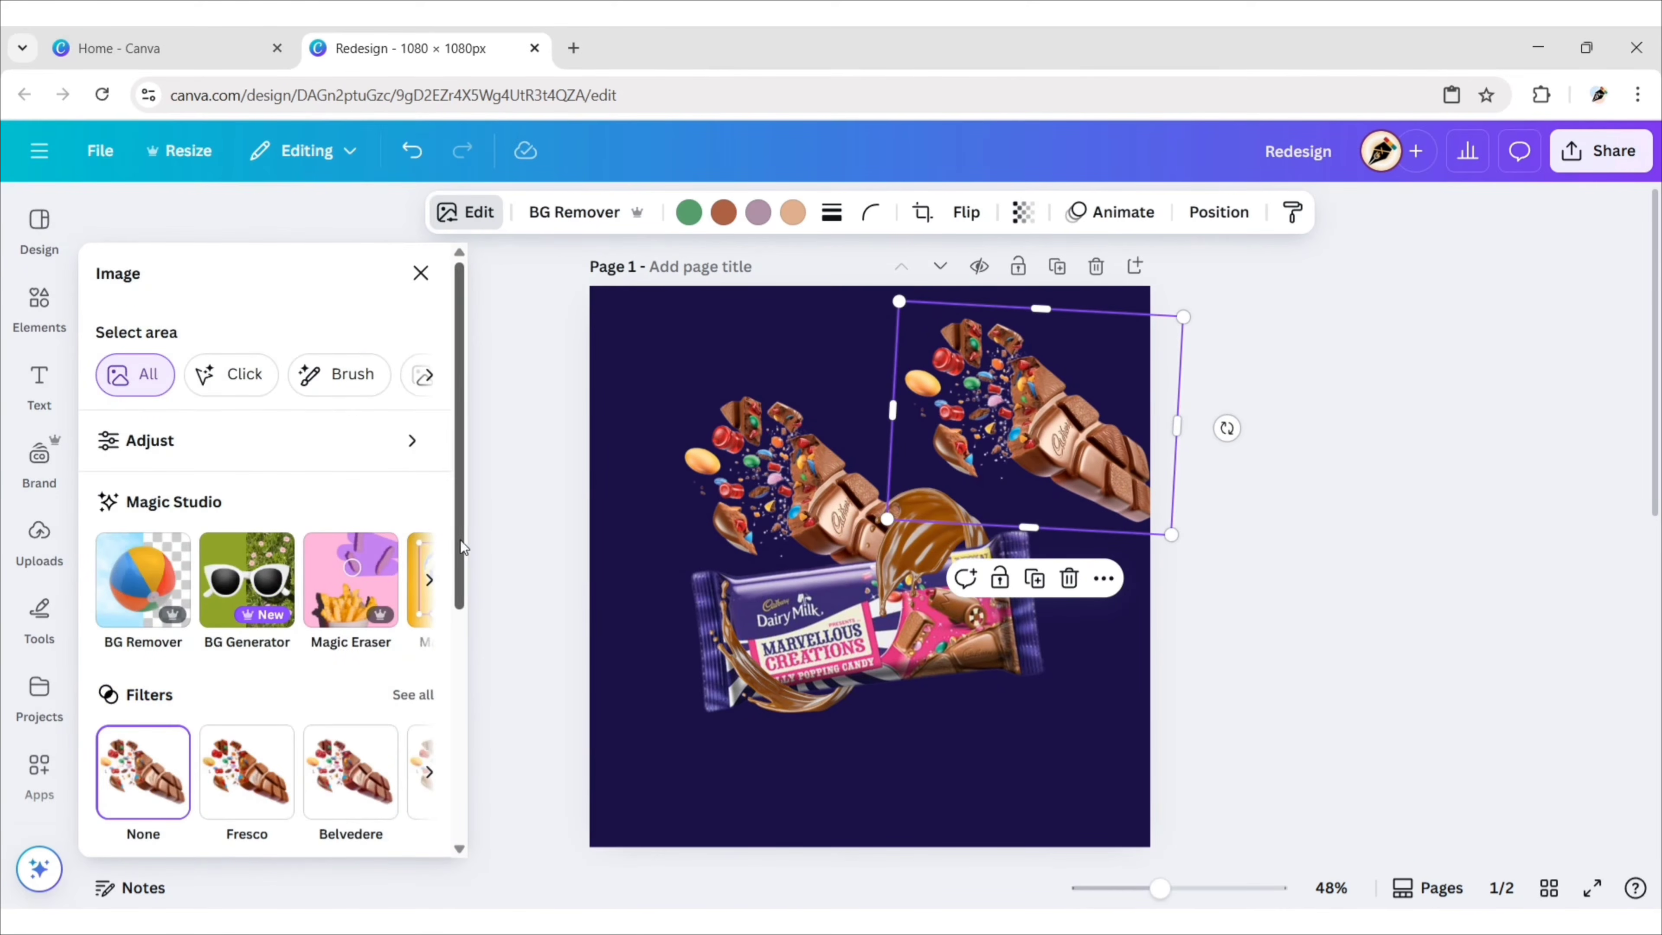
{"action": "left_click", "coordinate": [429, 580]}
{"action": "left_click", "coordinate": [139, 577]}
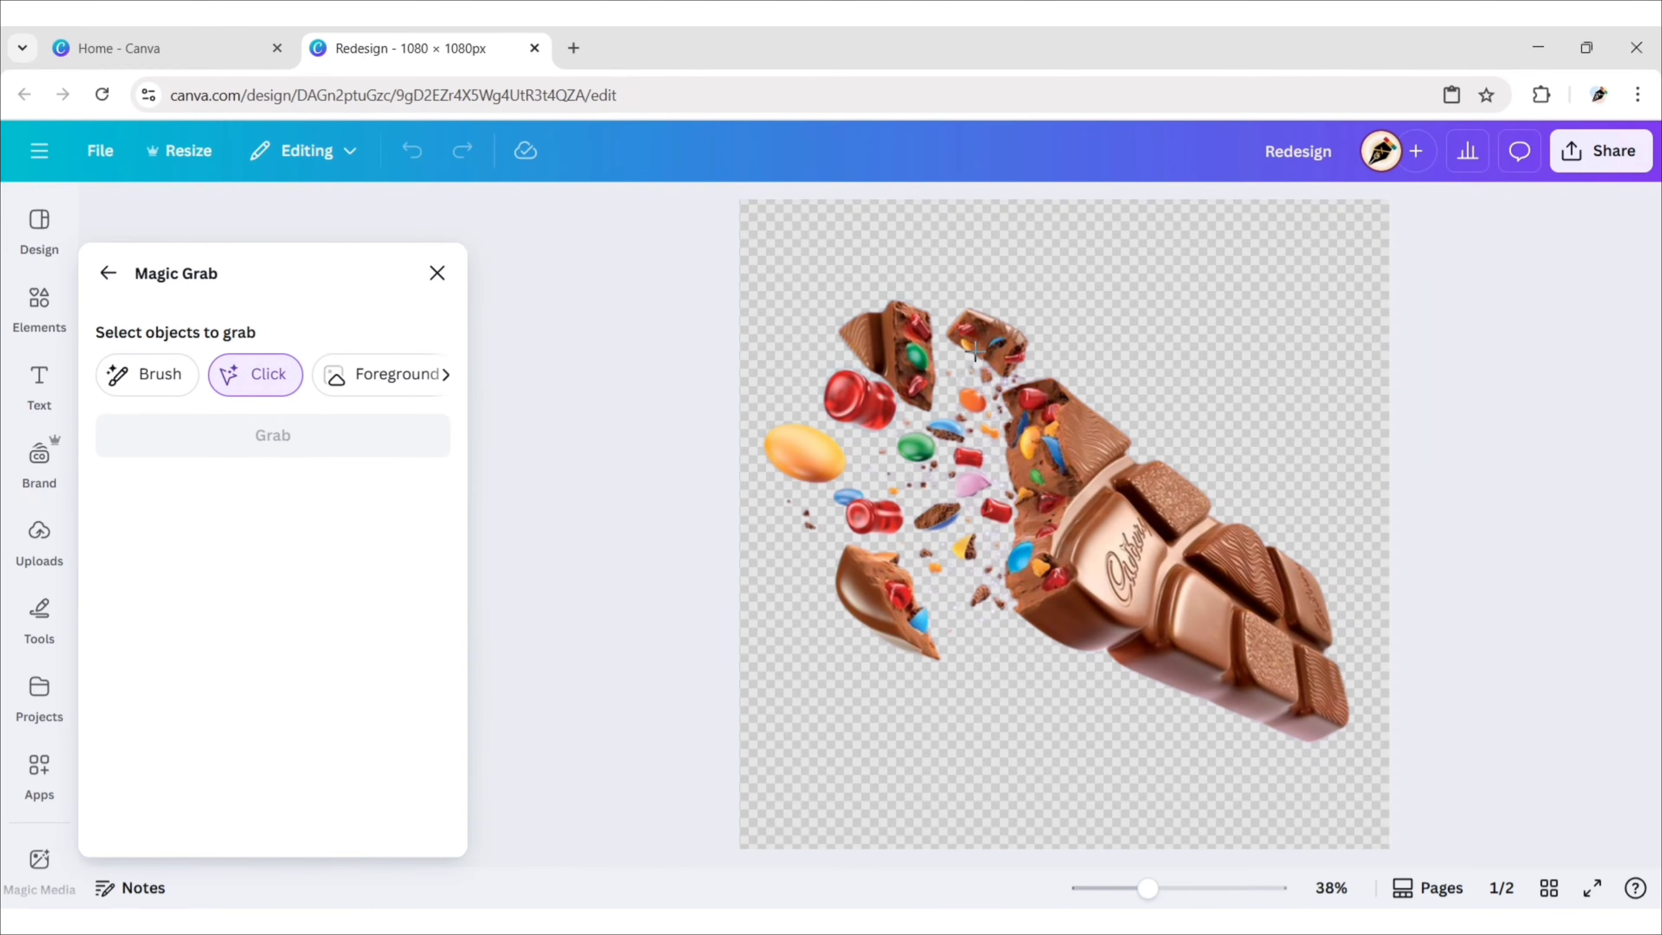
{"action": "left_click", "coordinate": [1003, 342]}
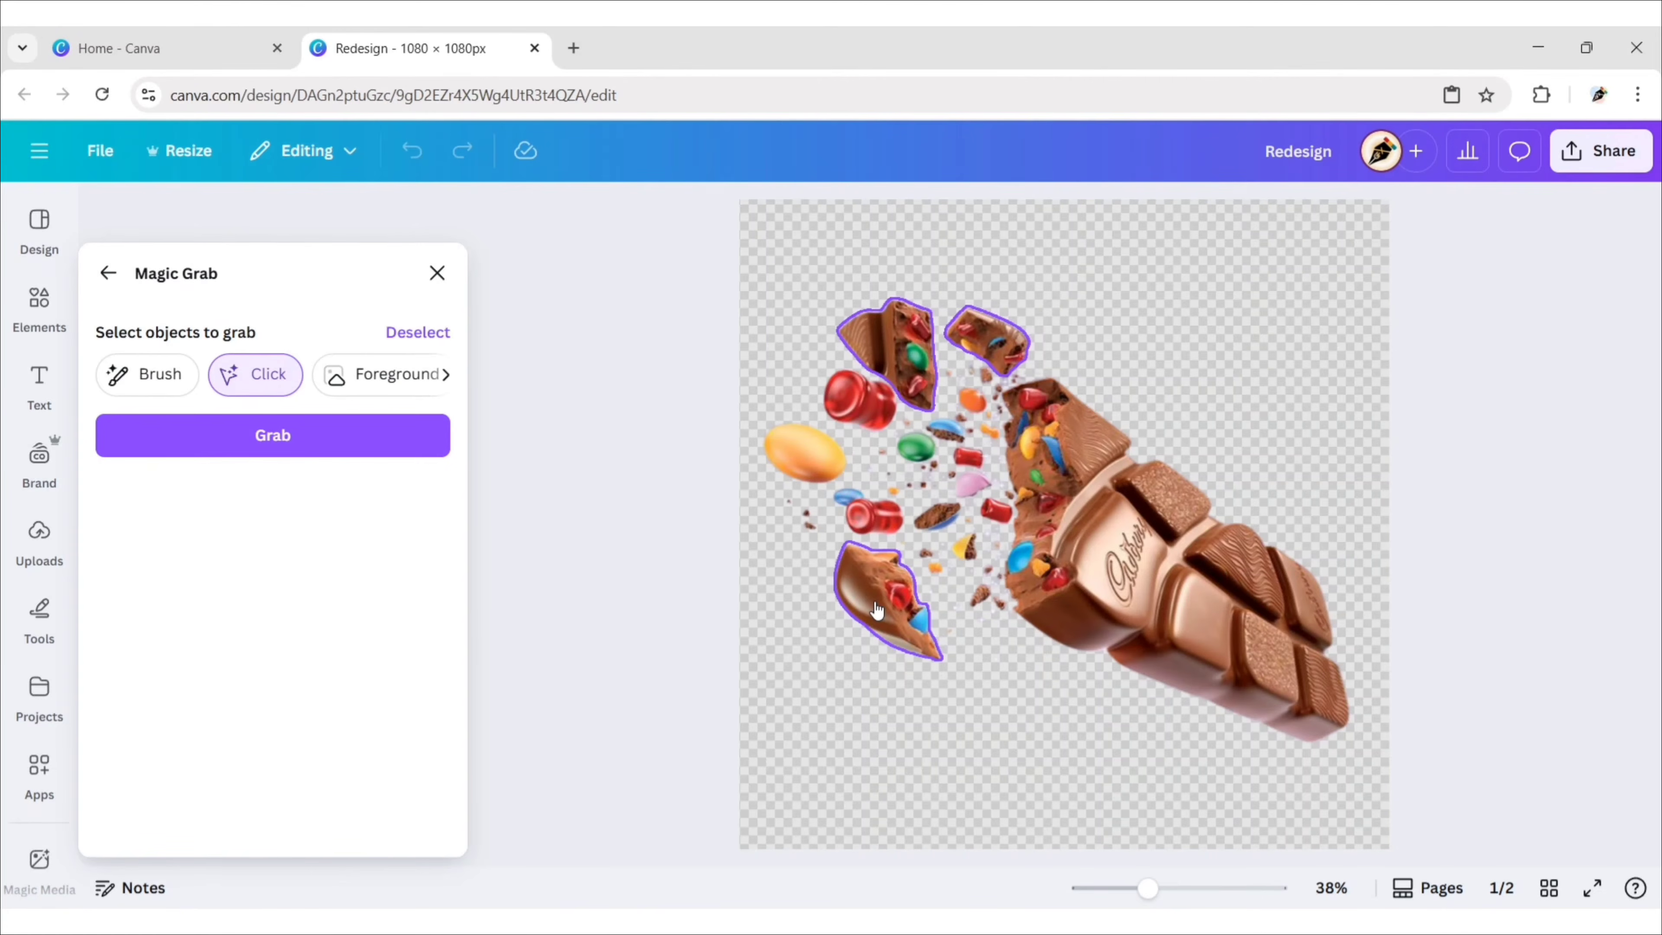
{"action": "left_click", "coordinate": [297, 438]}
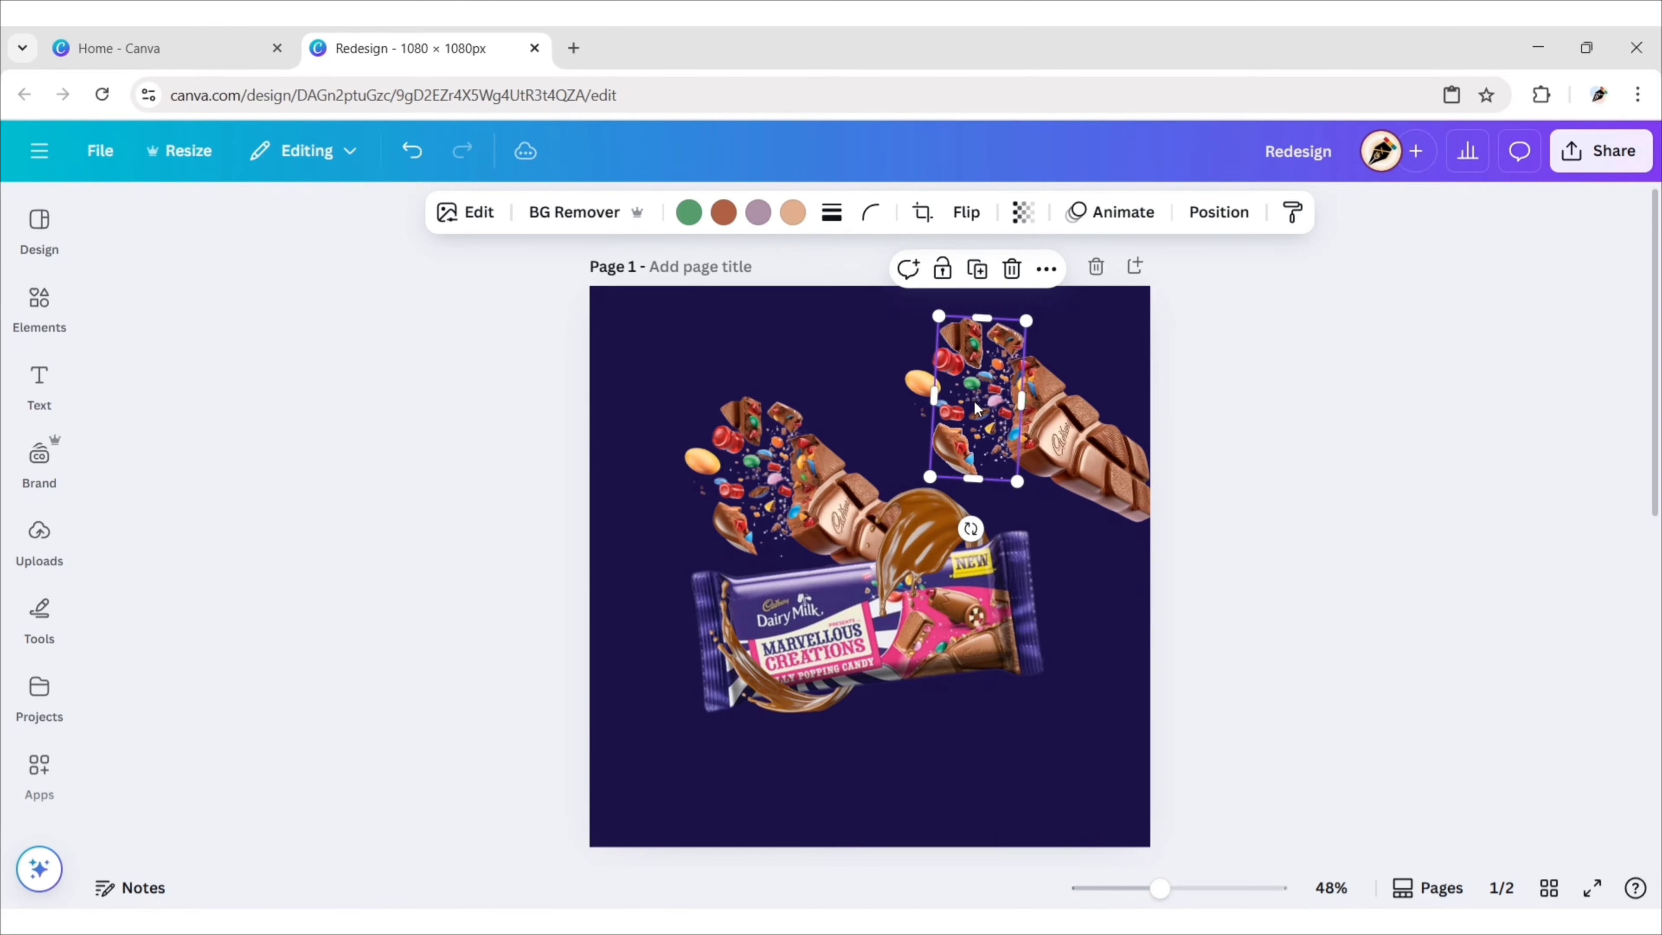
- Move the grabbed chunks to the page's lower-right area and delete the leftover bar image copy
{"action": "left_click_drag", "start_coordinate": [975, 402], "coordinate": [1092, 712]}
{"action": "left_click", "coordinate": [993, 404]}
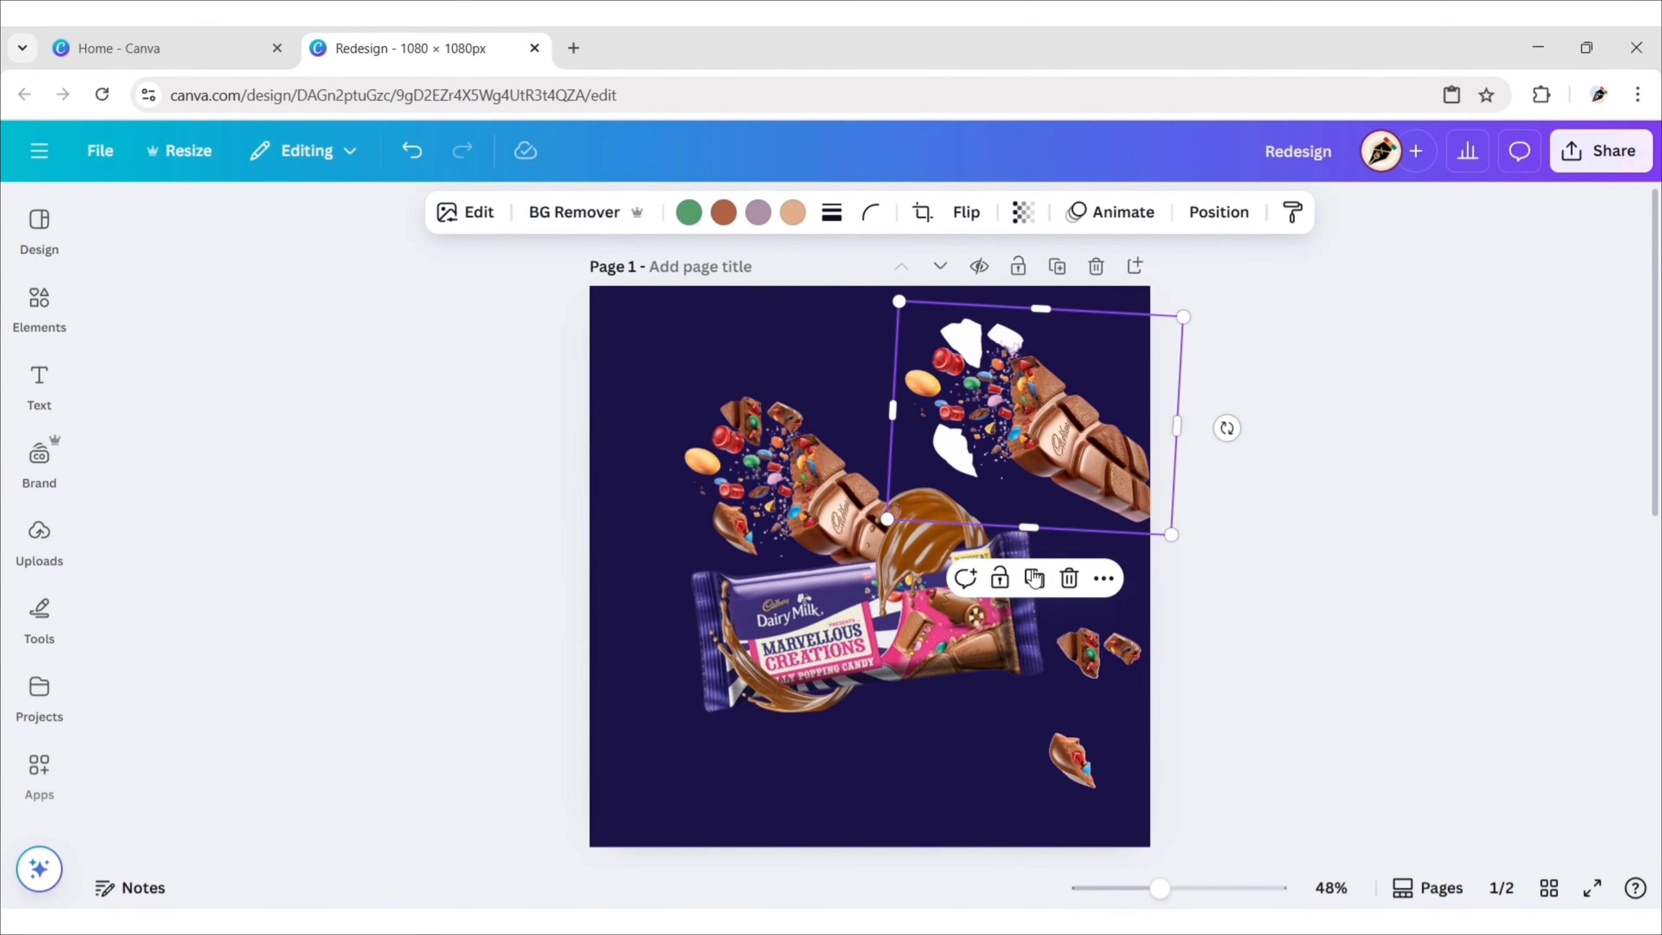
{"action": "left_click", "coordinate": [1070, 580]}
- Duplicate the grabbed chunks, move the copy above the wrapper's right end, and crop it to the single curved chunk
{"action": "left_click", "coordinate": [1094, 649]}
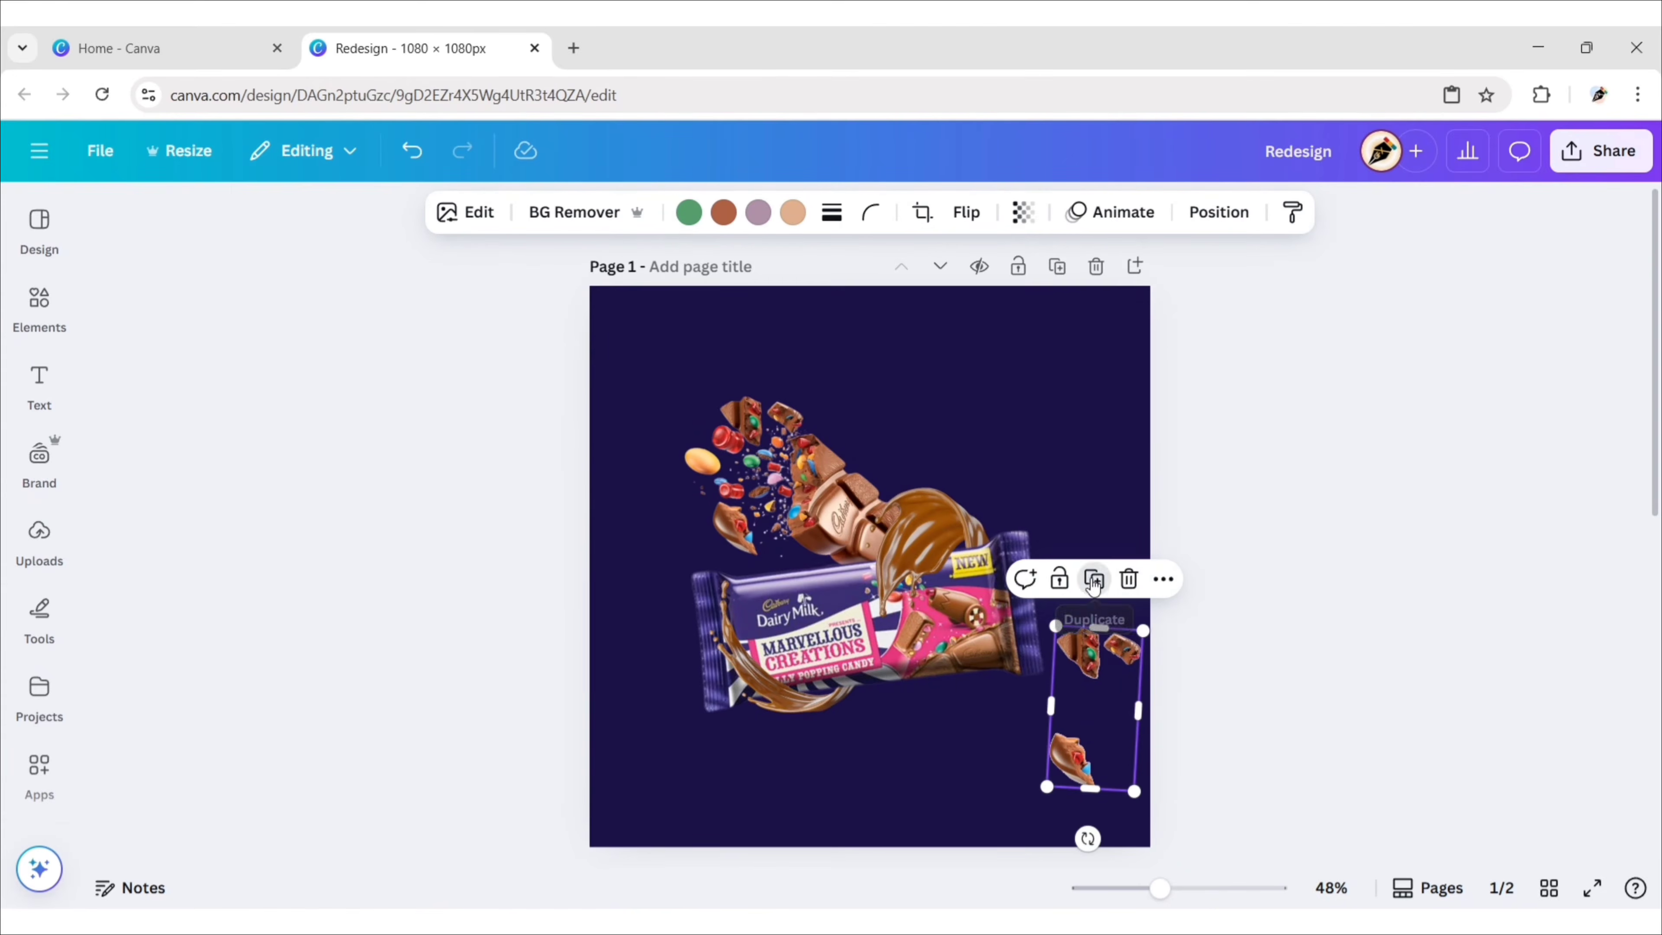
{"action": "left_click_drag", "start_coordinate": [1073, 702], "coordinate": [1029, 432]}
{"action": "left_click_drag", "start_coordinate": [1055, 359], "coordinate": [1019, 416]}
- Duplicate the grabbed chunks again, crop the copy to the larger upper chunk, and place it beside the curved chunk
{"action": "left_click", "coordinate": [1088, 650]}
{"action": "left_click", "coordinate": [1094, 579]}
{"action": "left_click_drag", "start_coordinate": [1087, 697], "coordinate": [1059, 530]}
{"action": "left_click_drag", "start_coordinate": [1070, 630], "coordinate": [1086, 505]}
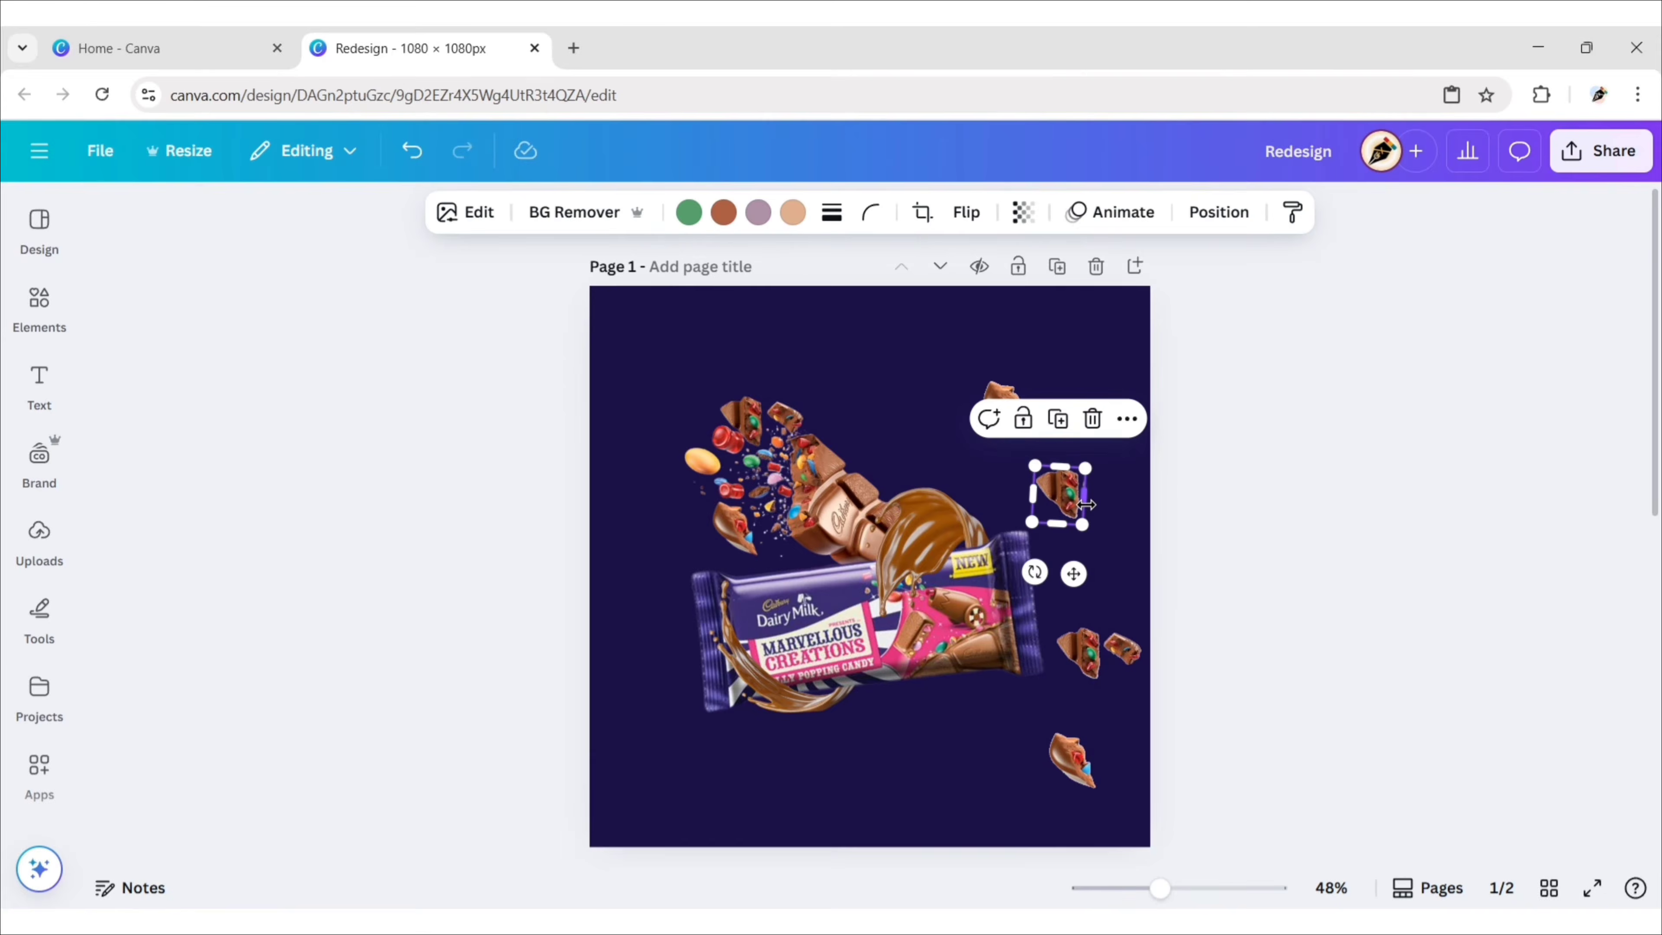
{"action": "left_click_drag", "start_coordinate": [1075, 574], "coordinate": [1088, 487]}
- Crop the original grabbed chunks to the smallest piece and place it below the other two separated chunks
{"action": "left_click", "coordinate": [1084, 695]}
{"action": "left_click_drag", "start_coordinate": [1050, 711], "coordinate": [1094, 716]}
{"action": "left_click_drag", "start_coordinate": [1115, 792], "coordinate": [1122, 677]}
{"action": "left_click_drag", "start_coordinate": [1124, 653], "coordinate": [1067, 475]}
{"action": "left_click", "coordinate": [1231, 239]}
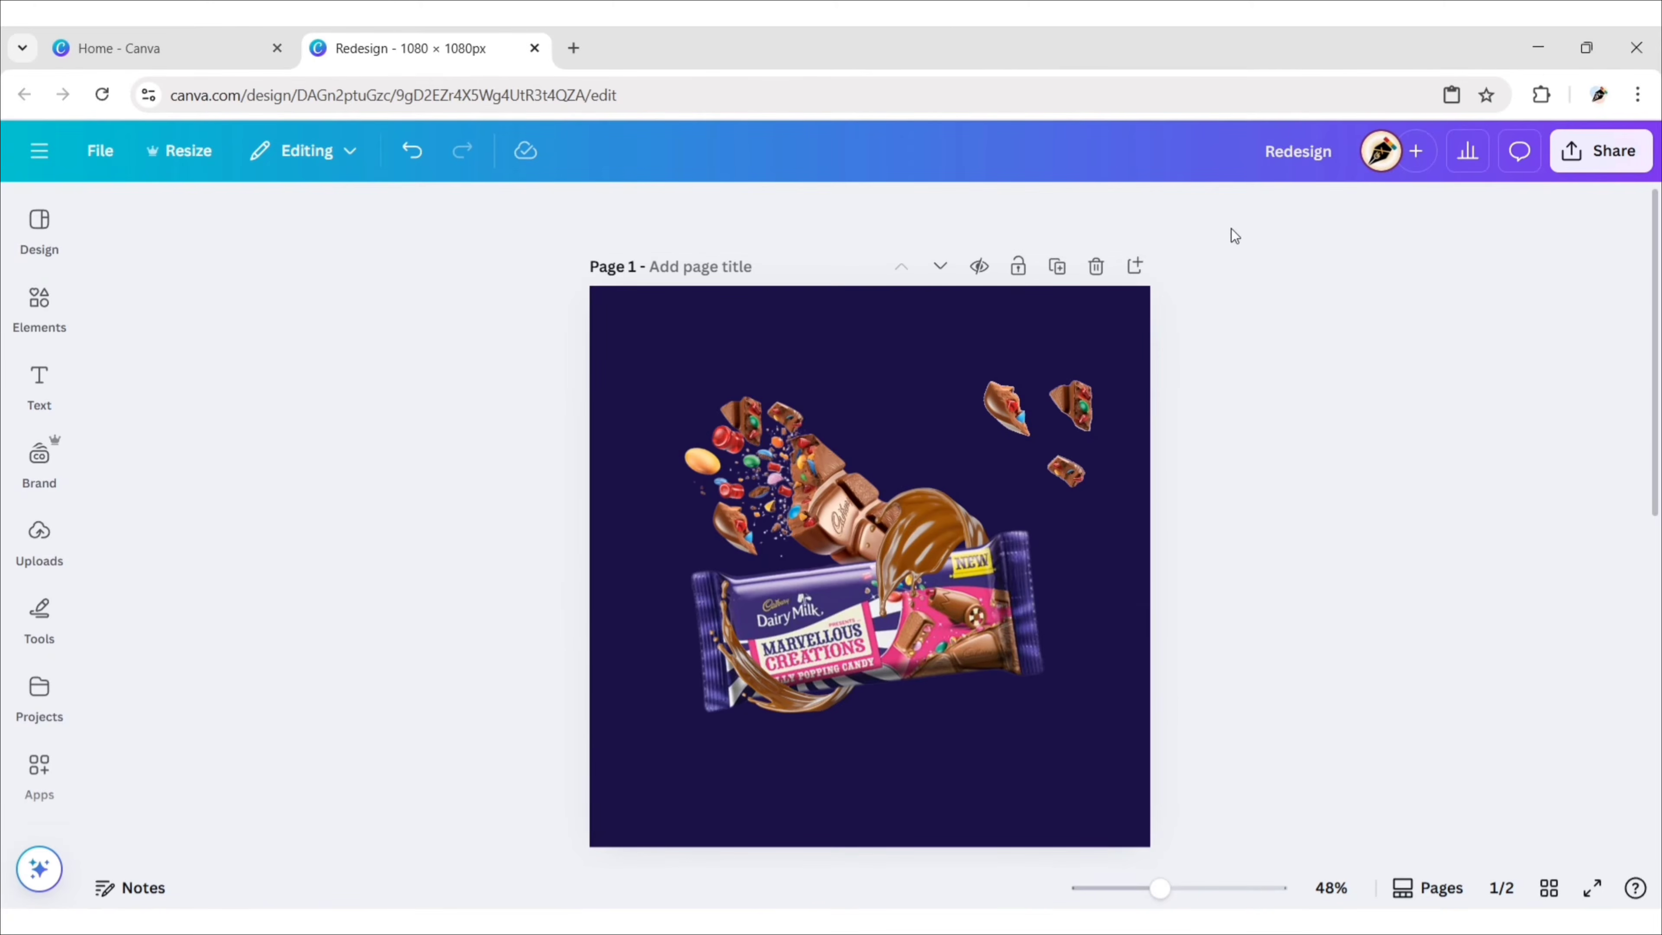
- Move the curved chunk to the page's left edge beside the wrapper, then adjust its size and rotation
{"action": "left_click_drag", "start_coordinate": [999, 406], "coordinate": [602, 597]}
{"action": "left_click_drag", "start_coordinate": [642, 628], "coordinate": [633, 619]}
{"action": "left_click_drag", "start_coordinate": [593, 667], "coordinate": [624, 653]}
{"action": "left_click_drag", "start_coordinate": [609, 600], "coordinate": [609, 613]}
- Place the larger chunk, rotated, across the page's top edge and the smallest chunk, rotated, above the candy pieces
{"action": "left_click", "coordinate": [1070, 406]}
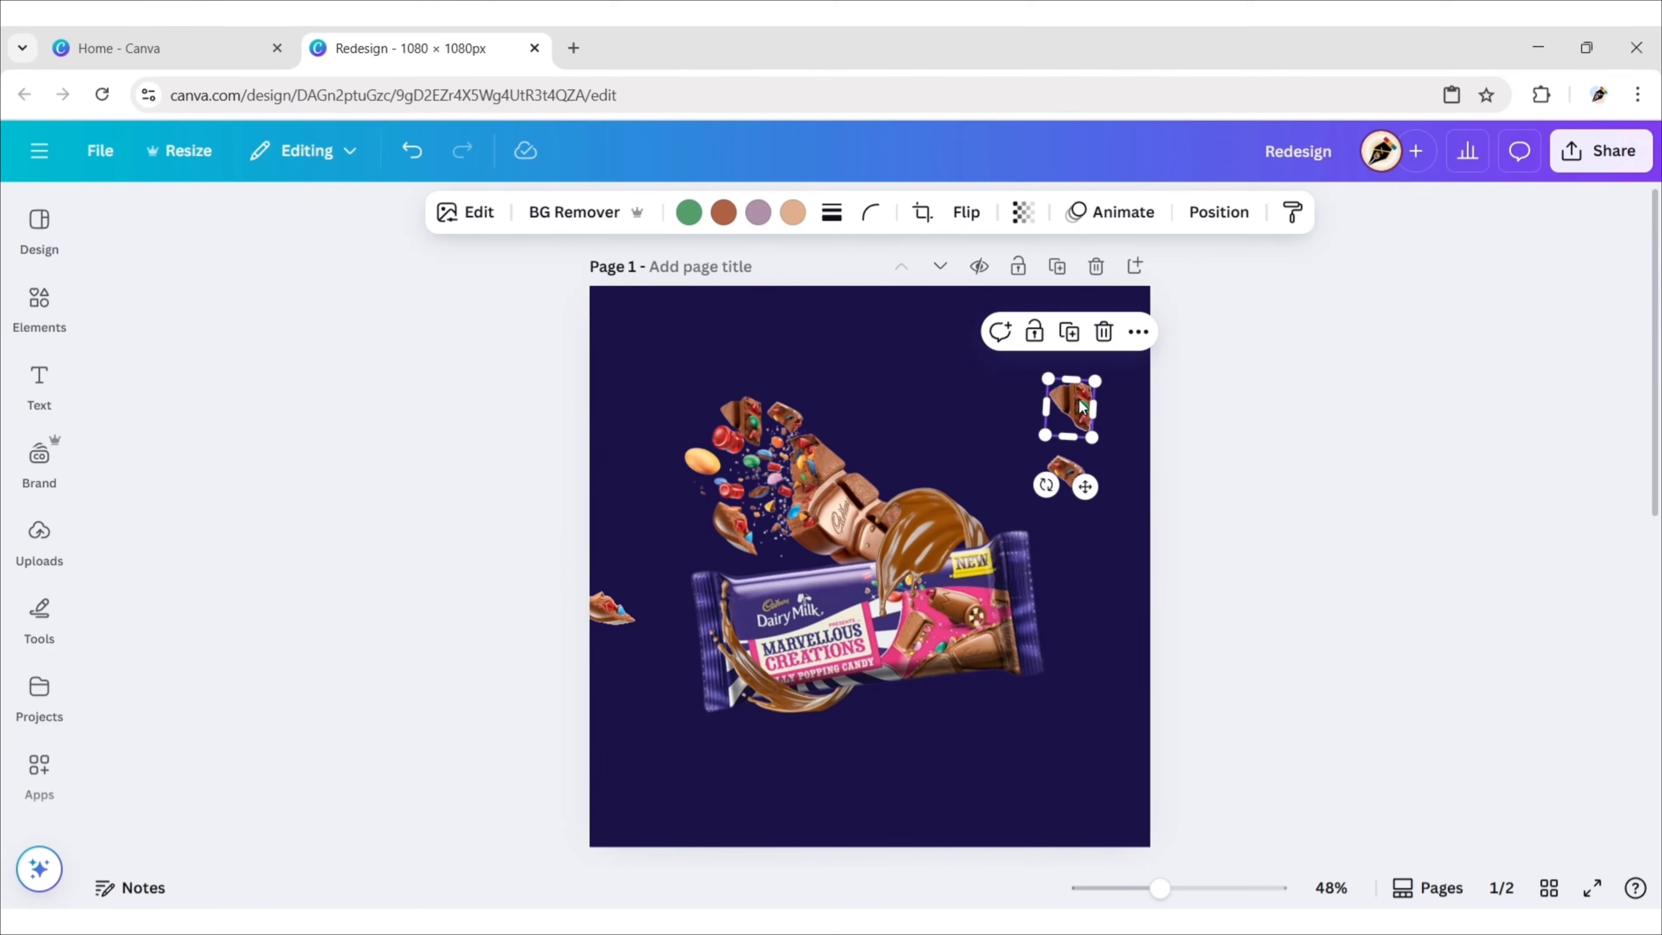
{"action": "left_click_drag", "start_coordinate": [1070, 406], "coordinate": [902, 293]}
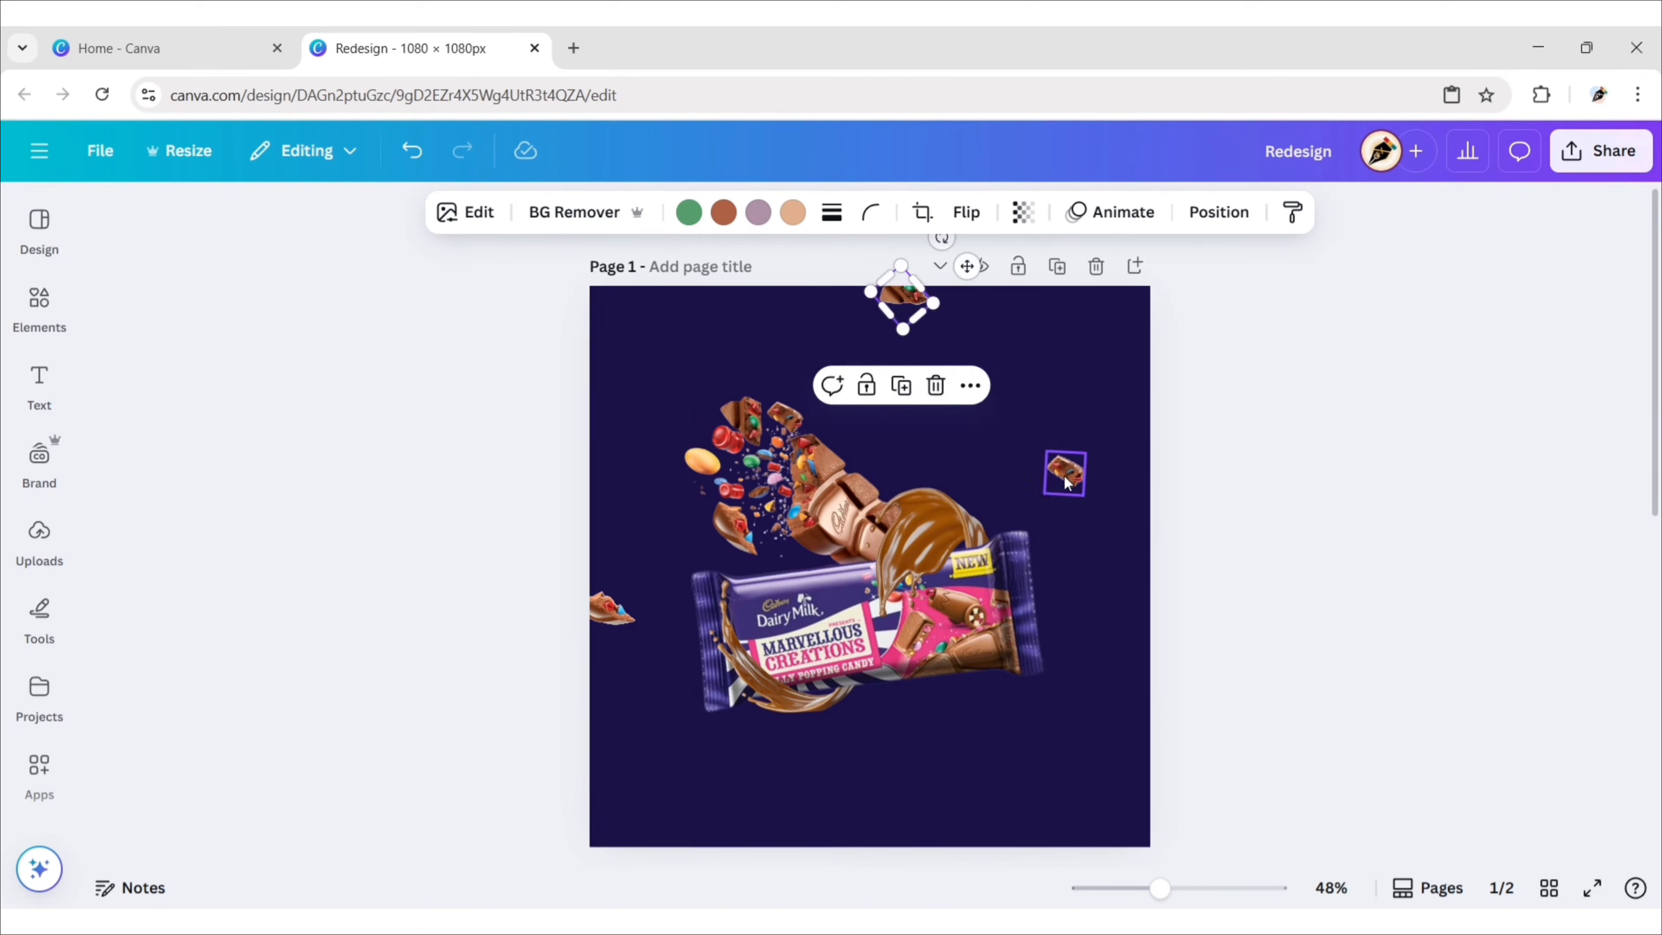
{"action": "left_click_drag", "start_coordinate": [1067, 471], "coordinate": [756, 363]}
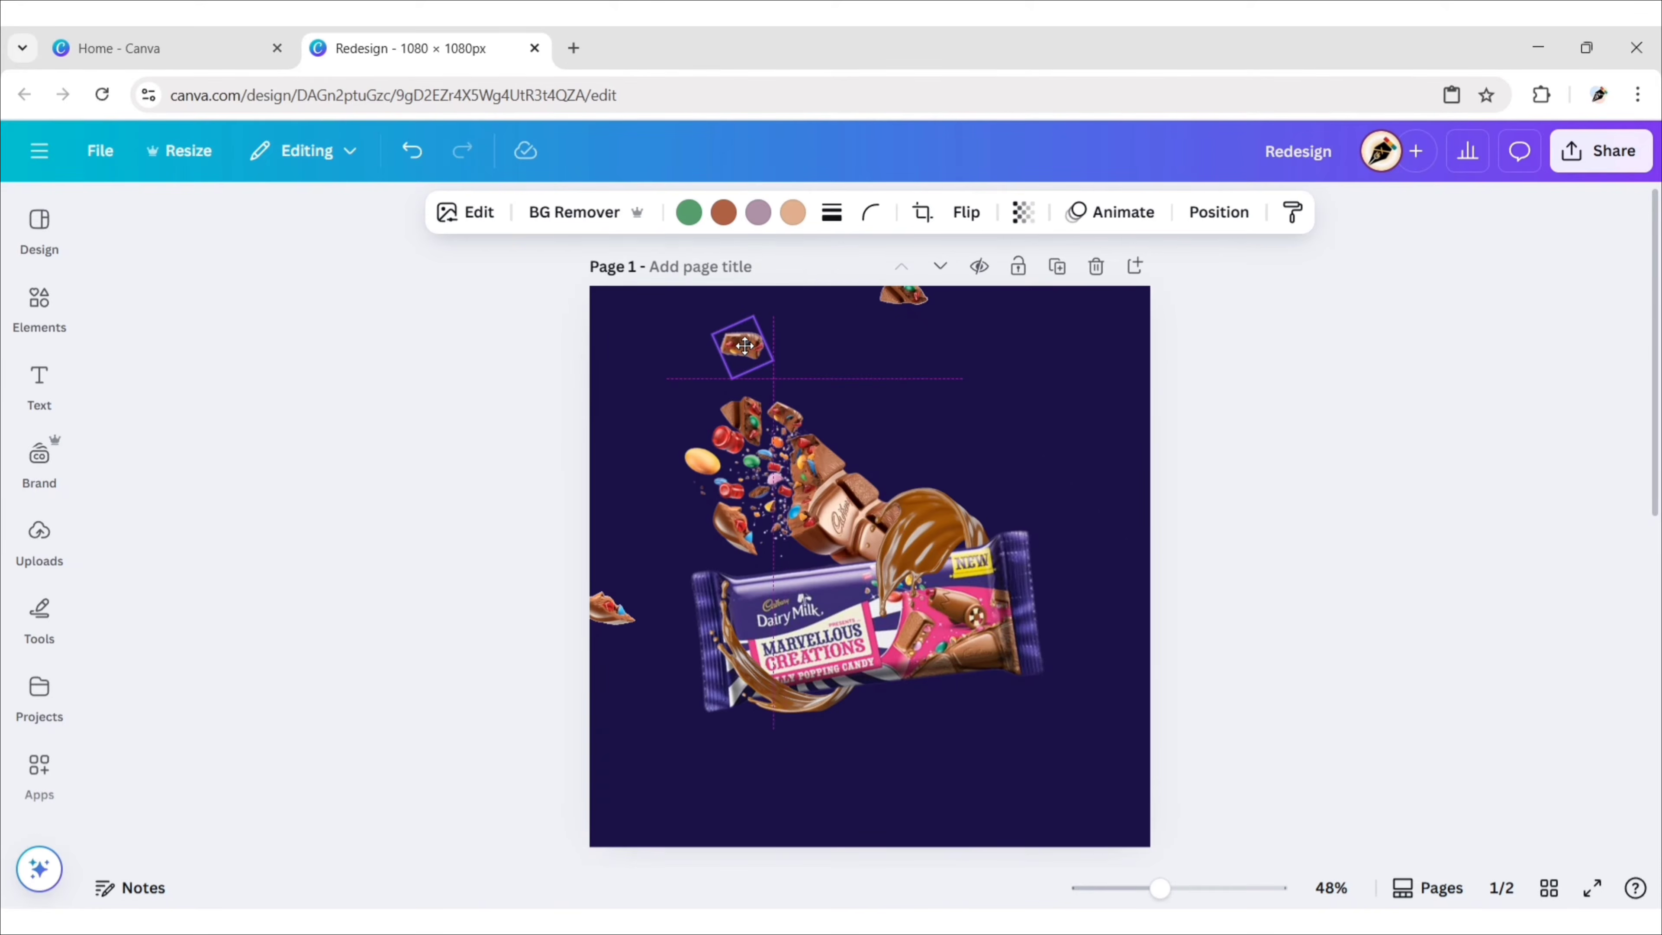
{"action": "left_click", "coordinate": [498, 408]}
- Copy the curved chunk from the left page edge, rotate the copy, and place it below the wrapper's left end
{"action": "left_click", "coordinate": [612, 609]}
{"action": "left_click_drag", "start_coordinate": [612, 609], "coordinate": [777, 786]}
{"action": "left_click_drag", "start_coordinate": [795, 806], "coordinate": [734, 760]}
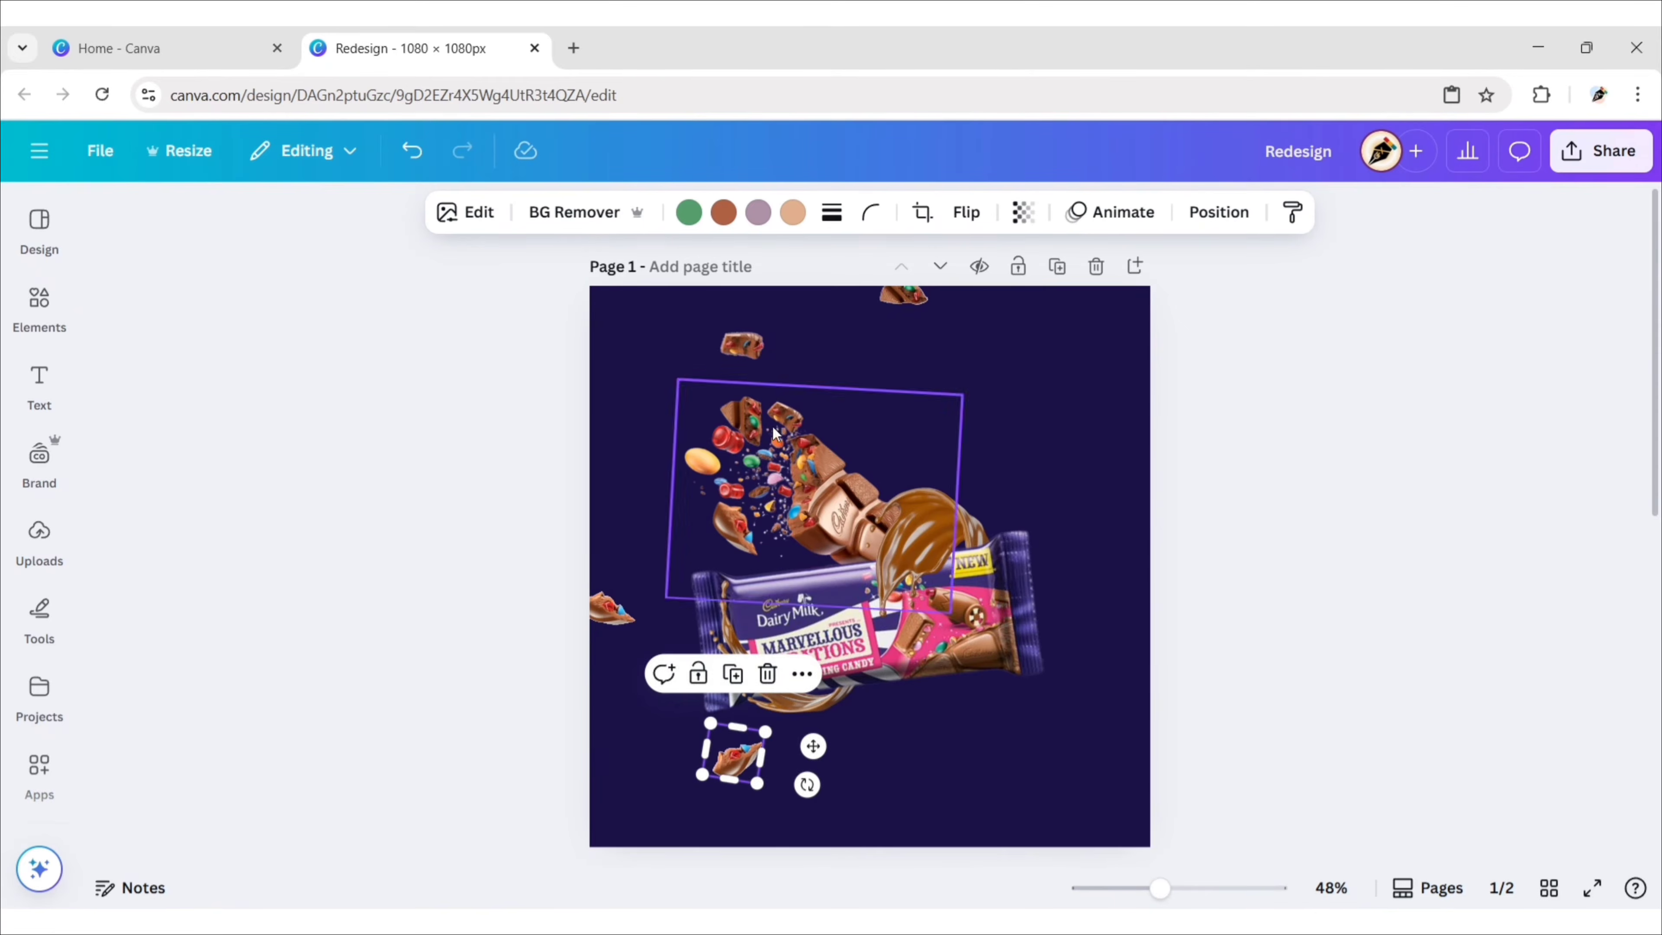
- Copy the smallest chunk to the page's left edge, level with the candy pieces, and adjust its rotation
{"action": "left_click", "coordinate": [746, 357]}
{"action": "left_click_drag", "start_coordinate": [747, 356], "coordinate": [609, 411]}
{"action": "left_click_drag", "start_coordinate": [620, 485], "coordinate": [640, 480]}
{"action": "left_click_drag", "start_coordinate": [611, 408], "coordinate": [605, 418]}
- Copy the top-edge chunk to the area left of the candy pieces, then flip and rotate the copy
{"action": "left_click_drag", "start_coordinate": [890, 305], "coordinate": [646, 483]}
{"action": "left_click", "coordinate": [967, 213]}
{"action": "left_click", "coordinate": [983, 272]}
{"action": "left_click", "coordinate": [975, 313]}
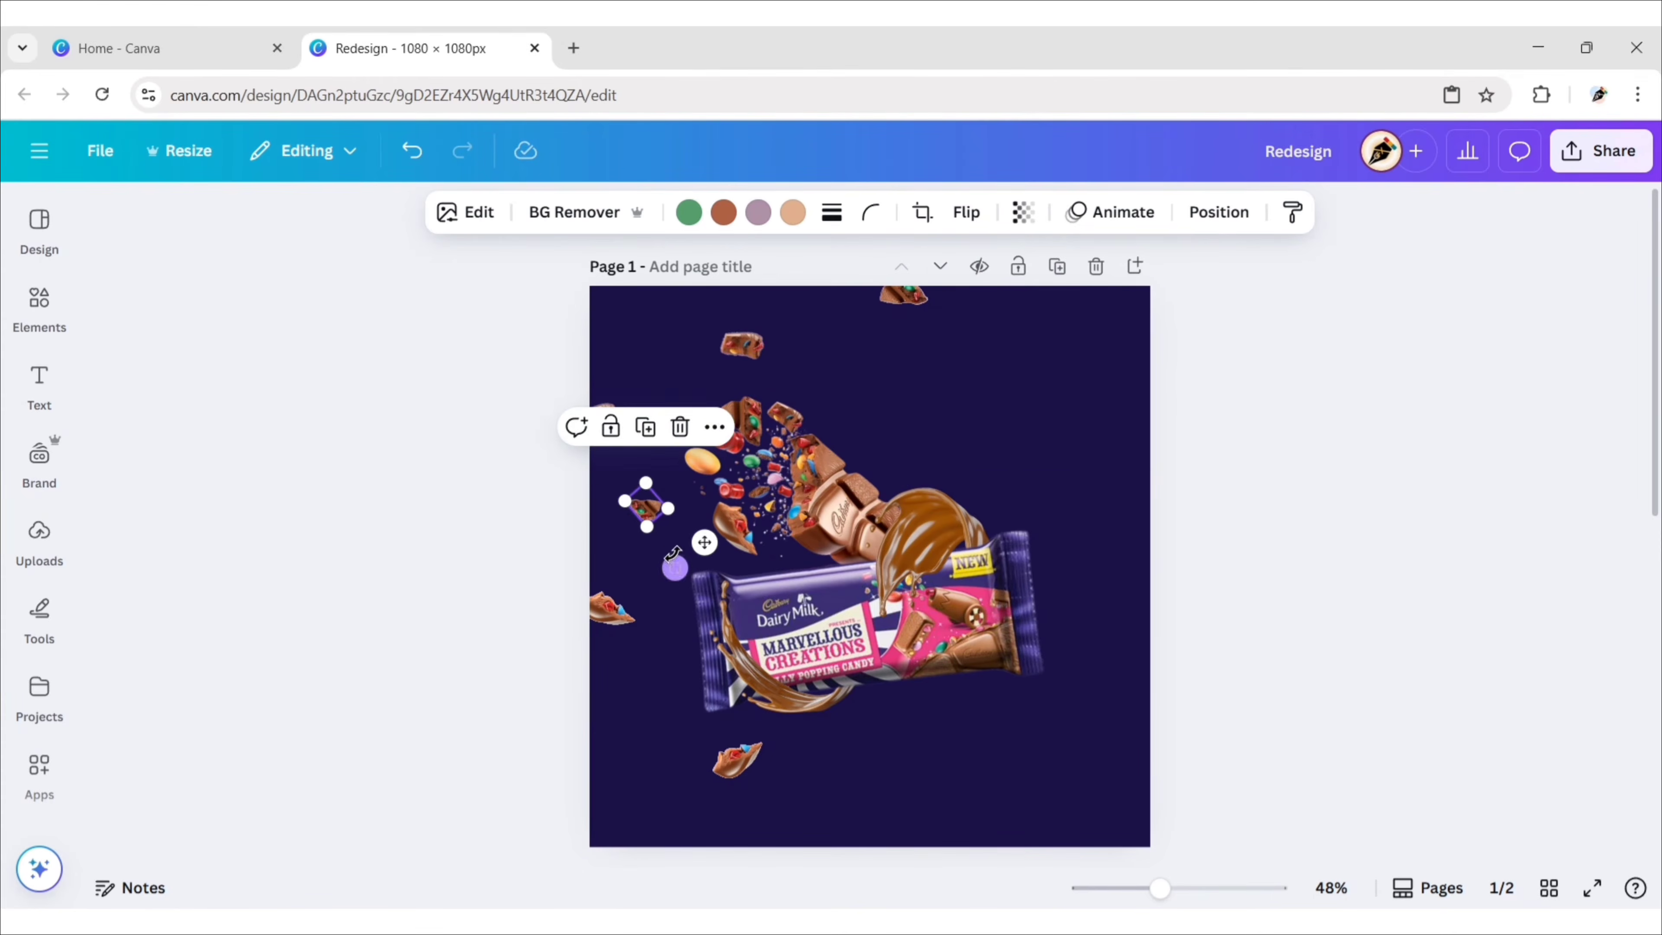
{"action": "left_click_drag", "start_coordinate": [675, 567], "coordinate": [683, 564]}
- Place two more rotated copies of this chunk, one on the page's bottom edge and one by the splash above the wrapper
{"action": "left_click_drag", "start_coordinate": [646, 504], "coordinate": [984, 839]}
{"action": "left_click_drag", "start_coordinate": [1101, 841], "coordinate": [1100, 818]}
{"action": "left_click_drag", "start_coordinate": [987, 835], "coordinate": [995, 838]}
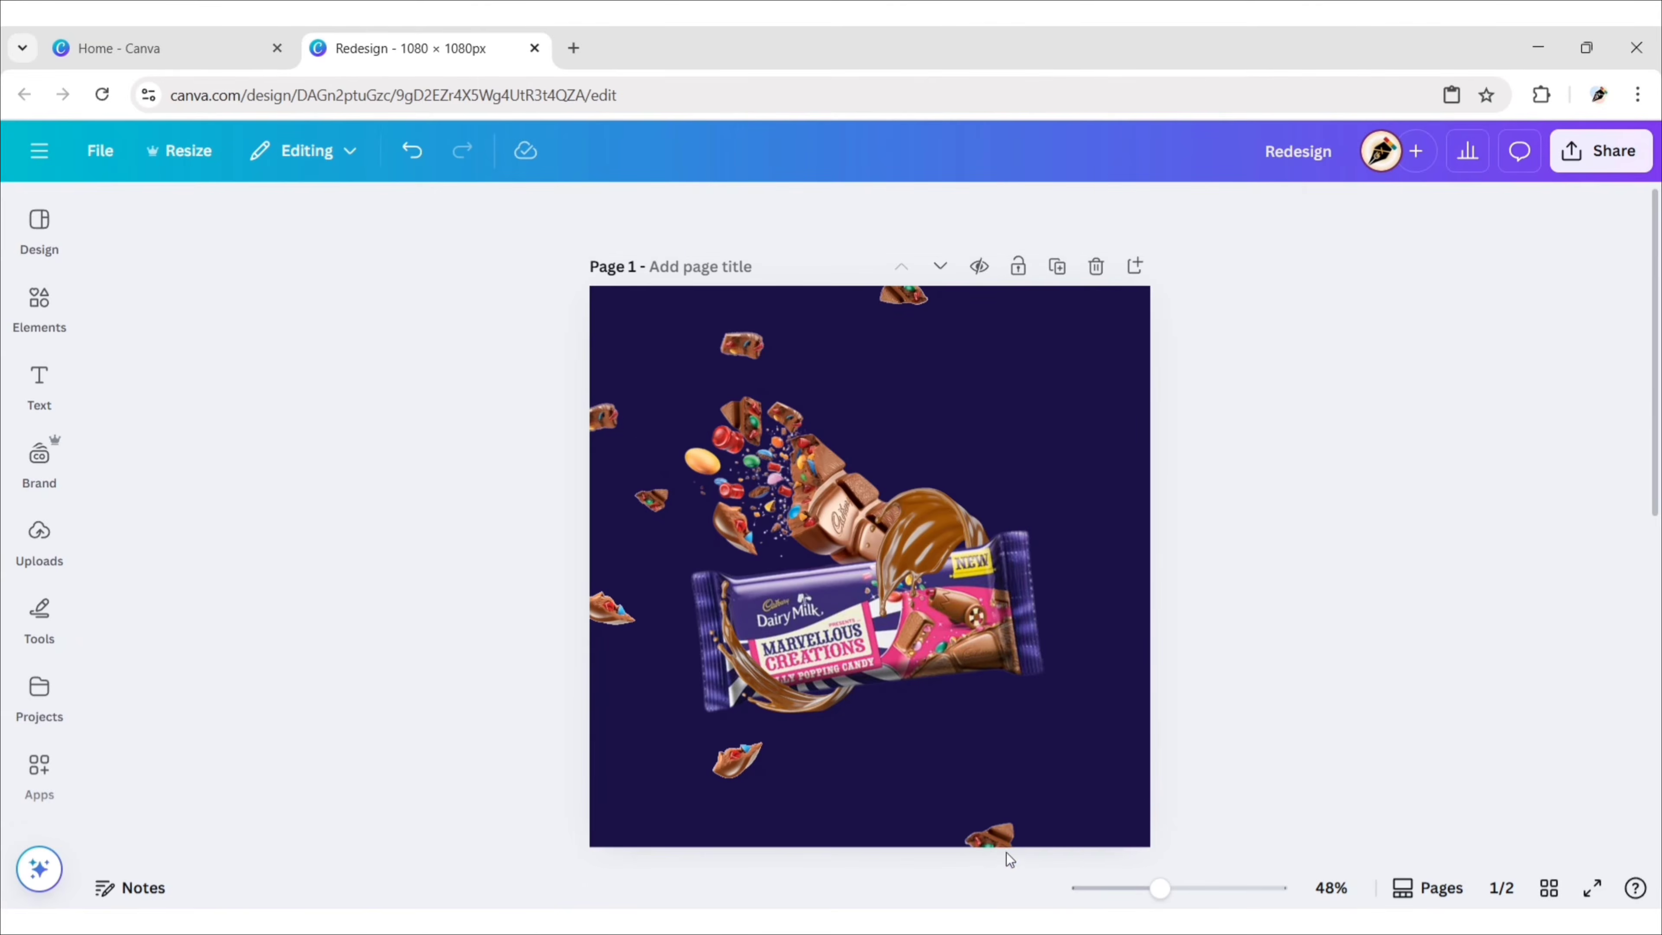
{"action": "left_click_drag", "start_coordinate": [1006, 852], "coordinate": [962, 508]}
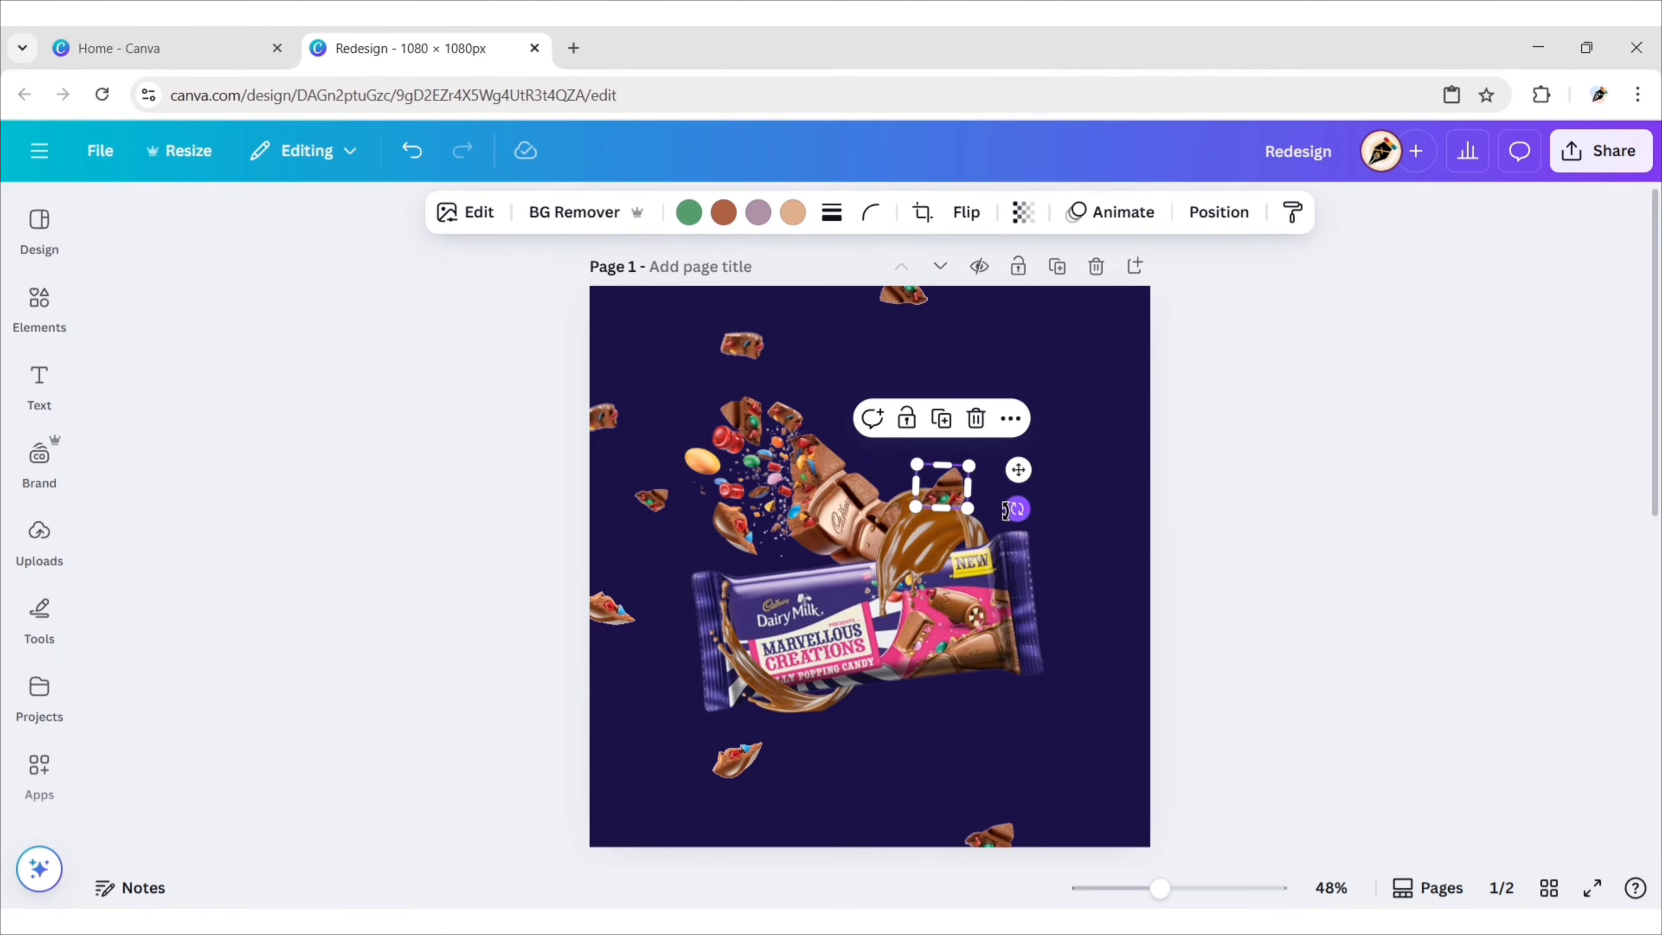
{"action": "left_click", "coordinate": [1232, 569]}
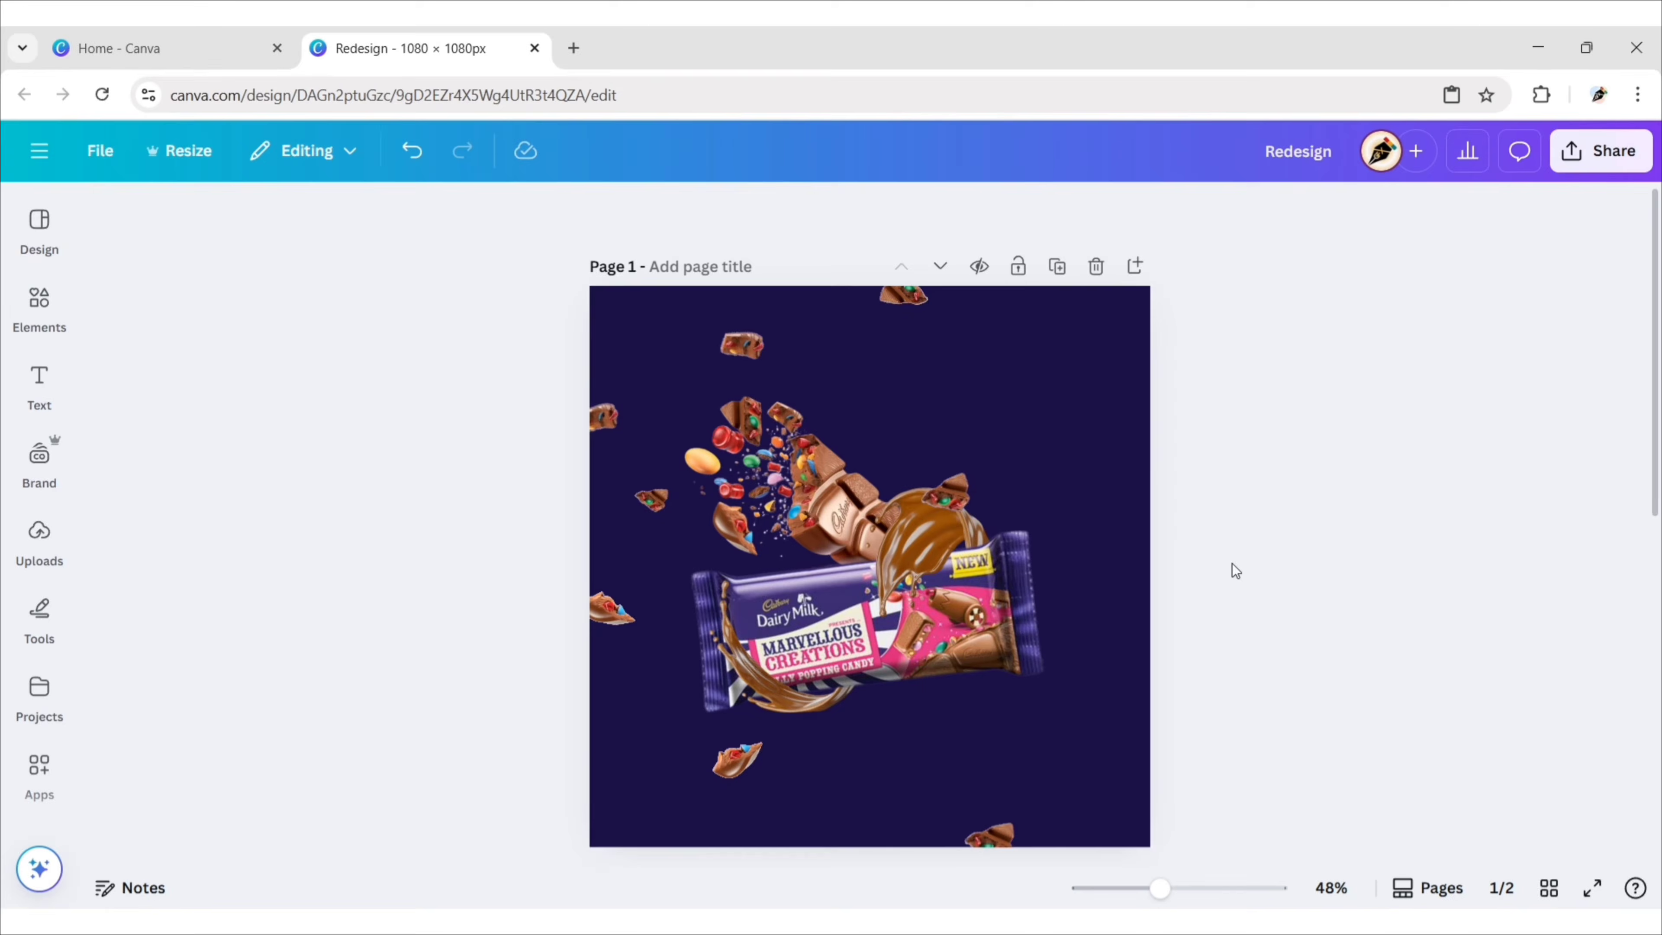
- Search the graphics for "white shadow" and add the soft round white glow to the page
{"action": "left_click", "coordinate": [77, 318]}
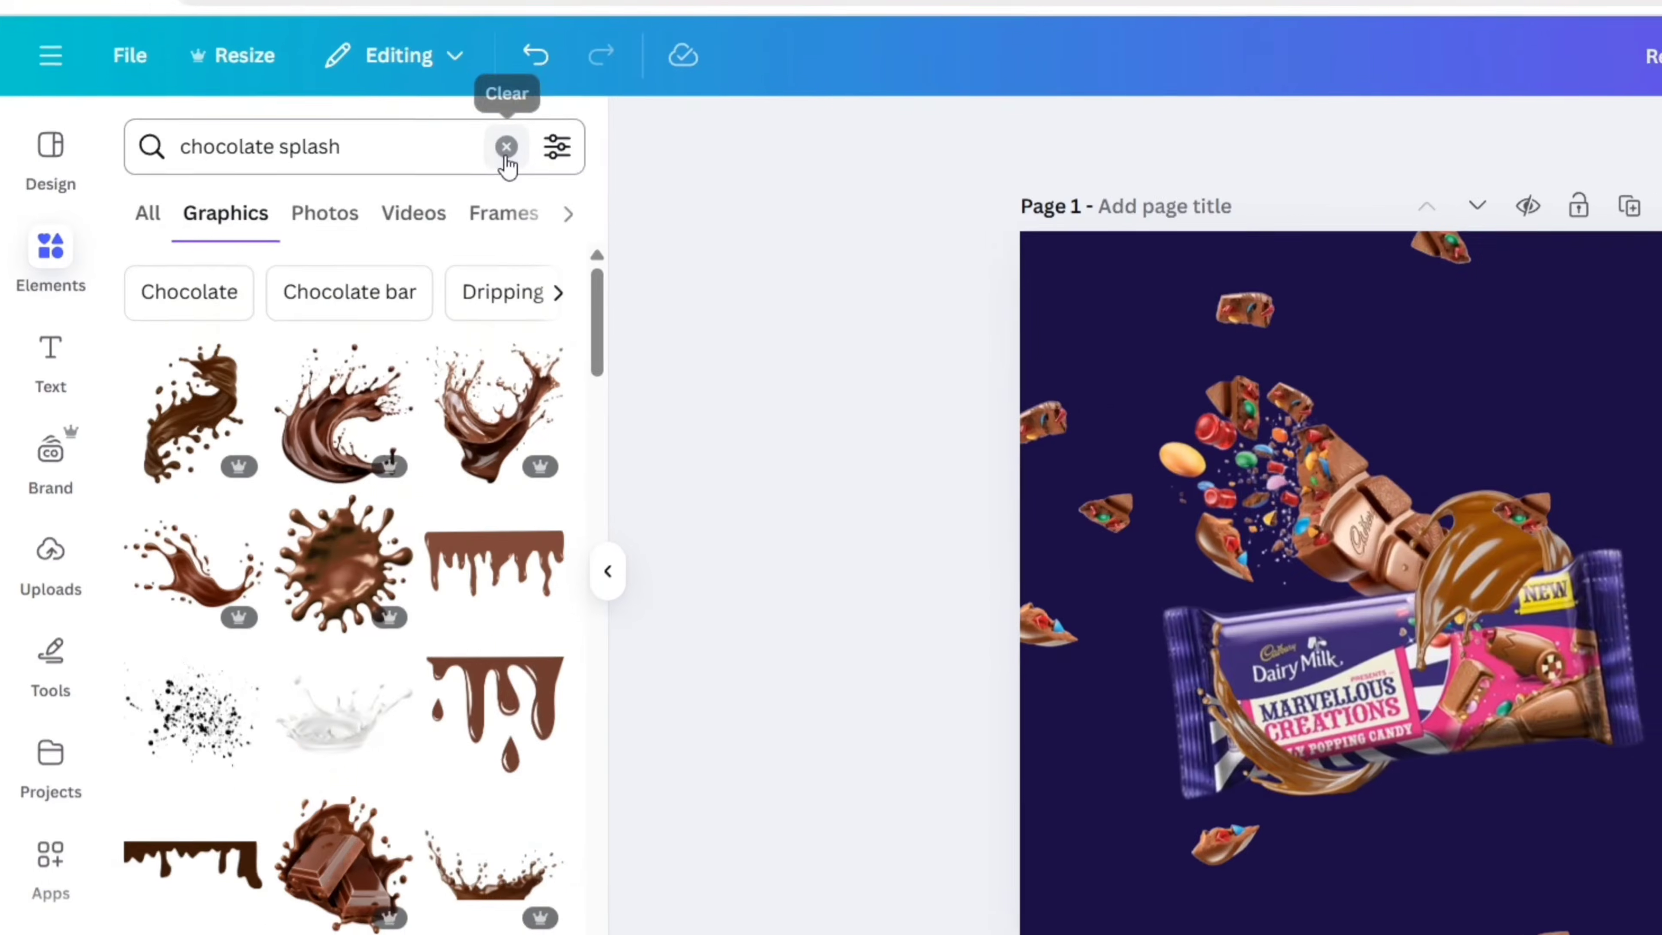
{"action": "left_click", "coordinate": [387, 224]}
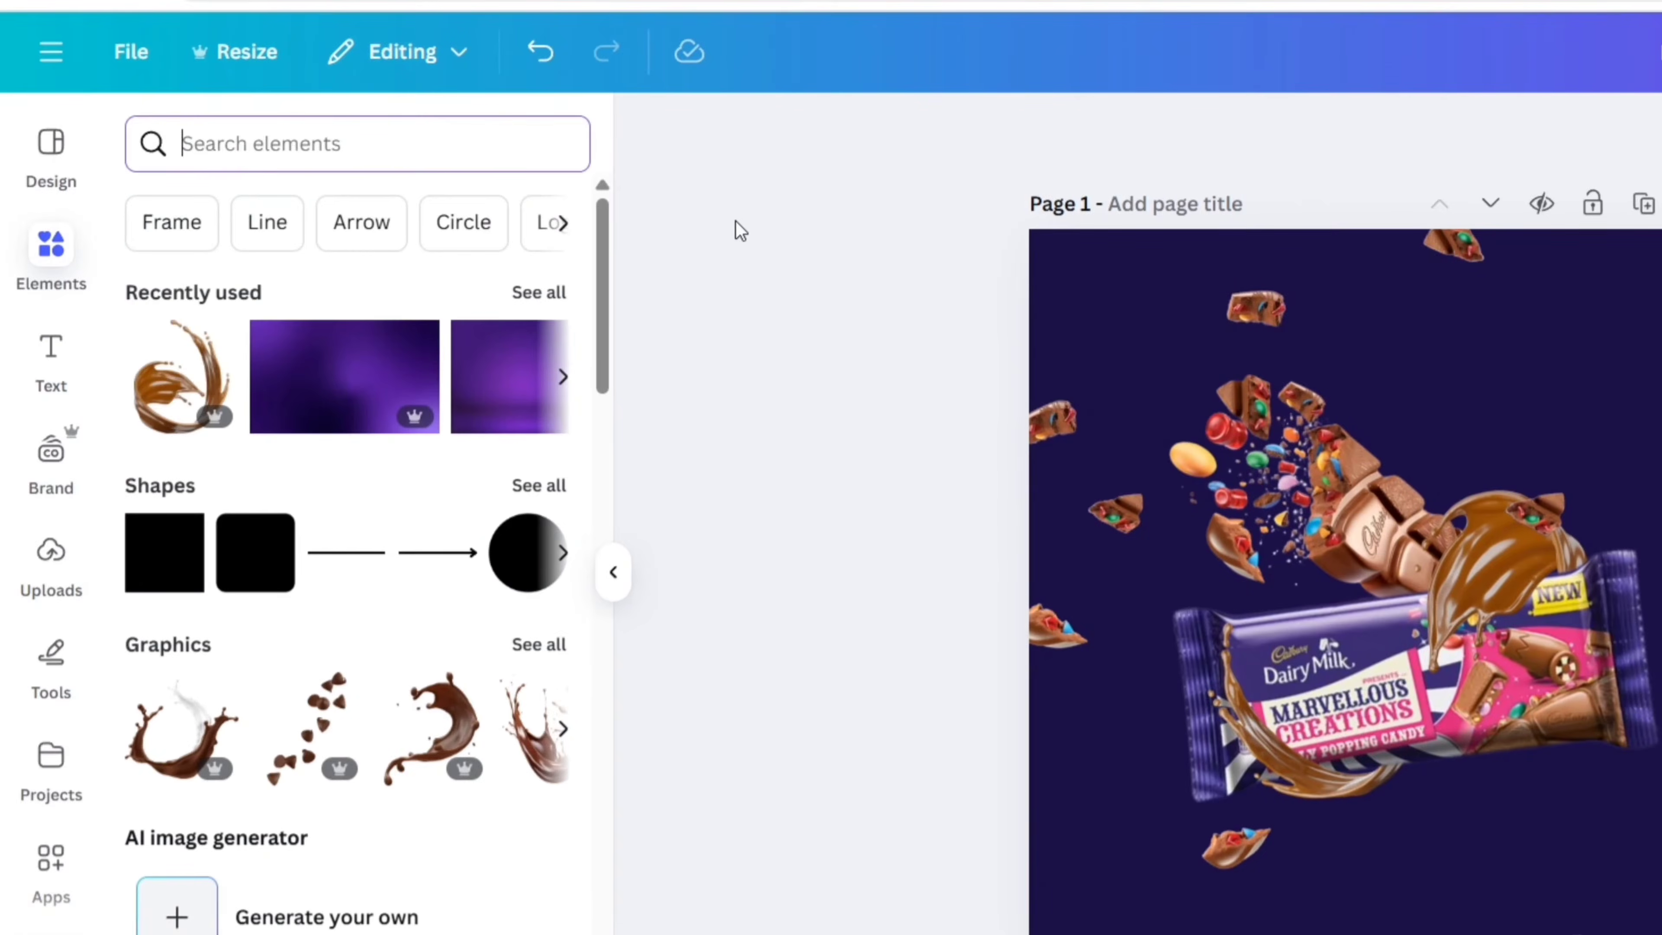
{"action": "type", "text": "white shadow"}
{"action": "key", "text": "Return"}
{"action": "left_click", "coordinate": [222, 220]}
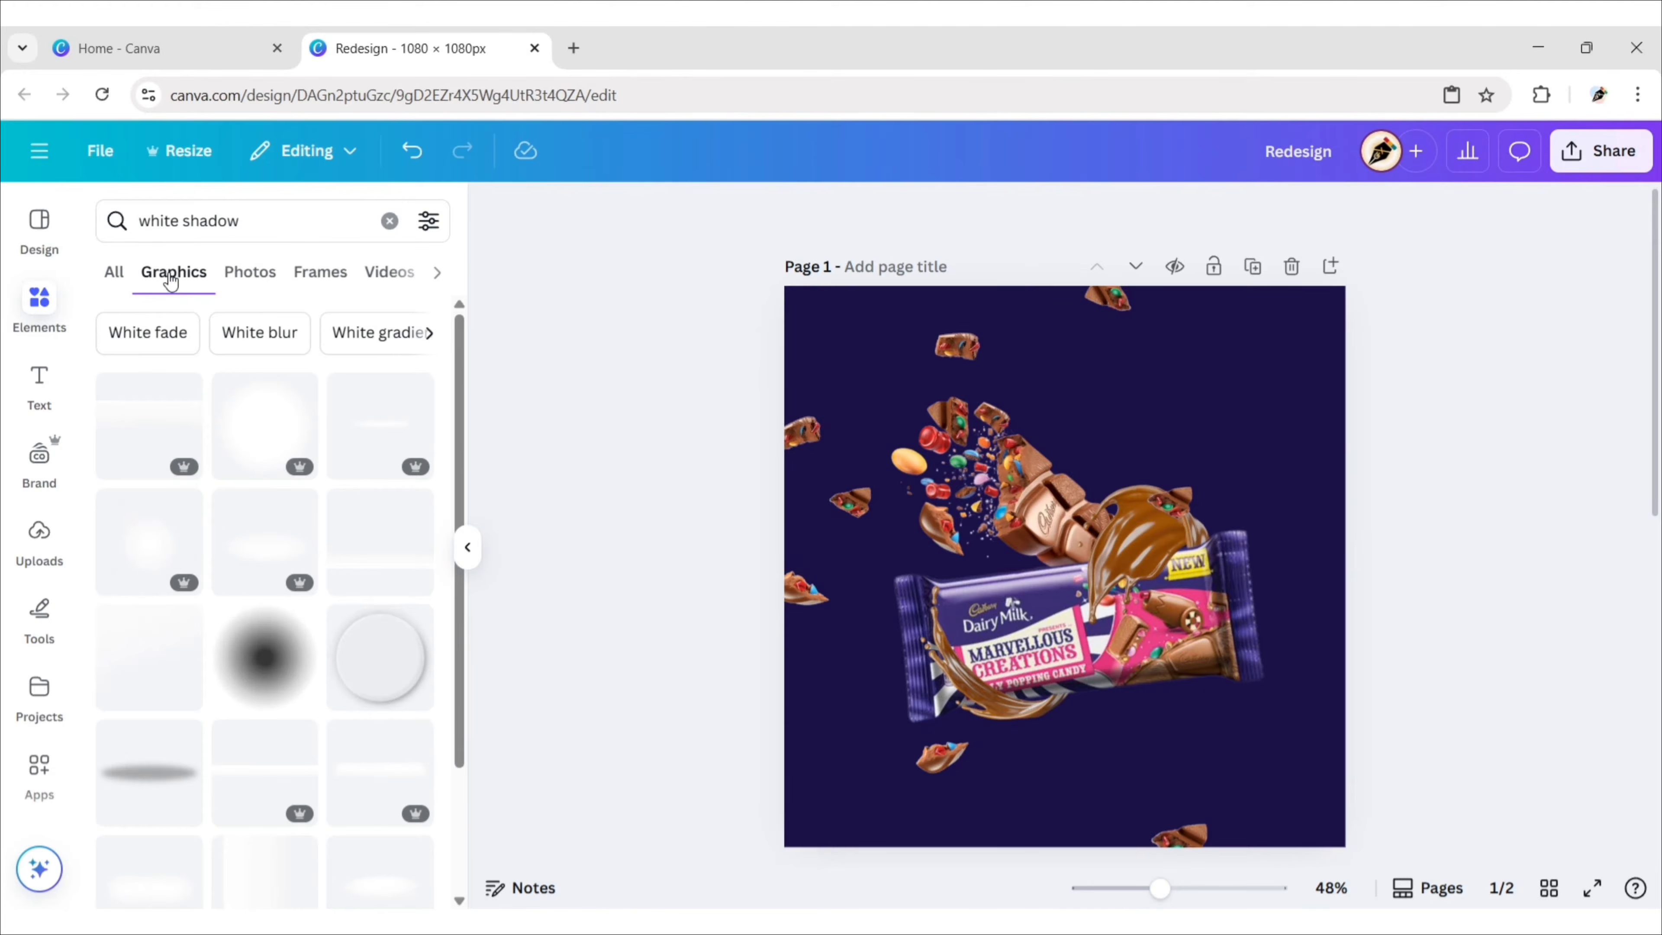
{"action": "left_click", "coordinate": [156, 550]}
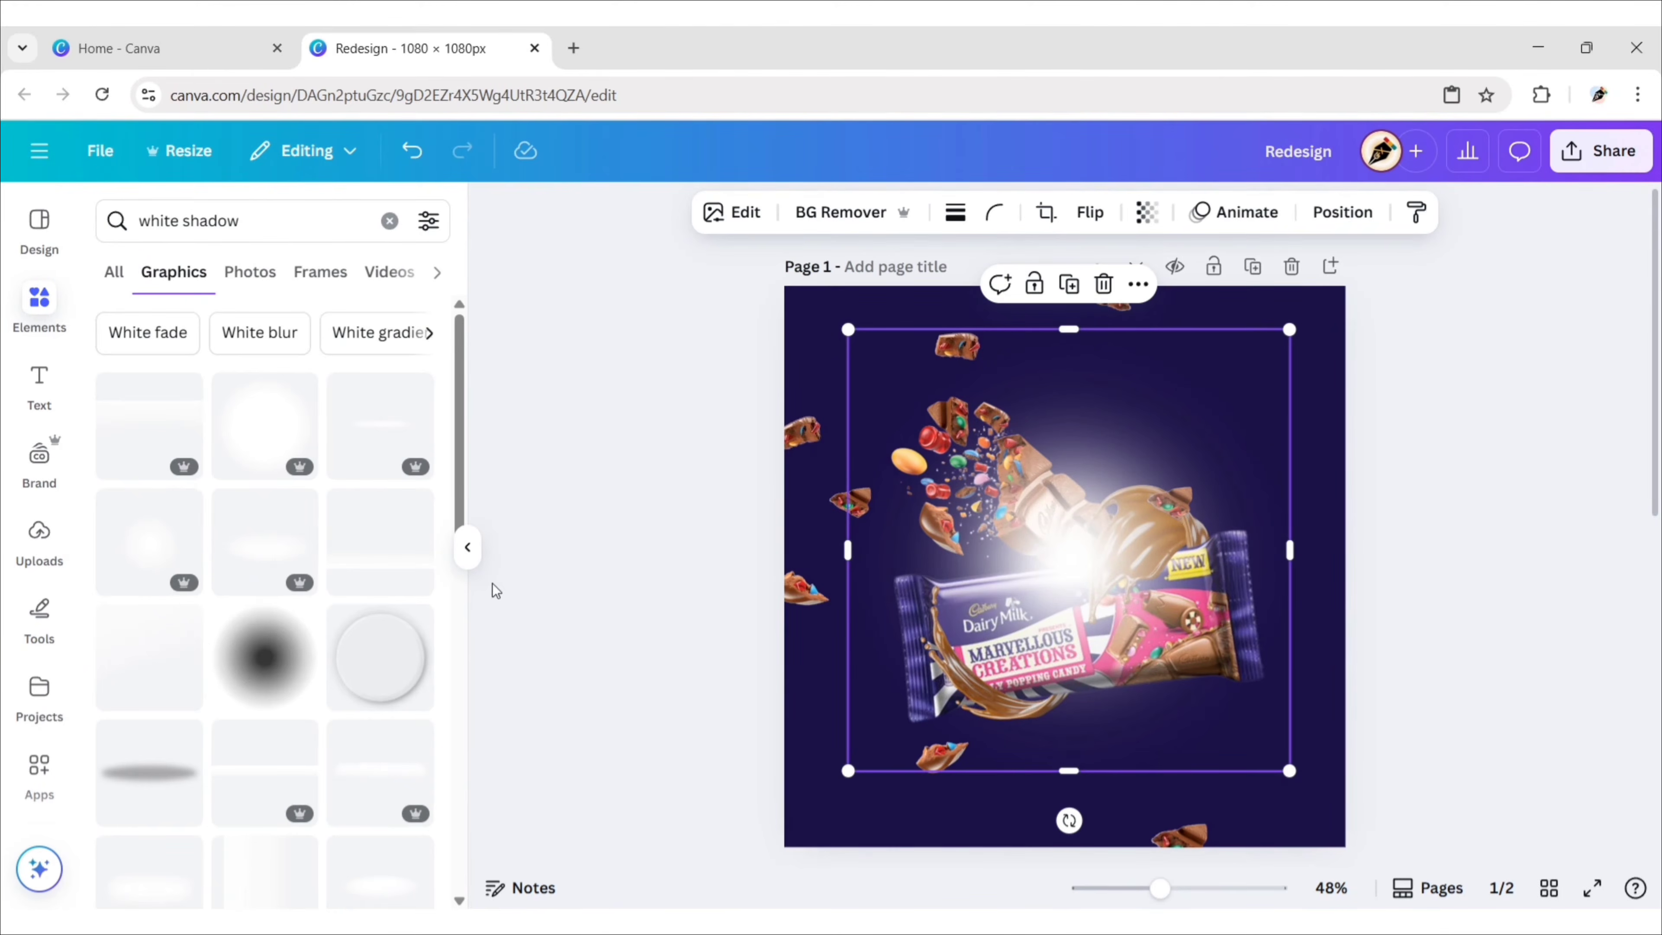
{"action": "left_click", "coordinate": [467, 546]}
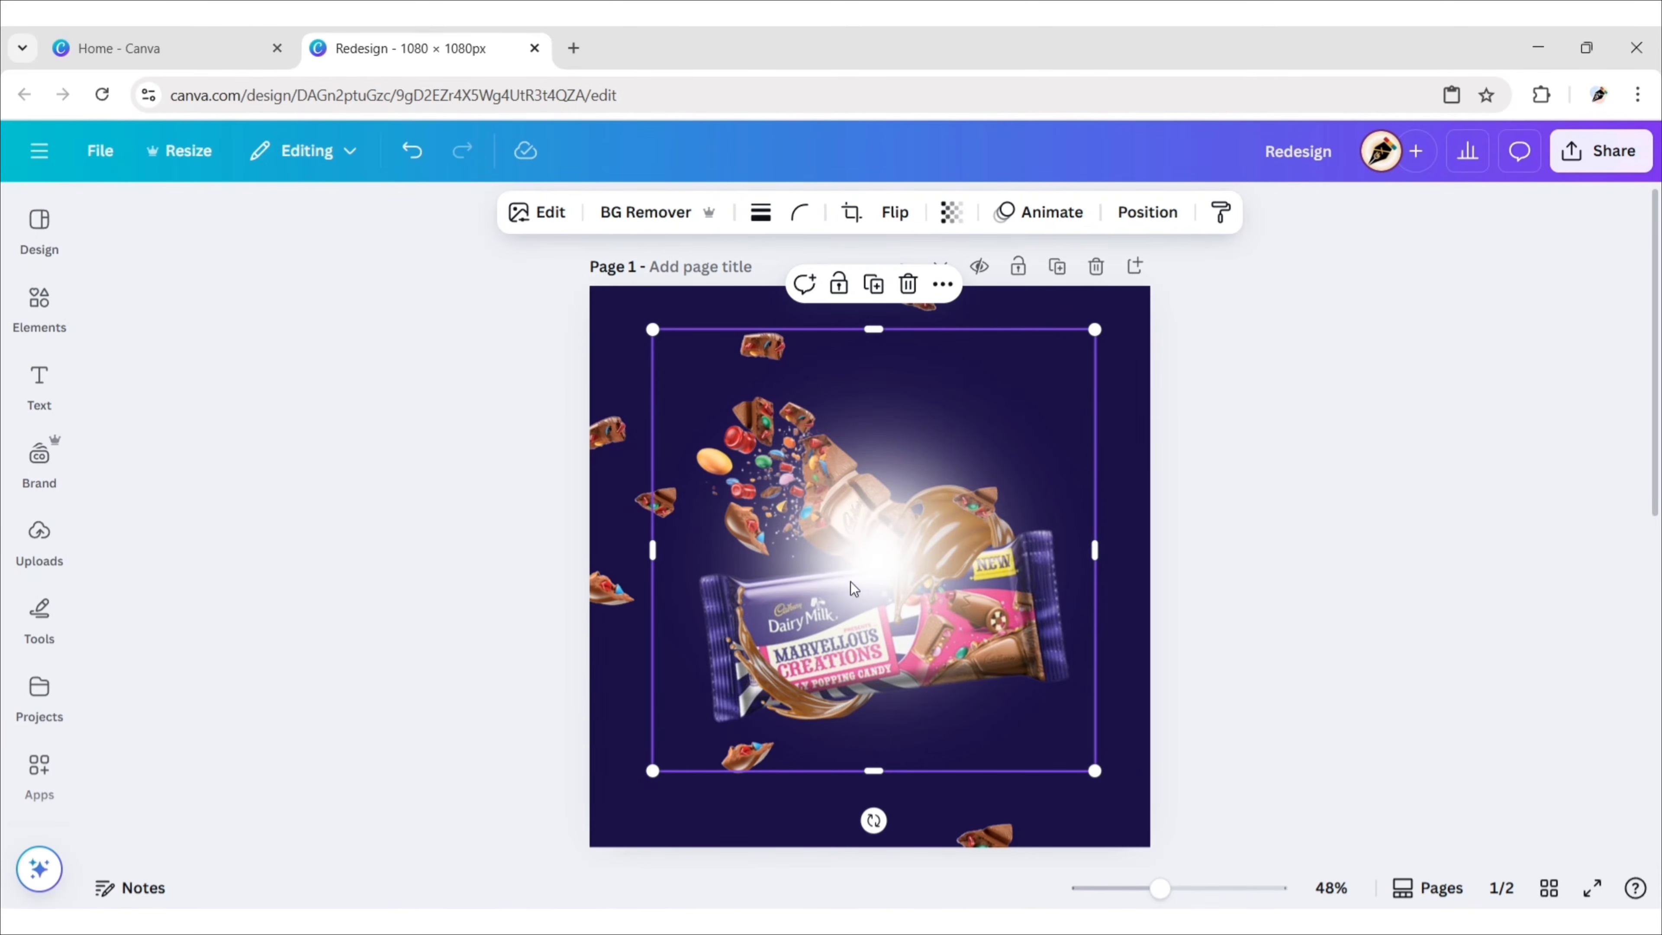
- Enlarge the white glow beyond the page edges, center it on the page, and send it behind the chocolate artwork
{"action": "left_click_drag", "start_coordinate": [850, 582], "coordinate": [788, 539]}
{"action": "left_click_drag", "start_coordinate": [1036, 729], "coordinate": [1185, 853]}
{"action": "left_click_drag", "start_coordinate": [568, 278], "coordinate": [507, 258]}
{"action": "left_click_drag", "start_coordinate": [1105, 662], "coordinate": [1124, 679]}
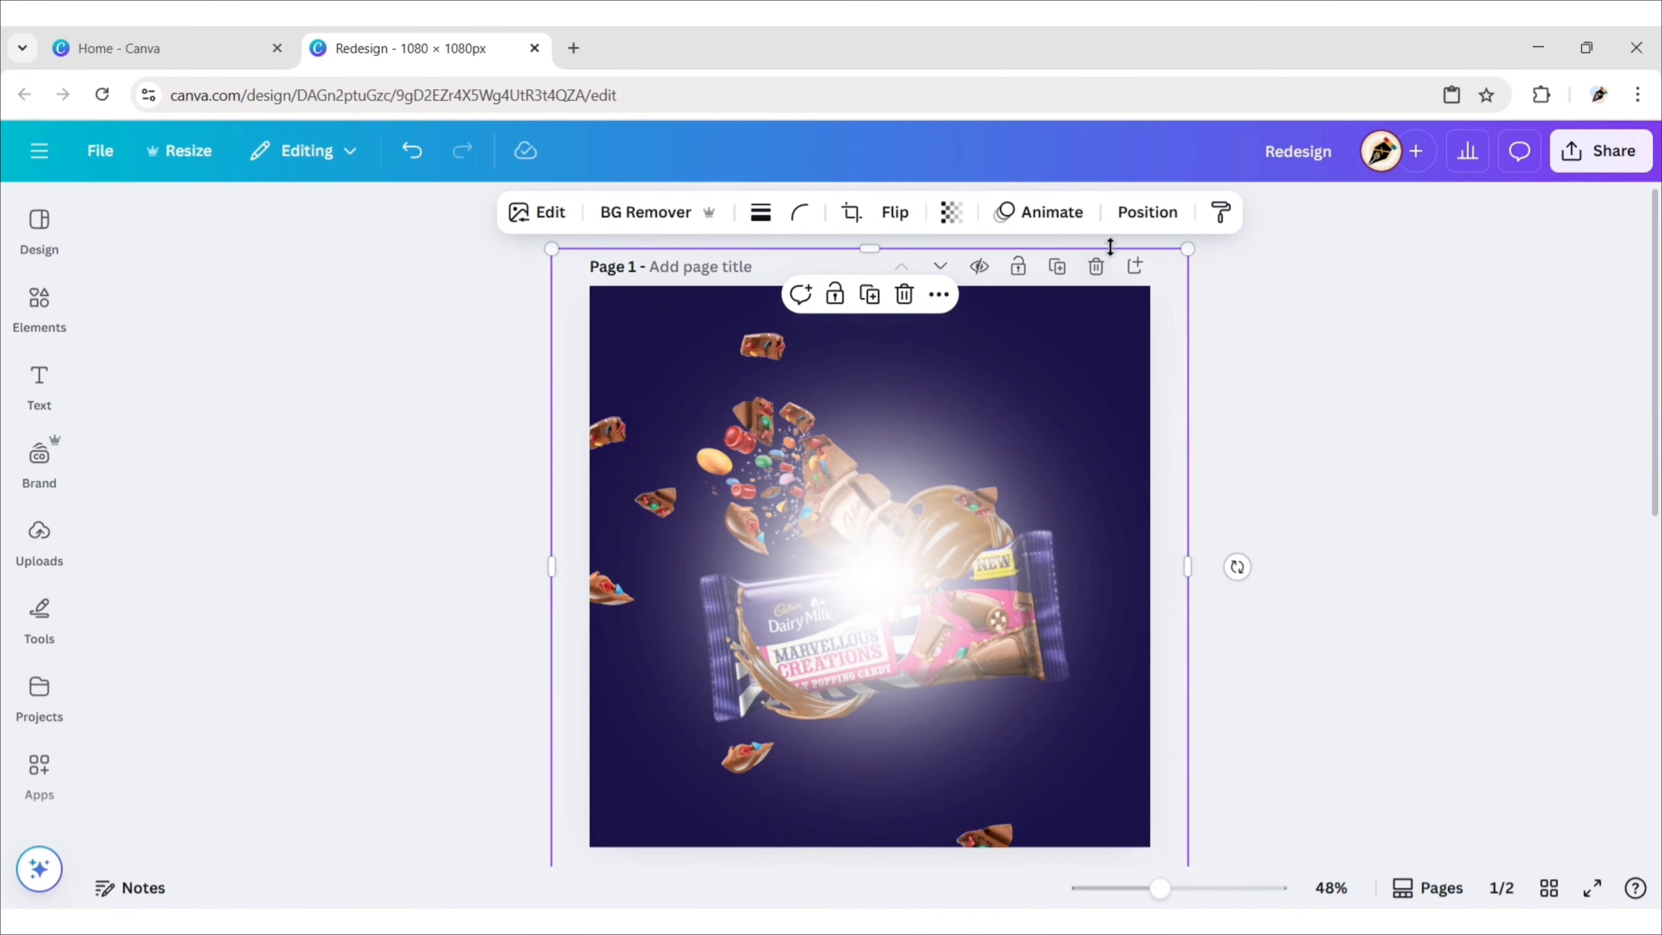
{"action": "left_click", "coordinate": [1123, 216]}
{"action": "left_click", "coordinate": [363, 386]}
{"action": "left_click", "coordinate": [435, 221]}
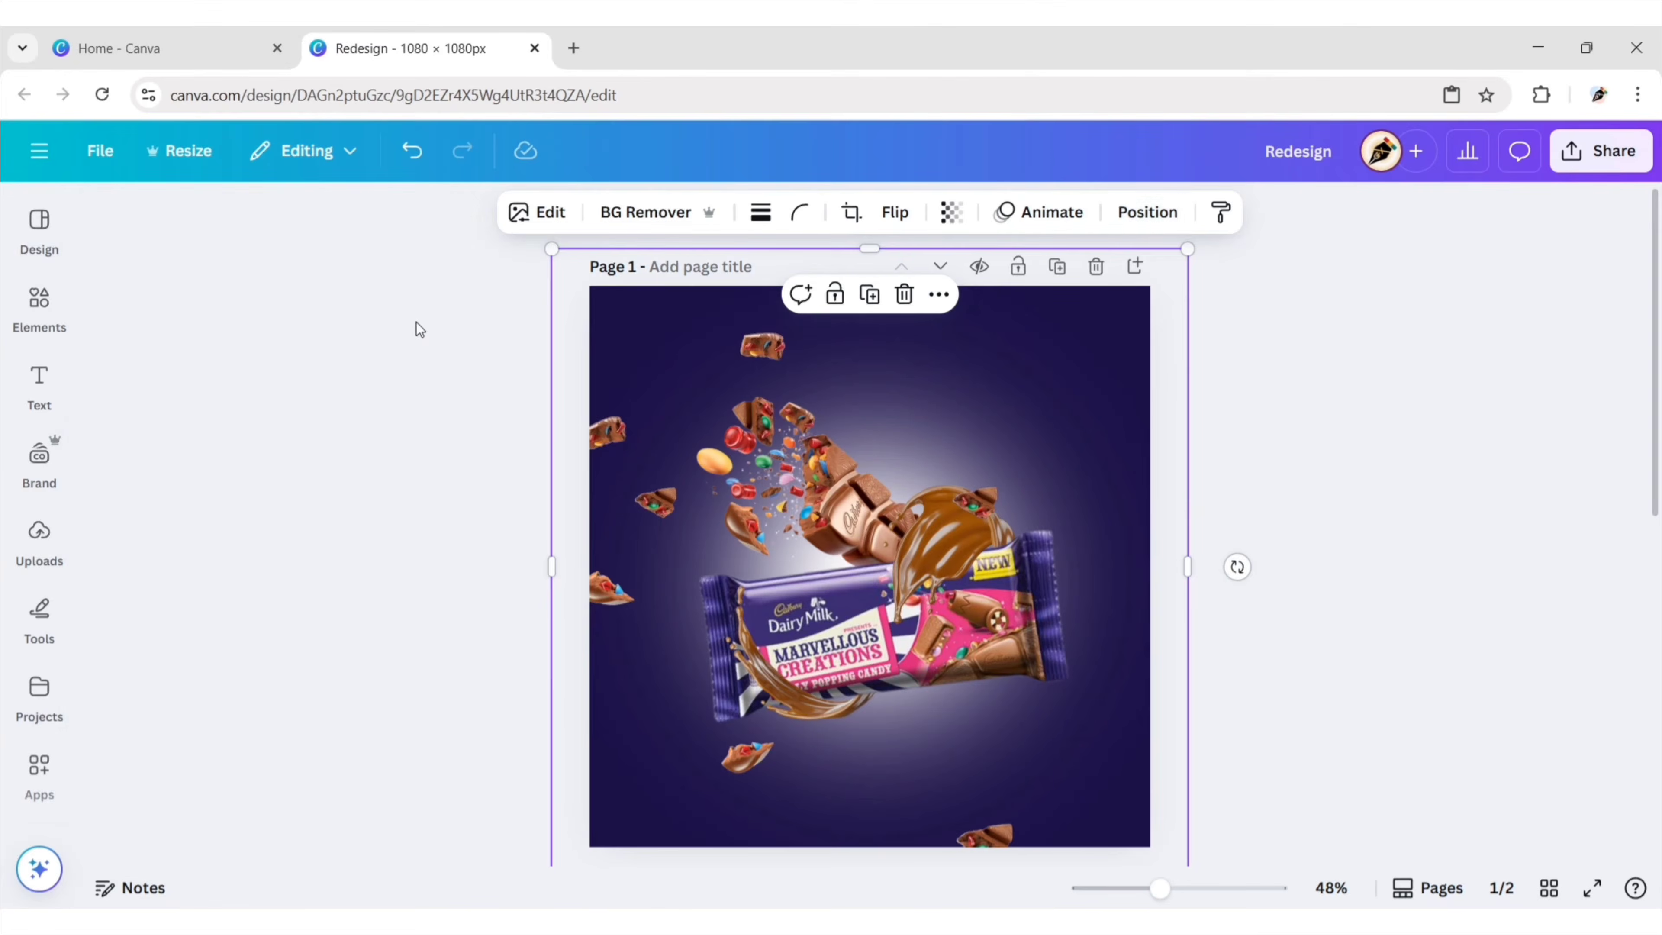
- Search the graphics for "black shadow" and add the thin horizontal blurred shadow to the page
{"action": "left_click", "coordinate": [39, 308]}
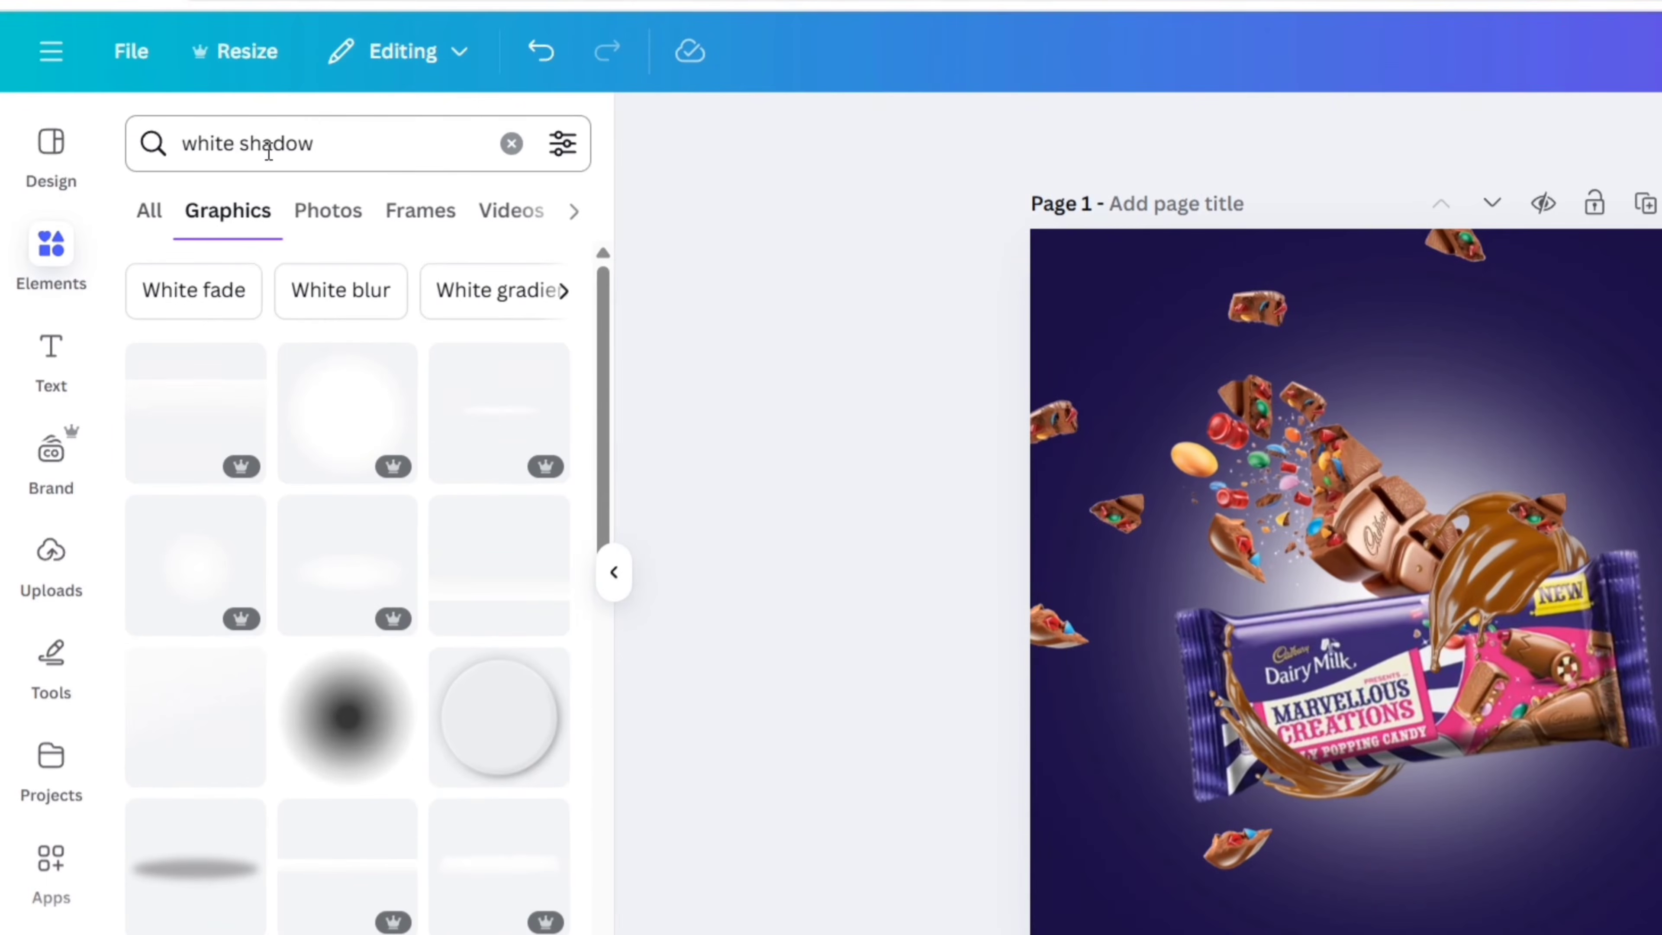
{"action": "double_click", "coordinate": [159, 220]}
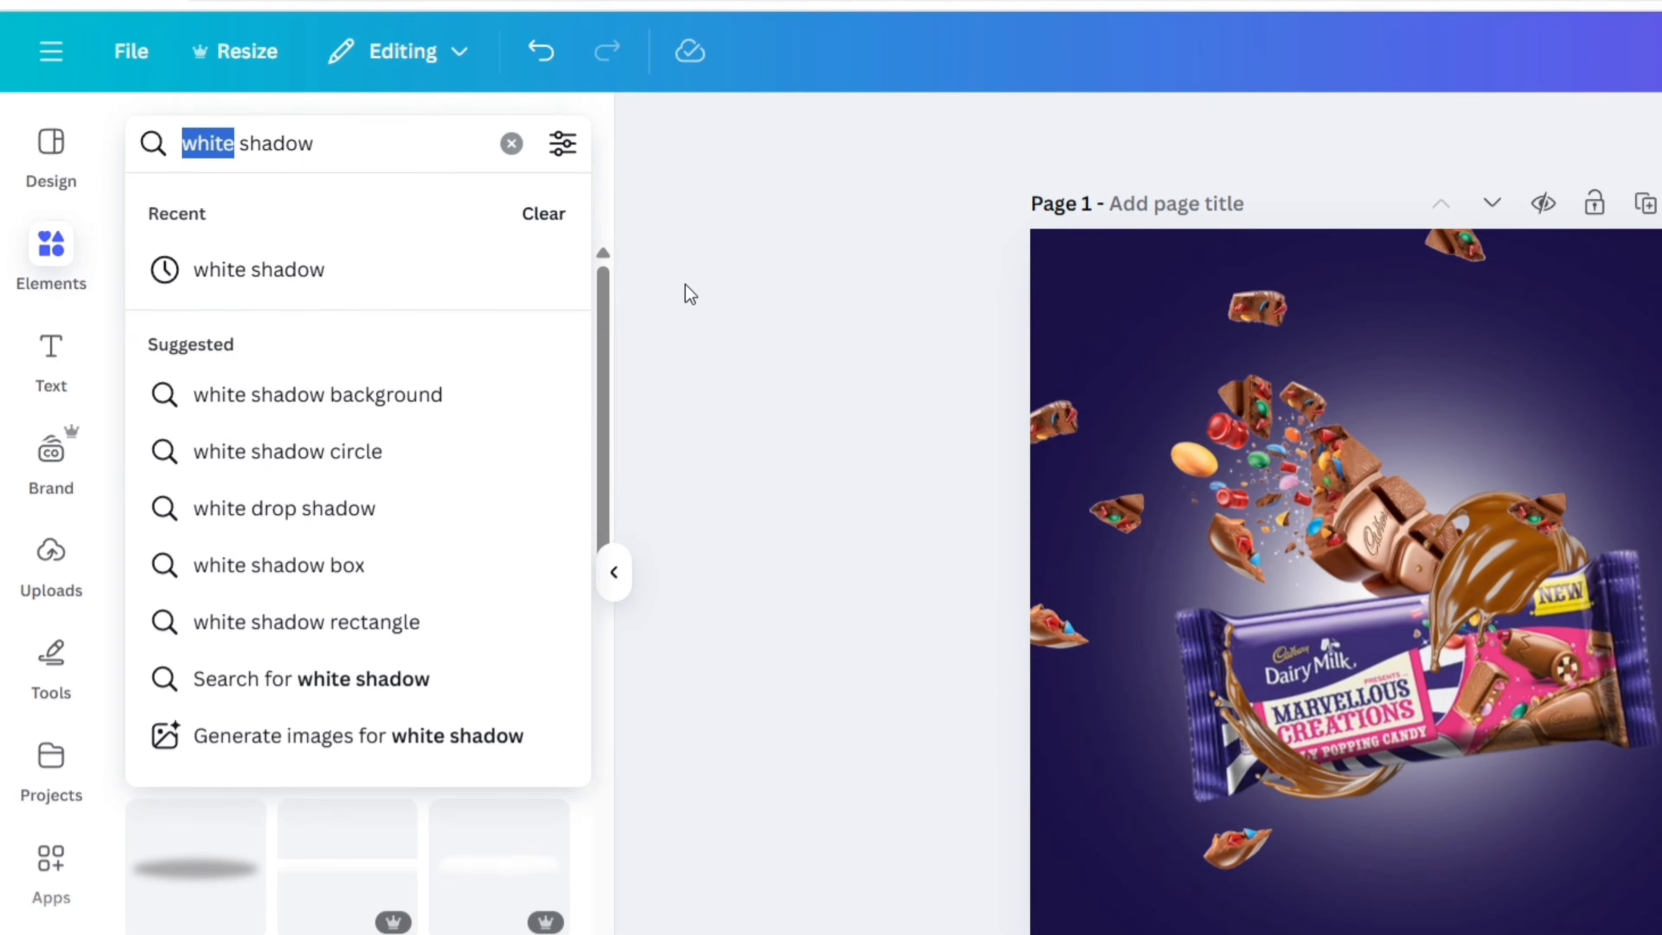
{"action": "type", "text": "black"}
{"action": "key", "text": "Return"}
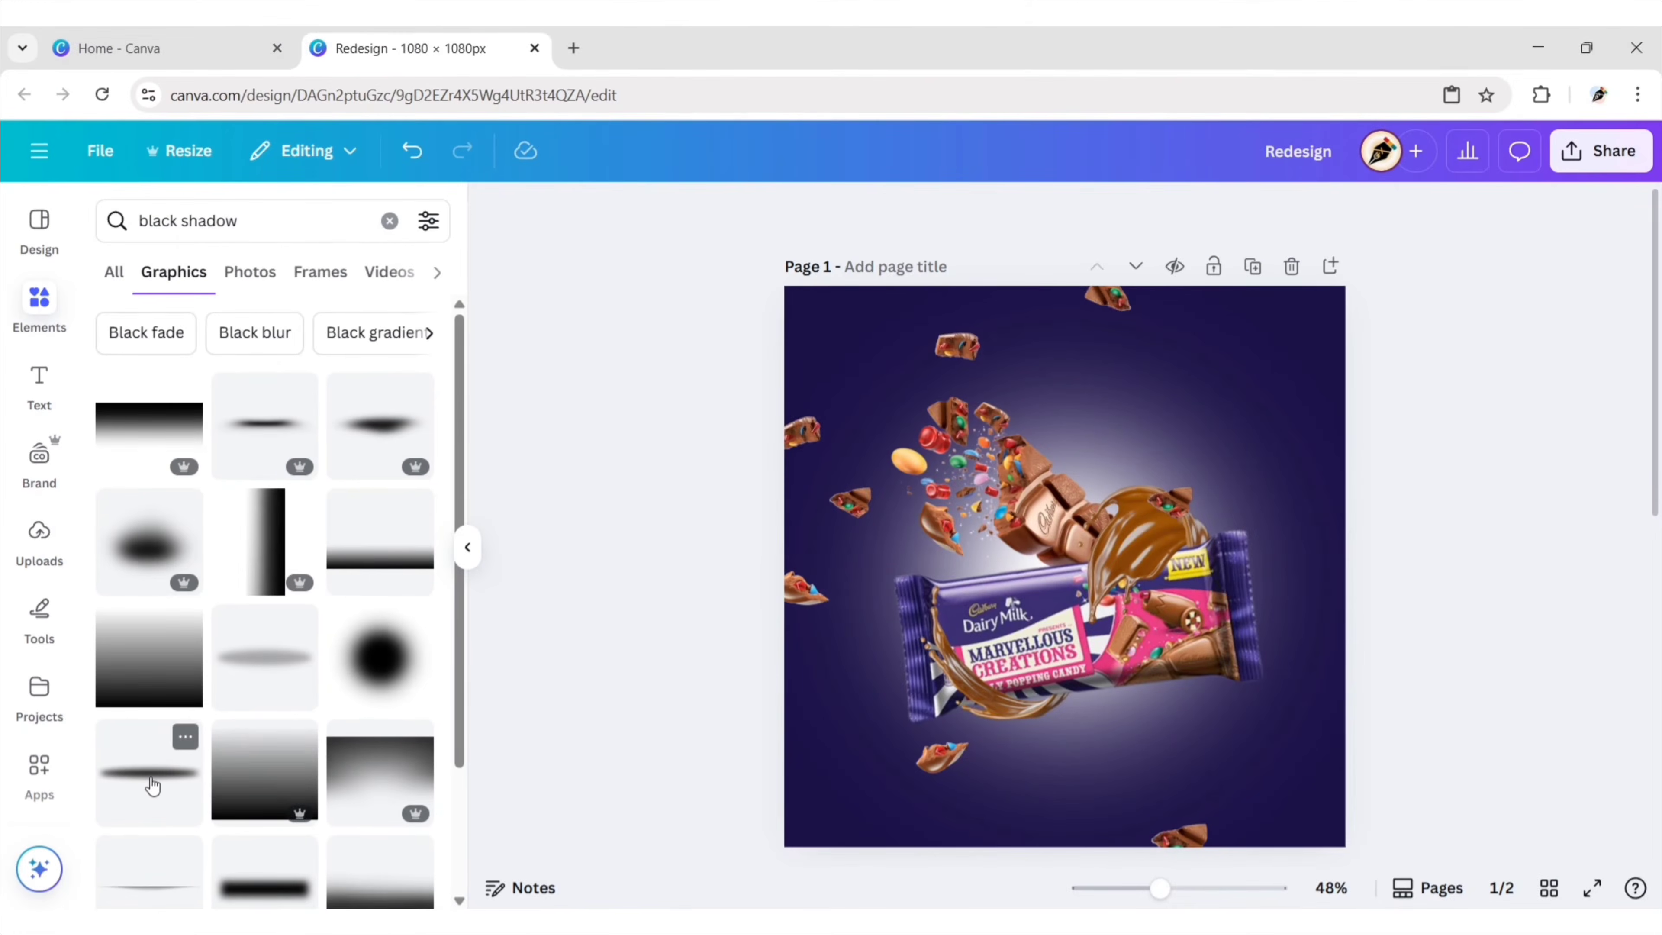
{"action": "left_click", "coordinate": [152, 785]}
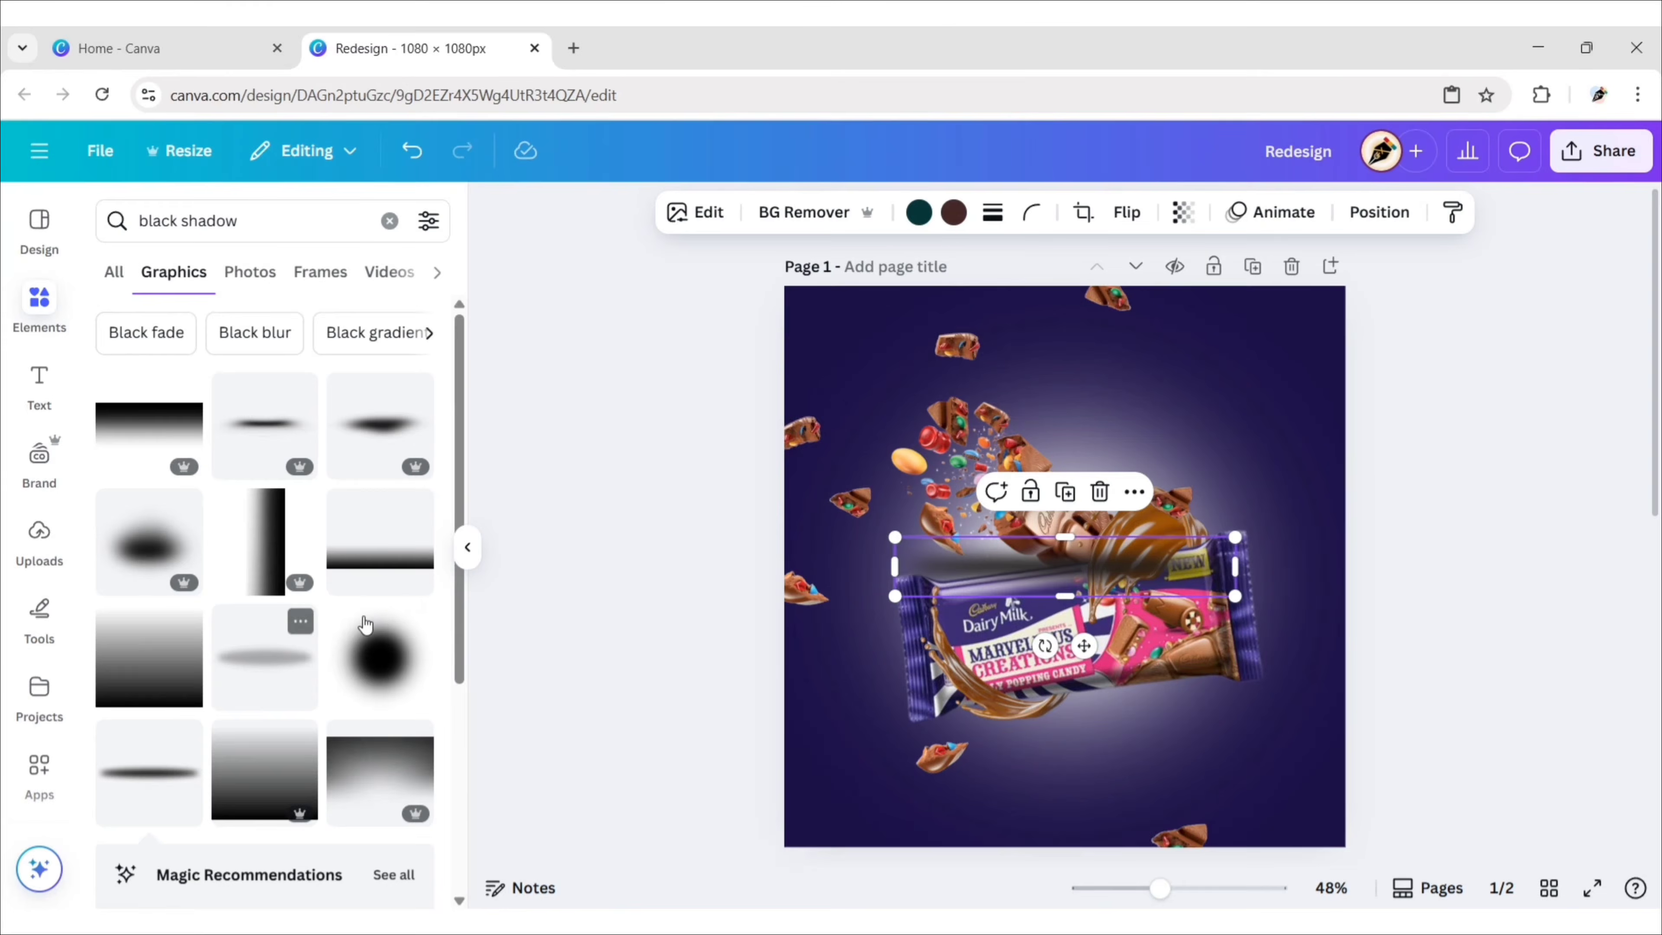
{"action": "left_click", "coordinate": [466, 555]}
- Move the black shadow to the wrapper's lower edge and adjust its order in the layer stack
{"action": "left_click_drag", "start_coordinate": [919, 564], "coordinate": [918, 718]}
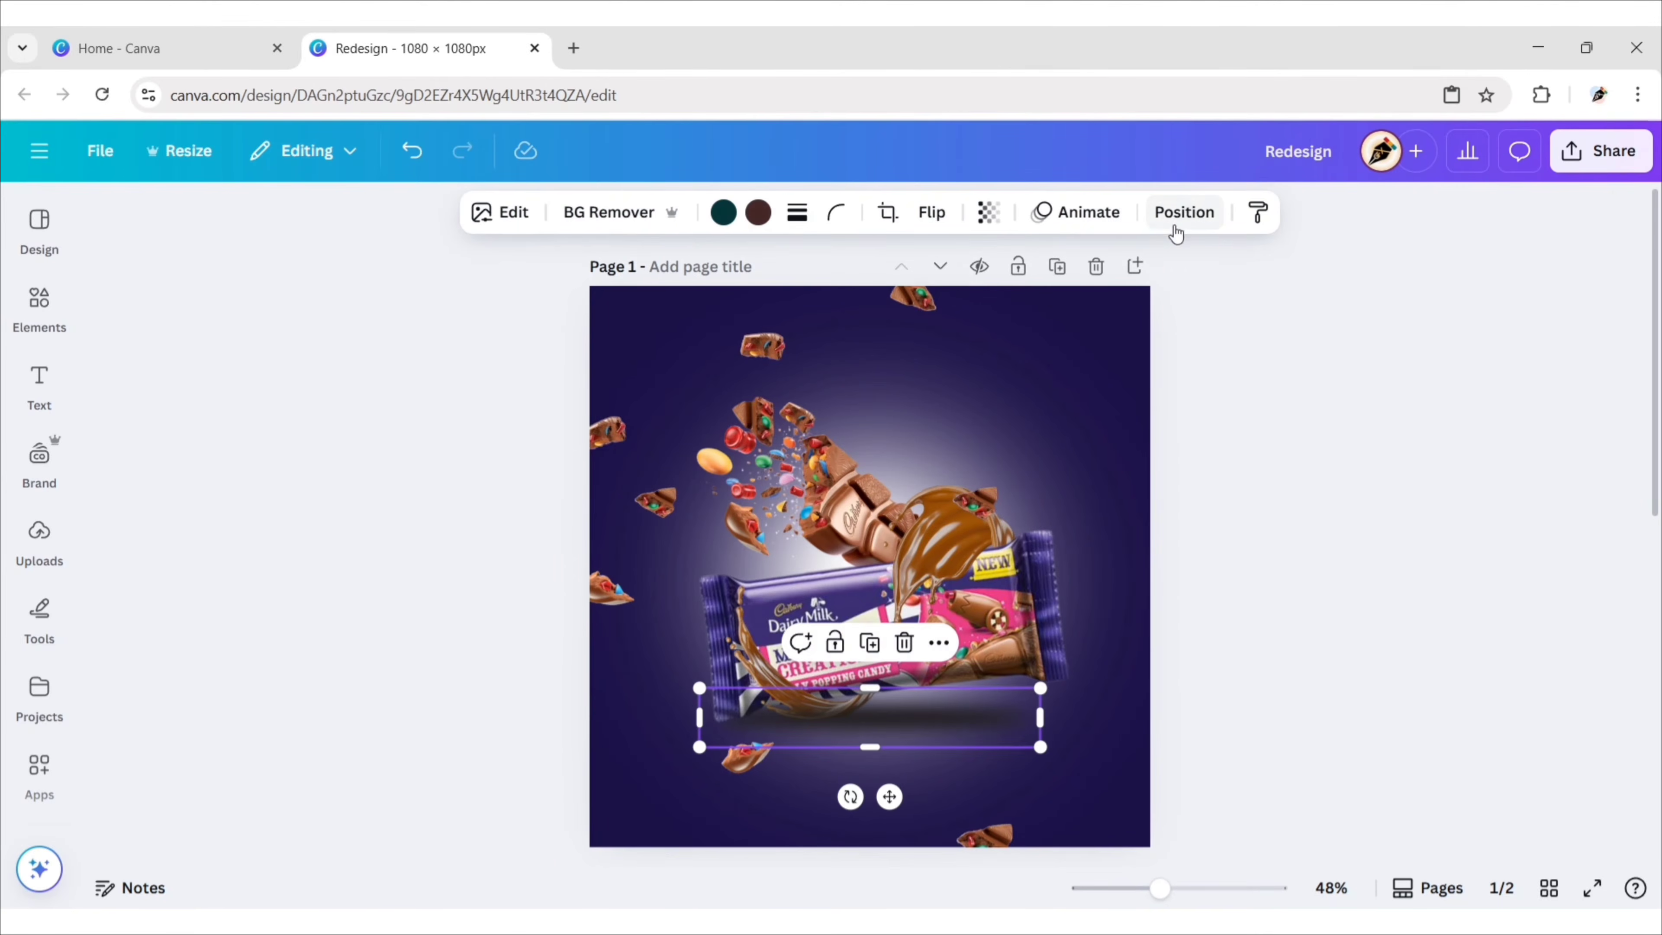
{"action": "left_click", "coordinate": [1183, 212]}
{"action": "left_click", "coordinate": [376, 334]}
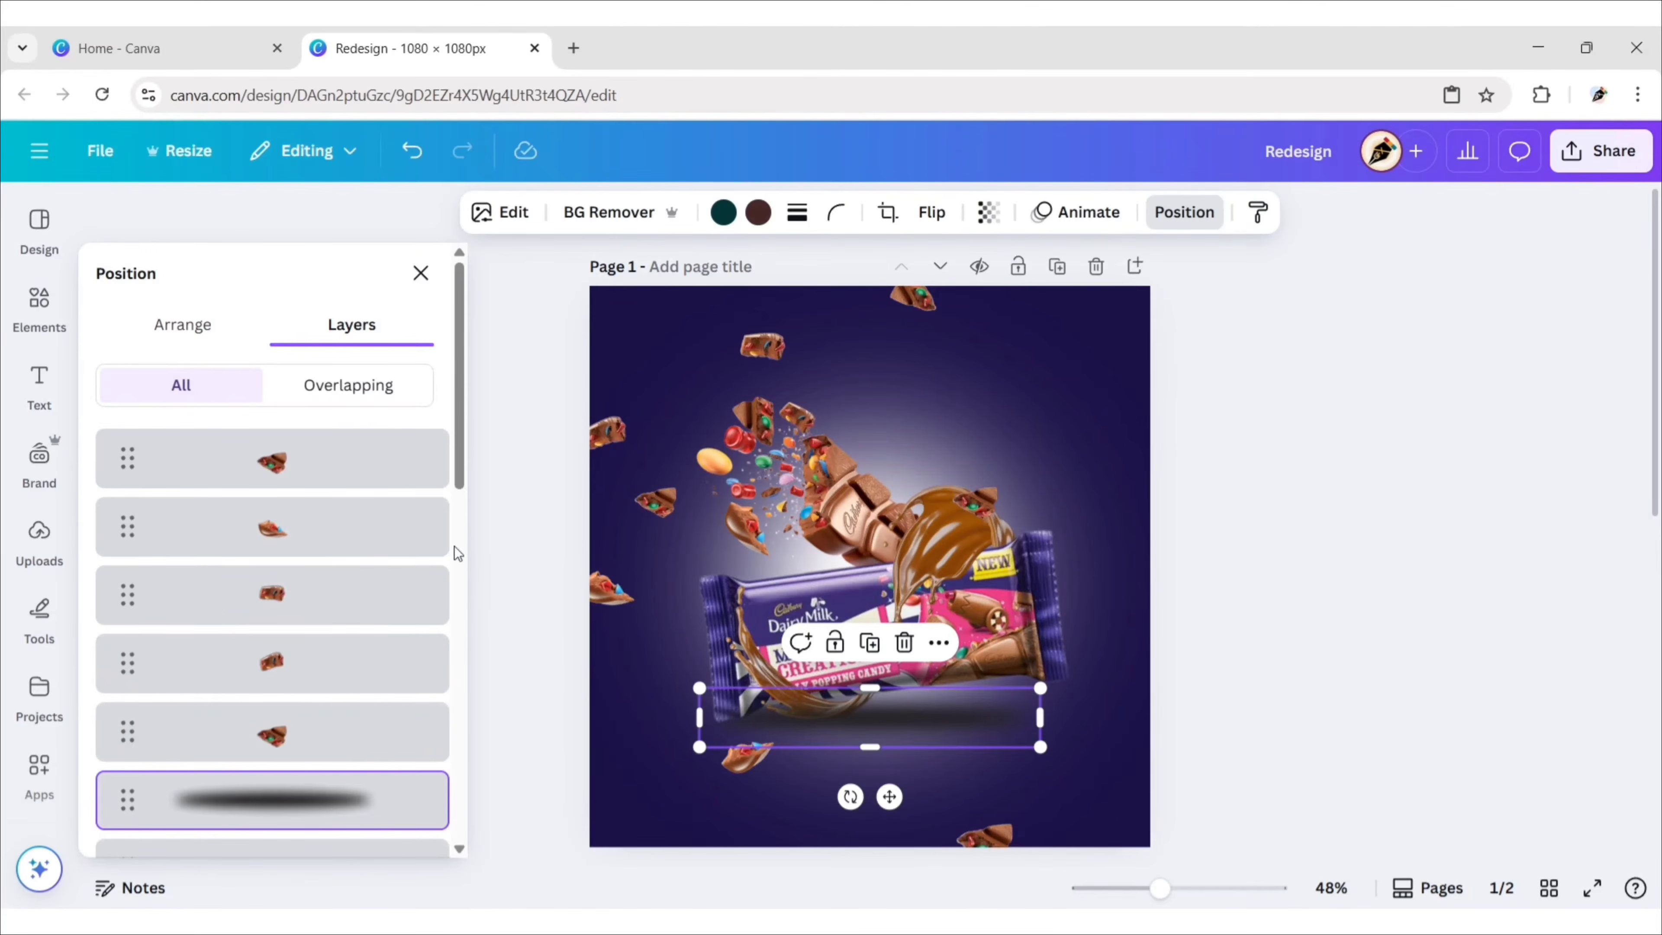
{"action": "left_click_drag", "start_coordinate": [314, 802], "coordinate": [325, 708]}
{"action": "left_click", "coordinate": [420, 272]}
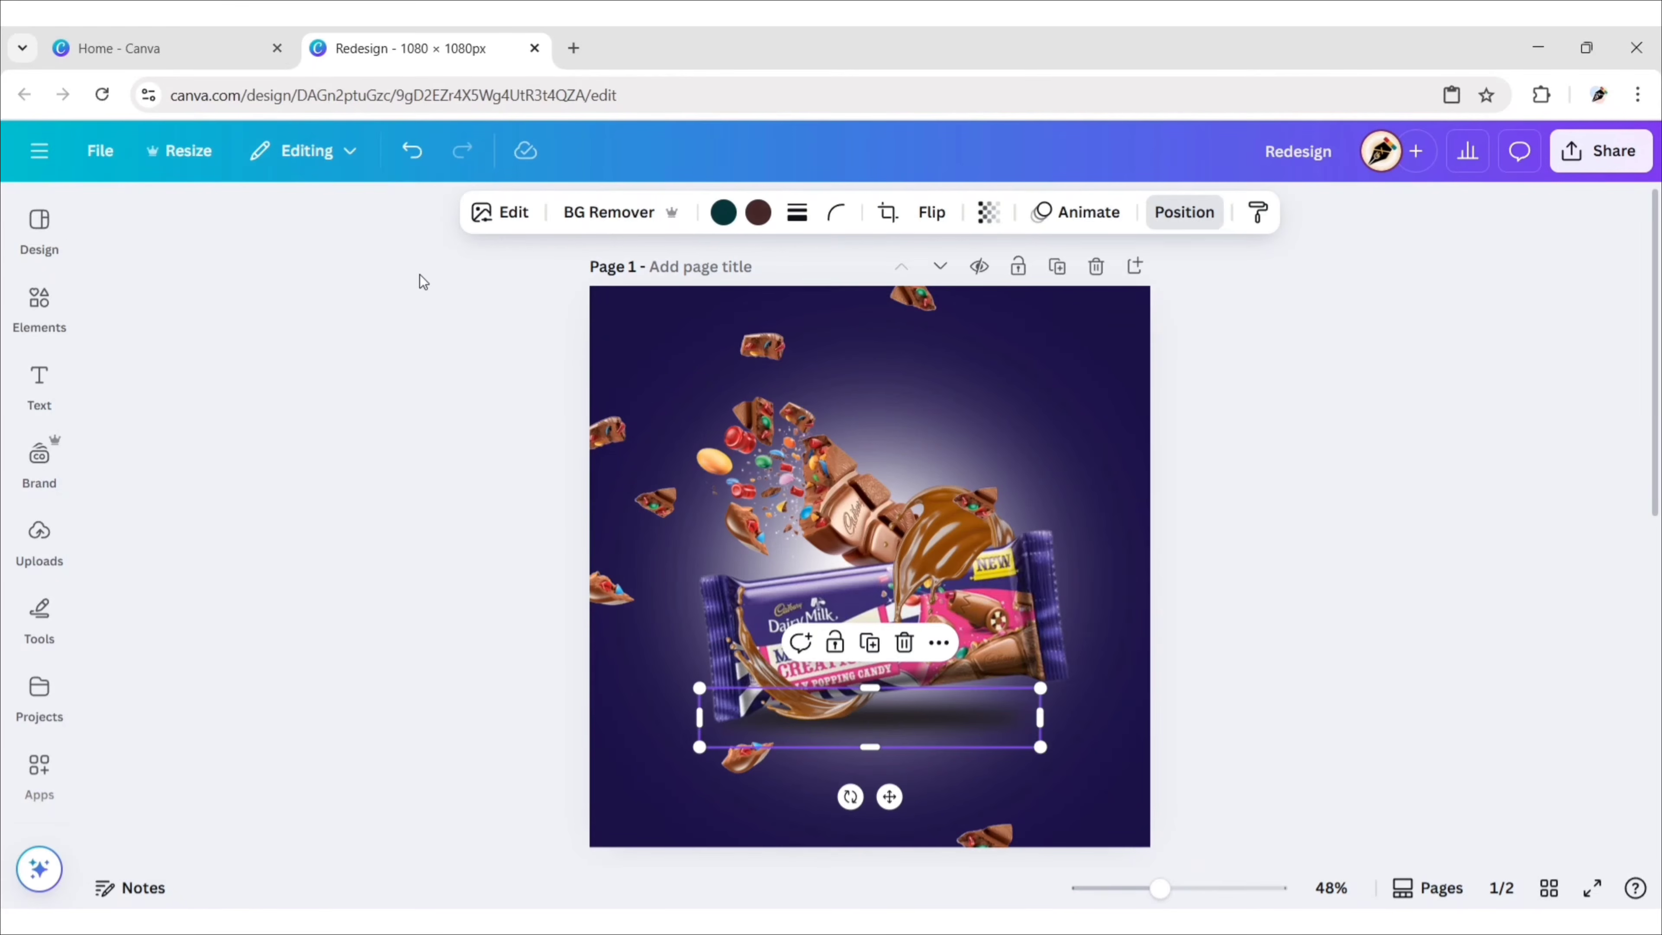
- Add the uploaded image of colorful candies on an orange background to the page
{"action": "left_click", "coordinate": [369, 595]}
{"action": "left_click", "coordinate": [41, 534]}
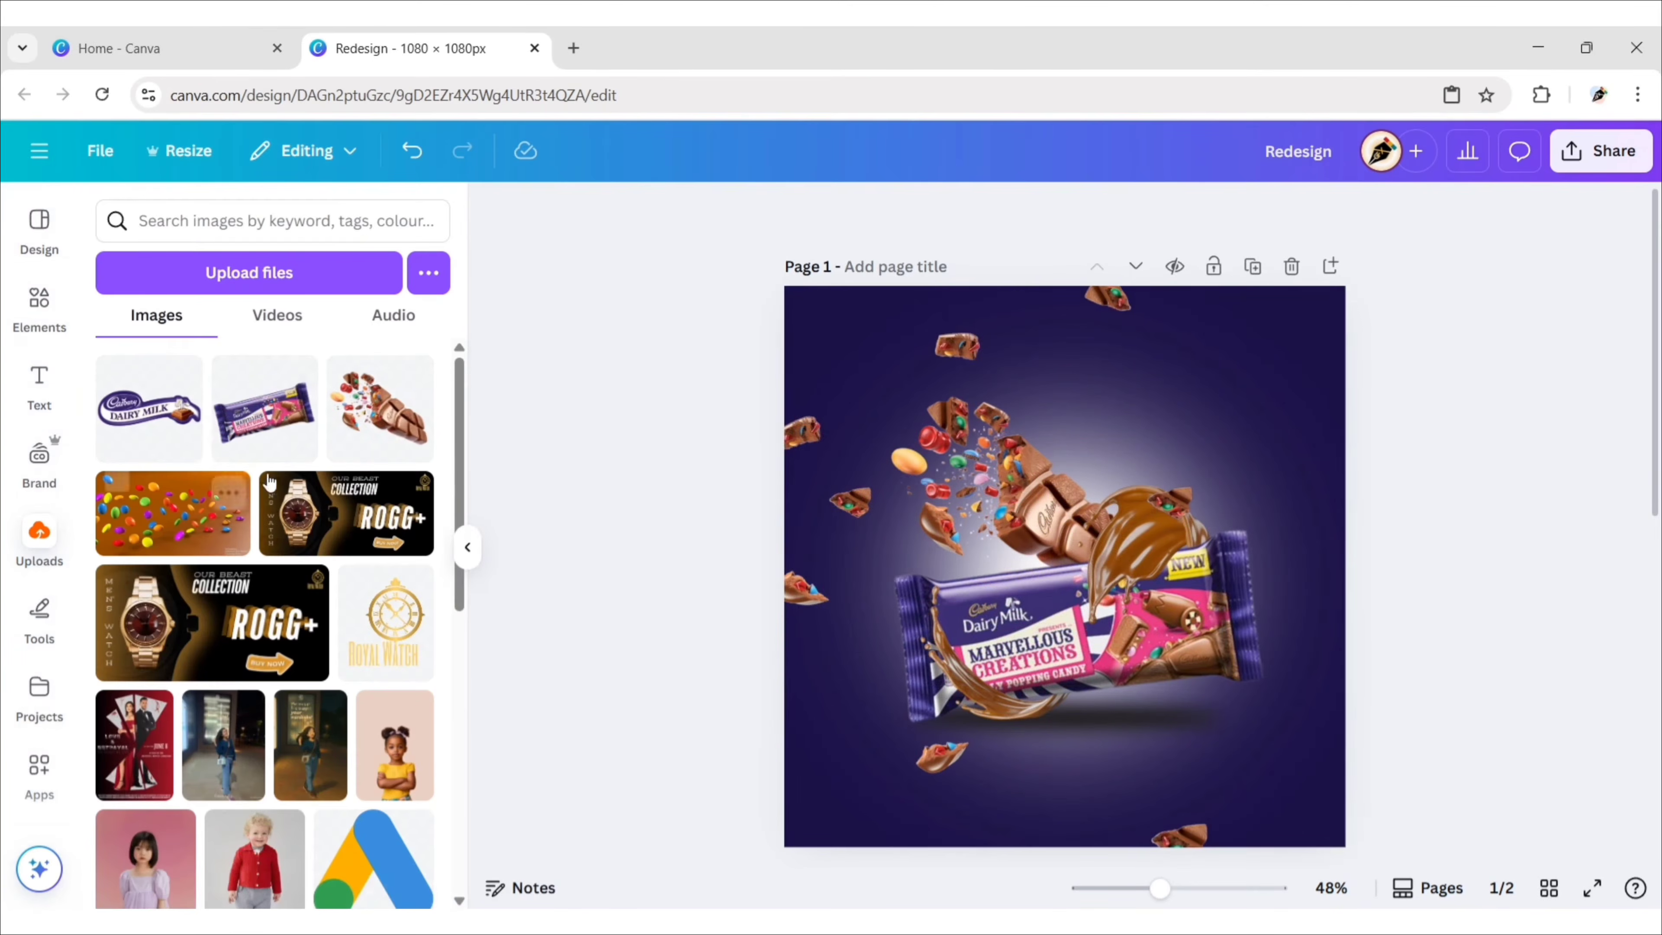
{"action": "left_click", "coordinate": [187, 517]}
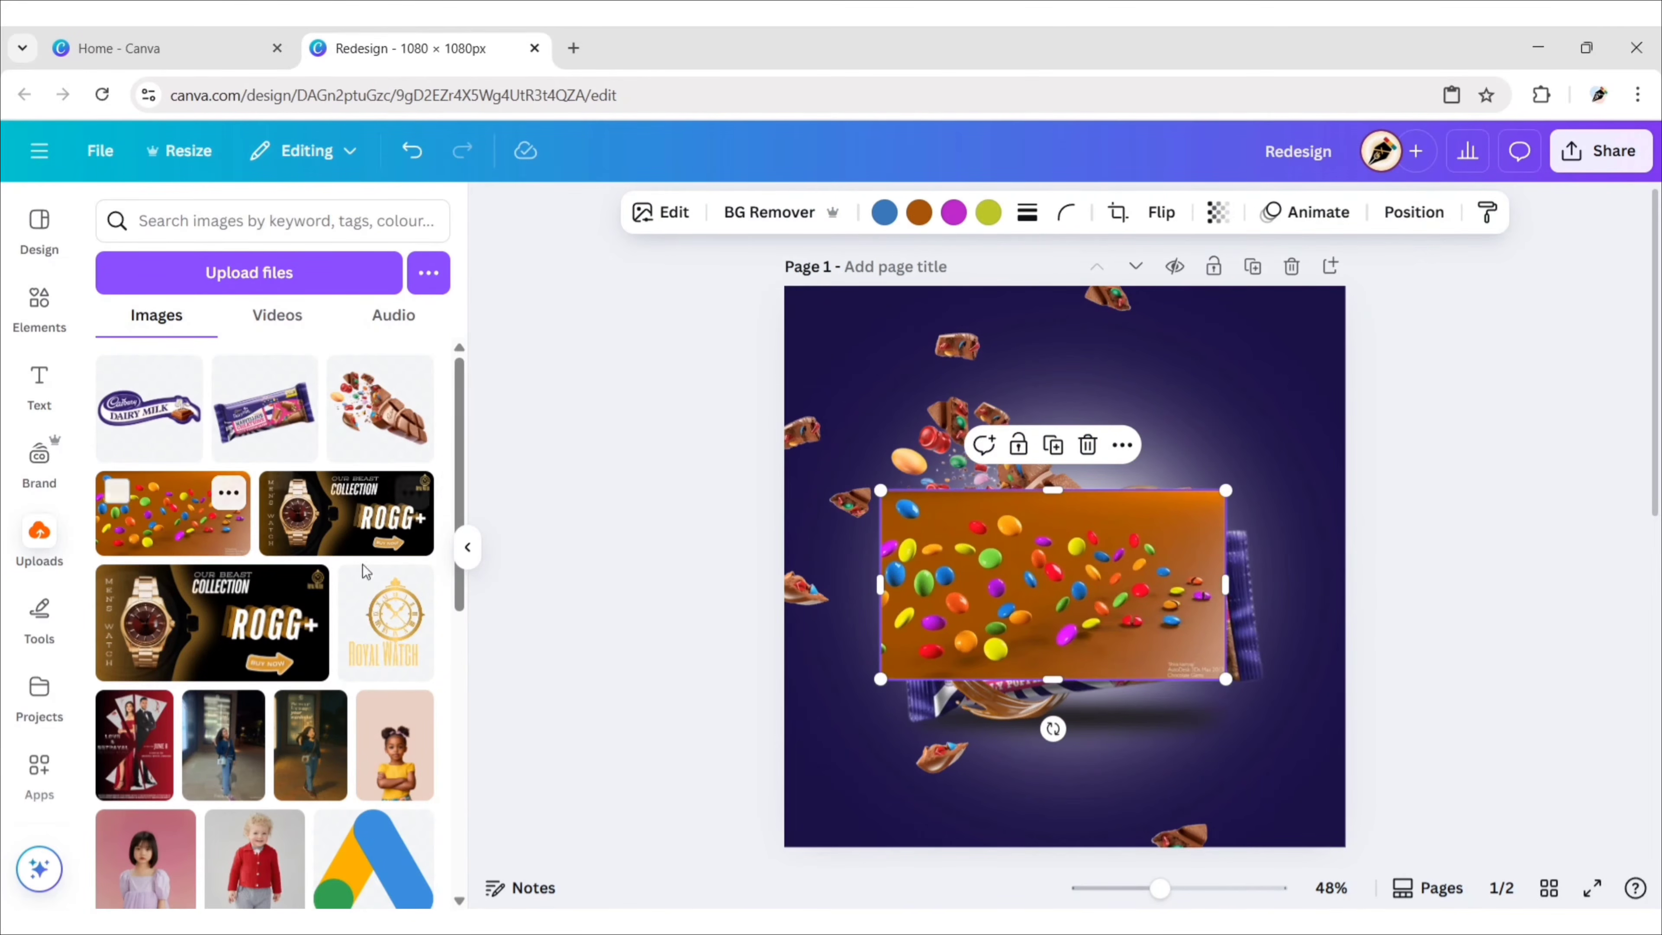
{"action": "left_click", "coordinate": [465, 550]}
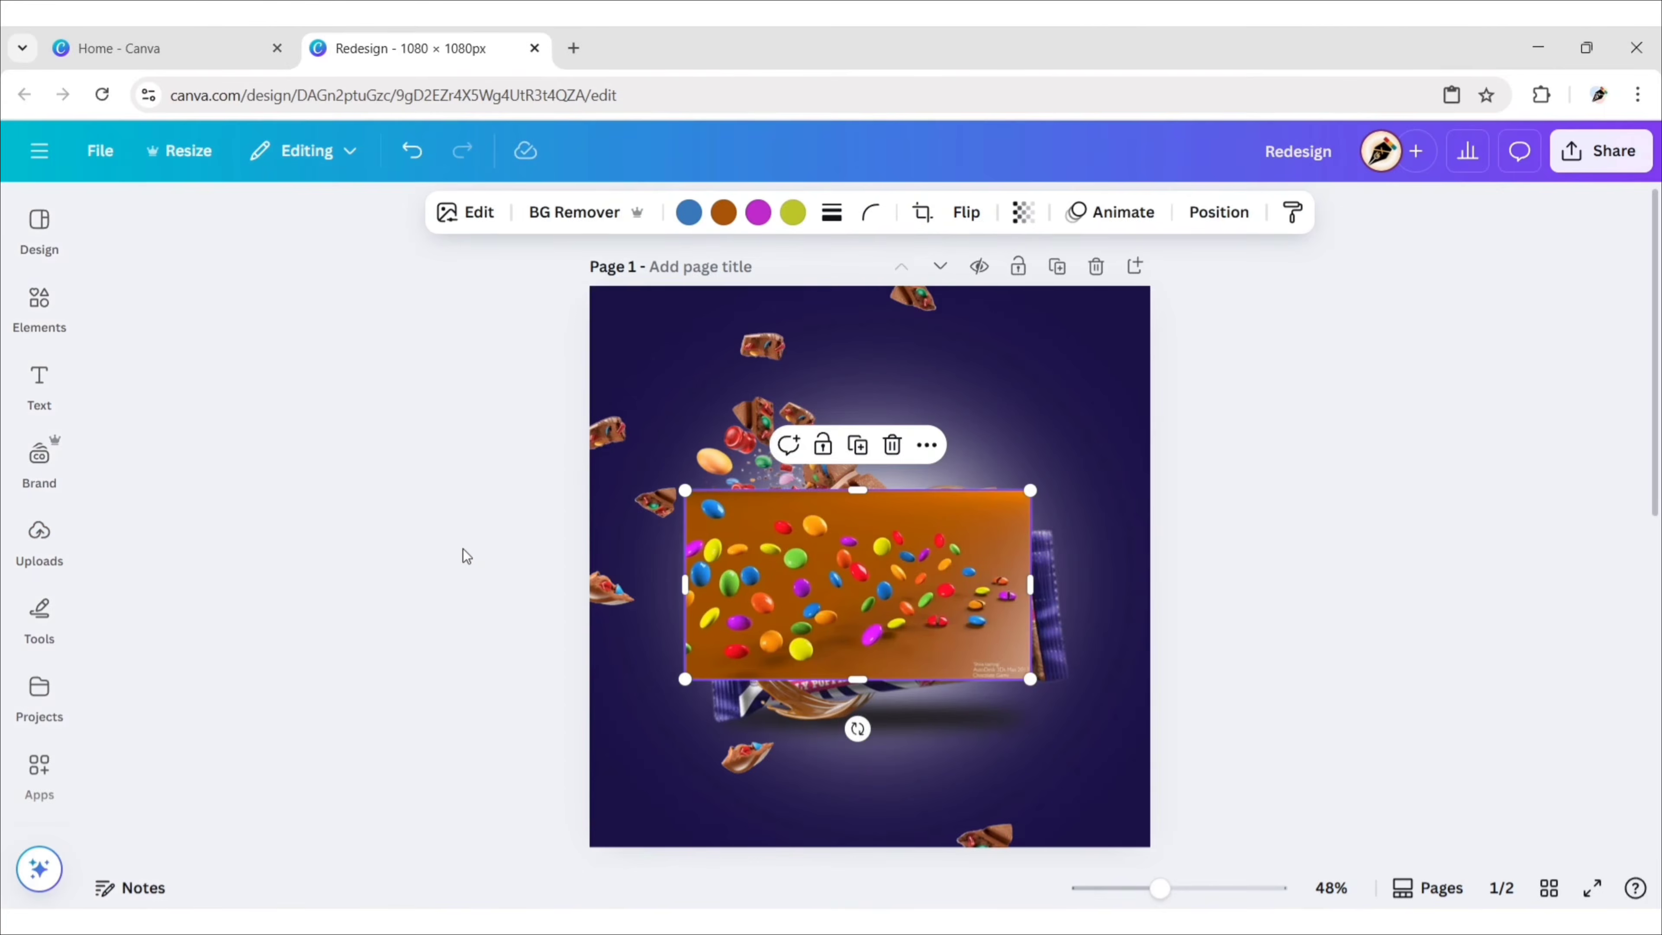
- Extract six separate candies (blue, green, orange, yellow, red and magenta) from the candy image using Magic Grab with the brush
{"action": "left_click", "coordinate": [462, 221]}
{"action": "left_click", "coordinate": [429, 580]}
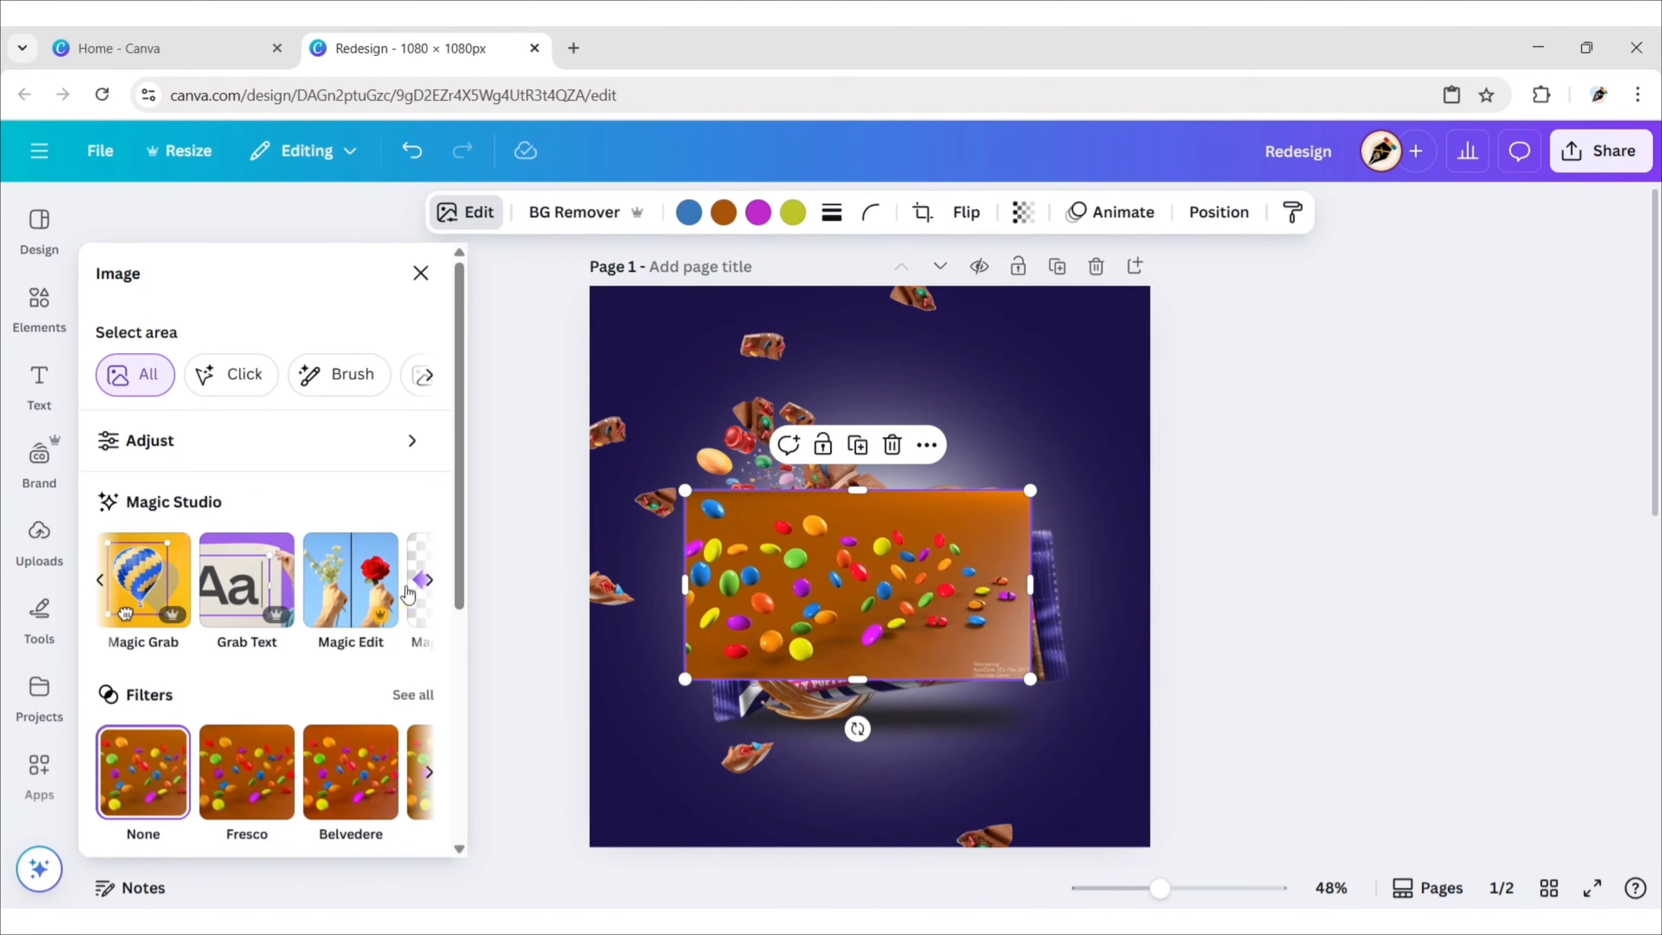
{"action": "left_click", "coordinate": [154, 584]}
{"action": "left_click", "coordinate": [141, 373]}
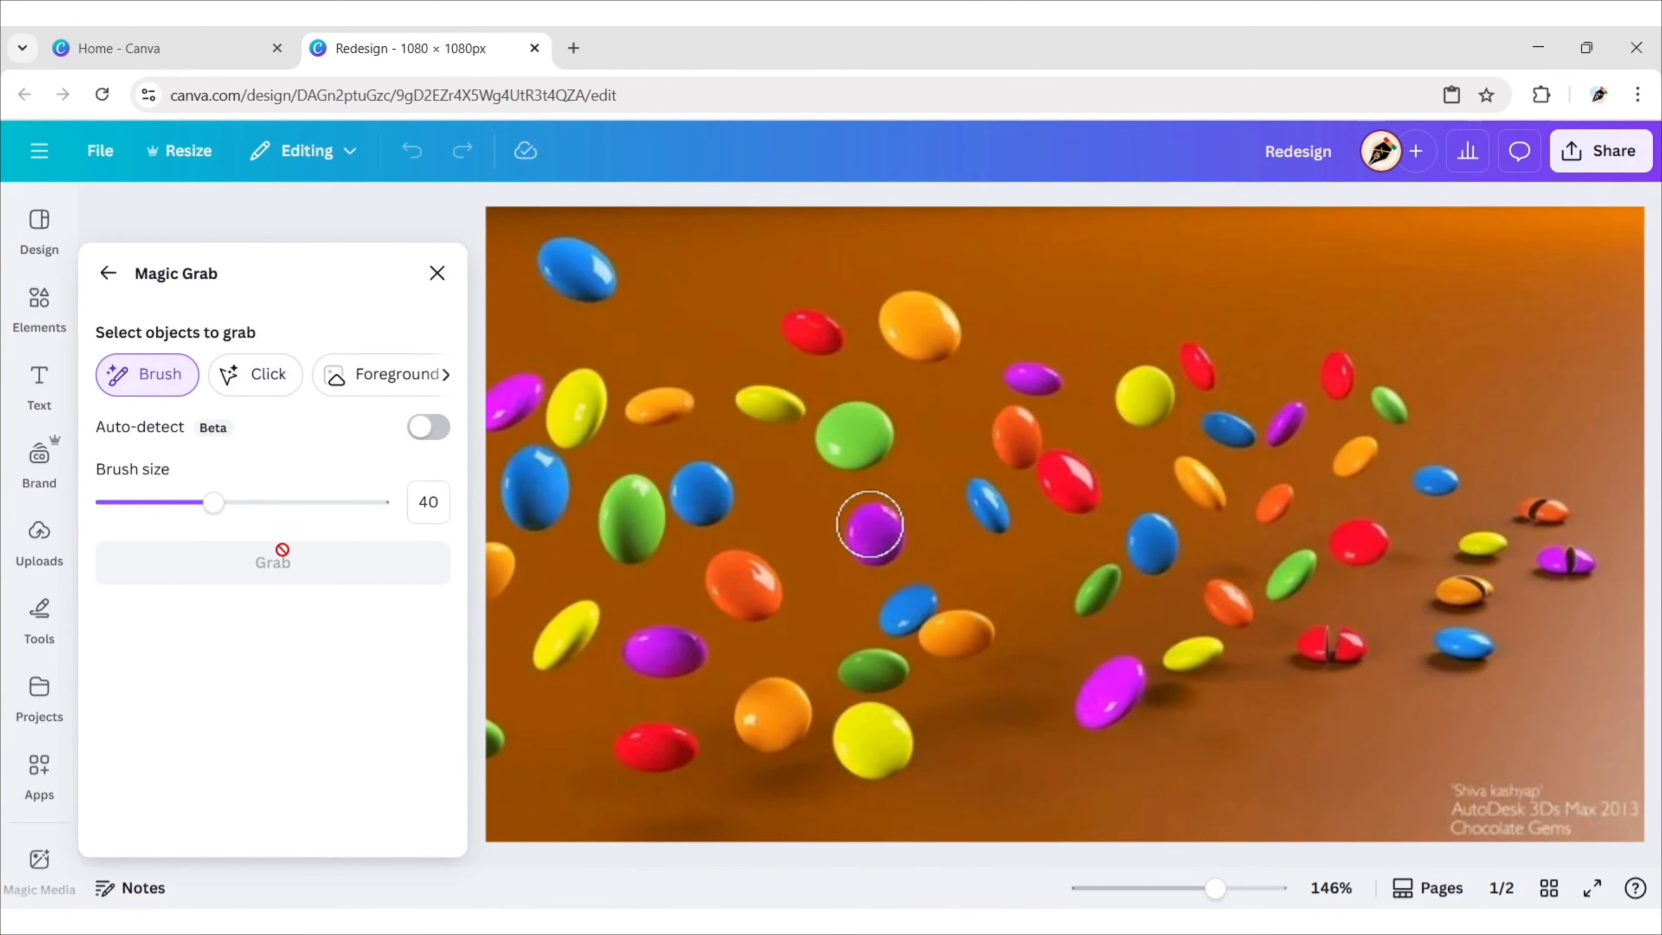
{"action": "left_click_drag", "start_coordinate": [745, 591], "coordinate": [733, 584]}
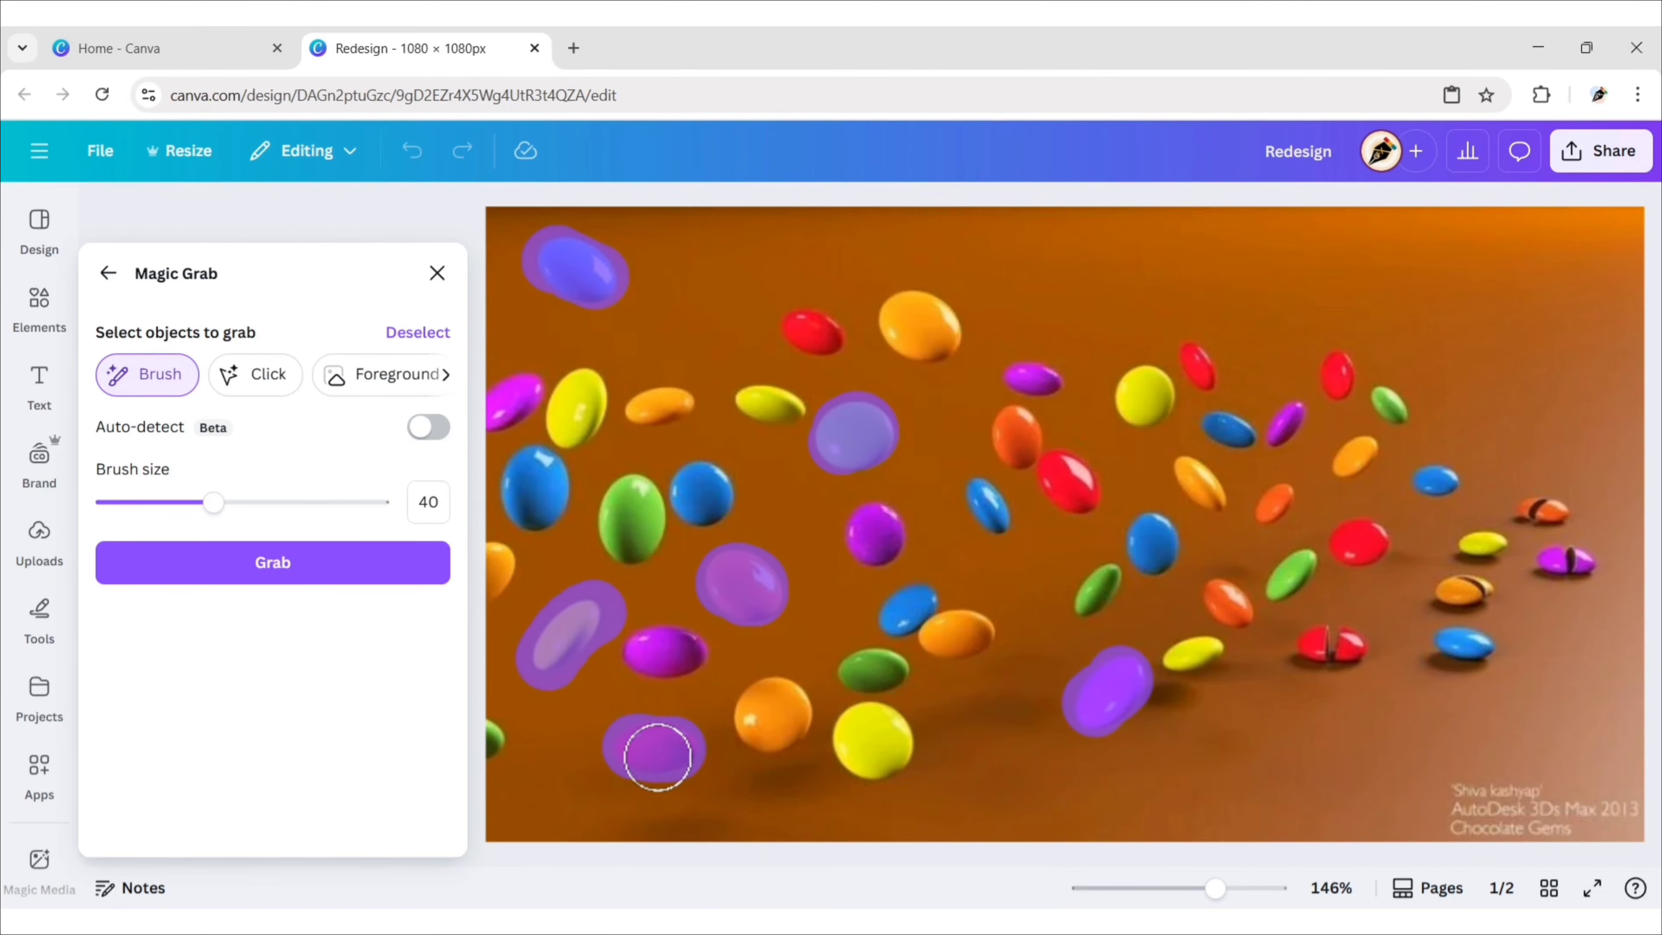
{"action": "left_click", "coordinate": [273, 565]}
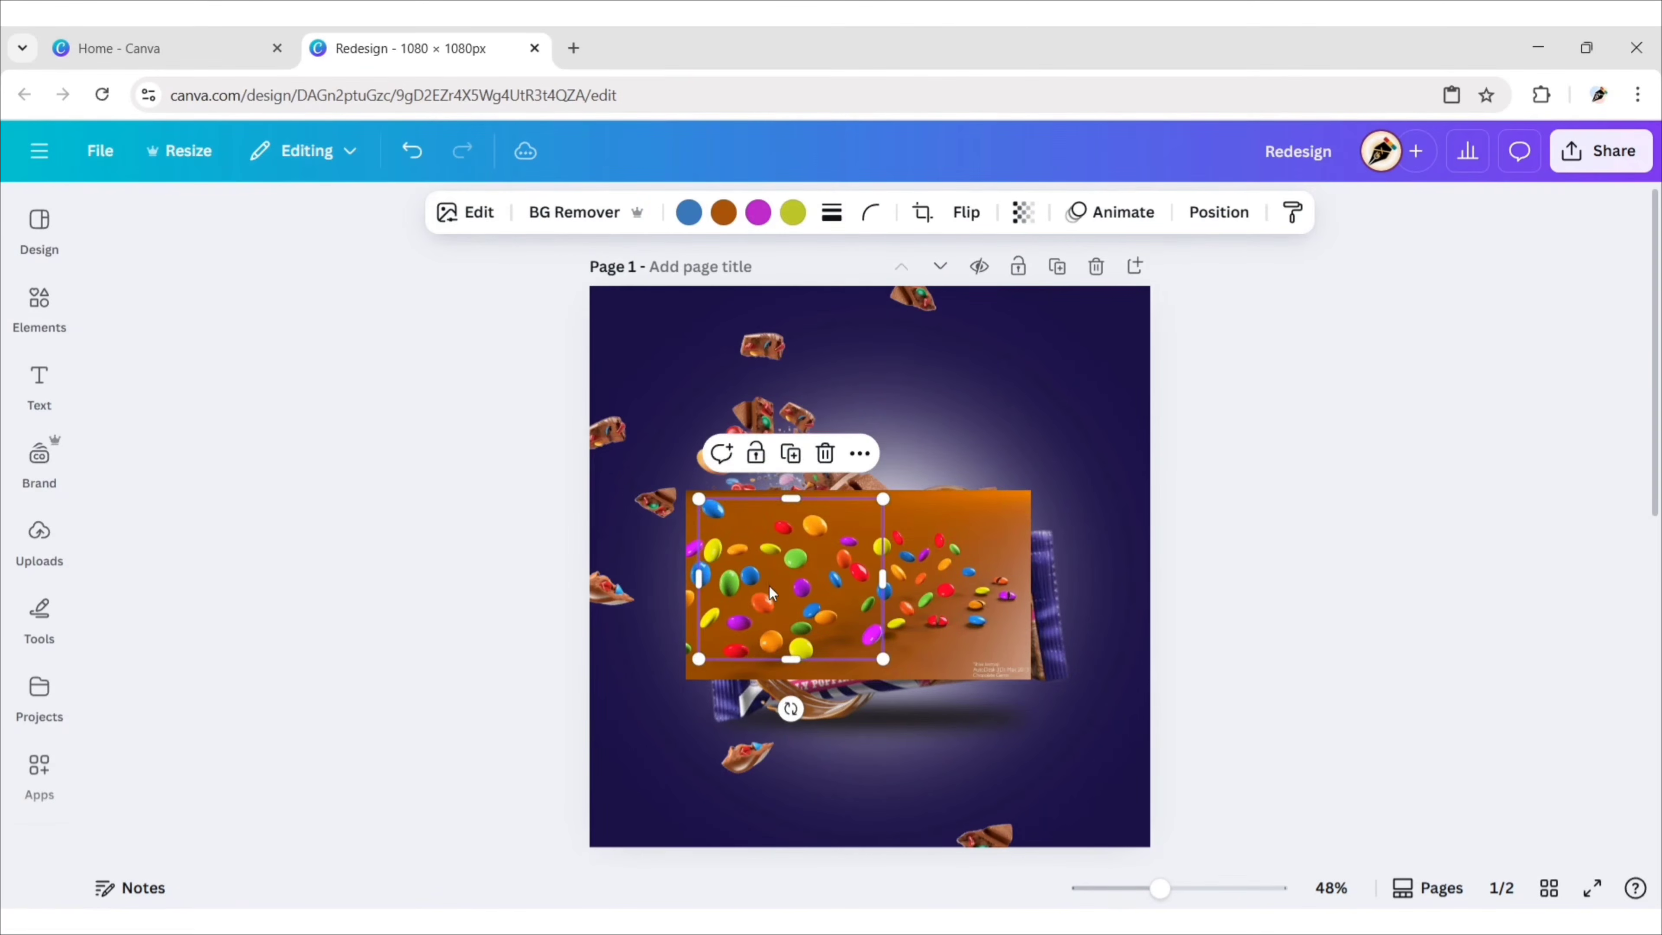
- Move the grabbed candies to the page's upper right area and delete the leftover orange candy image
{"action": "left_click_drag", "start_coordinate": [769, 586], "coordinate": [1005, 398]}
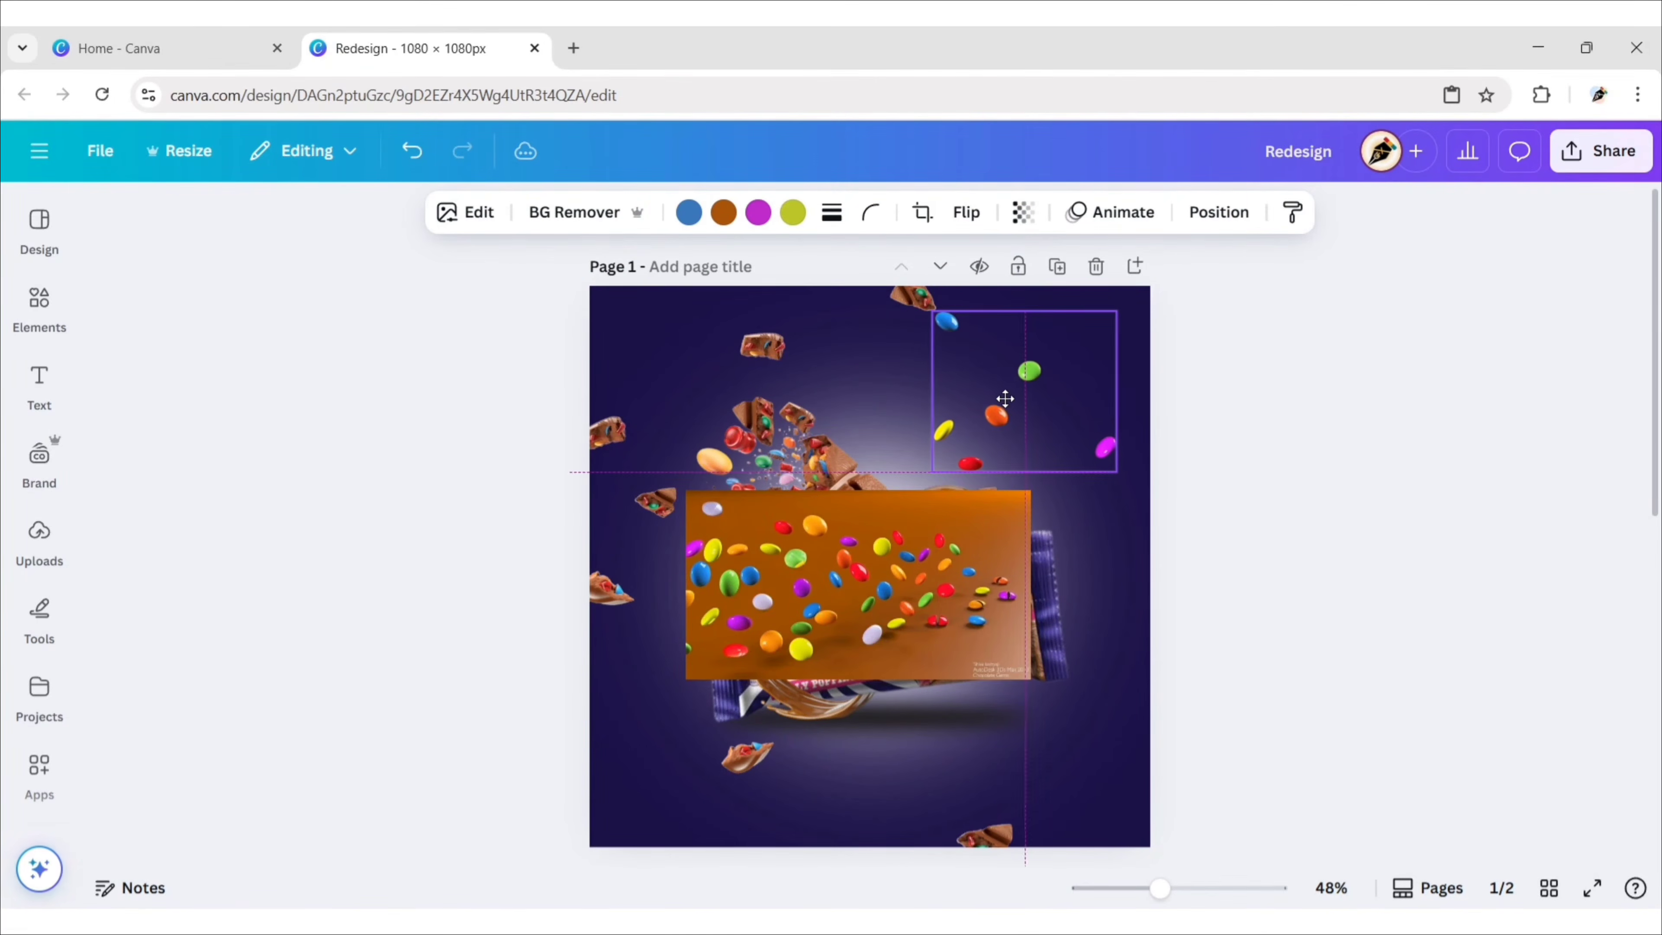
{"action": "left_click", "coordinate": [930, 517]}
{"action": "left_click", "coordinate": [896, 447]}
{"action": "left_click", "coordinate": [1033, 401]}
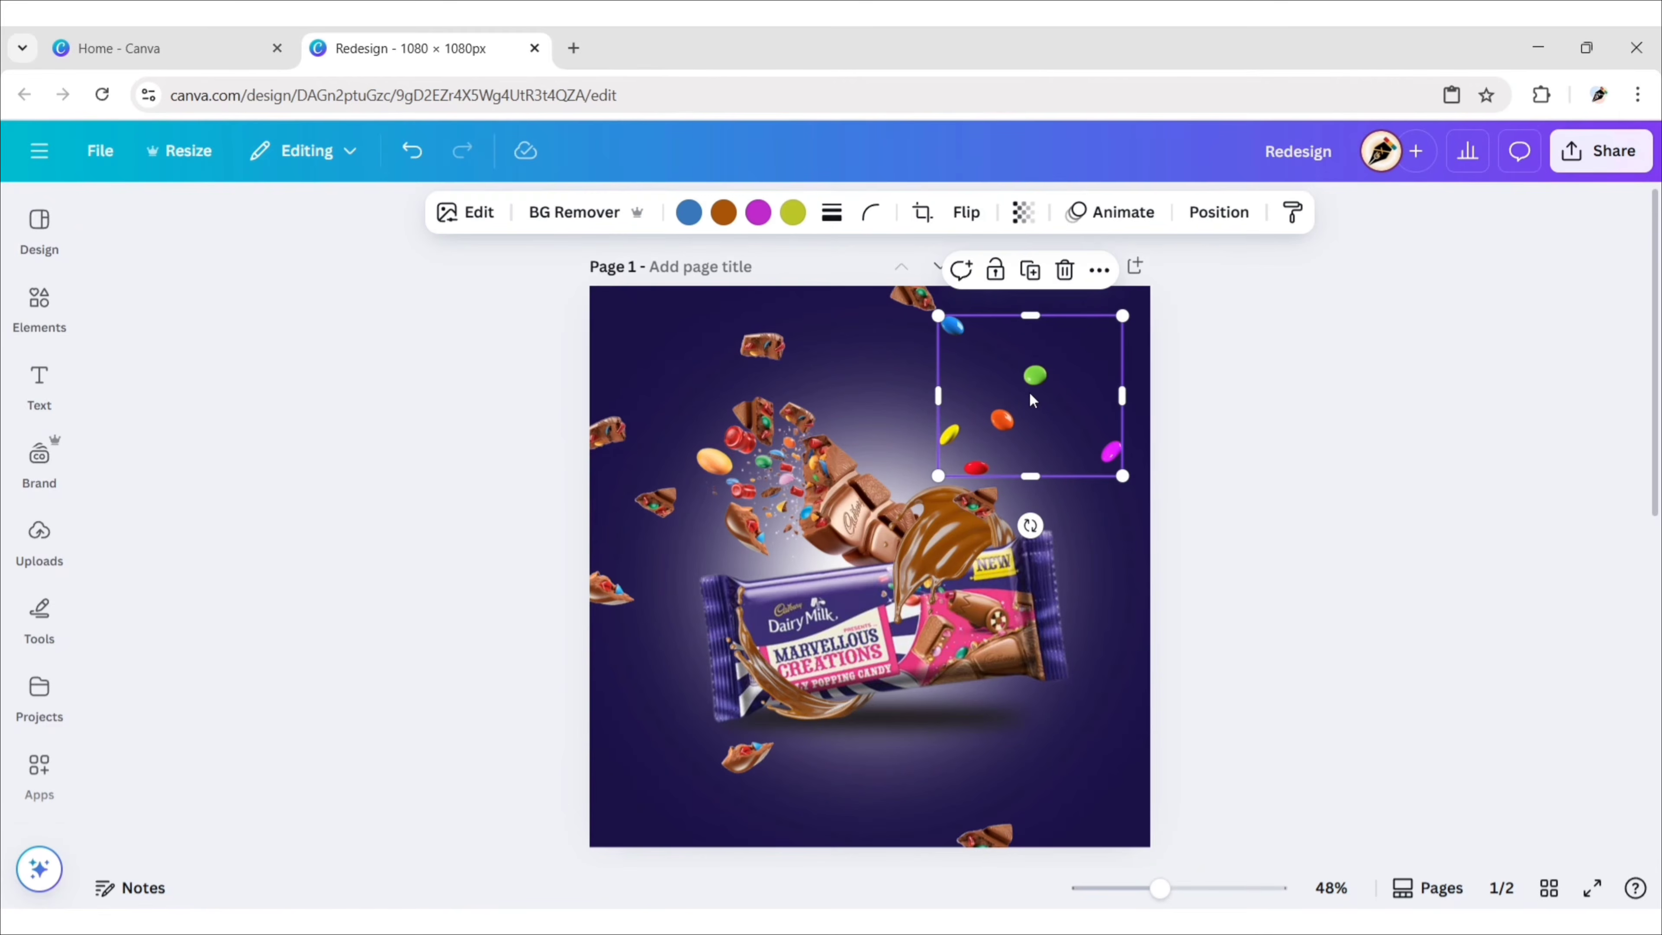
- Duplicate the grabbed candies below the wrapper and crop the copy to just the red candy
{"action": "left_click", "coordinate": [1029, 270]}
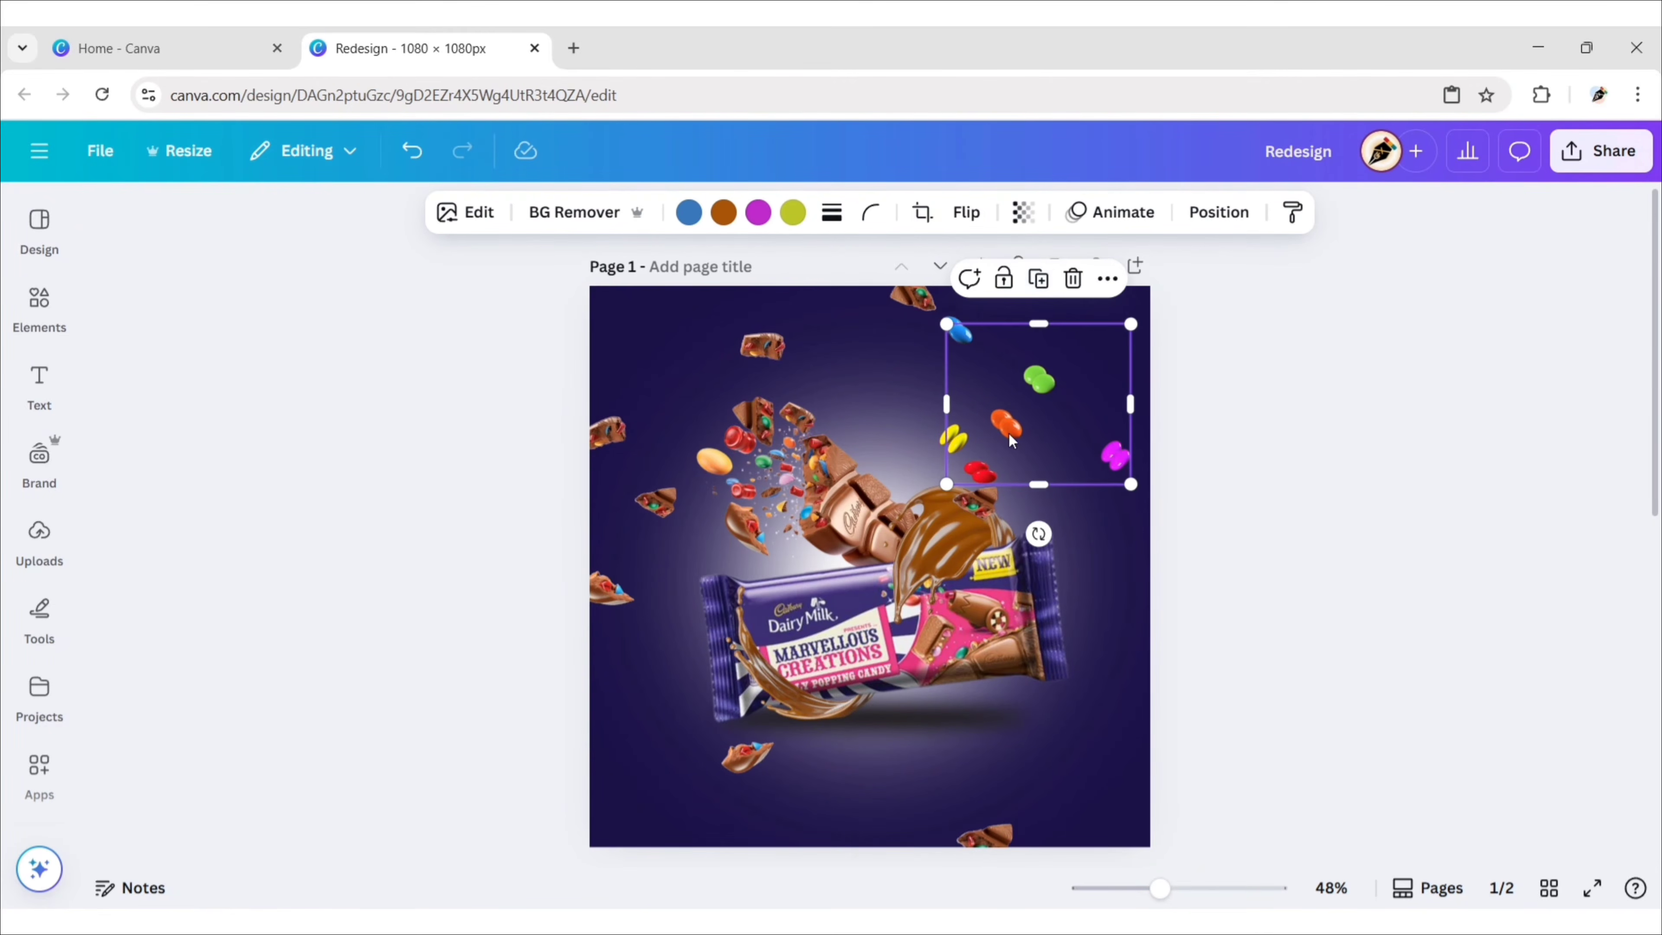
{"action": "left_click_drag", "start_coordinate": [1000, 440], "coordinate": [988, 772]}
{"action": "left_click_drag", "start_coordinate": [1105, 726], "coordinate": [1026, 728]}
{"action": "left_click_drag", "start_coordinate": [979, 647], "coordinate": [961, 781]}
{"action": "left_click", "coordinate": [1165, 625]}
- Duplicate the grabbed candies again and crop the copy to just the magenta candy near the lower right
{"action": "left_click", "coordinate": [1092, 436]}
{"action": "key", "text": "ctrl+d"}
{"action": "left_click_drag", "start_coordinate": [1091, 443], "coordinate": [1081, 758]}
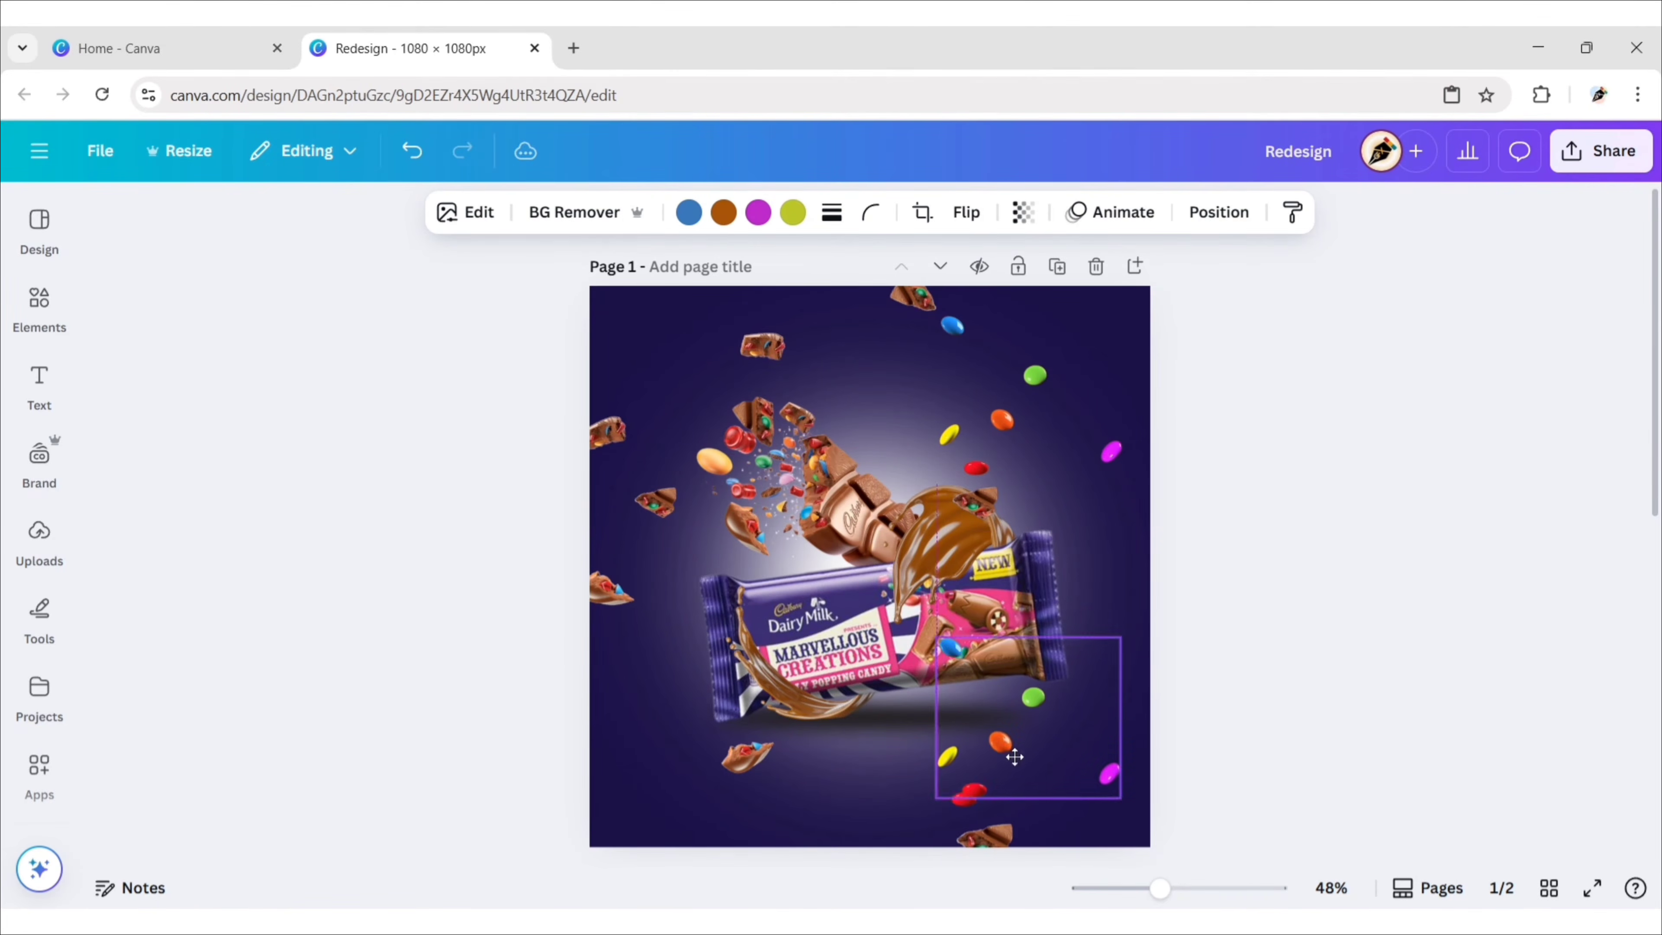
{"action": "left_click_drag", "start_coordinate": [934, 718], "coordinate": [1057, 718]}
{"action": "left_click_drag", "start_coordinate": [1090, 631], "coordinate": [1078, 765]}
{"action": "left_click_drag", "start_coordinate": [1101, 736], "coordinate": [1101, 749]}
- Make another copy of the candy set below the wrapper and crop it to only the orange candy
{"action": "left_click", "coordinate": [1036, 425]}
{"action": "key", "text": "ctrl+d"}
{"action": "left_click_drag", "start_coordinate": [1034, 427], "coordinate": [955, 719]}
{"action": "left_click_drag", "start_coordinate": [1100, 720], "coordinate": [1010, 720]}
{"action": "left_click_drag", "start_coordinate": [986, 638], "coordinate": [986, 719]}
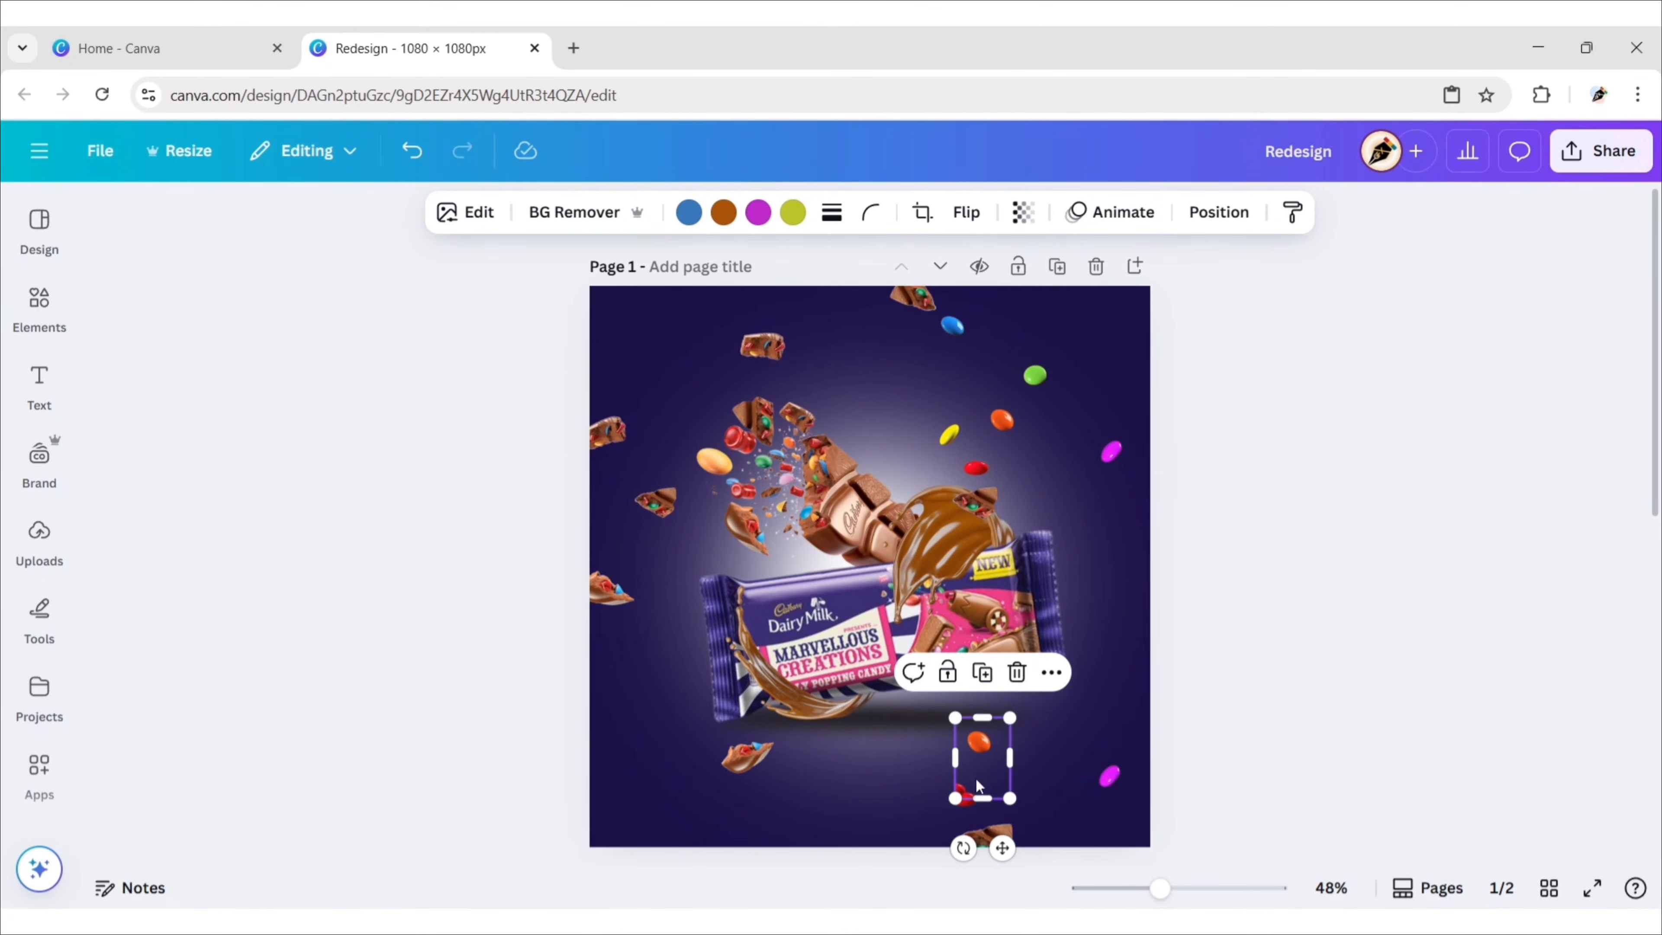
{"action": "left_click_drag", "start_coordinate": [983, 798], "coordinate": [986, 764]}
- Duplicate the candy set and crop the copy to only the green candy beside the wrapper's lower right corner
{"action": "left_click", "coordinate": [1003, 413]}
{"action": "left_click", "coordinate": [1030, 271]}
{"action": "left_click_drag", "start_coordinate": [1040, 393], "coordinate": [1063, 710]}
{"action": "left_click_drag", "start_coordinate": [1162, 732], "coordinate": [1104, 733]}
{"action": "left_click_drag", "start_coordinate": [980, 734], "coordinate": [1041, 738]}
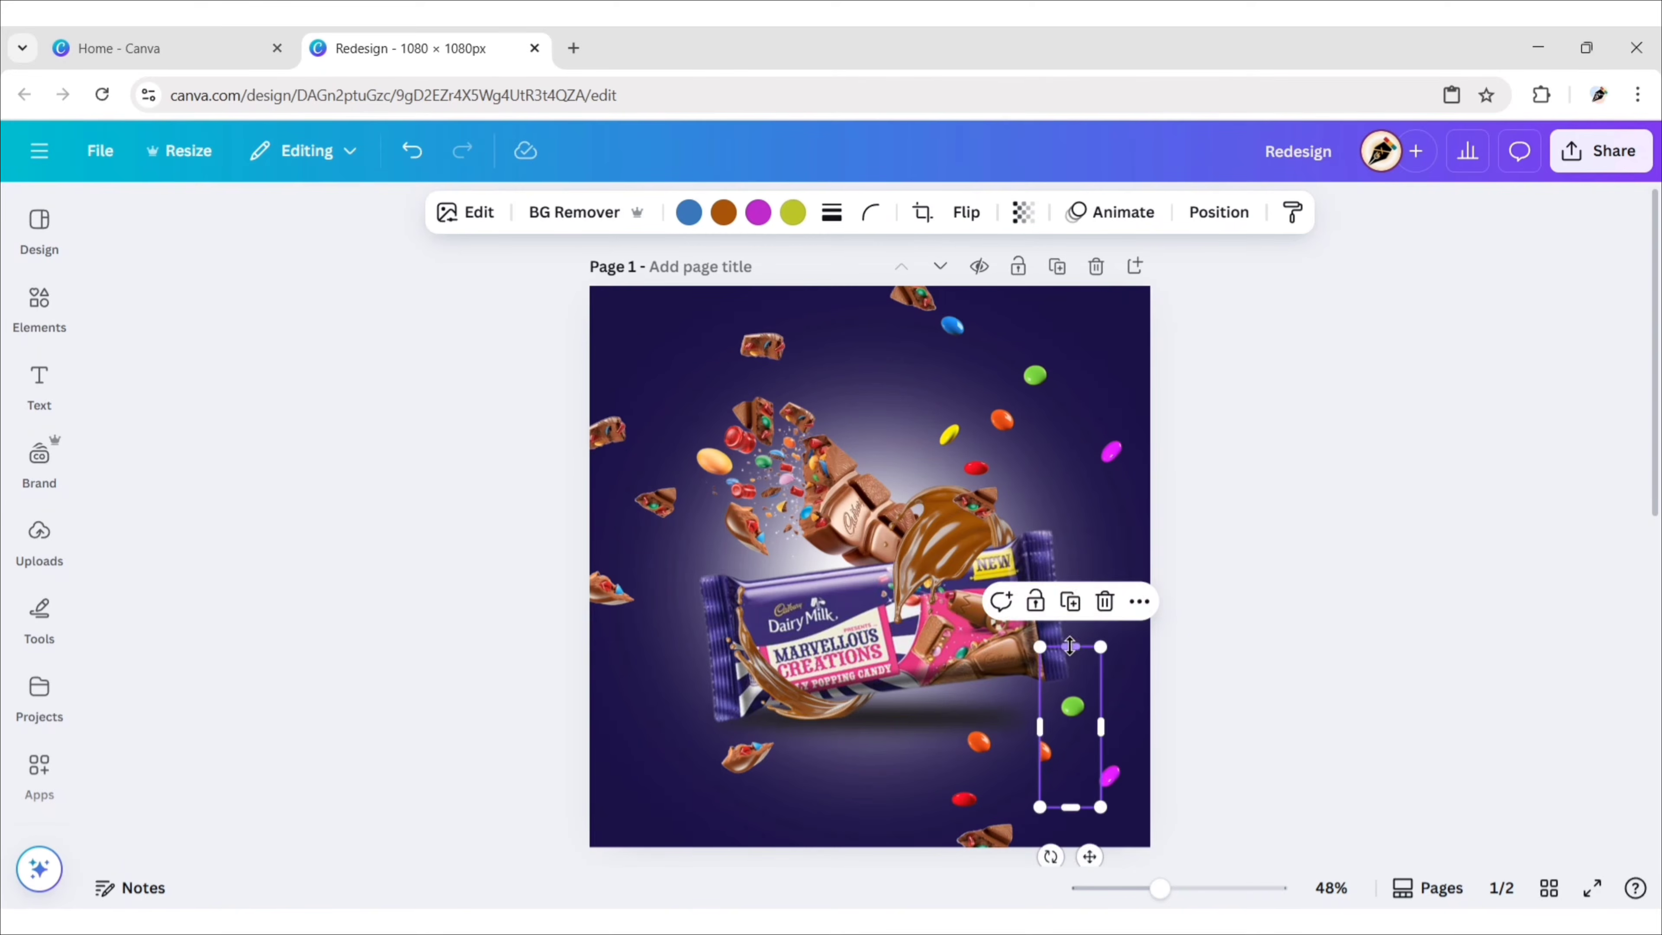
{"action": "left_click_drag", "start_coordinate": [1070, 646], "coordinate": [1071, 683]}
{"action": "left_click_drag", "start_coordinate": [1073, 816], "coordinate": [1071, 727]}
{"action": "left_click", "coordinate": [1174, 643]}
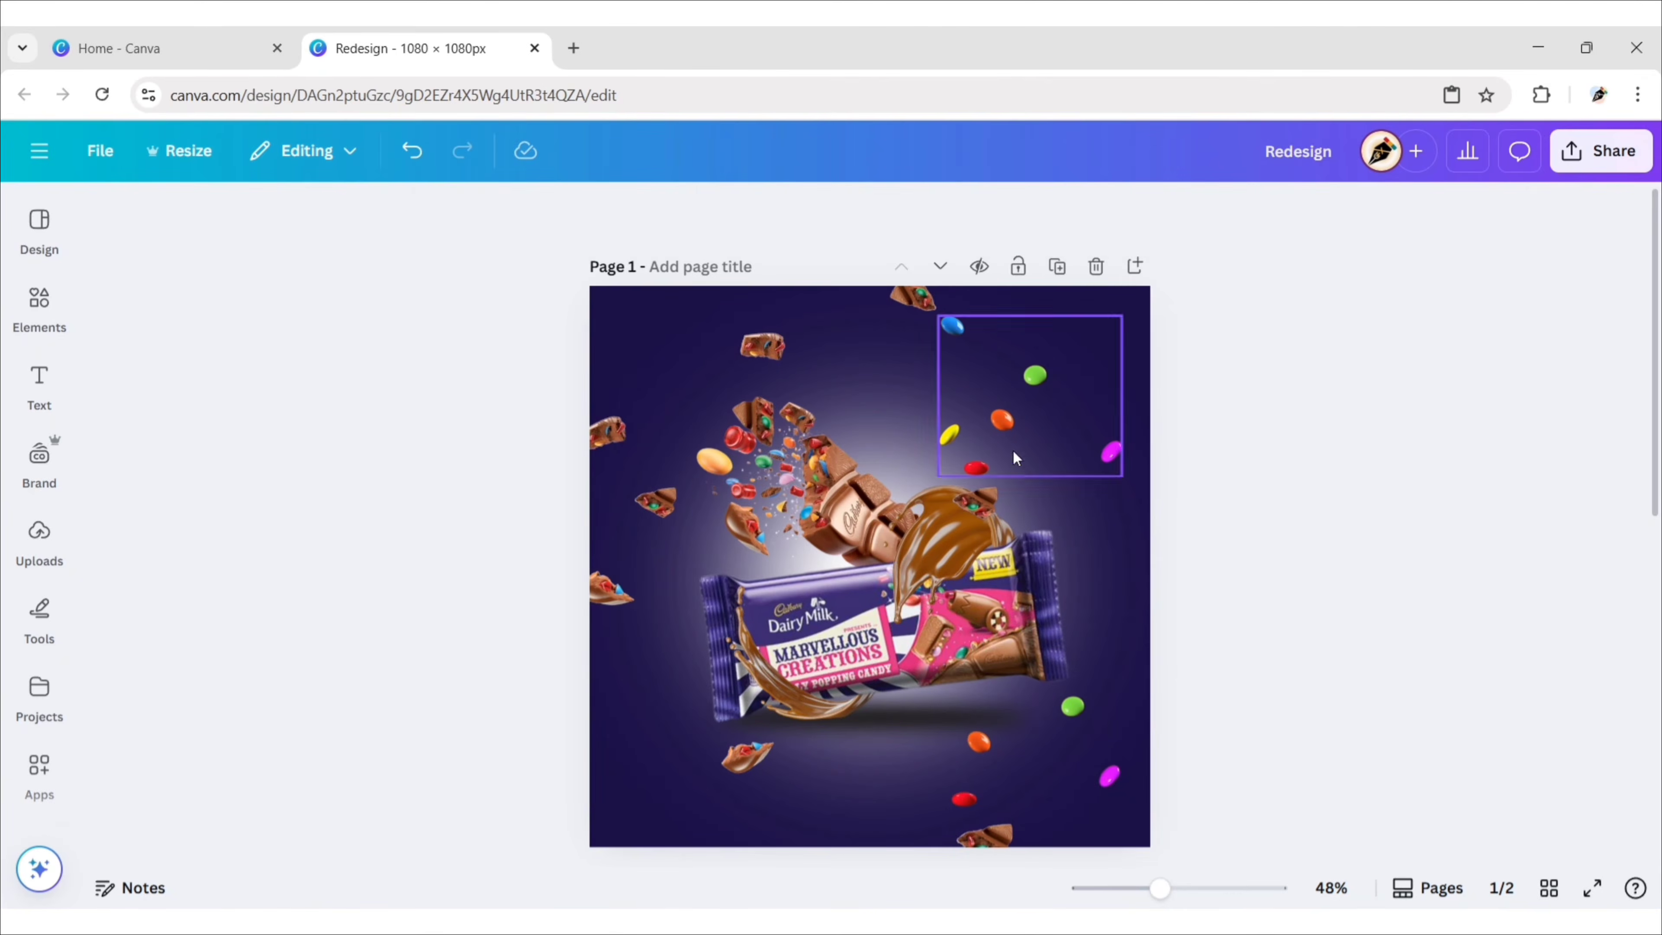
- Duplicate the candy set to the lower middle of the page and crop the copy to only the yellow candy
{"action": "left_click", "coordinate": [1012, 452]}
{"action": "left_click", "coordinate": [1030, 270]}
{"action": "left_click_drag", "start_coordinate": [1041, 393], "coordinate": [922, 765]}
{"action": "left_click_drag", "start_coordinate": [1020, 752], "coordinate": [868, 747]}
{"action": "left_click_drag", "start_coordinate": [848, 666], "coordinate": [848, 753]}
{"action": "left_click_drag", "start_coordinate": [848, 828], "coordinate": [847, 800]}
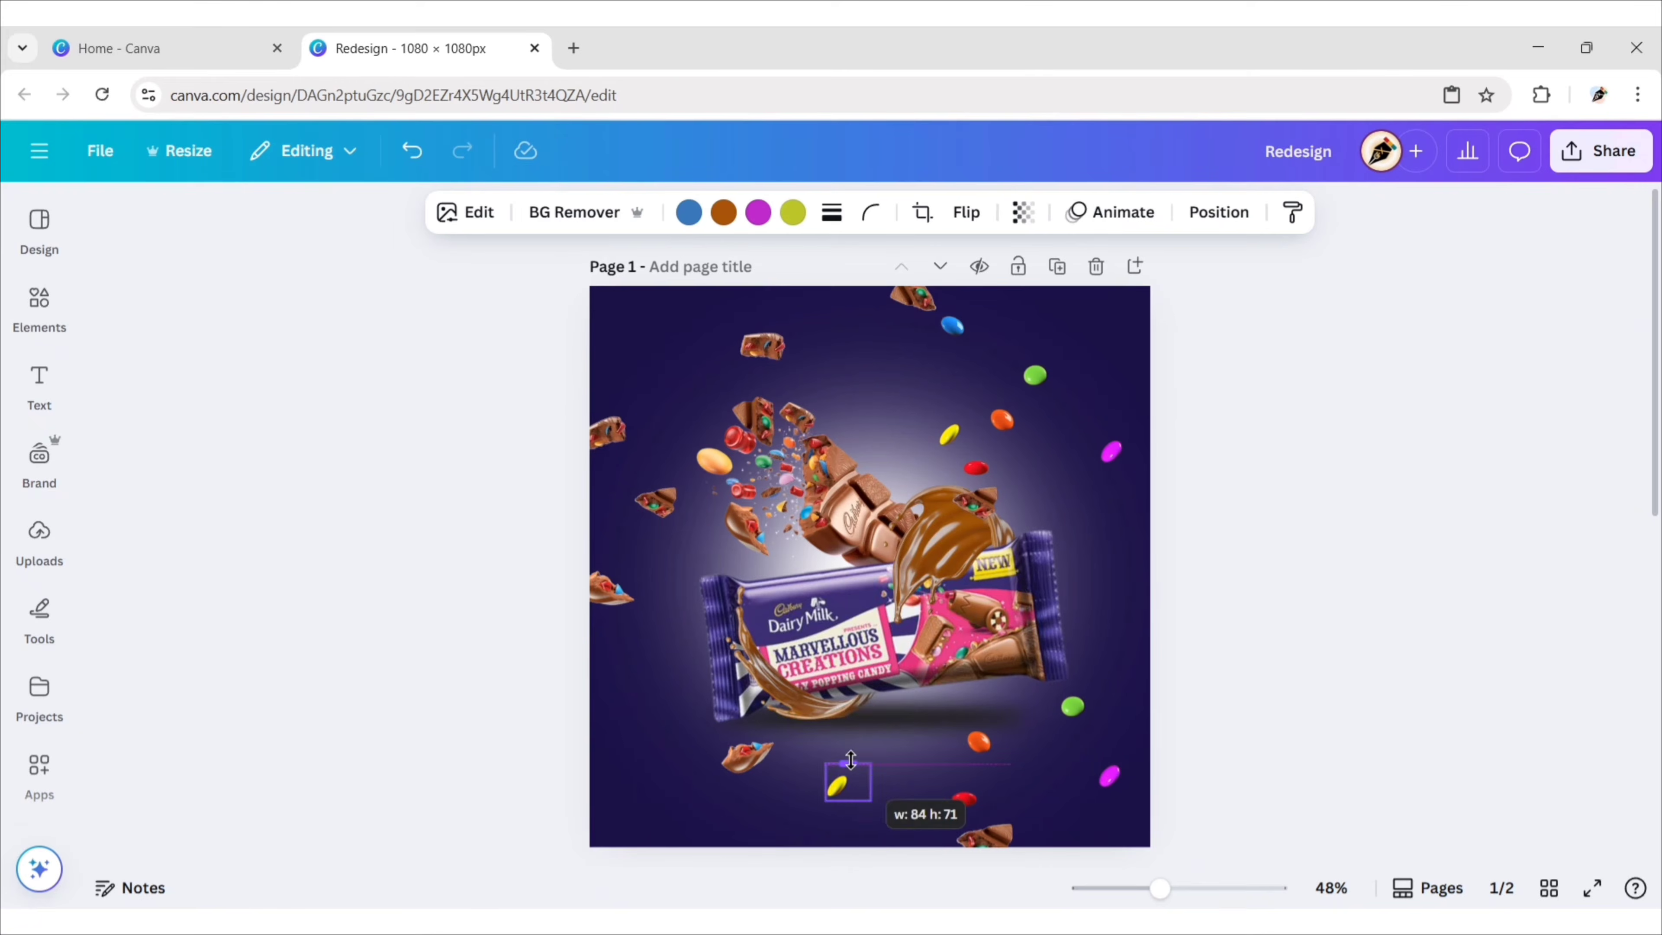
{"action": "left_click", "coordinate": [1199, 639]}
- Move the original candy set below the wrapper and crop it to only the blue candy
{"action": "left_click", "coordinate": [1031, 420]}
{"action": "left_click_drag", "start_coordinate": [1031, 420], "coordinate": [992, 772]}
{"action": "left_click_drag", "start_coordinate": [1084, 733], "coordinate": [933, 734]}
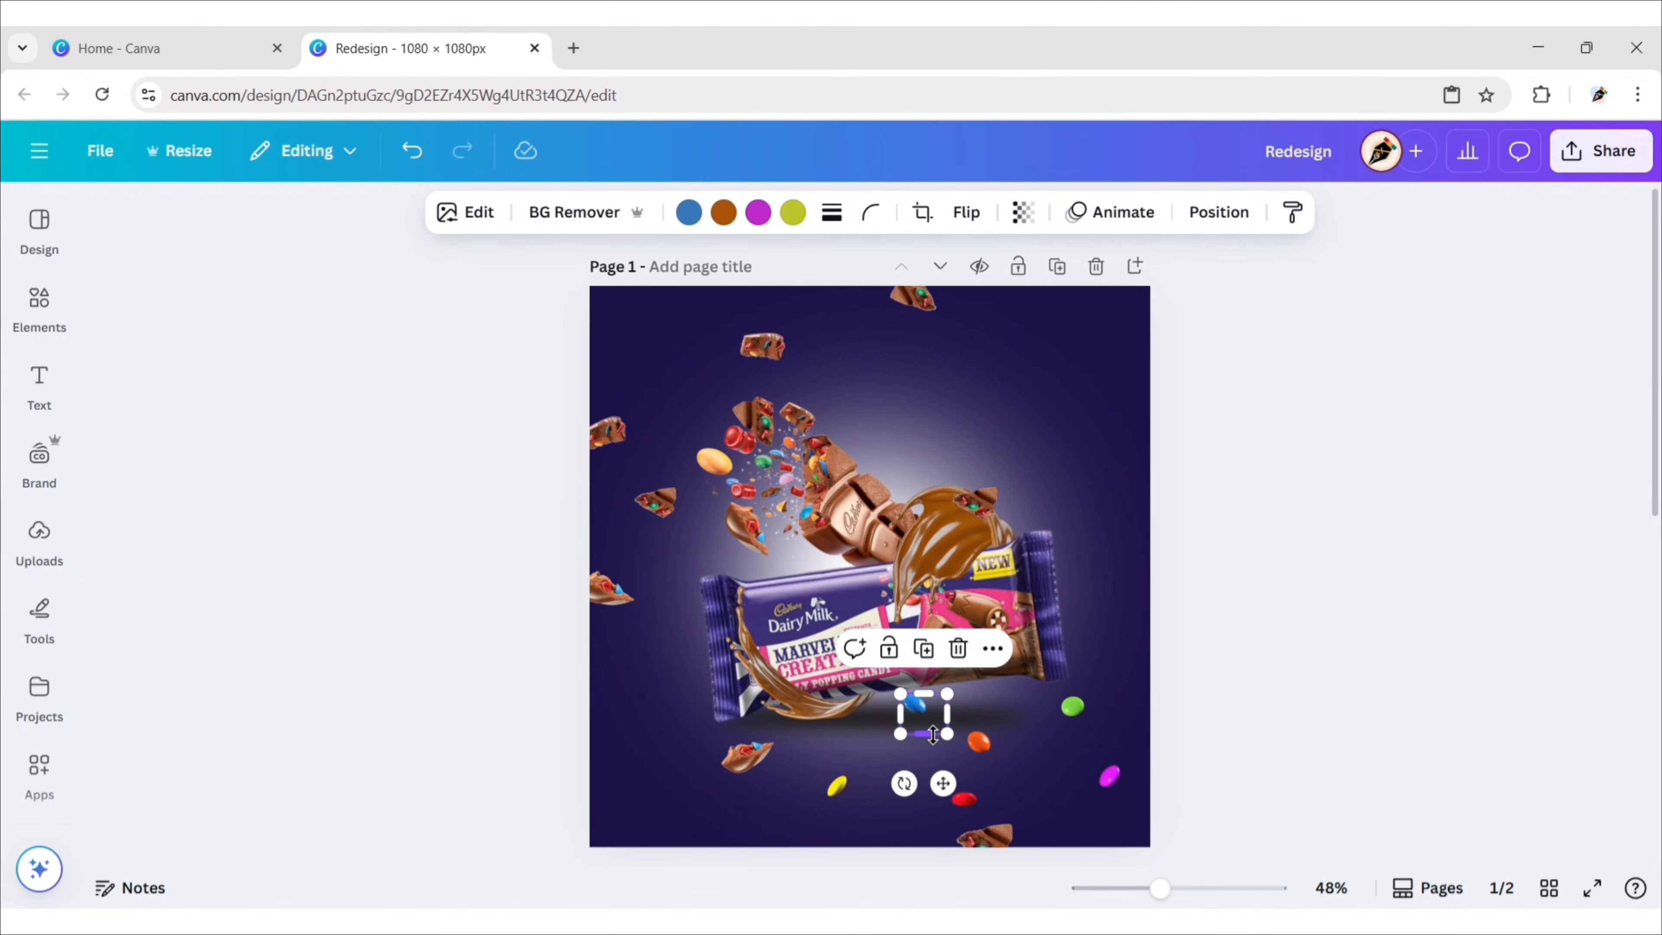
- Select all six single candies and enlarge them together so they spread across the lower part of the page
{"action": "left_click", "coordinate": [837, 785]}
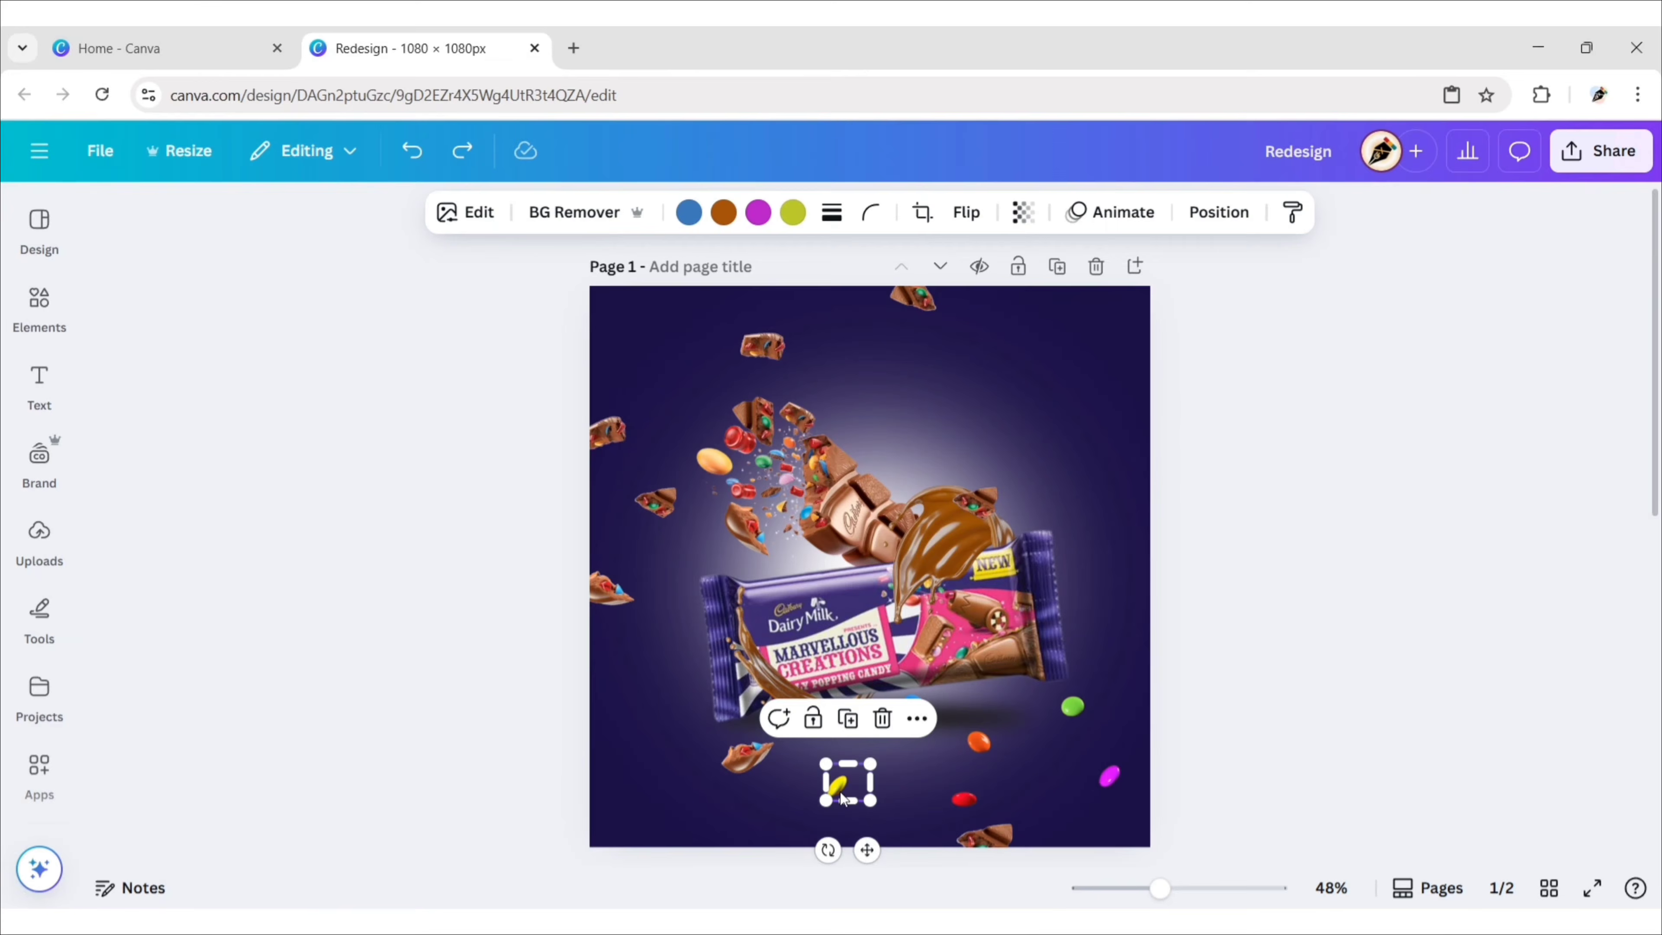
{"action": "left_click", "coordinate": [963, 795], "text": "shift"}
{"action": "left_click", "coordinate": [1107, 776], "text": "shift"}
{"action": "left_click", "coordinate": [1073, 709], "text": "shift"}
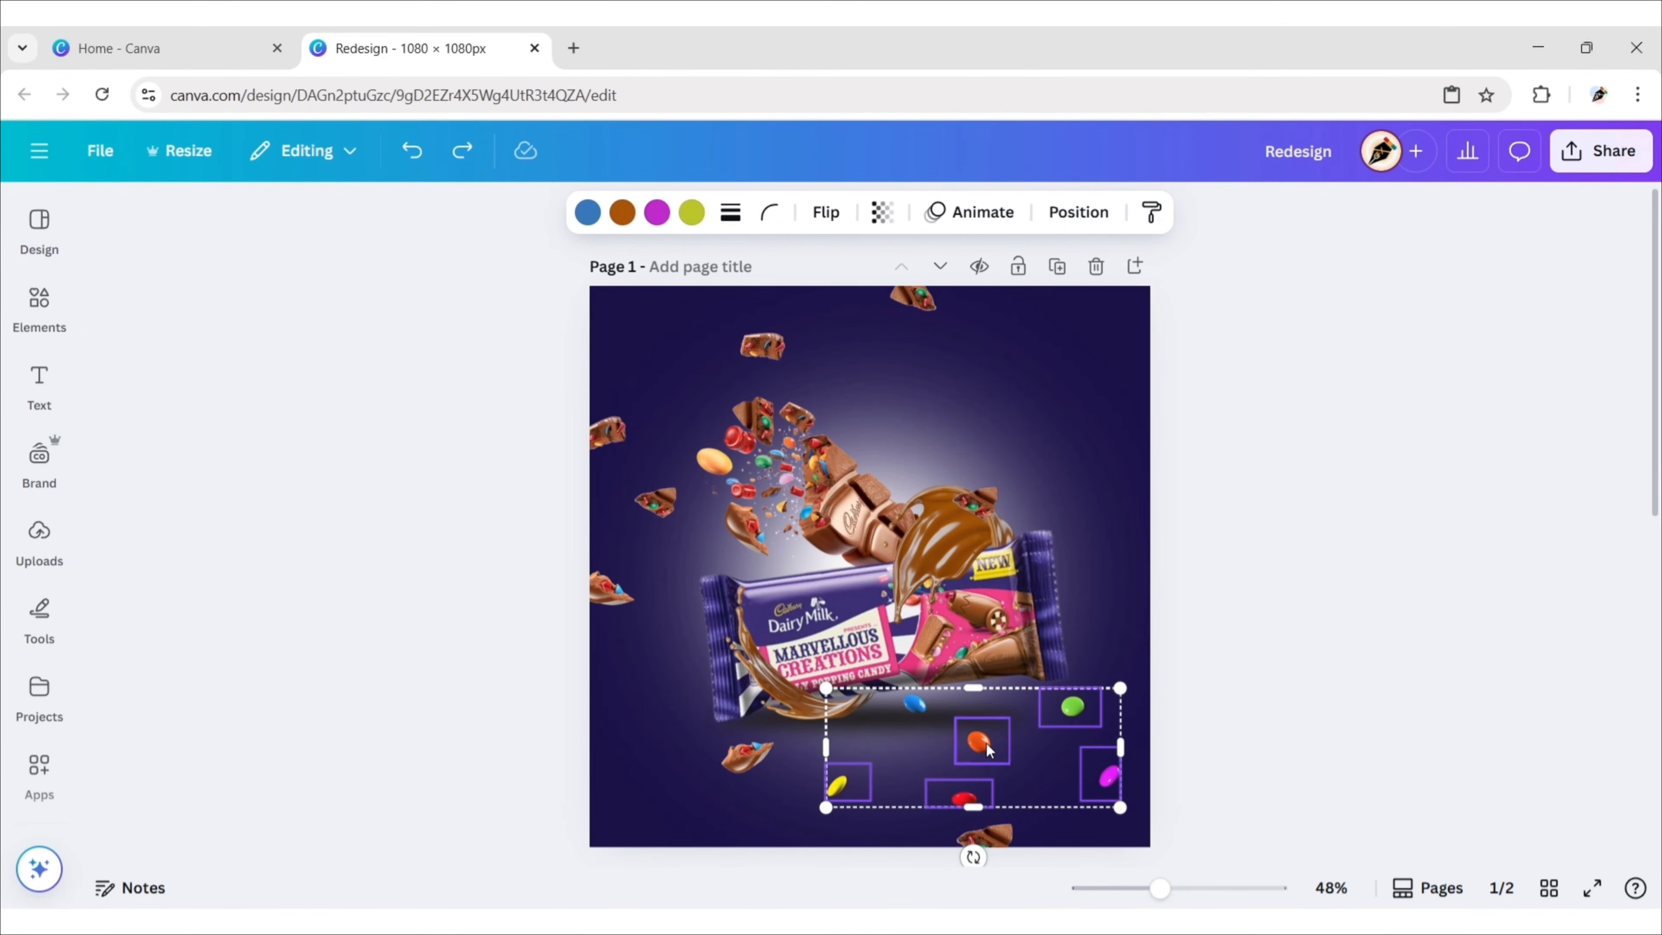
{"action": "left_click", "coordinate": [982, 742], "text": "shift"}
{"action": "left_click", "coordinate": [915, 708], "text": "shift"}
{"action": "left_click_drag", "start_coordinate": [826, 808], "coordinate": [668, 824]}
{"action": "left_click_drag", "start_coordinate": [910, 793], "coordinate": [910, 771]}
{"action": "left_click_drag", "start_coordinate": [684, 842], "coordinate": [670, 834]}
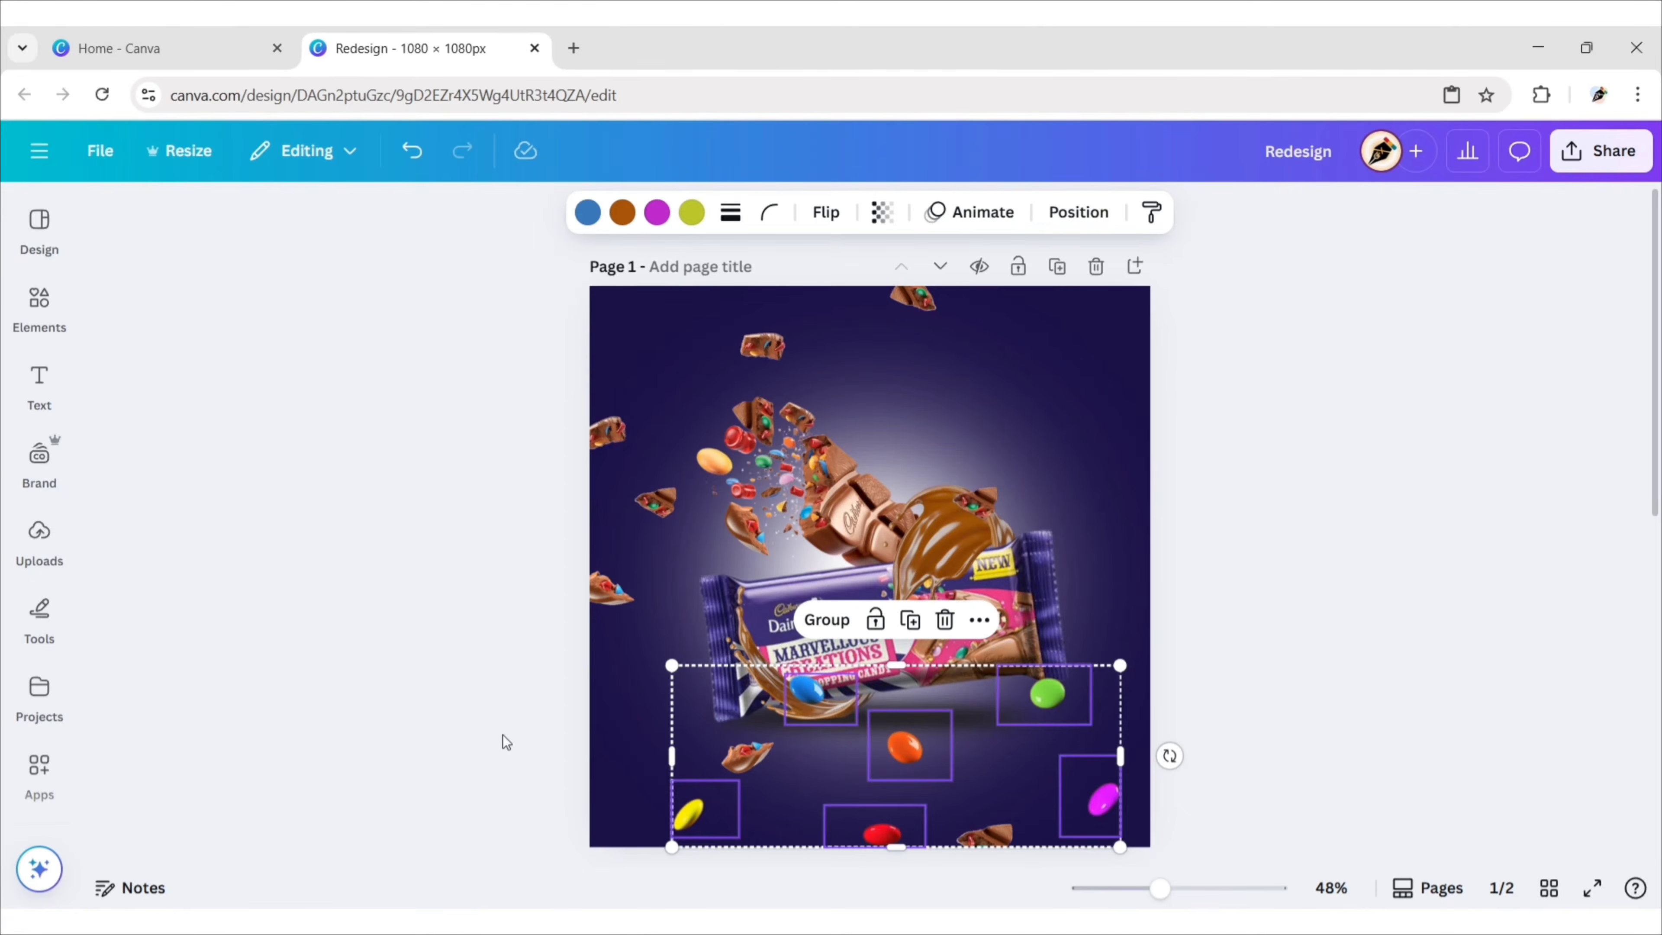
- Place one blue candy left of the wrapper and a rotated copy near the page's right edge above the wrapper
{"action": "left_click", "coordinate": [503, 735]}
{"action": "left_click_drag", "start_coordinate": [806, 689], "coordinate": [1100, 556]}
{"action": "left_click", "coordinate": [669, 583]}
{"action": "left_click_drag", "start_coordinate": [1096, 633], "coordinate": [1174, 571]}
{"action": "left_click_drag", "start_coordinate": [1109, 552], "coordinate": [1115, 542]}
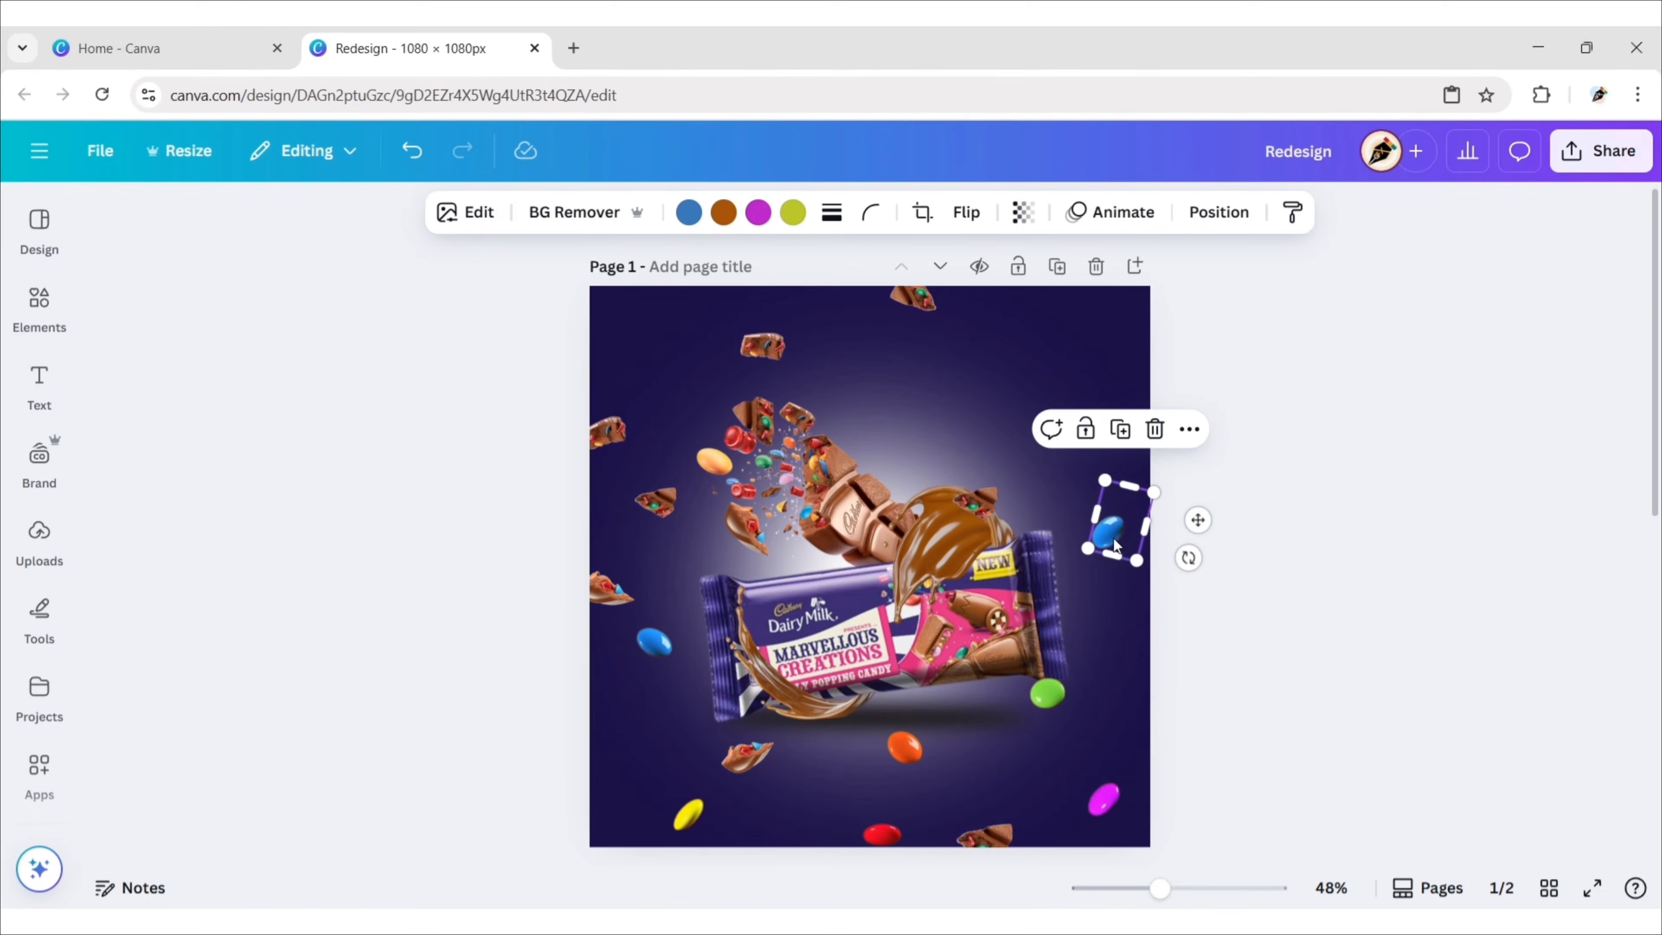
- Place a rotated magenta candy in the page's upper right corner and a second one beside the chunk below the wrapper
{"action": "left_click_drag", "start_coordinate": [1103, 799], "coordinate": [1166, 209]}
{"action": "left_click_drag", "start_coordinate": [1098, 326], "coordinate": [1105, 336]}
{"action": "left_click_drag", "start_coordinate": [1157, 286], "coordinate": [1104, 267]}
{"action": "left_click_drag", "start_coordinate": [1105, 325], "coordinate": [1096, 383]}
{"action": "left_click", "coordinate": [1101, 434]}
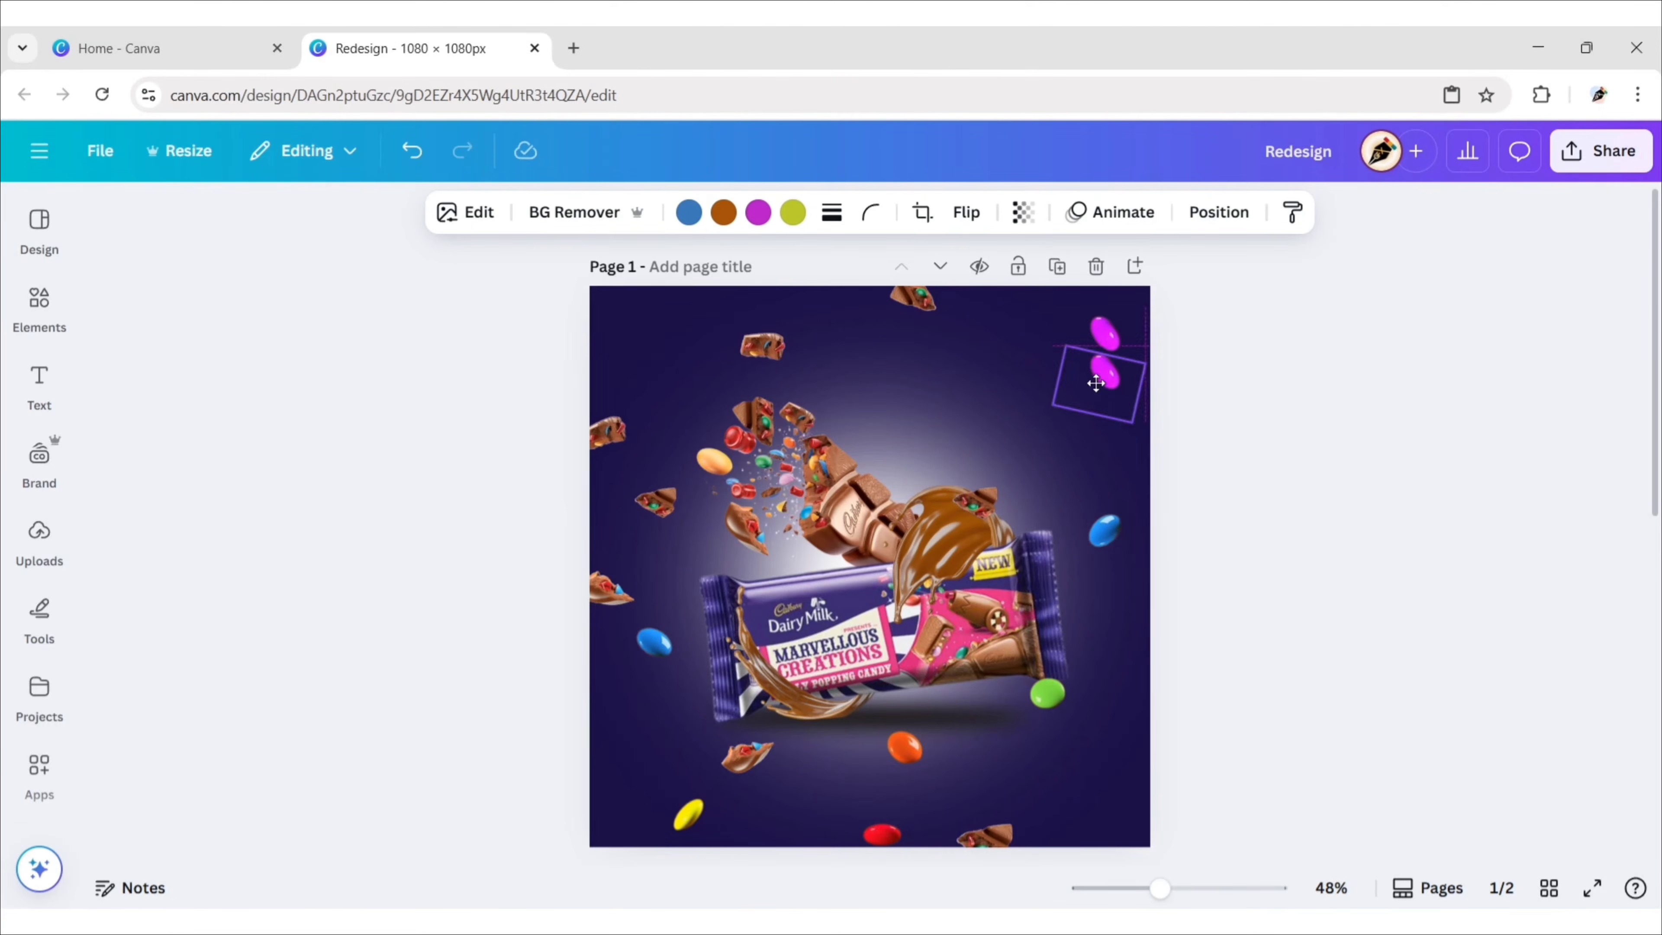
{"action": "left_click_drag", "start_coordinate": [687, 755], "coordinate": [687, 750]}
{"action": "left_click_drag", "start_coordinate": [771, 797], "coordinate": [668, 849]}
{"action": "left_click_drag", "start_coordinate": [695, 759], "coordinate": [692, 751]}
- Place one green candy above the broken chocolate and another below the wrapper's right end
{"action": "left_click", "coordinate": [1214, 603]}
{"action": "left_click_drag", "start_coordinate": [1049, 694], "coordinate": [840, 374]}
{"action": "left_click", "coordinate": [1025, 666]}
{"action": "left_click", "coordinate": [527, 557]}
- Place one yellow candy at the page's bottom left edge and a rotated copy at the top edge beside the chunk
{"action": "left_click_drag", "start_coordinate": [692, 815], "coordinate": [743, 834]}
{"action": "left_click_drag", "start_coordinate": [643, 836], "coordinate": [782, 274]}
{"action": "left_click", "coordinate": [654, 759]}
{"action": "left_click_drag", "start_coordinate": [847, 314], "coordinate": [858, 292]}
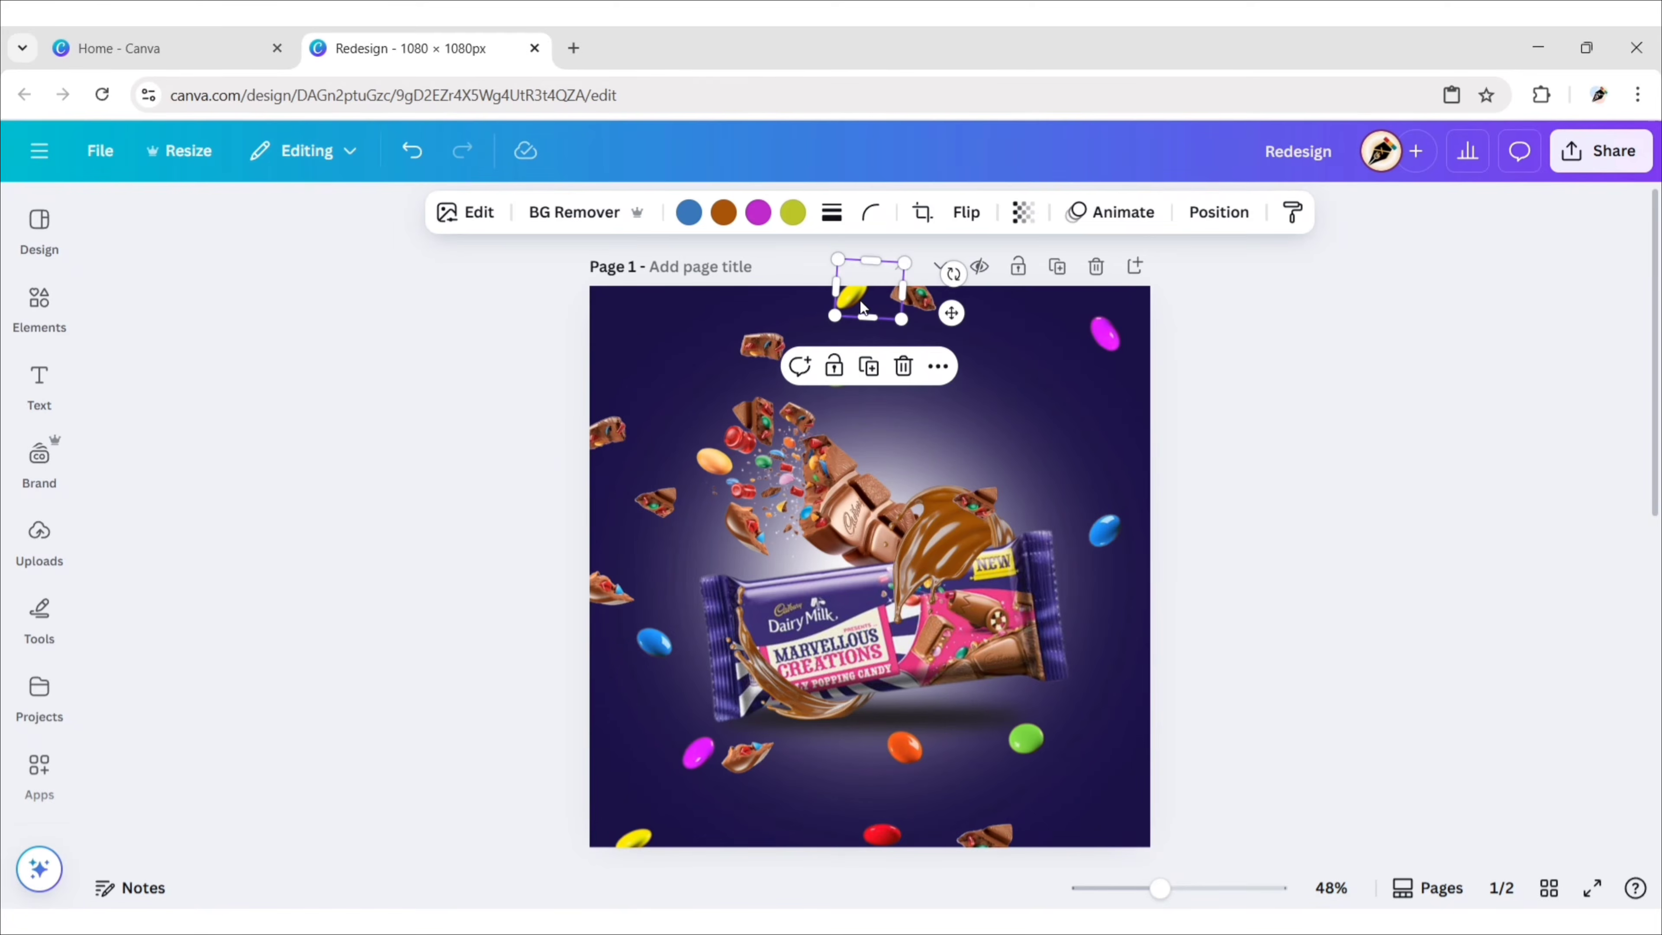
{"action": "left_click", "coordinate": [1202, 557]}
- Place one orange candy partly off the lower right page edge and a rotated copy in the upper left area
{"action": "left_click_drag", "start_coordinate": [905, 746], "coordinate": [1140, 786]}
{"action": "left_click", "coordinate": [1150, 704]}
{"action": "left_click_drag", "start_coordinate": [1246, 786], "coordinate": [642, 390]}
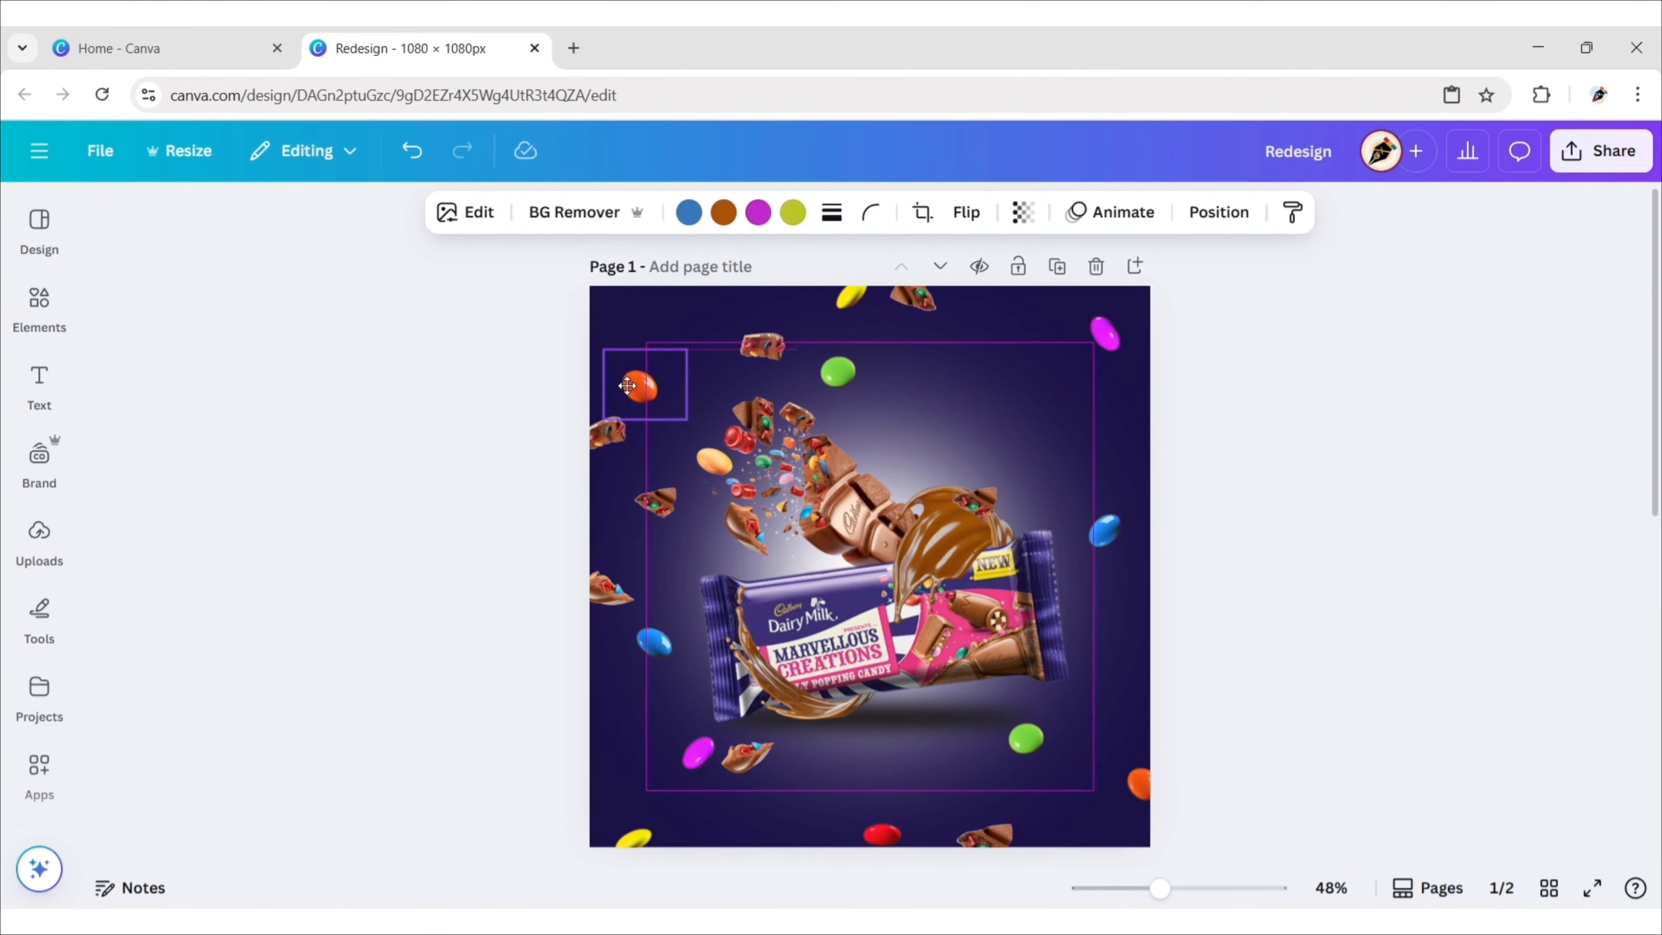
{"action": "left_click_drag", "start_coordinate": [642, 450], "coordinate": [696, 447]}
{"action": "left_click_drag", "start_coordinate": [643, 391], "coordinate": [640, 395]}
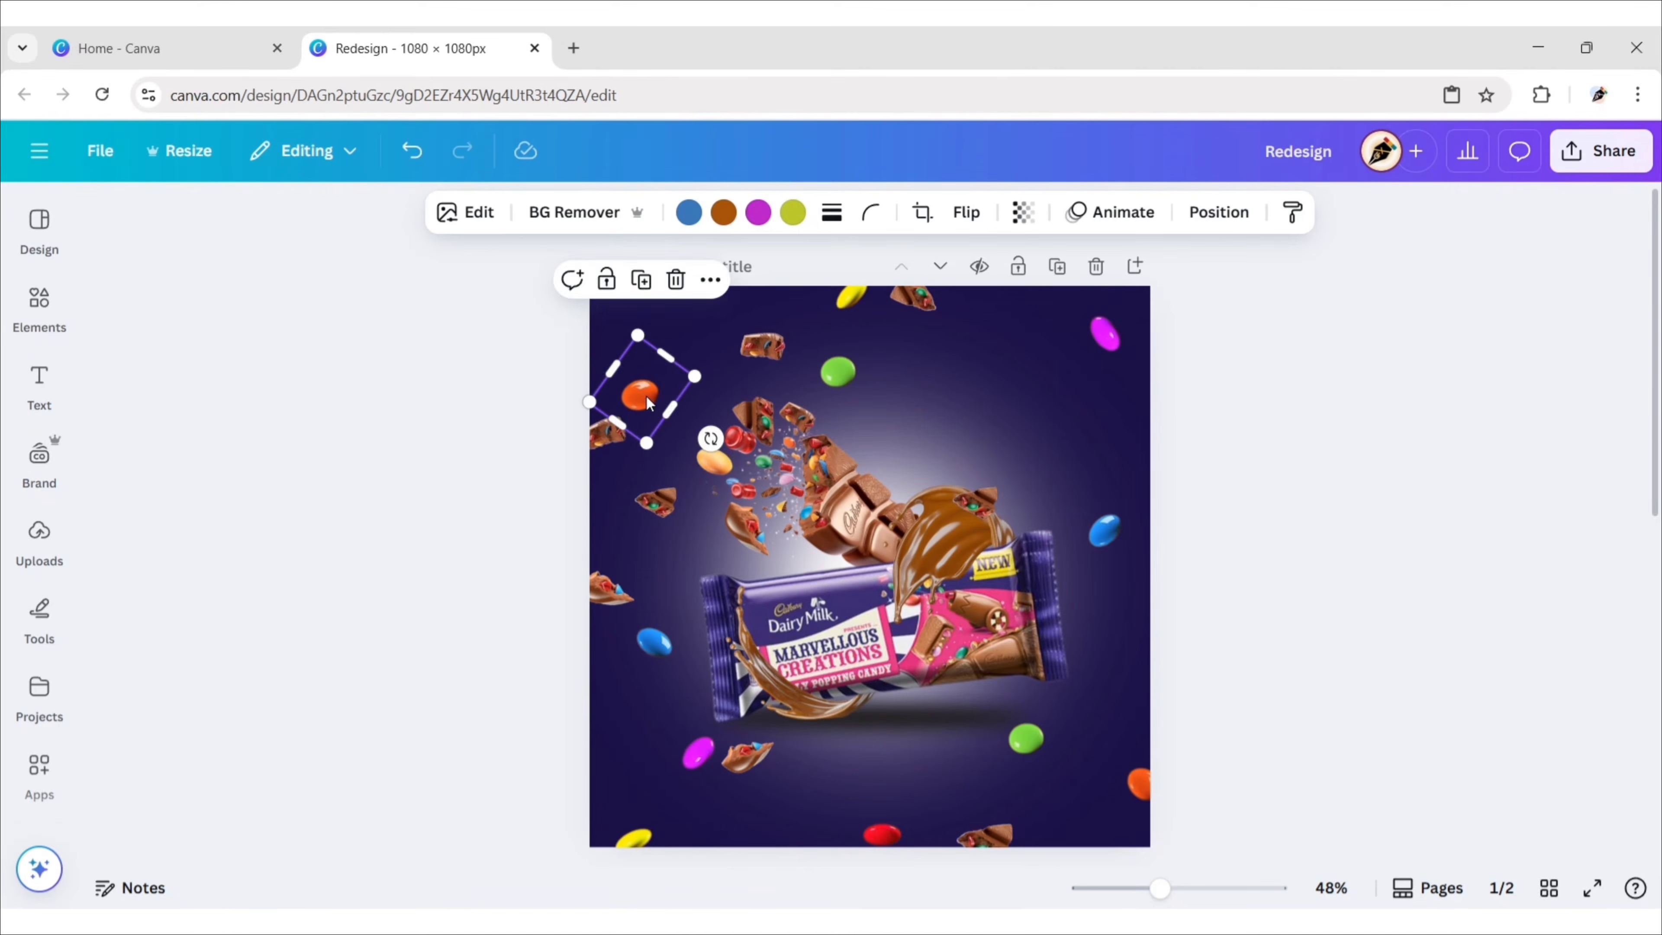
- Place one red candy near the page's left edge and another partly off the right edge beside the wrapper
{"action": "left_click", "coordinate": [678, 681]}
{"action": "left_click", "coordinate": [882, 834]}
{"action": "left_click_drag", "start_coordinate": [882, 834], "coordinate": [682, 653]}
{"action": "left_click_drag", "start_coordinate": [643, 553], "coordinate": [1145, 631]}
{"action": "left_click", "coordinate": [632, 463]}
{"action": "left_click", "coordinate": [1331, 470]}
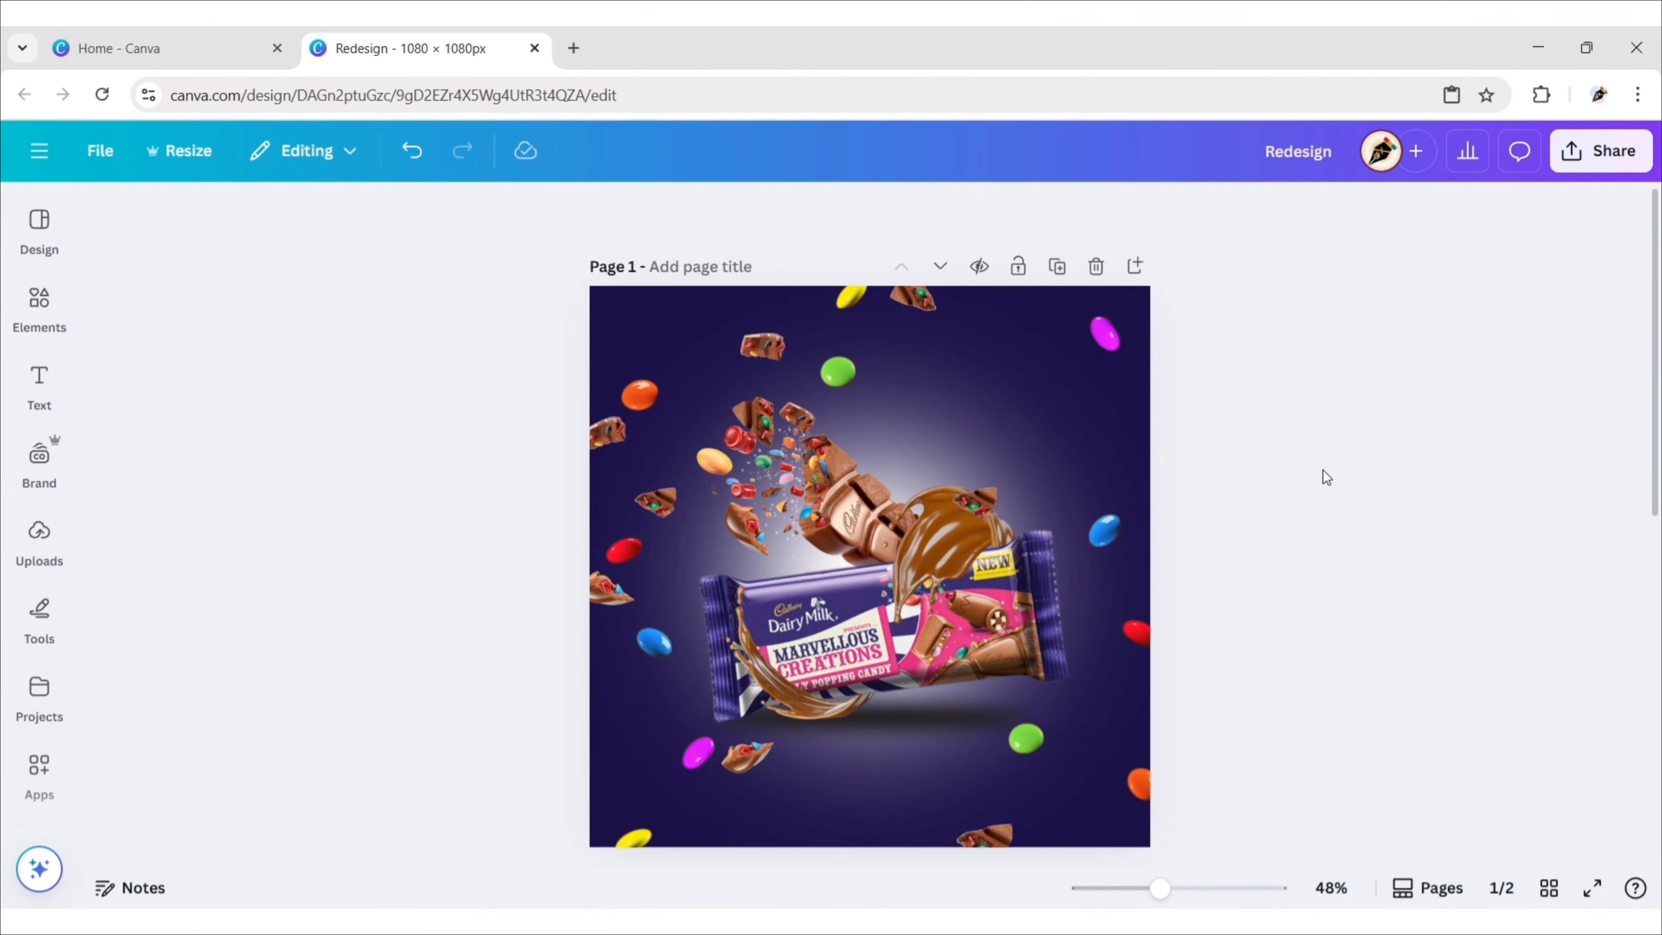
- Duplicate the broken chocolate artwork beside the original and extract two of the copy's red gummy pieces with Magic Grab
{"action": "left_click", "coordinate": [794, 465]}
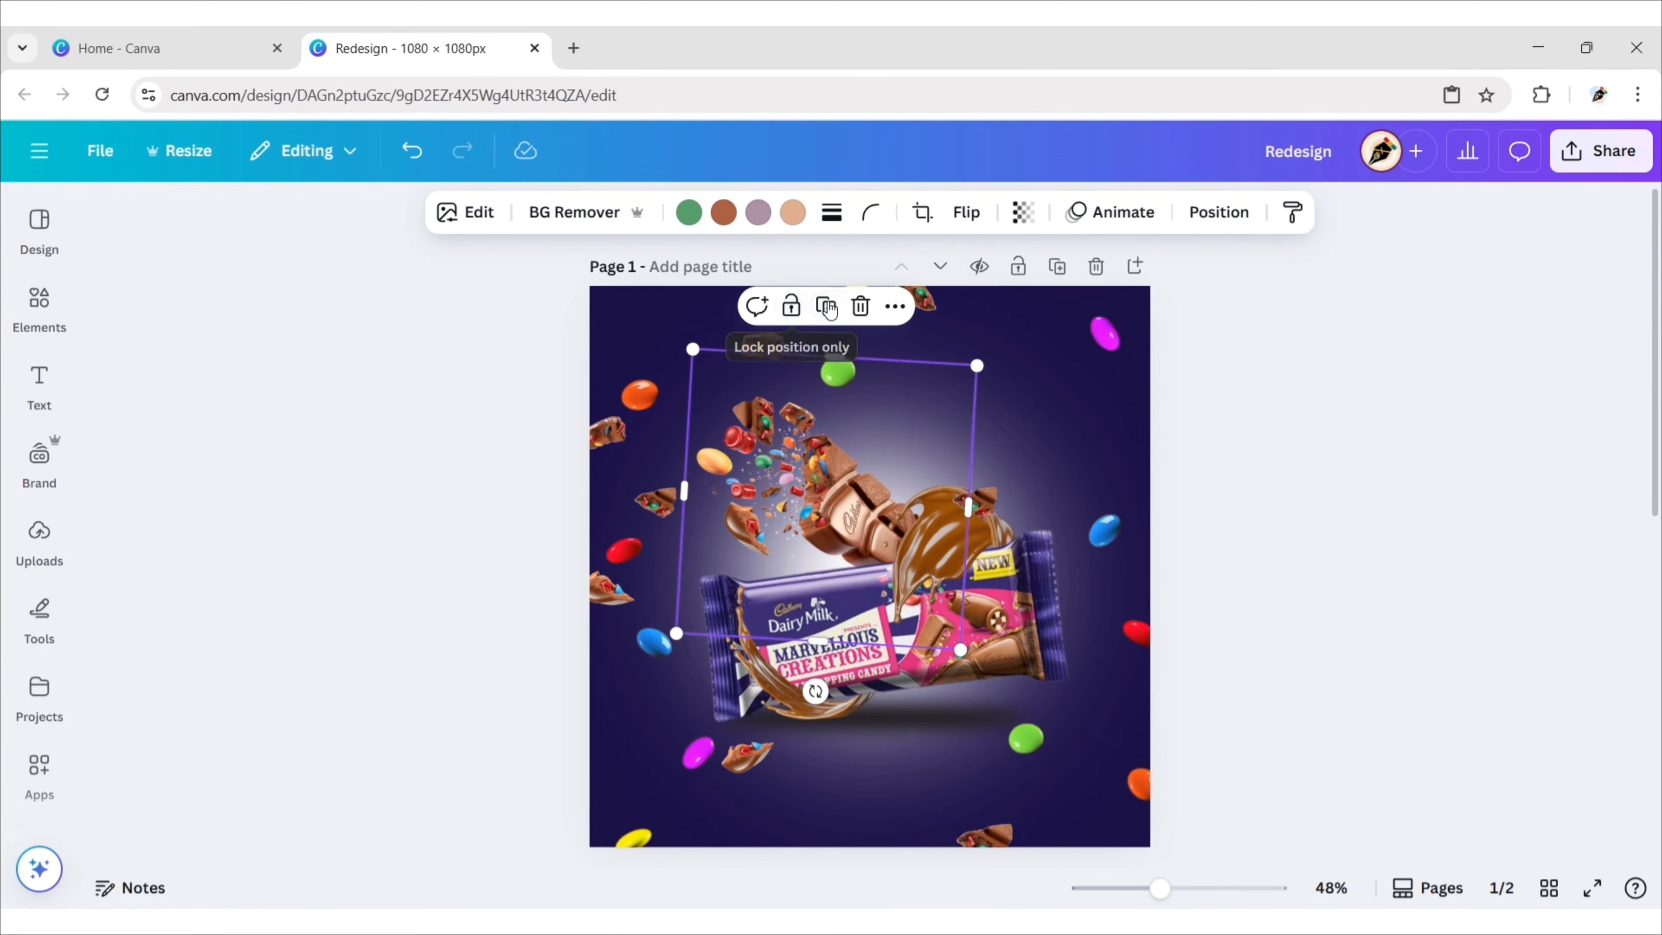
{"action": "left_click_drag", "start_coordinate": [864, 536], "coordinate": [1084, 500]}
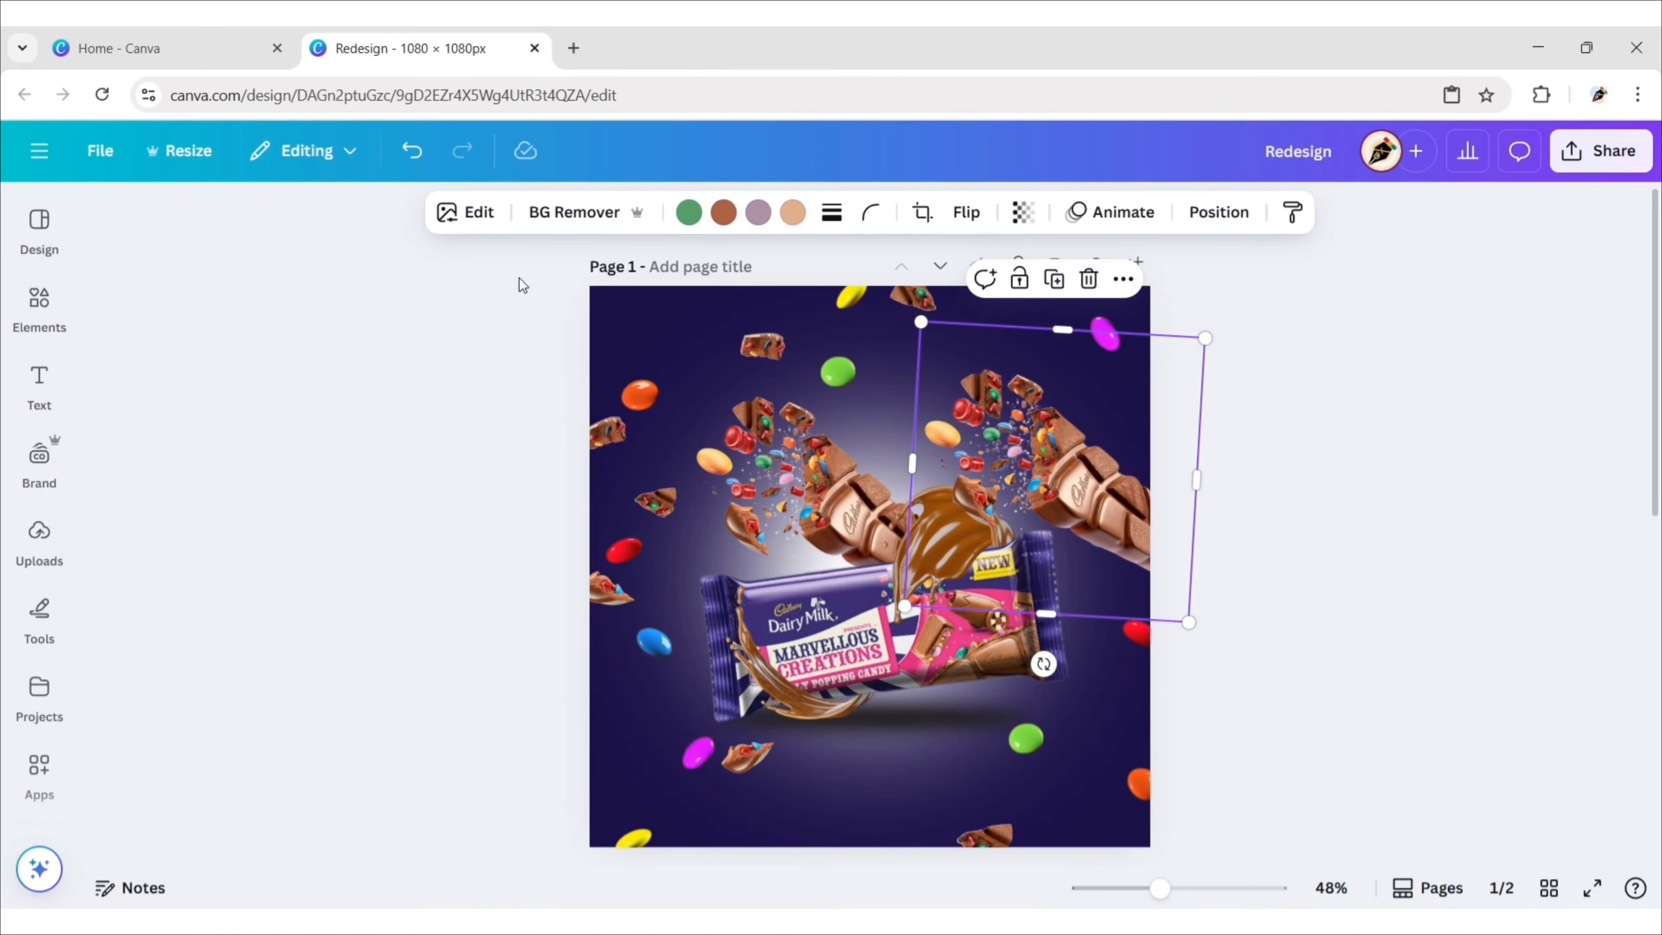
{"action": "left_click", "coordinate": [463, 219]}
{"action": "left_click", "coordinate": [429, 586]}
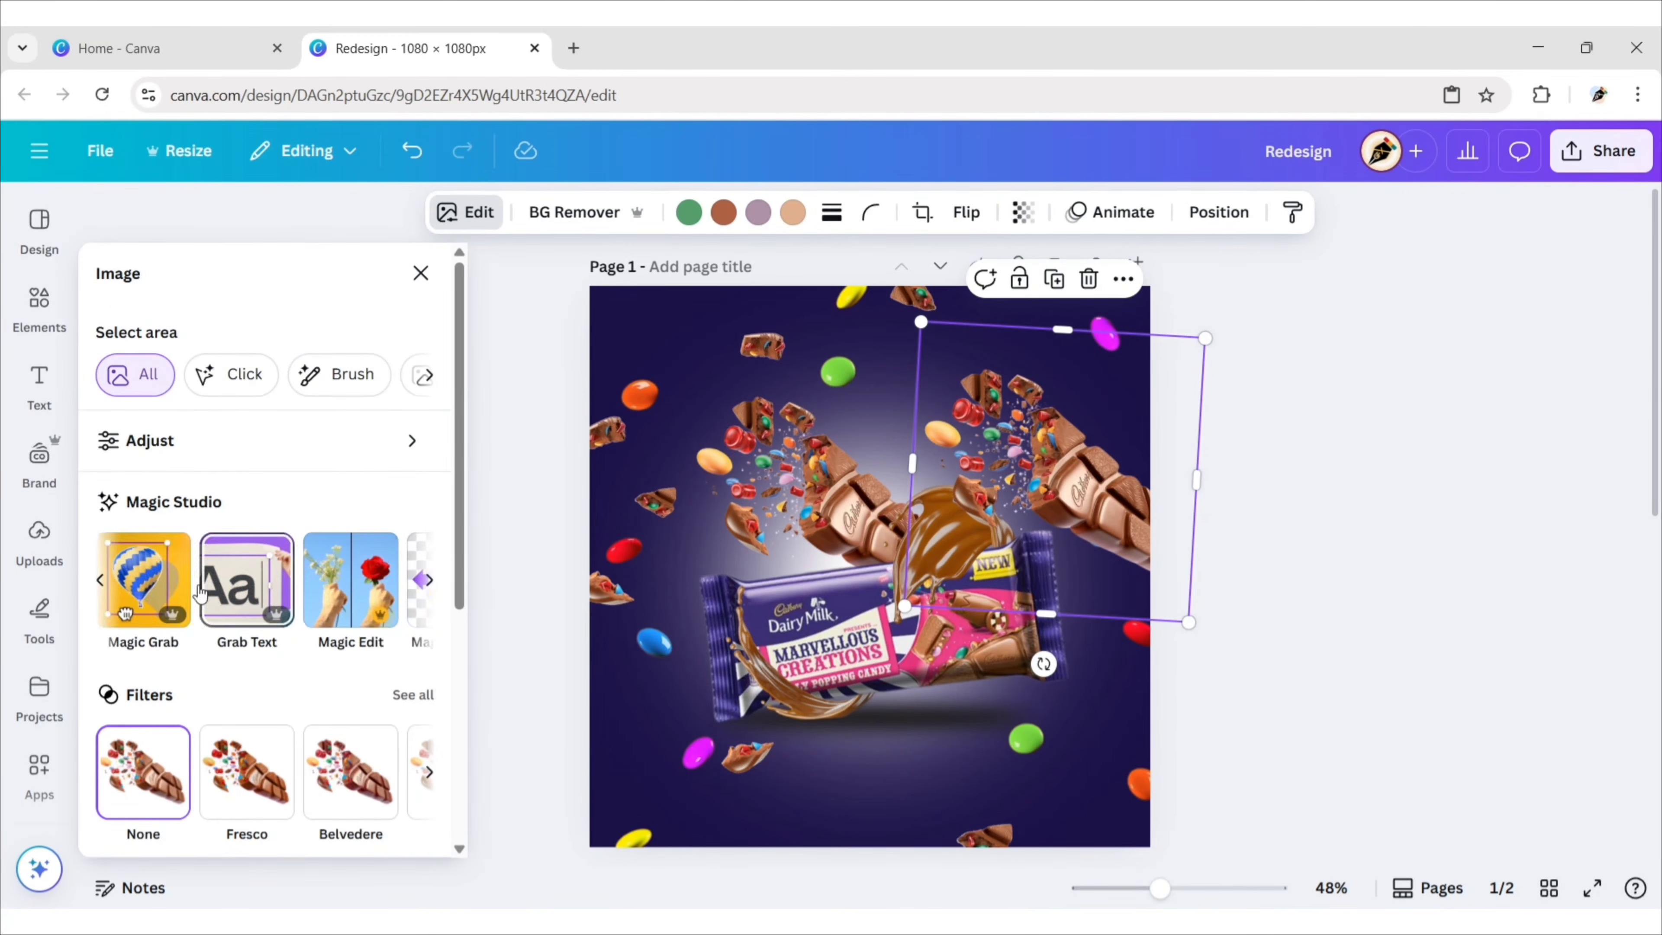
{"action": "left_click", "coordinate": [143, 589]}
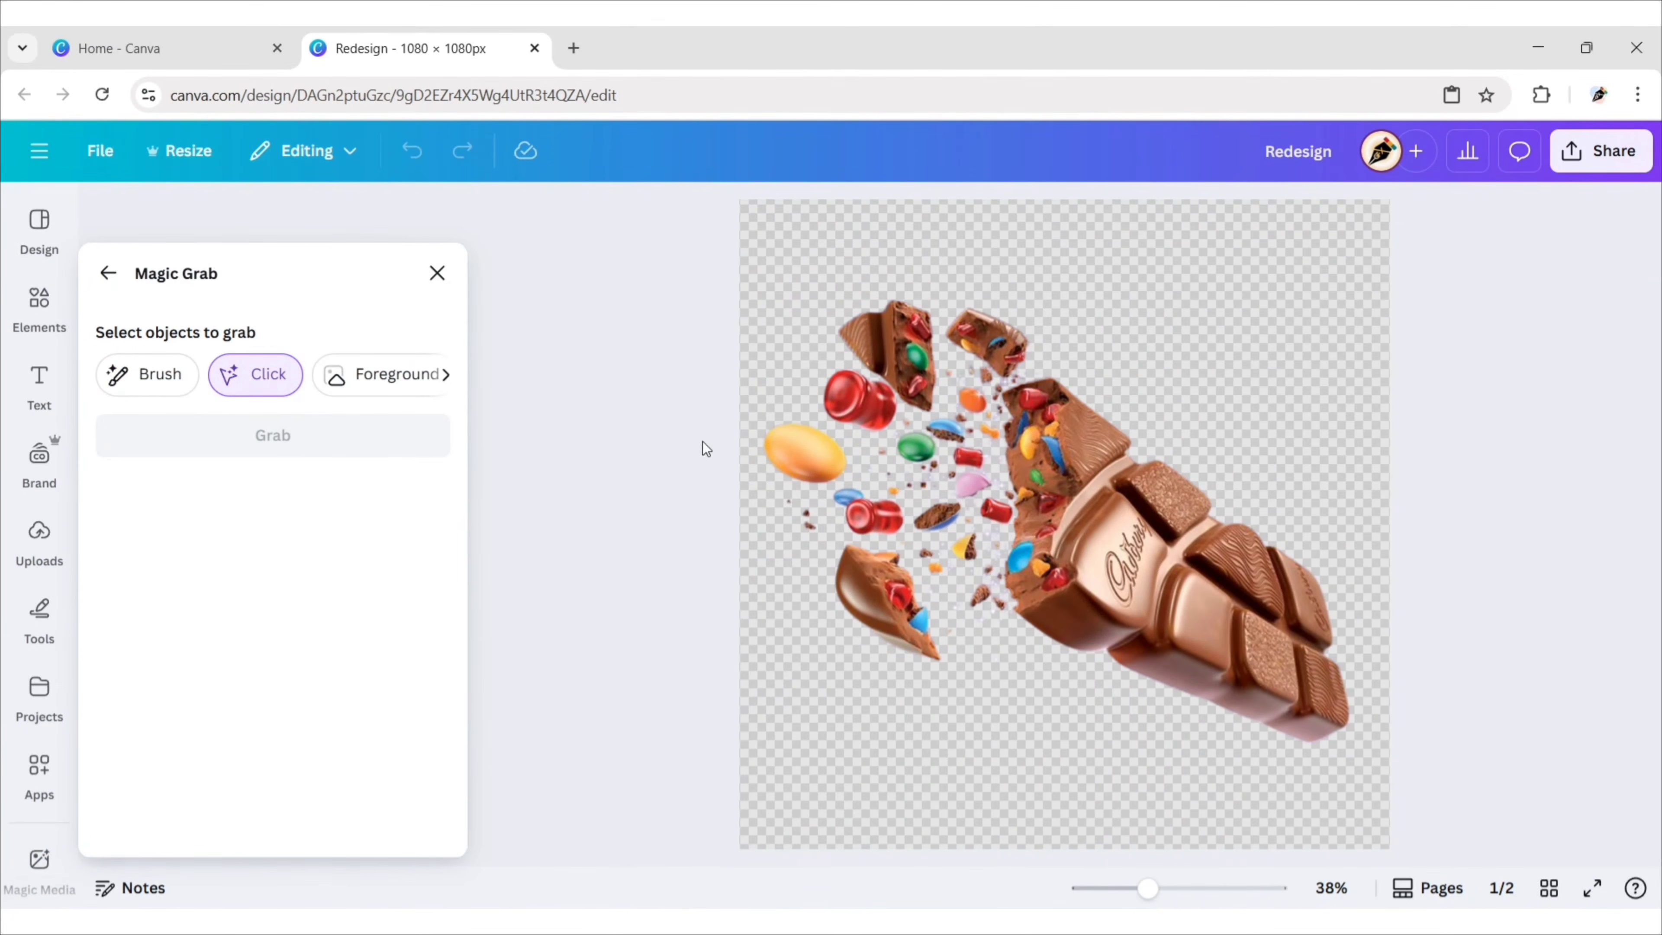
{"action": "left_click", "coordinate": [859, 414]}
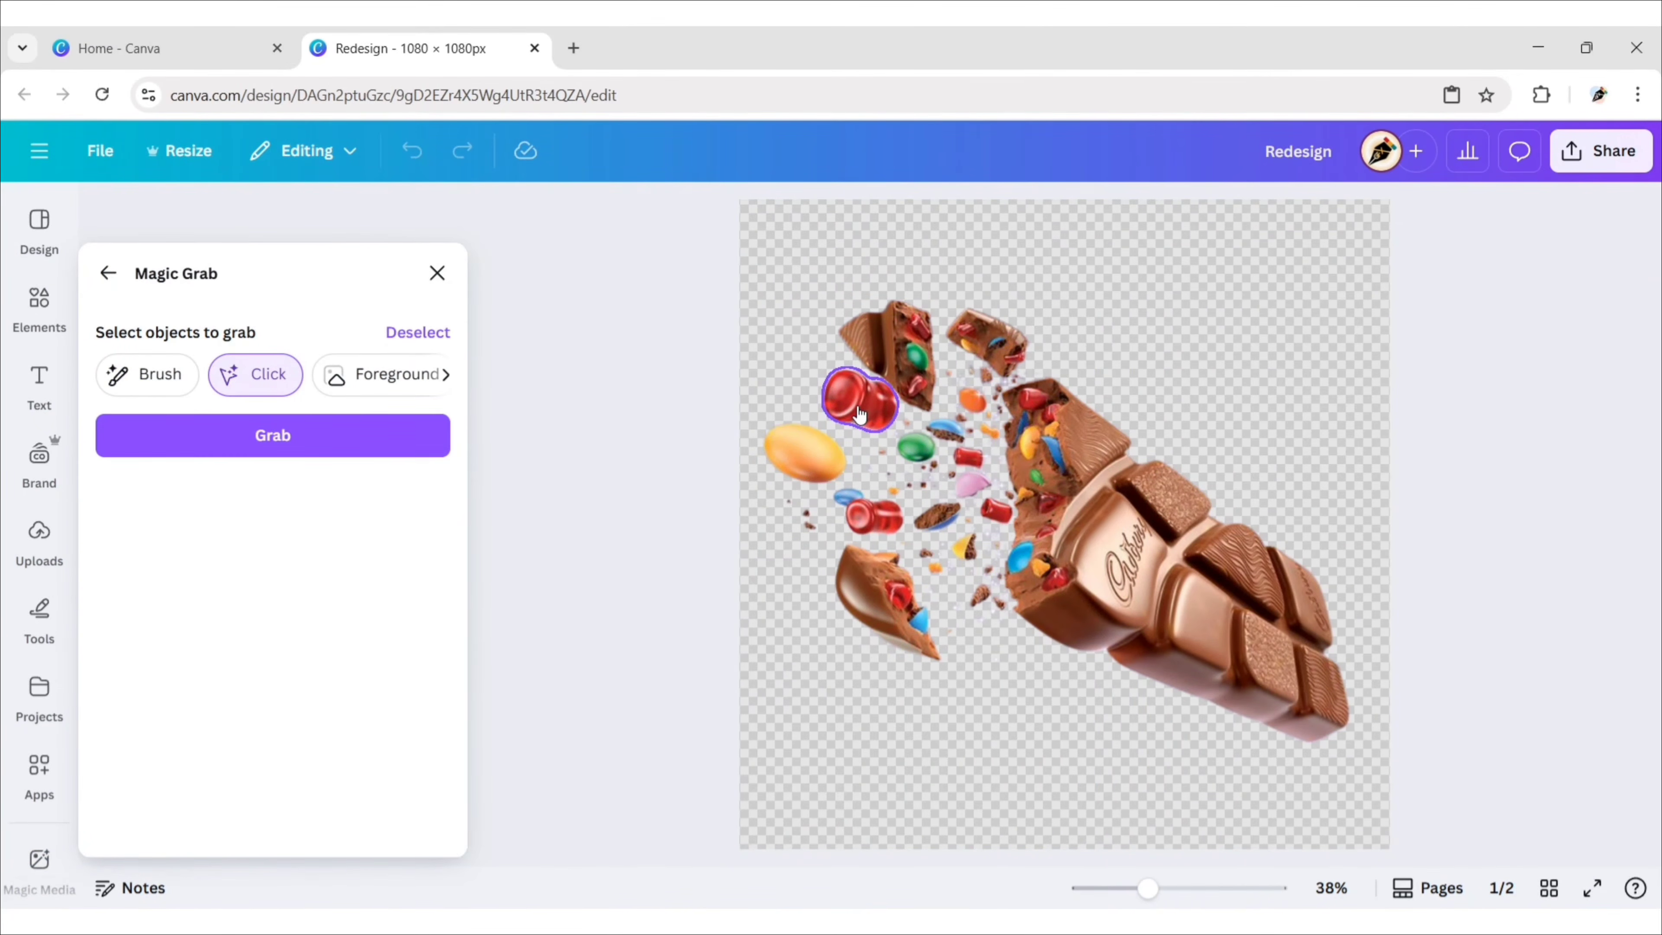
{"action": "left_click", "coordinate": [967, 457]}
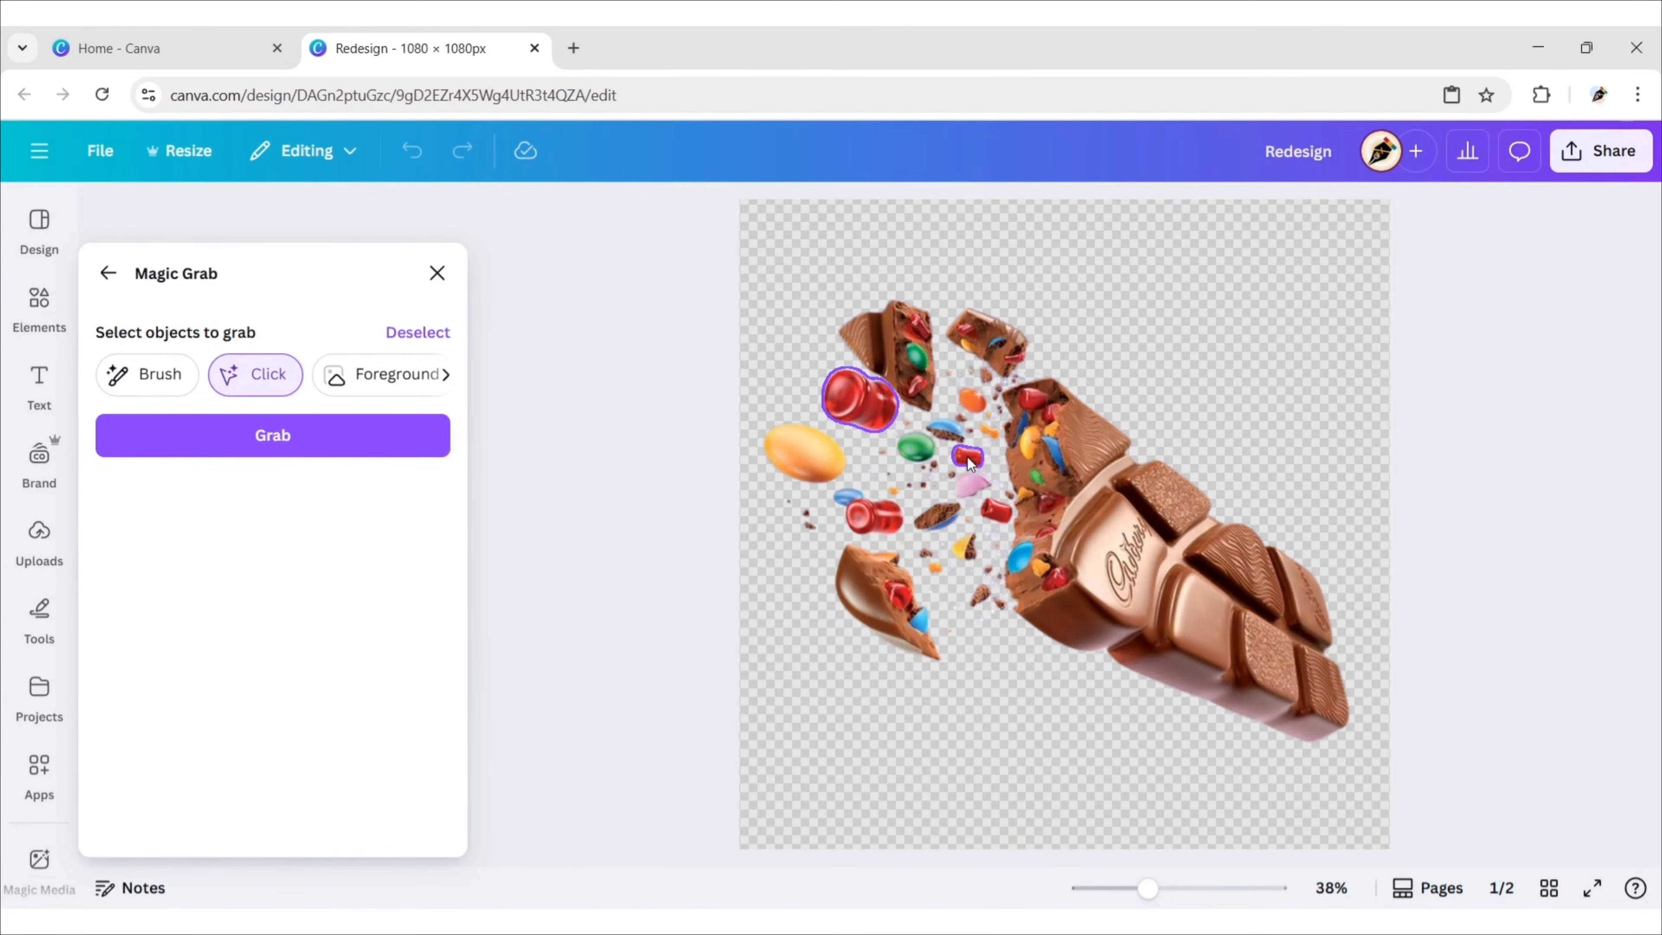
{"action": "left_click", "coordinate": [285, 442]}
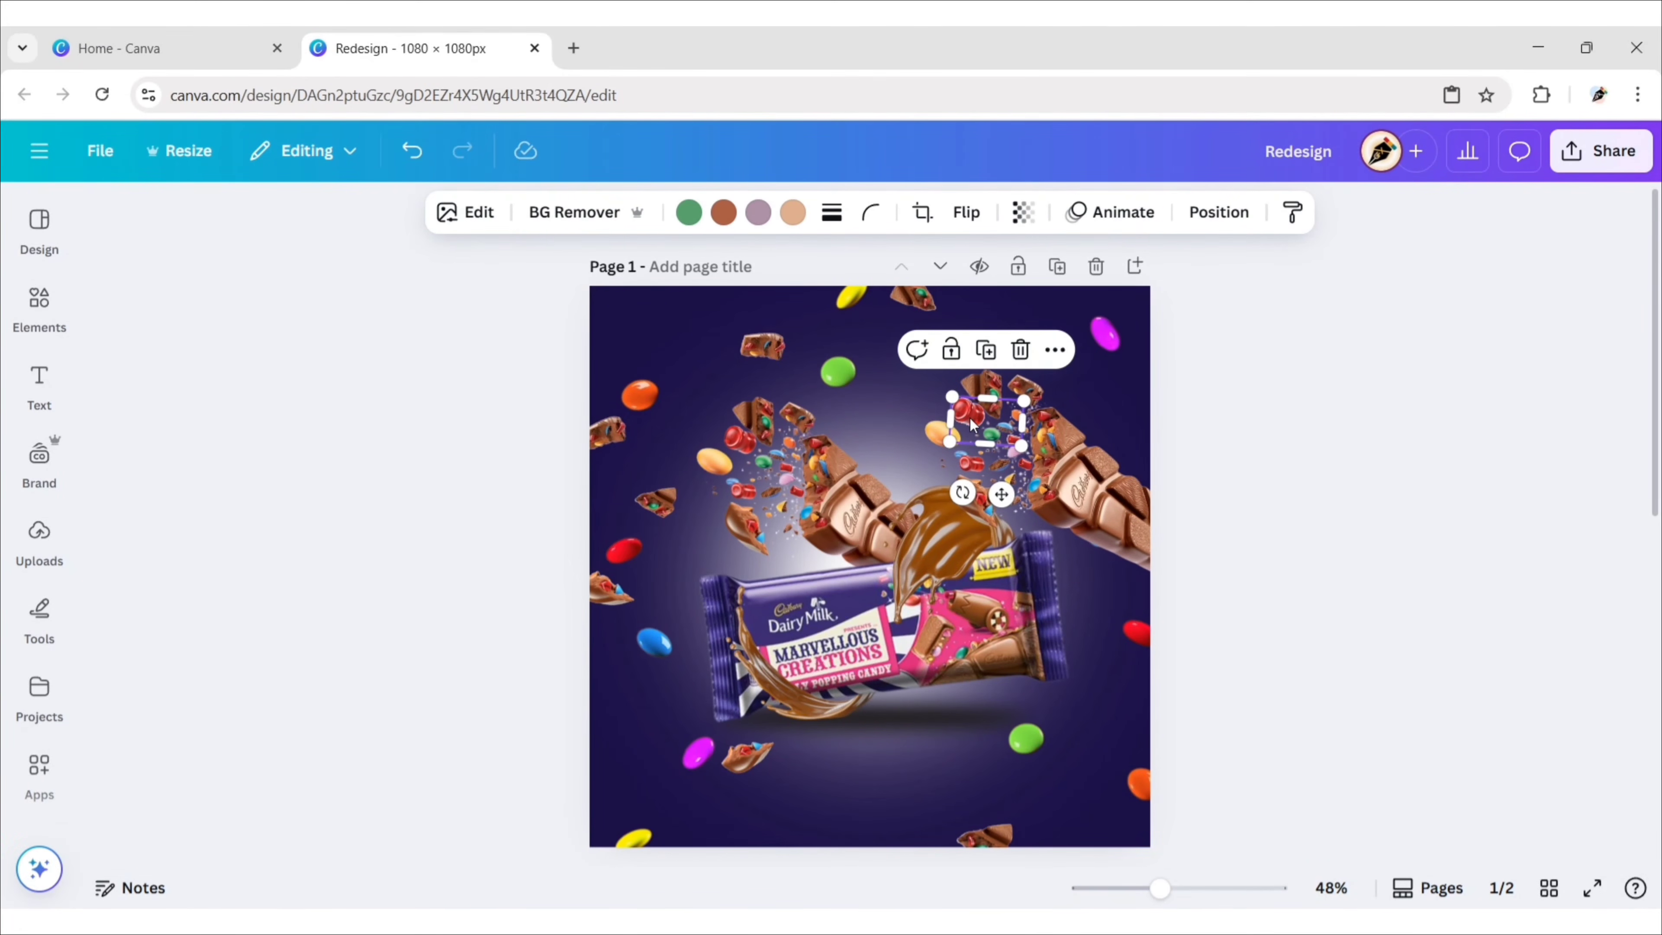
- Move the grabbed gummies to the top of the page and delete the leftover duplicate chocolate artwork
{"action": "left_click_drag", "start_coordinate": [972, 422], "coordinate": [1016, 367]}
{"action": "left_click_drag", "start_coordinate": [973, 362], "coordinate": [1052, 348]}
{"action": "left_click", "coordinate": [903, 364]}
{"action": "left_click", "coordinate": [1261, 408]}
- Place a copy of the large red gummy partly off the page's lower left edge, rotated about 12°
{"action": "left_click_drag", "start_coordinate": [1012, 314], "coordinate": [603, 731]}
{"action": "left_click", "coordinate": [1024, 379]}
{"action": "left_click_drag", "start_coordinate": [586, 813], "coordinate": [573, 809]}
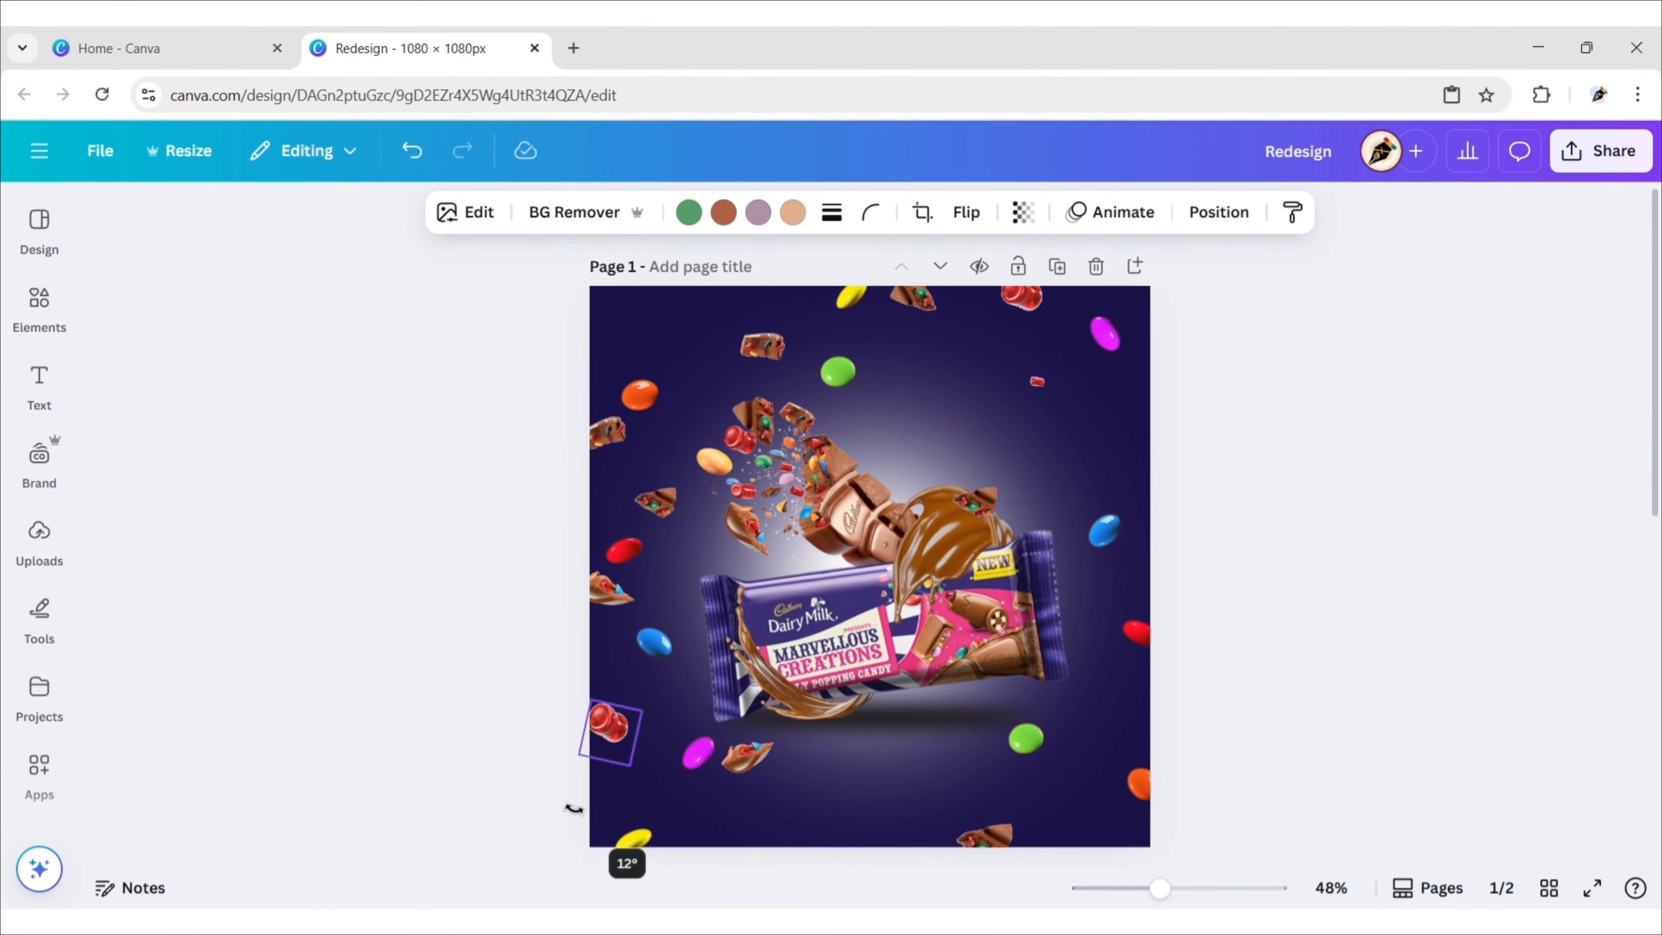
{"action": "left_click_drag", "start_coordinate": [616, 737], "coordinate": [612, 743]}
- Enlarge and rotate the small red gummy and place it near the right edge below the magenta candy
{"action": "left_click", "coordinate": [1034, 382]}
{"action": "left_click_drag", "start_coordinate": [1046, 387], "coordinate": [1061, 410]}
{"action": "left_click_drag", "start_coordinate": [1039, 341], "coordinate": [1033, 397]}
{"action": "left_click_drag", "start_coordinate": [1062, 404], "coordinate": [1120, 397]}
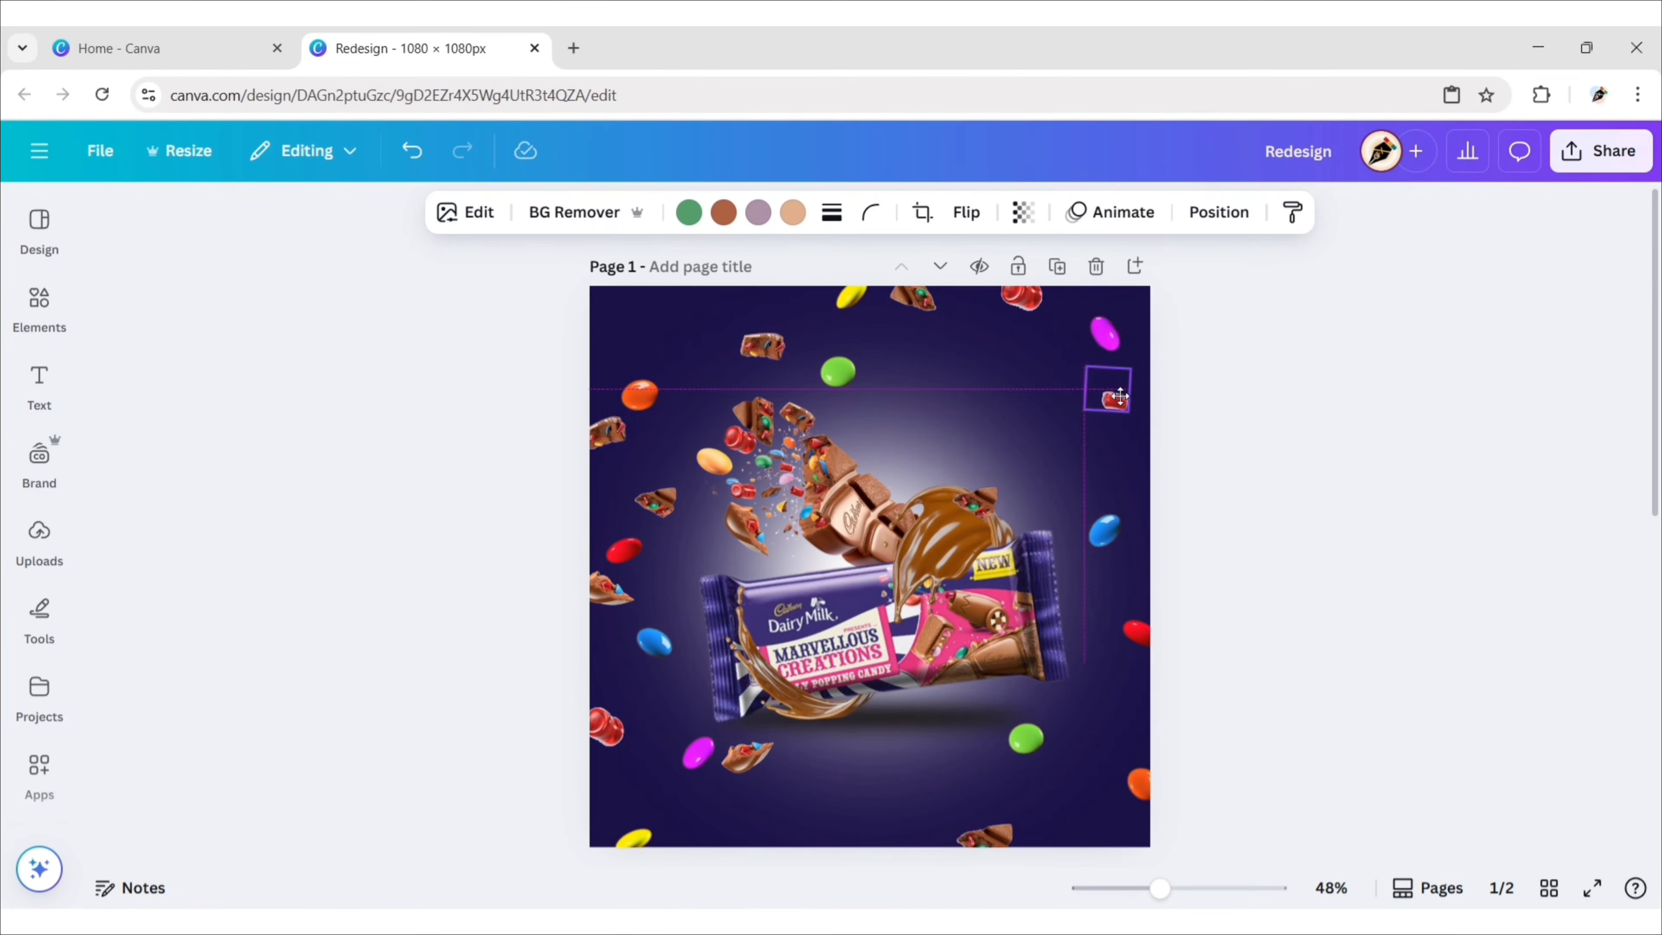
{"action": "left_click_drag", "start_coordinate": [1118, 470], "coordinate": [1119, 470]}
- Add copies of the small red gummy at the bottom right of the page and at the top above the upper left chunk
{"action": "left_click_drag", "start_coordinate": [1118, 403], "coordinate": [1073, 826]}
{"action": "left_click", "coordinate": [1100, 319]}
{"action": "left_click_drag", "start_coordinate": [991, 832], "coordinate": [766, 294]}
{"action": "left_click", "coordinate": [1069, 746]}
- Duplicate the large red gummy from the left edge and place the copy partly off the page's bottom edge
{"action": "left_click", "coordinate": [606, 730]}
{"action": "left_click", "coordinate": [615, 667]}
{"action": "left_click_drag", "start_coordinate": [605, 730], "coordinate": [835, 852]}
{"action": "left_click", "coordinate": [837, 853]}
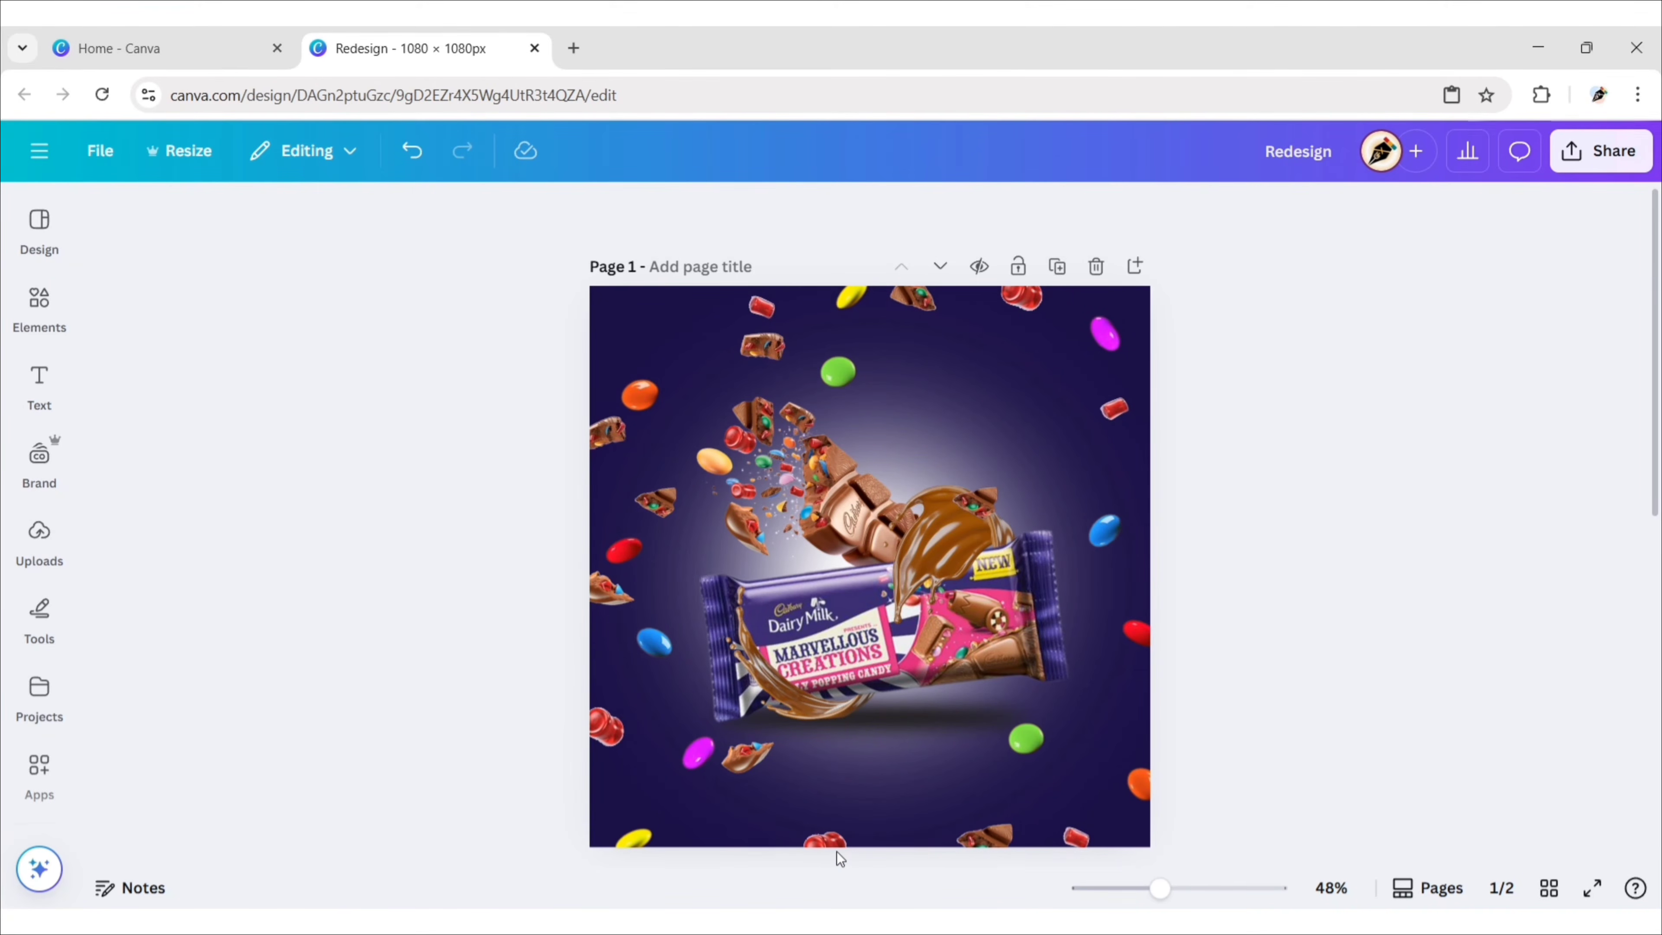
- Select all the scattered candies and gummies around the page and set their transparency to 20
{"action": "left_click", "coordinate": [1079, 838]}
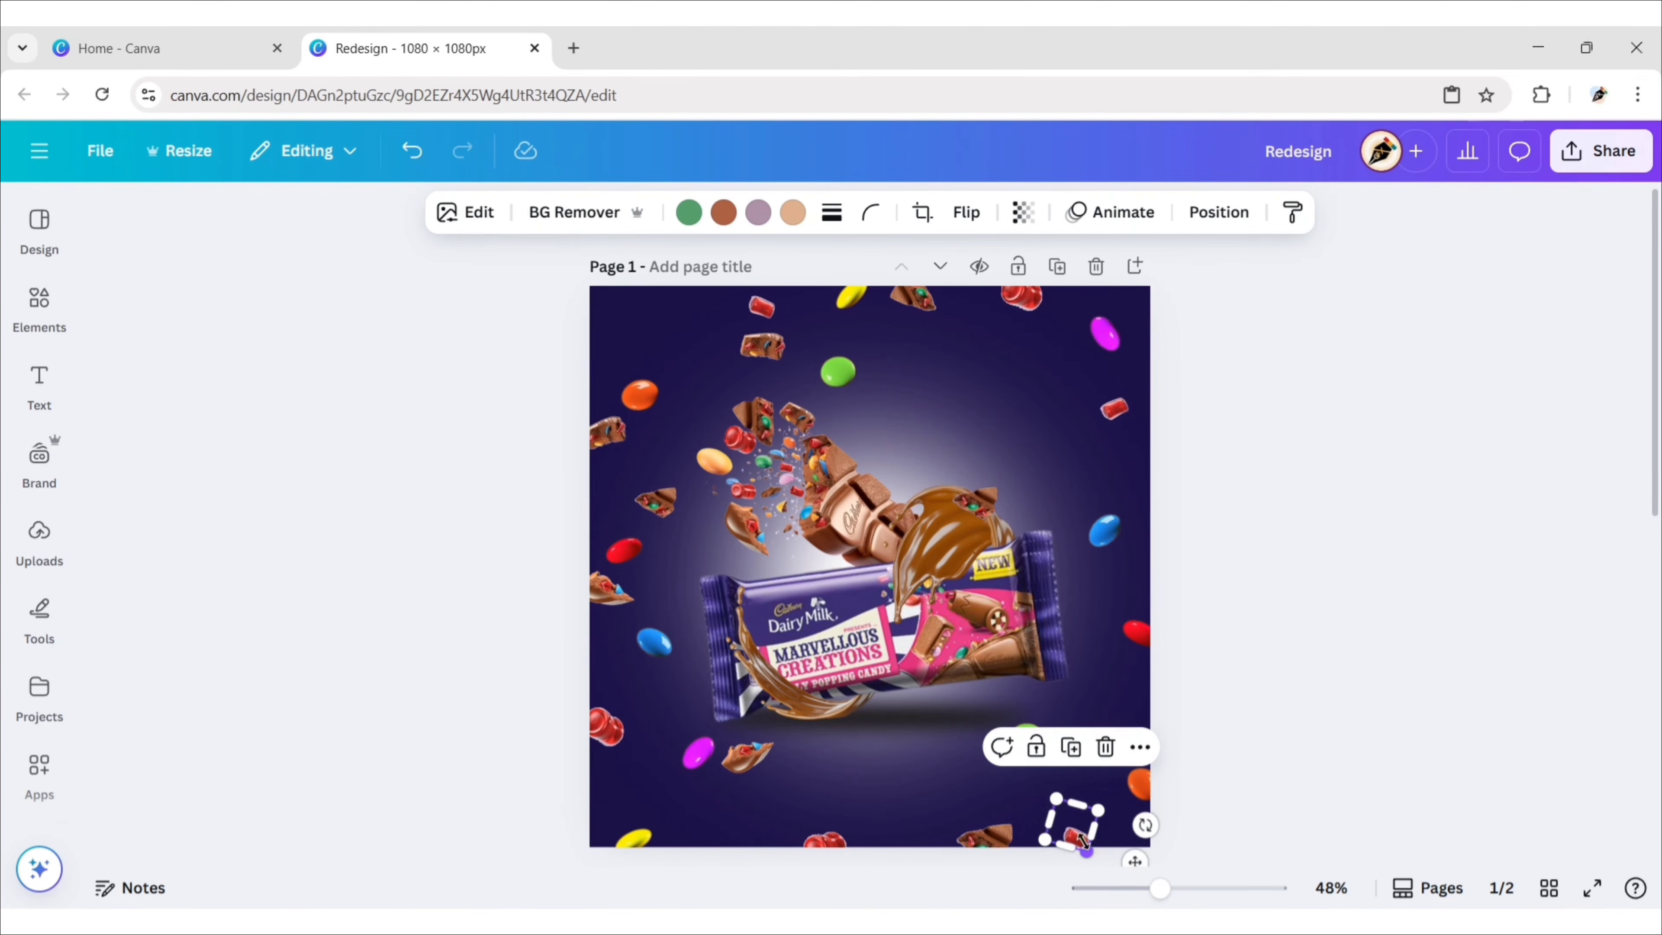
{"action": "left_click", "coordinate": [827, 840], "text": "shift"}
{"action": "left_click", "coordinate": [636, 838], "text": "shift"}
{"action": "left_click", "coordinate": [698, 752], "text": "shift"}
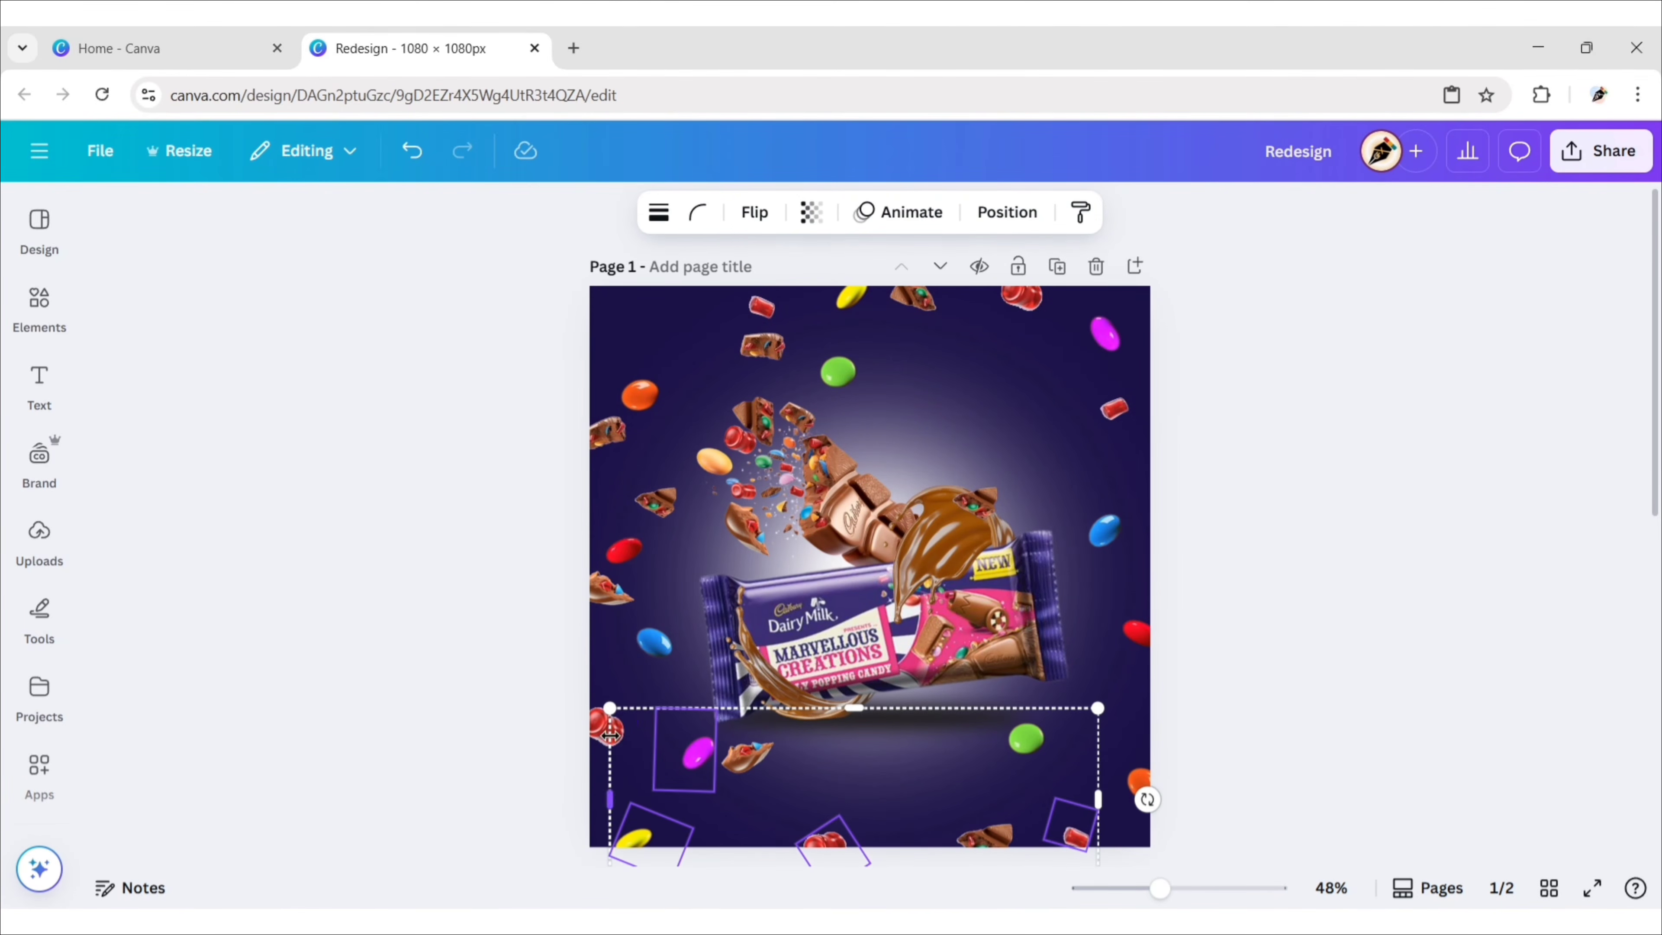
{"action": "left_click", "coordinate": [603, 734], "text": "shift"}
{"action": "left_click", "coordinate": [654, 642], "text": "shift"}
{"action": "left_click", "coordinate": [622, 550], "text": "shift"}
{"action": "left_click", "coordinate": [640, 395], "text": "shift"}
{"action": "left_click", "coordinate": [761, 306], "text": "shift"}
{"action": "left_click", "coordinate": [850, 298], "text": "shift"}
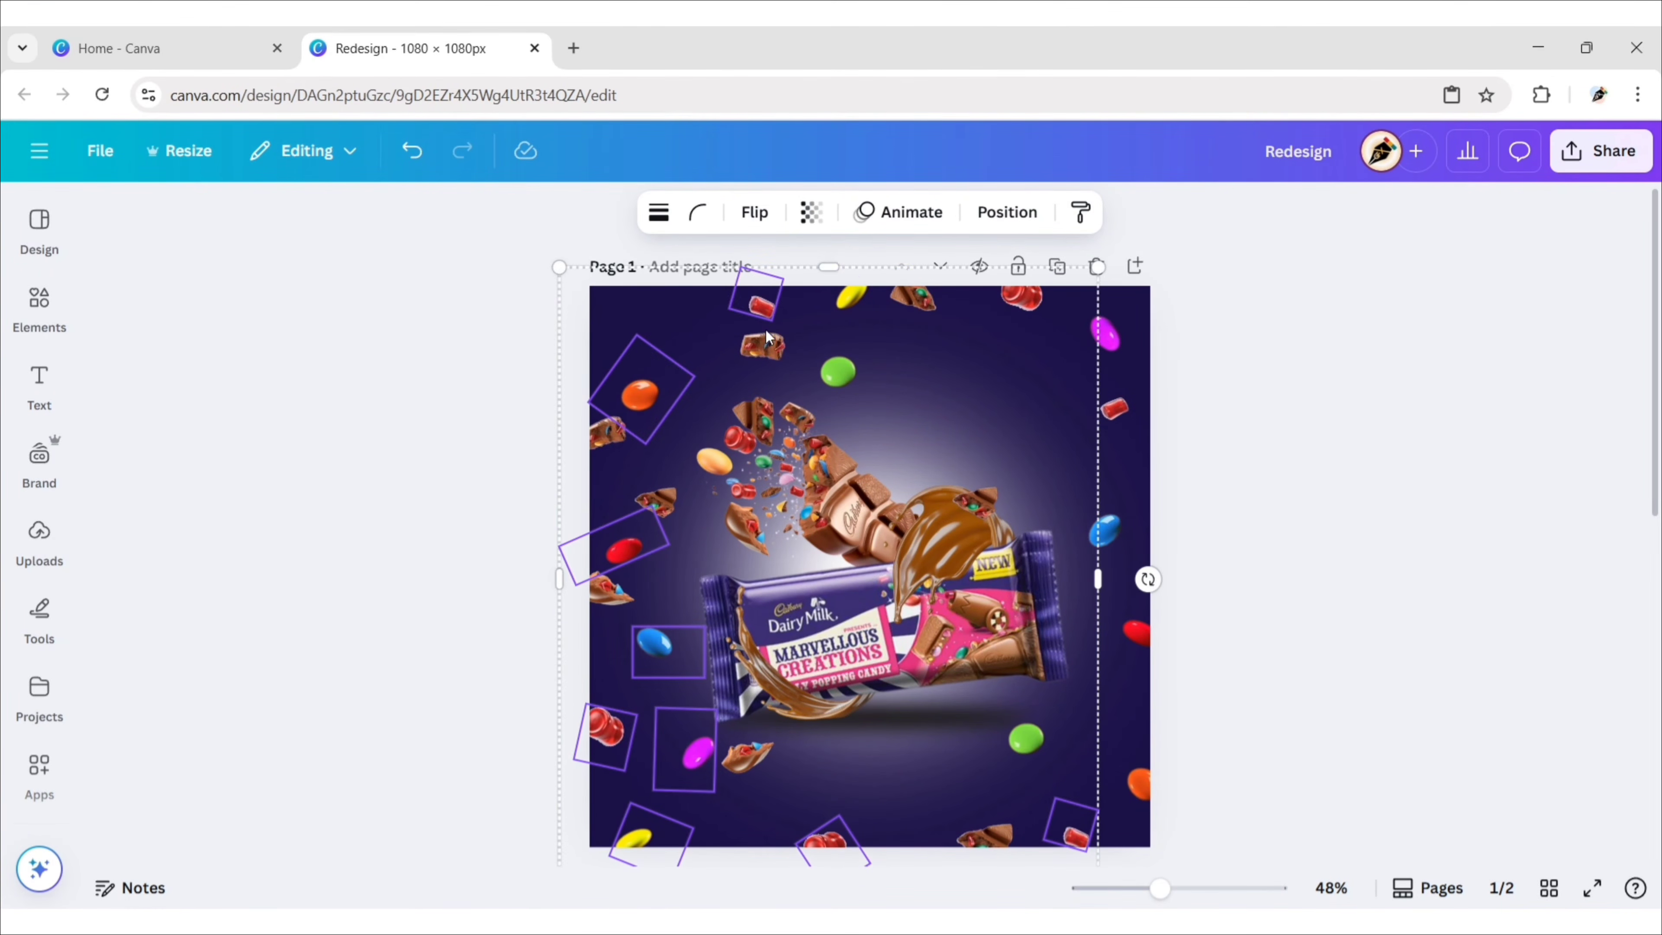
{"action": "left_click", "coordinate": [837, 371], "text": "shift"}
{"action": "left_click", "coordinate": [1023, 298], "text": "shift"}
{"action": "left_click", "coordinate": [1106, 335], "text": "shift"}
{"action": "left_click", "coordinate": [1114, 409], "text": "shift"}
{"action": "left_click", "coordinate": [1105, 529], "text": "shift"}
{"action": "left_click", "coordinate": [1127, 640], "text": "shift"}
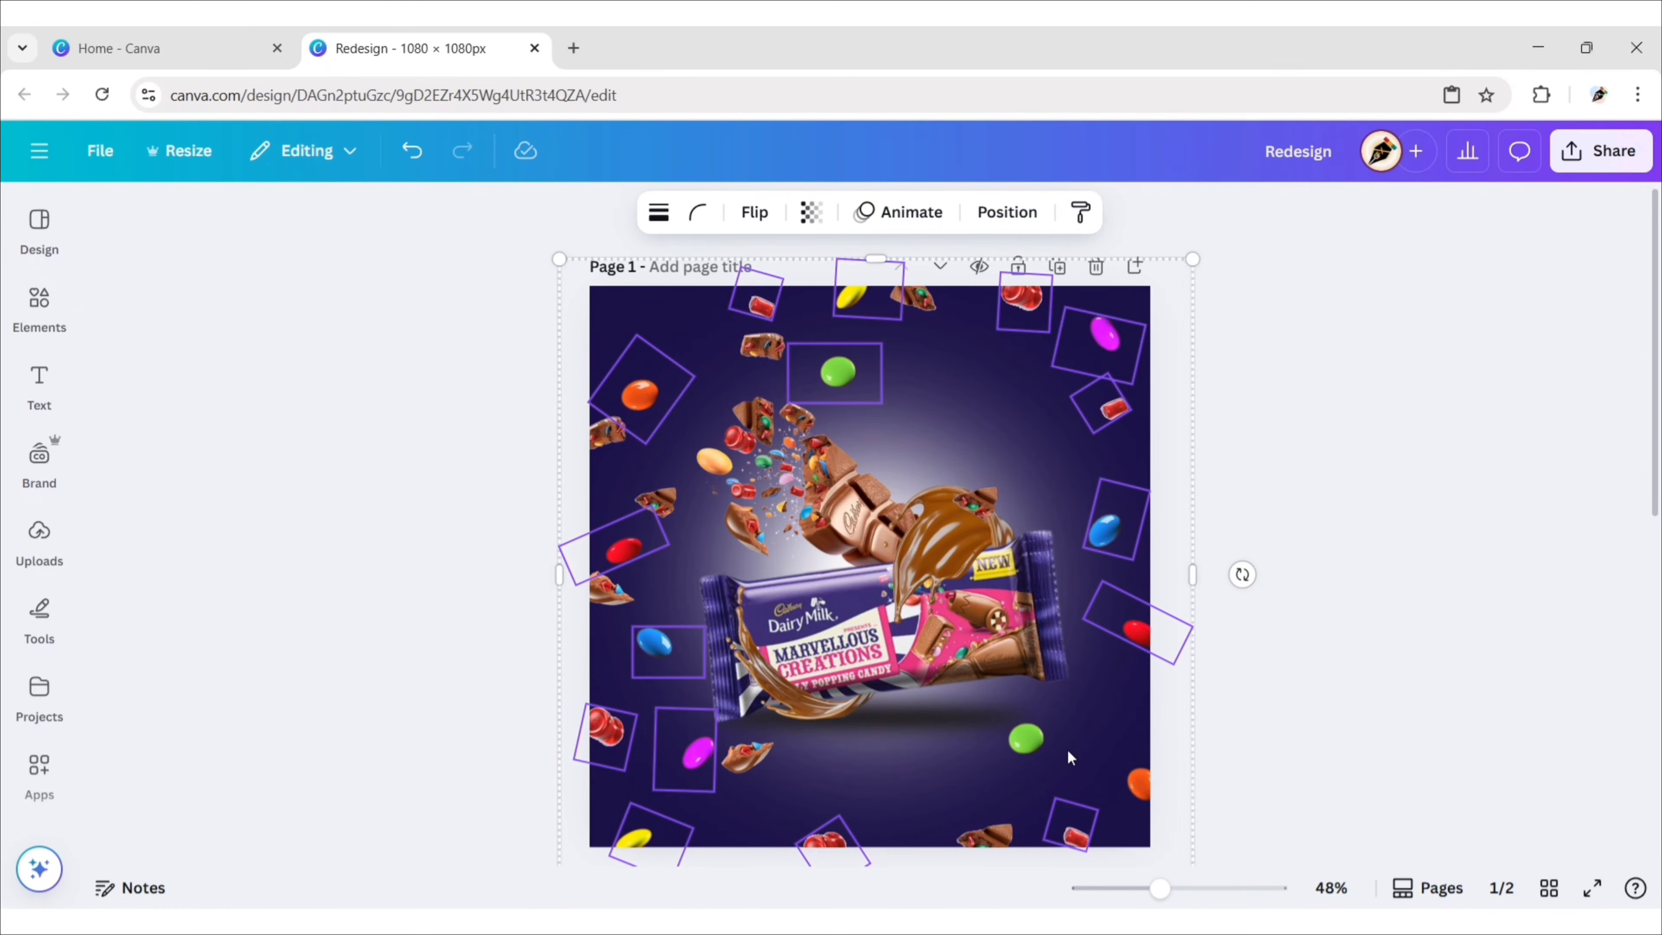
{"action": "left_click", "coordinate": [1024, 741], "text": "shift"}
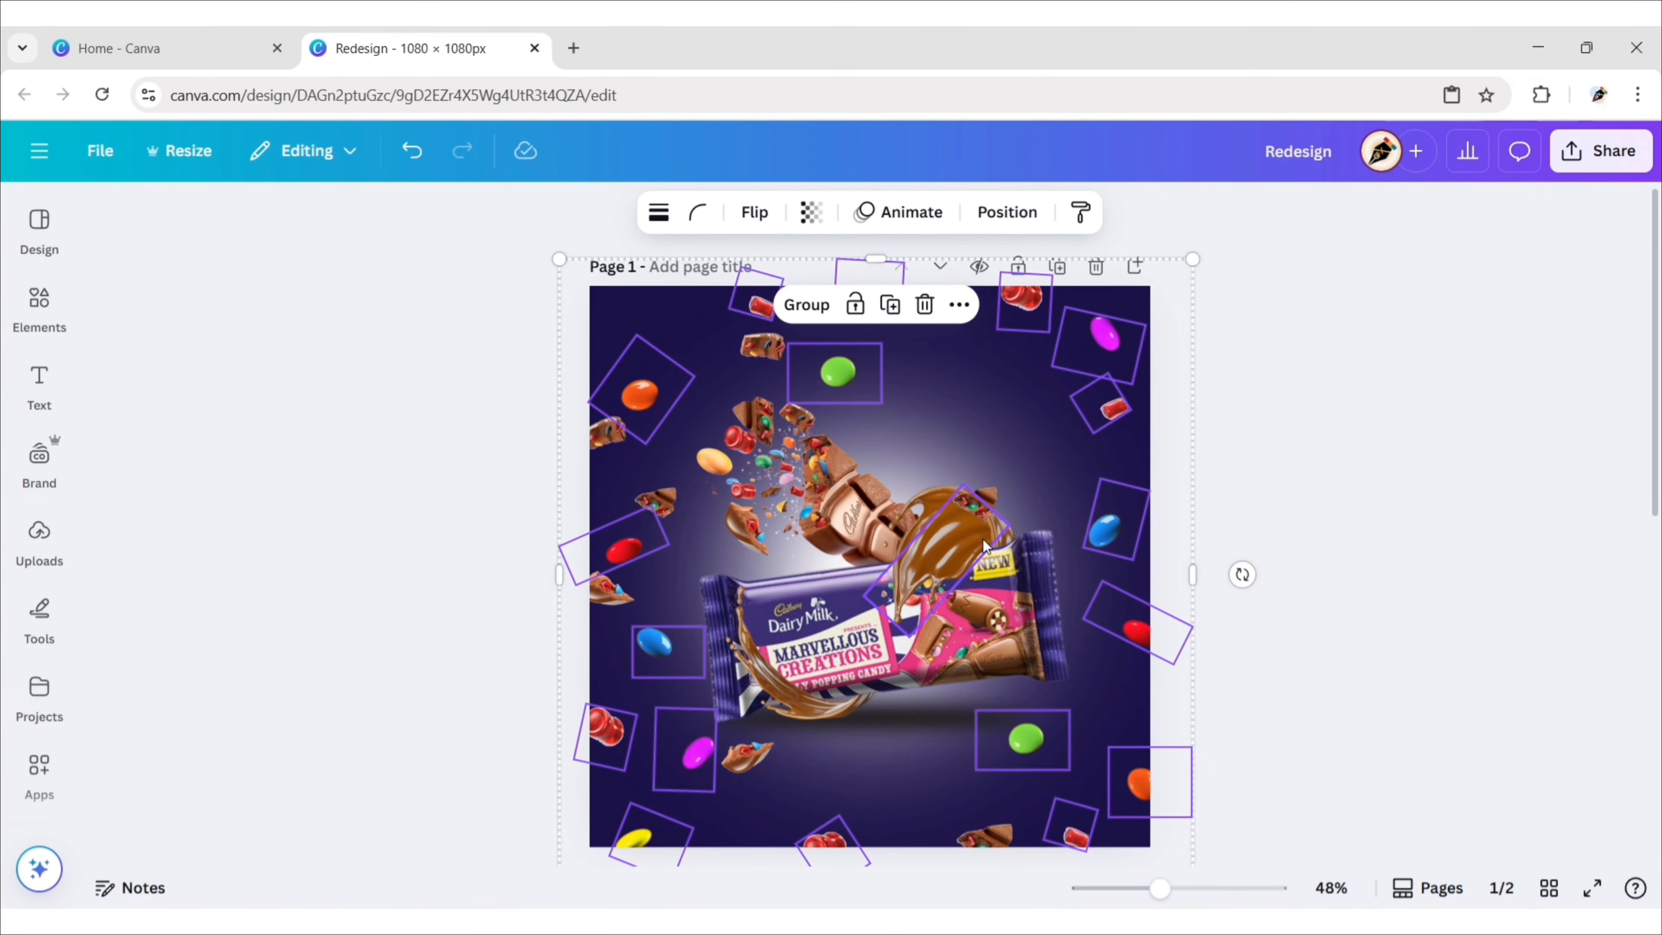
{"action": "left_click", "coordinate": [811, 212]}
{"action": "left_click_drag", "start_coordinate": [855, 307], "coordinate": [706, 285]}
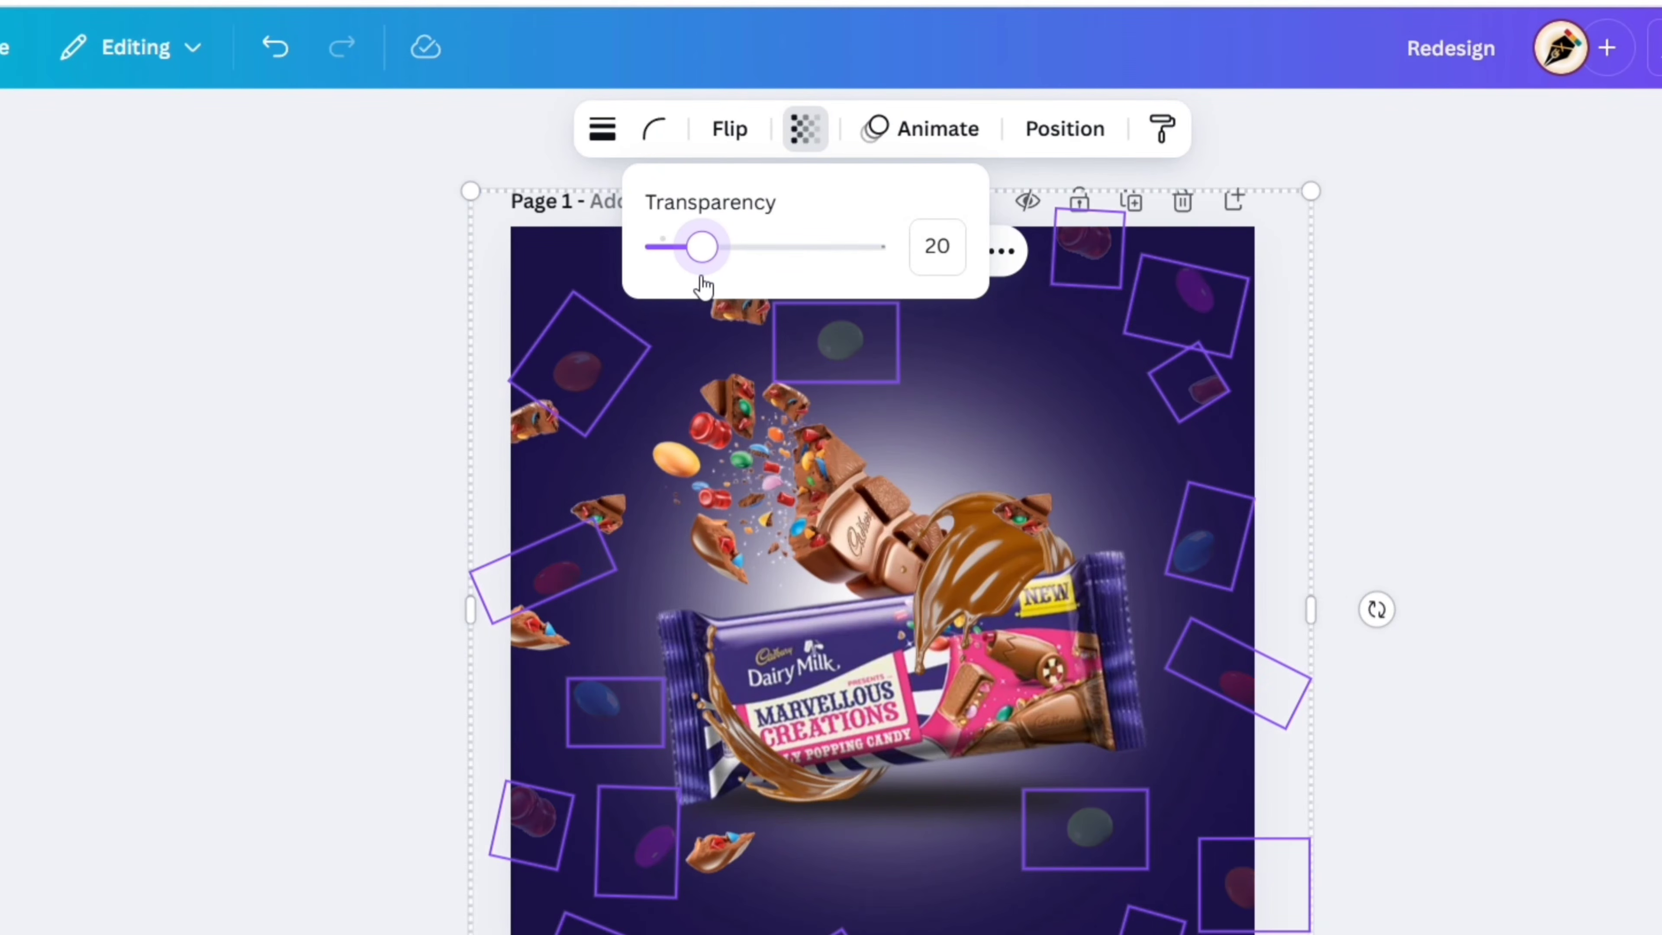
{"action": "left_click", "coordinate": [1421, 416]}
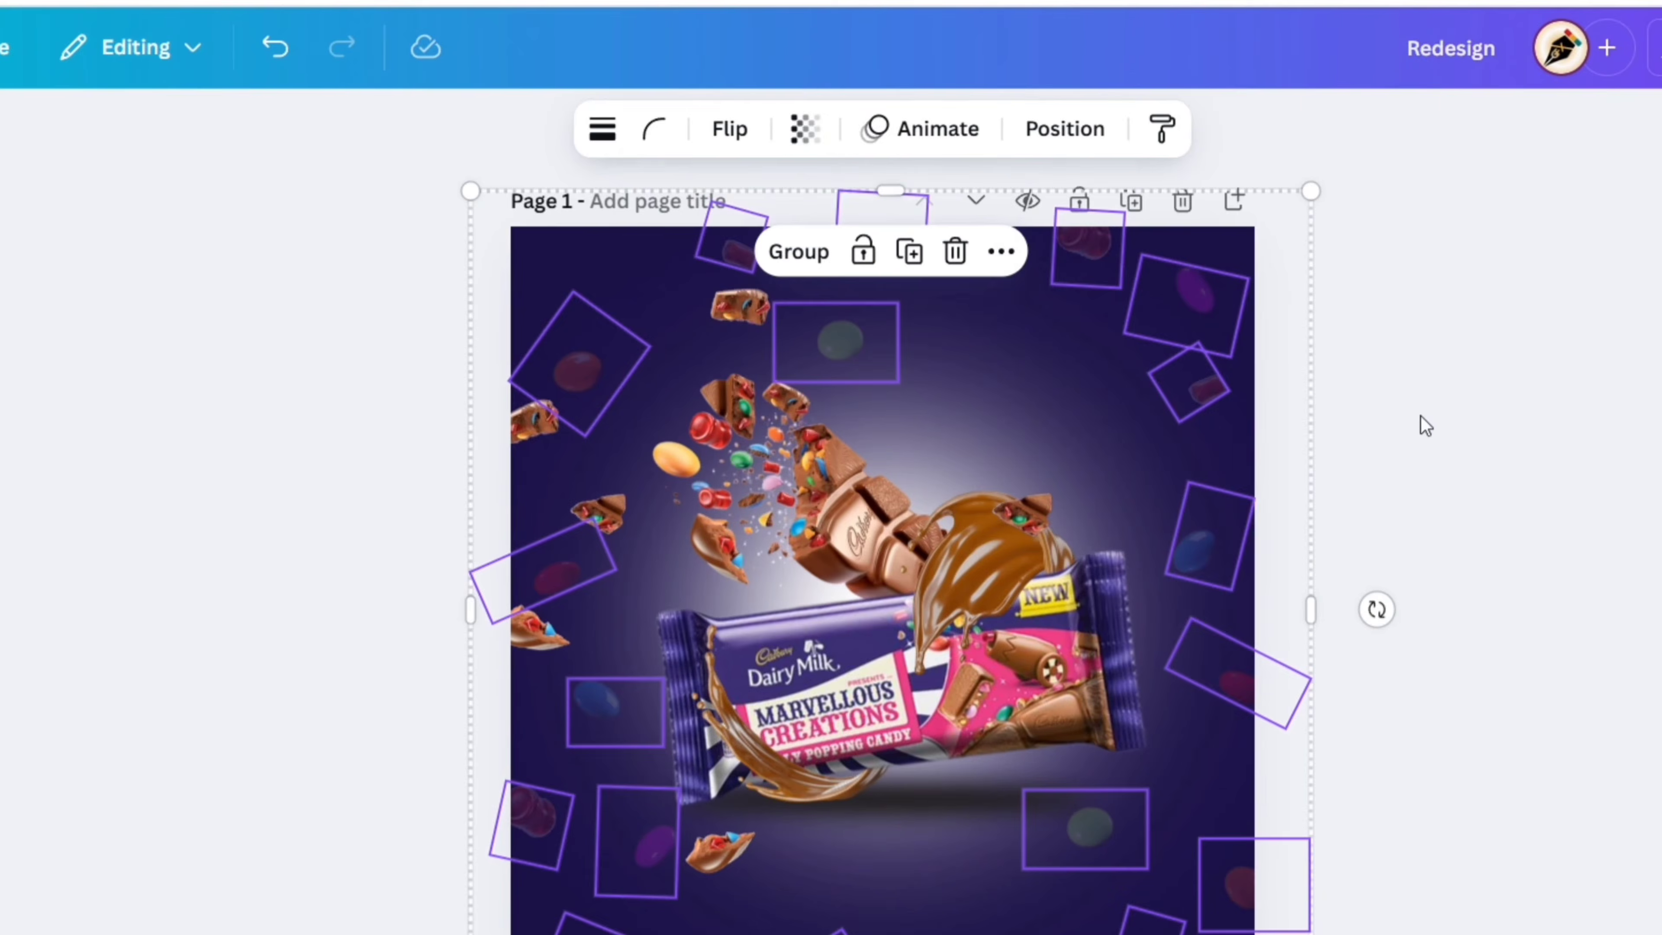
{"action": "left_click", "coordinate": [1420, 416]}
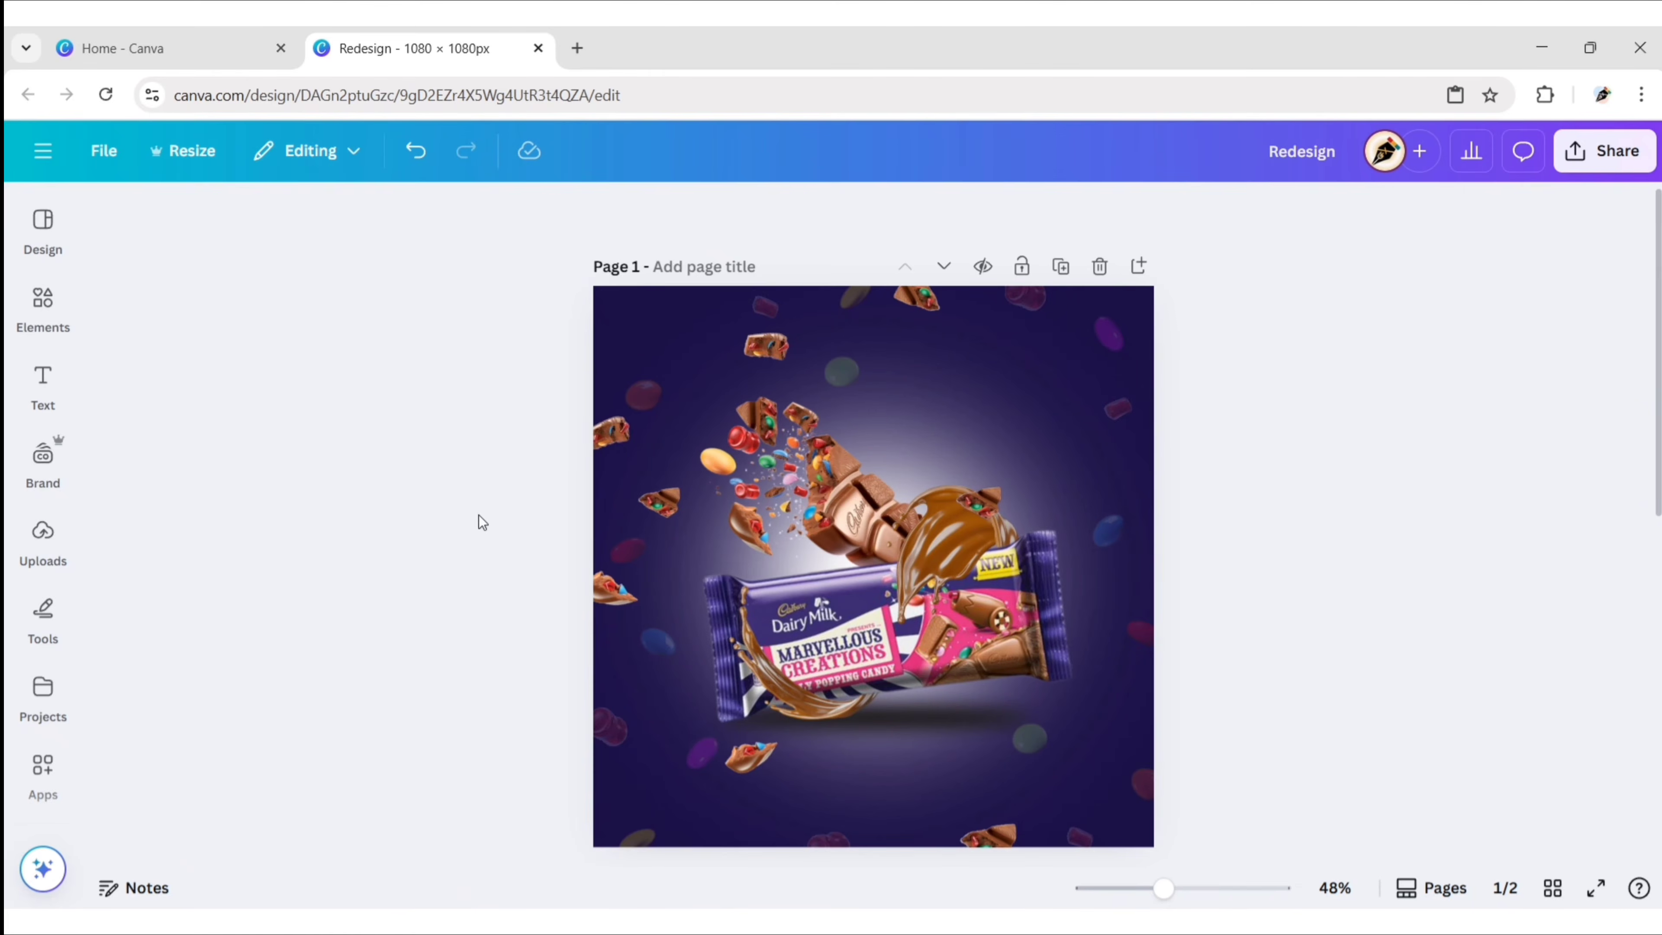
- Search the graphics for "40% off tag" and add the red scalloped 40% OFF badge to the page
{"action": "left_click", "coordinate": [43, 298]}
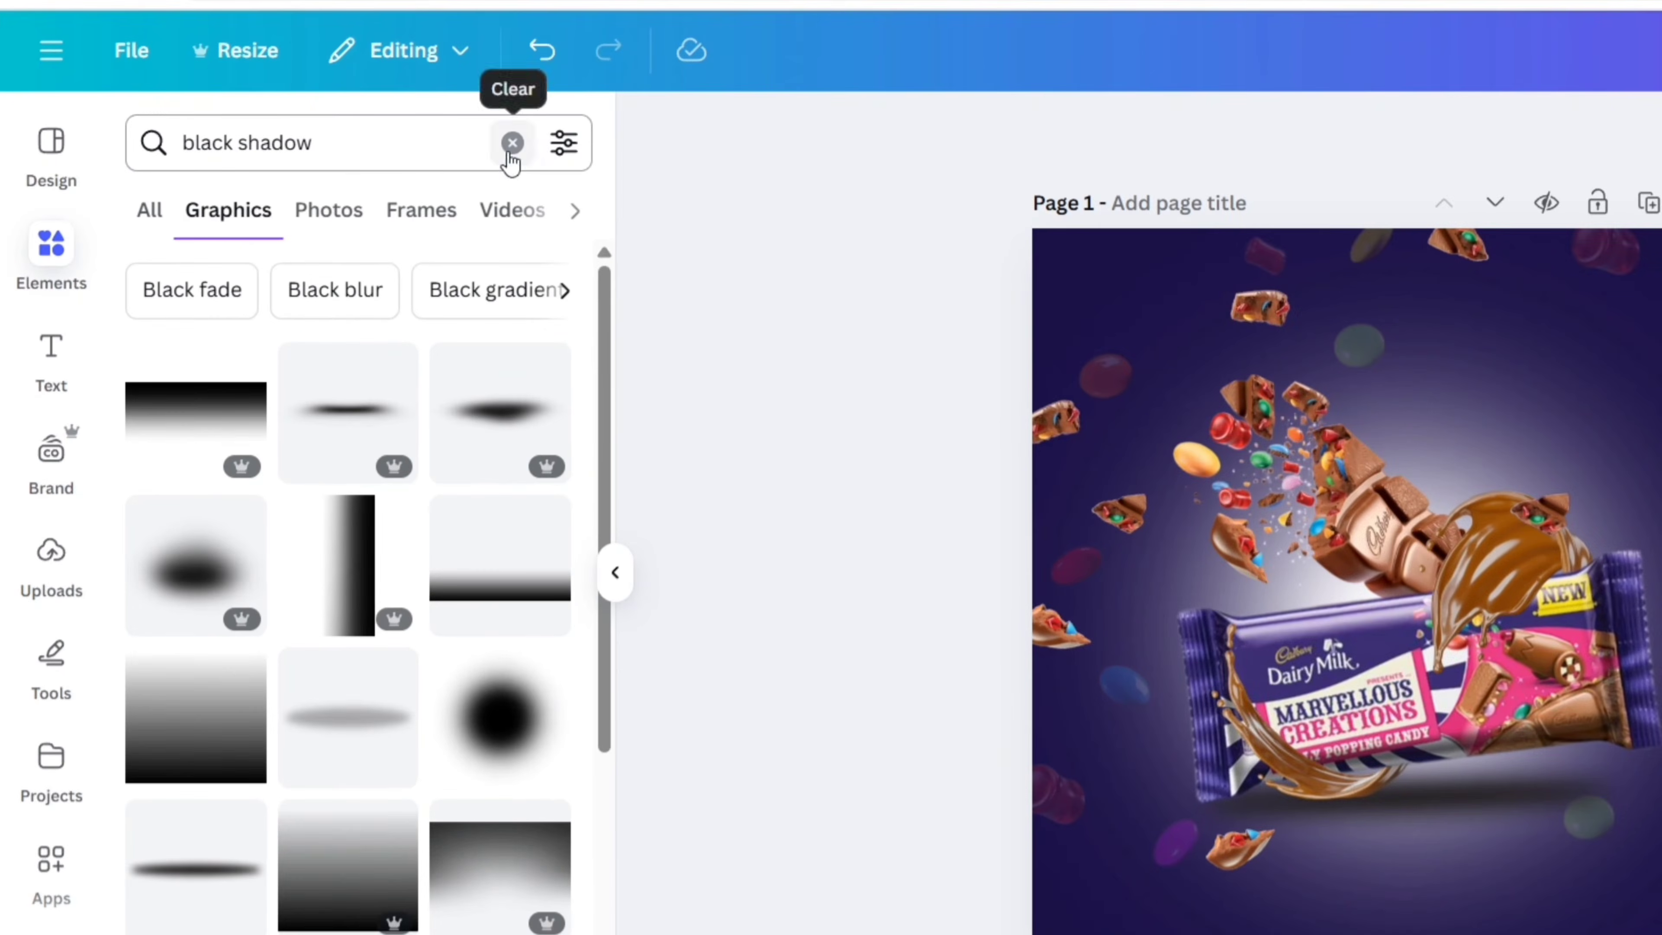
{"action": "left_click", "coordinate": [511, 144]}
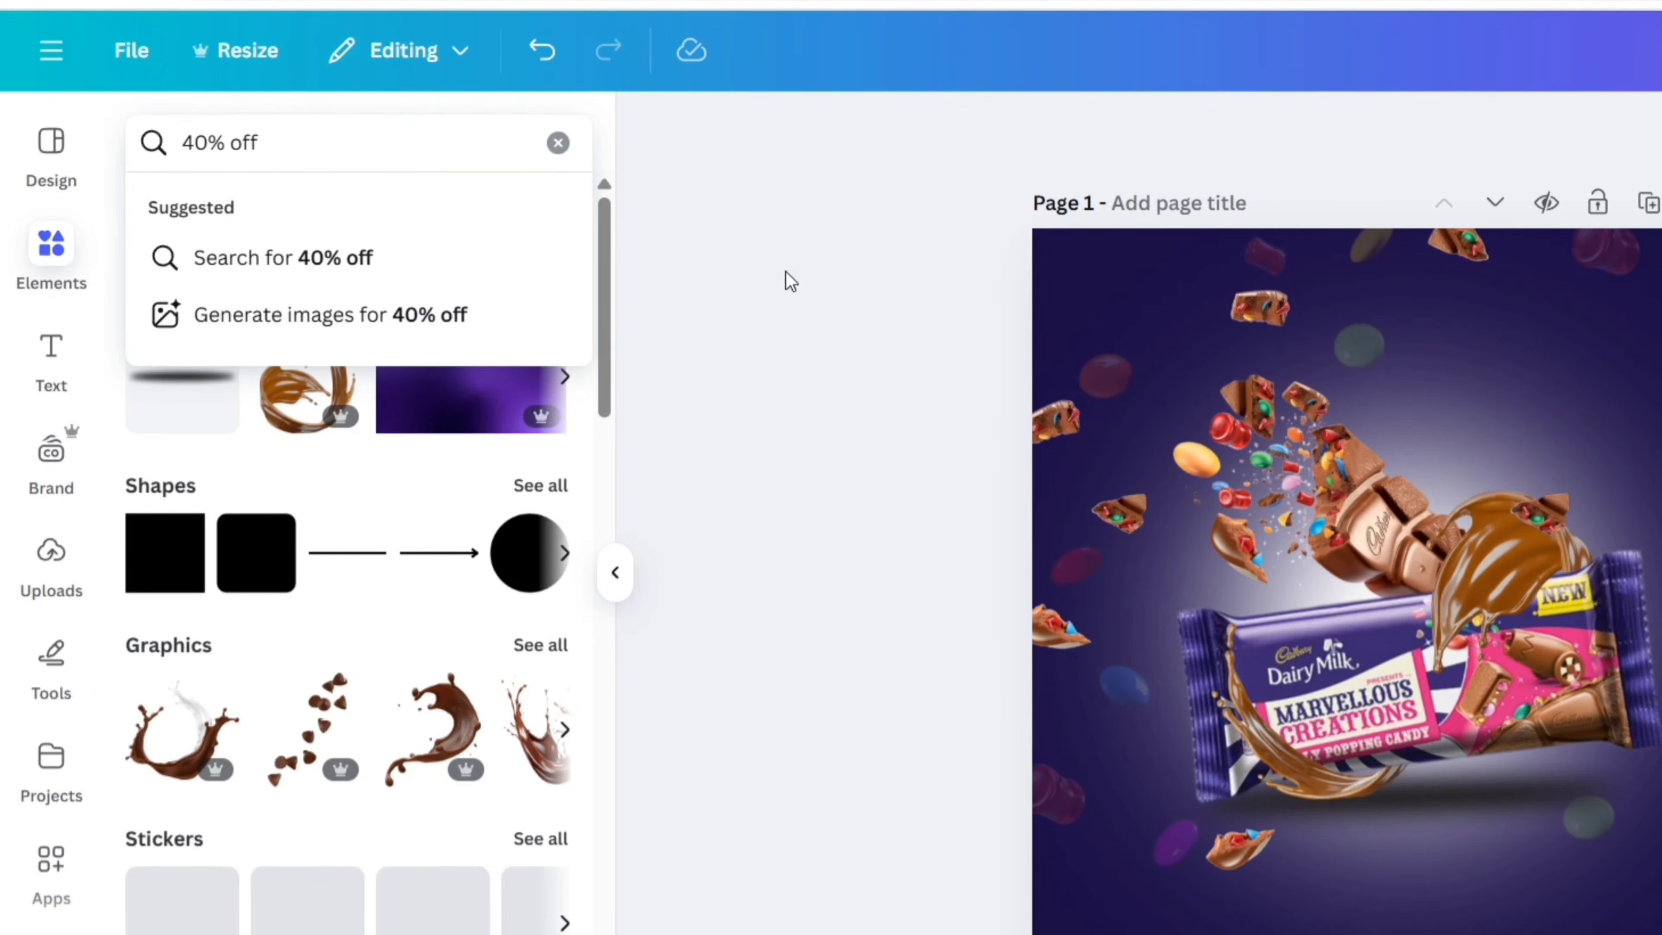
{"action": "type", "text": "tag"}
{"action": "key", "text": "Return"}
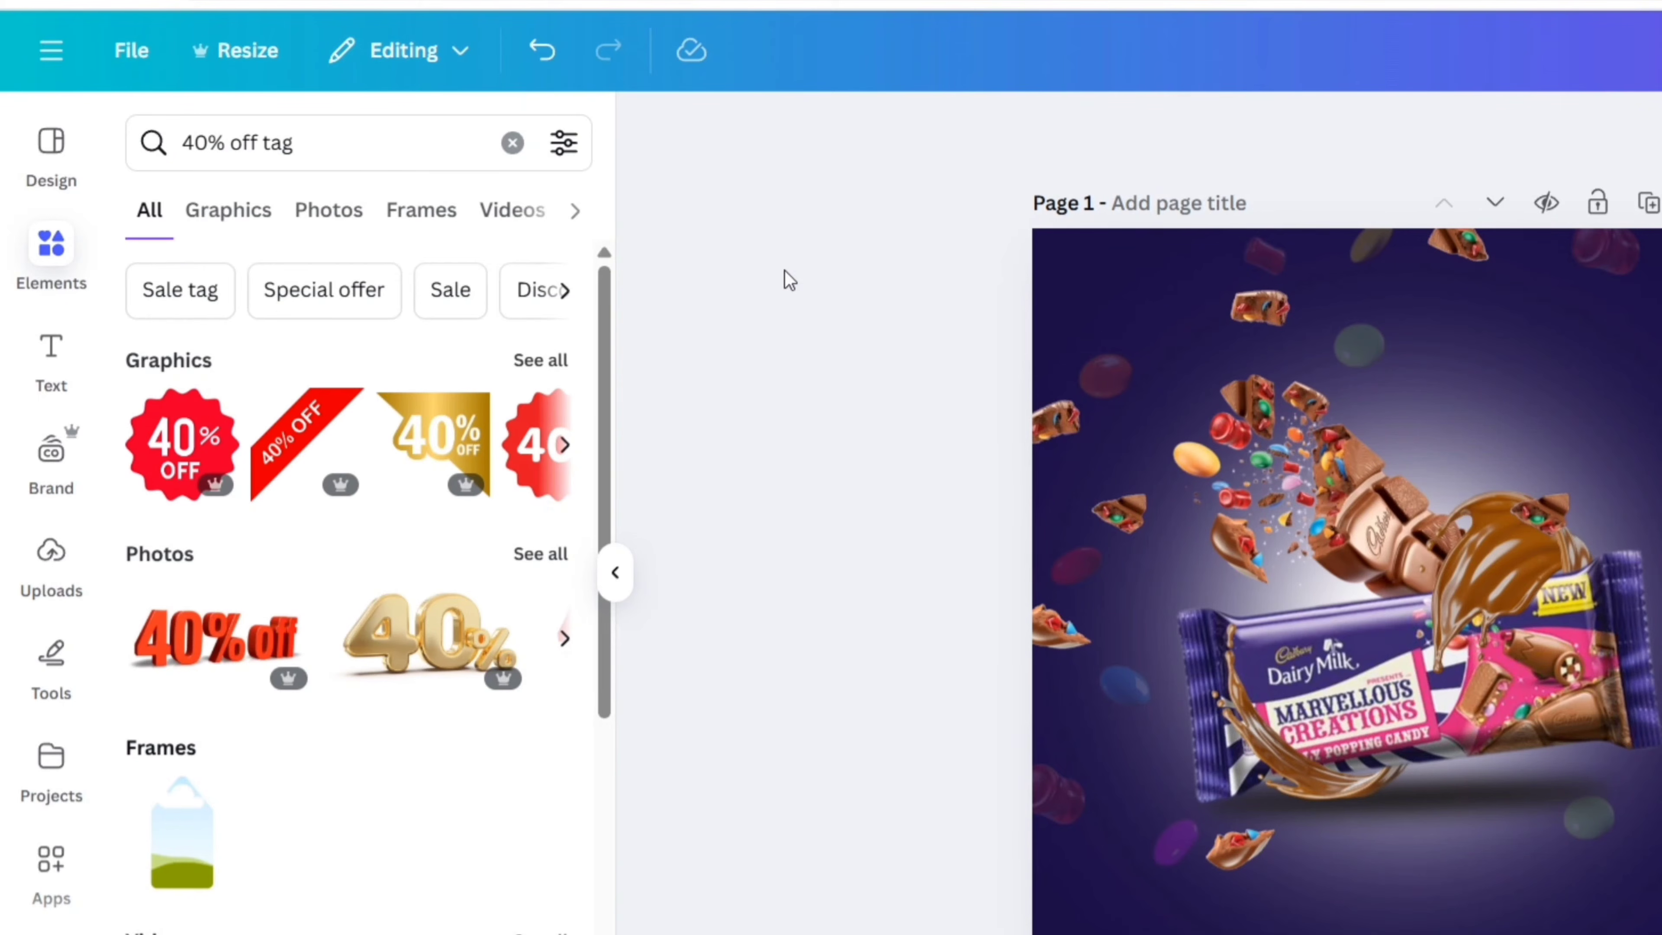
{"action": "left_click", "coordinate": [228, 210]}
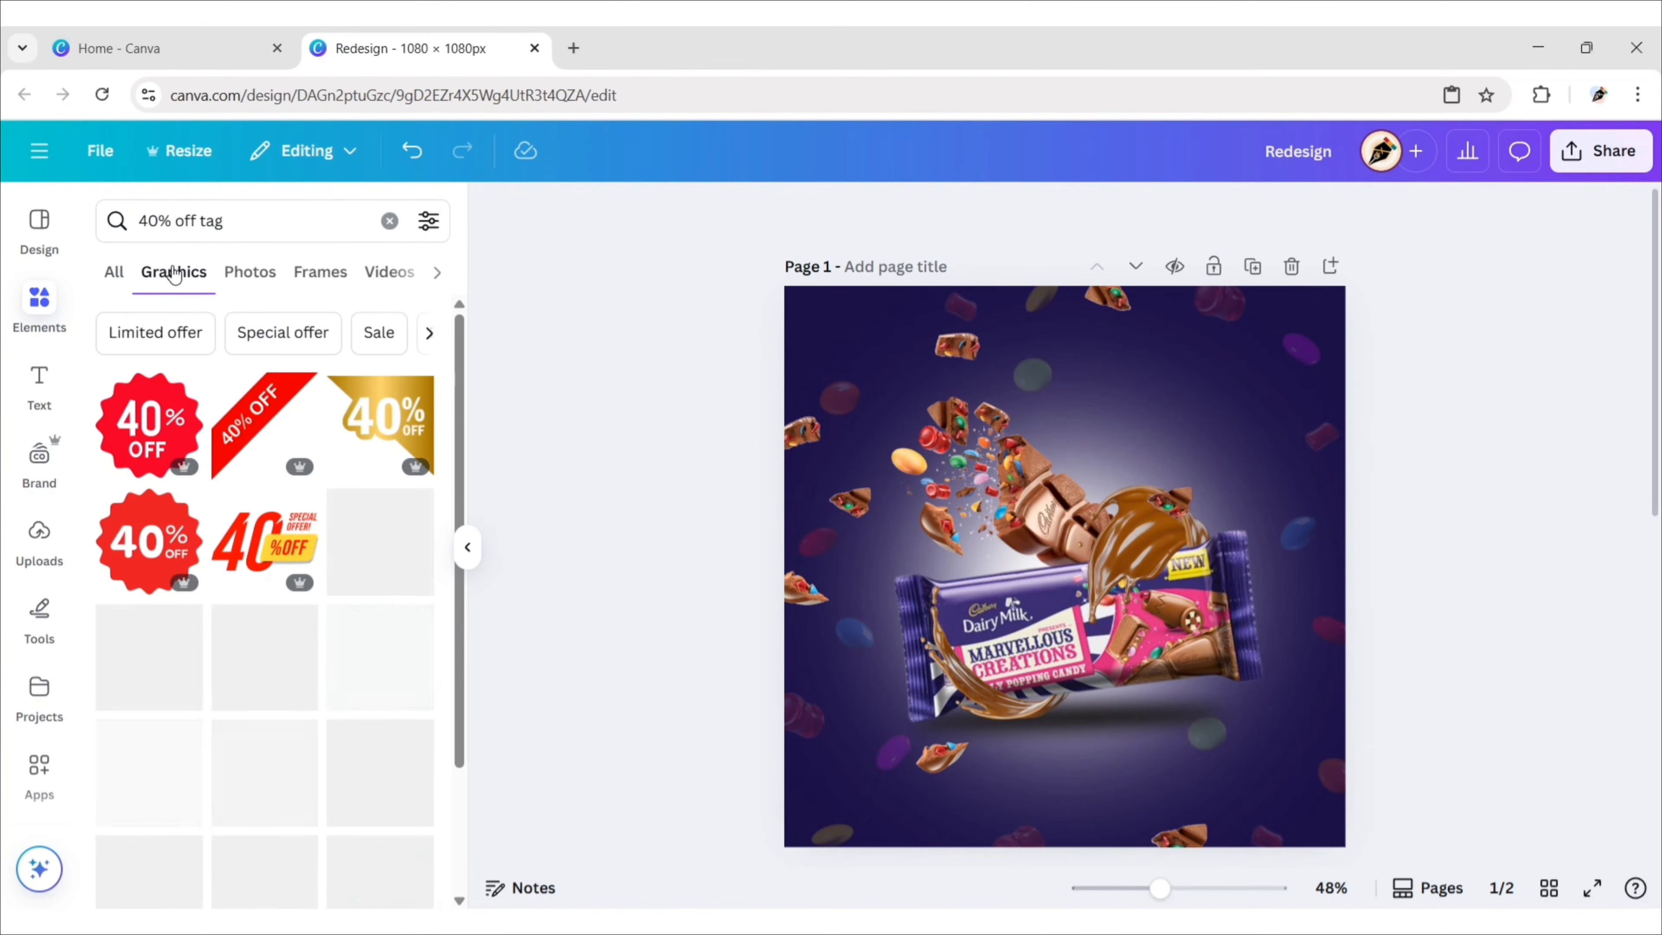
{"action": "left_click", "coordinate": [150, 451]}
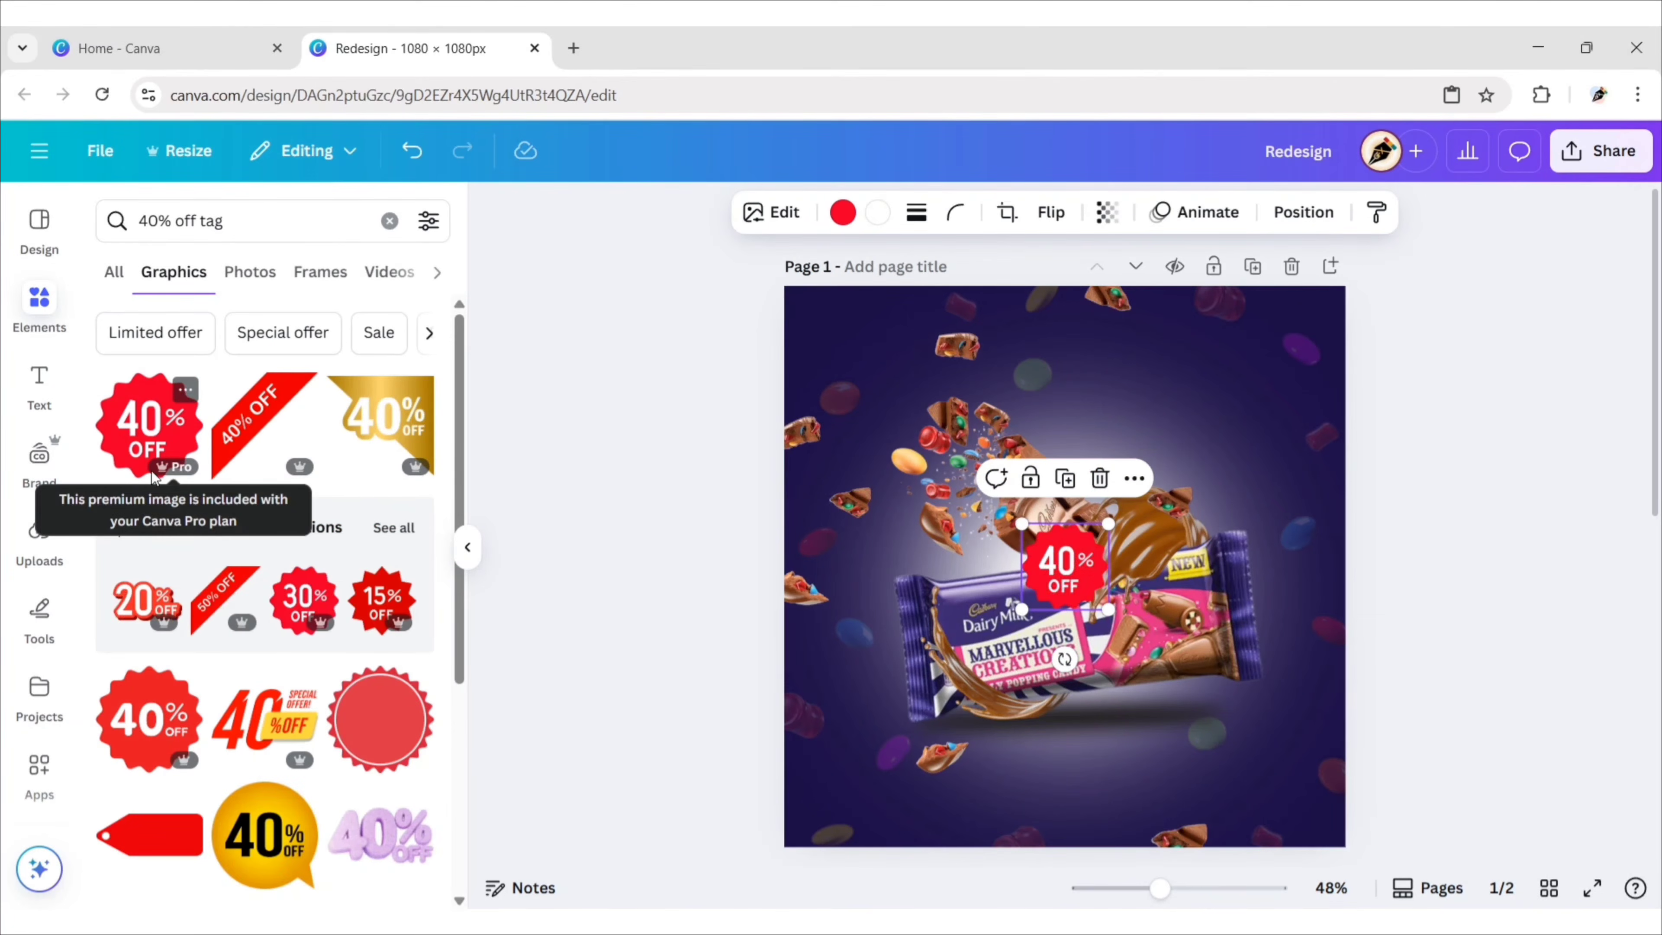
{"action": "left_click", "coordinate": [467, 548]}
- Recolour the badge's red to #D32C7A and place it slightly smaller over the upper left part of the wrapper
{"action": "left_click", "coordinate": [647, 212]}
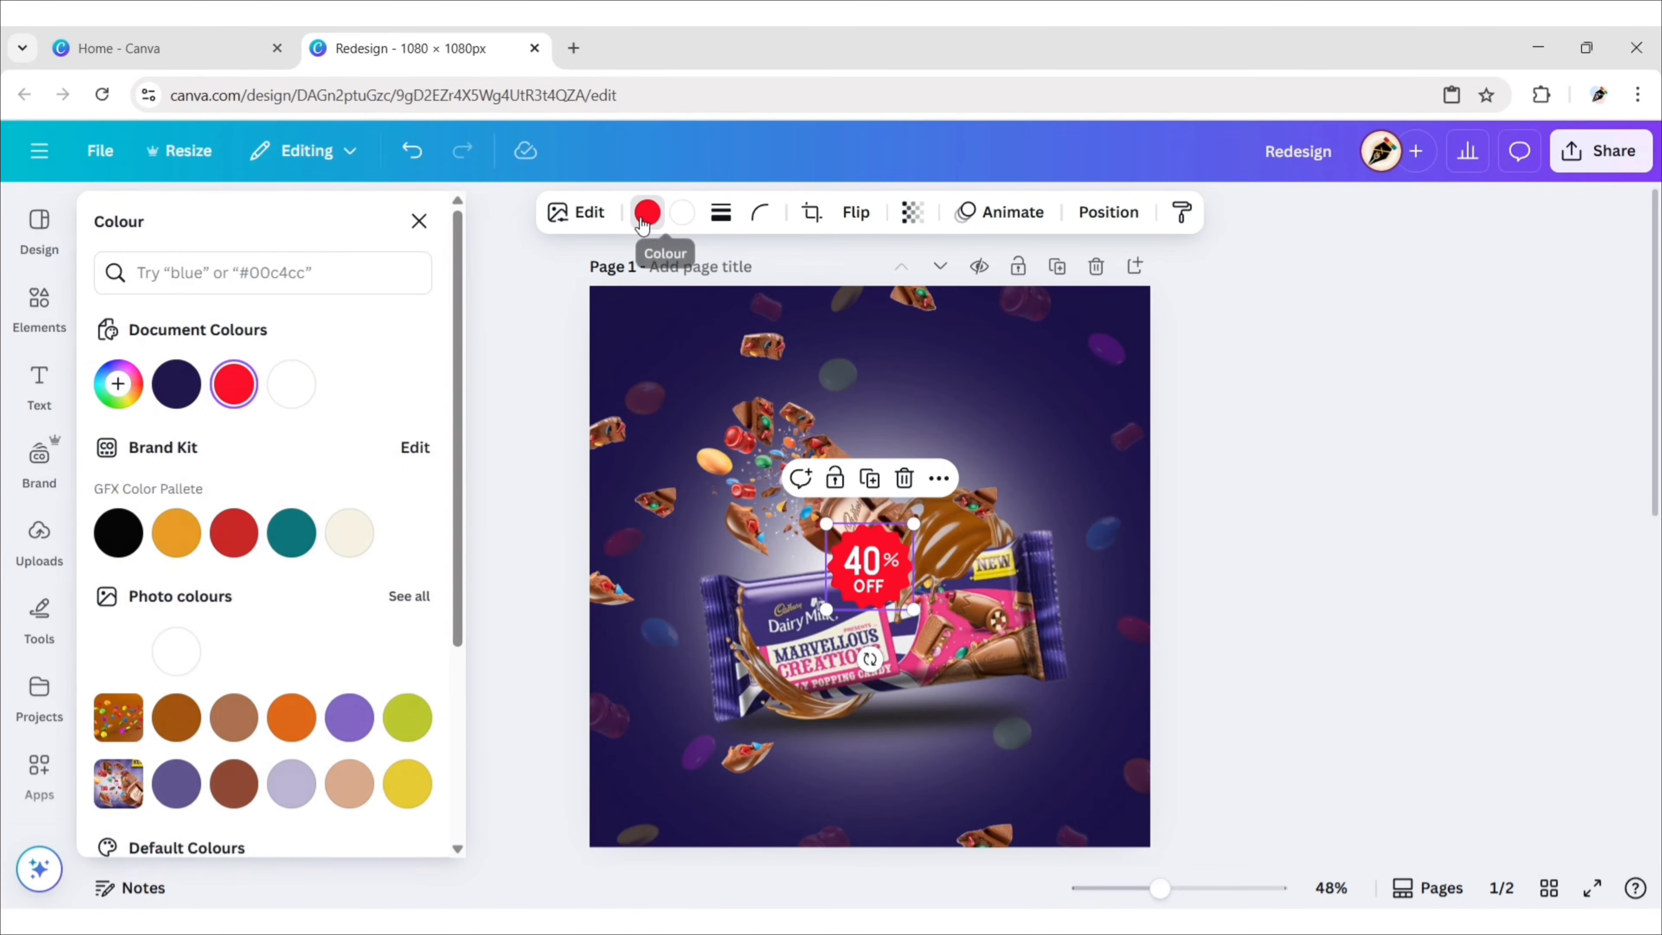
{"action": "left_click", "coordinate": [121, 383]}
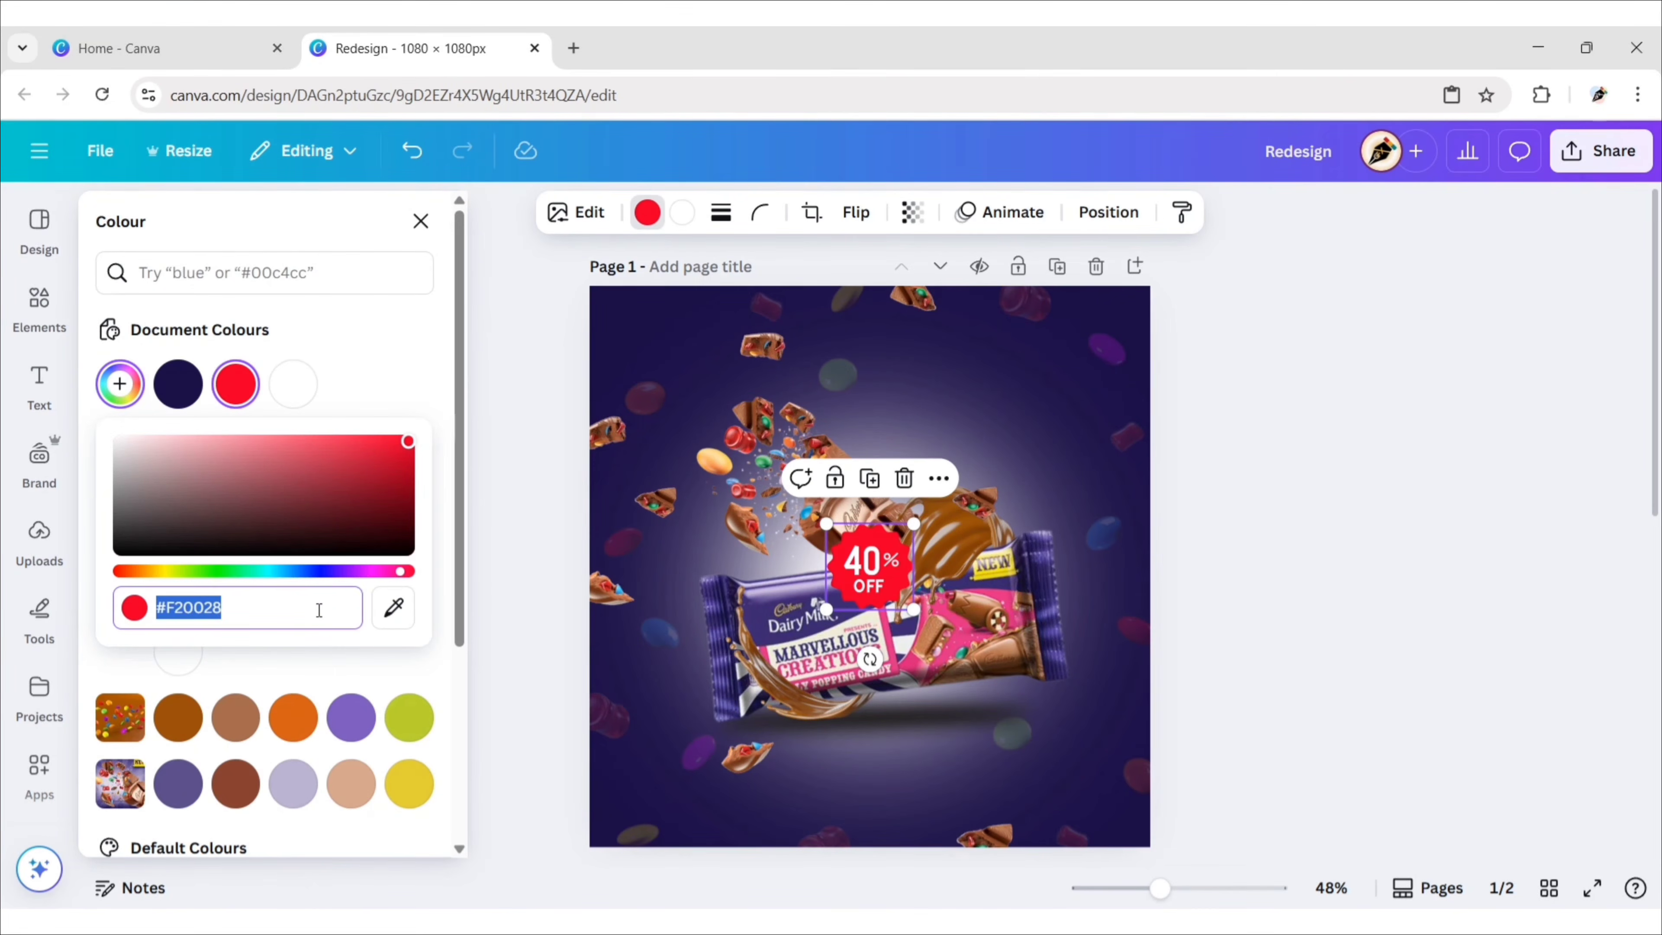
{"action": "type", "text": "#D32C7A"}
{"action": "left_click", "coordinate": [419, 223]}
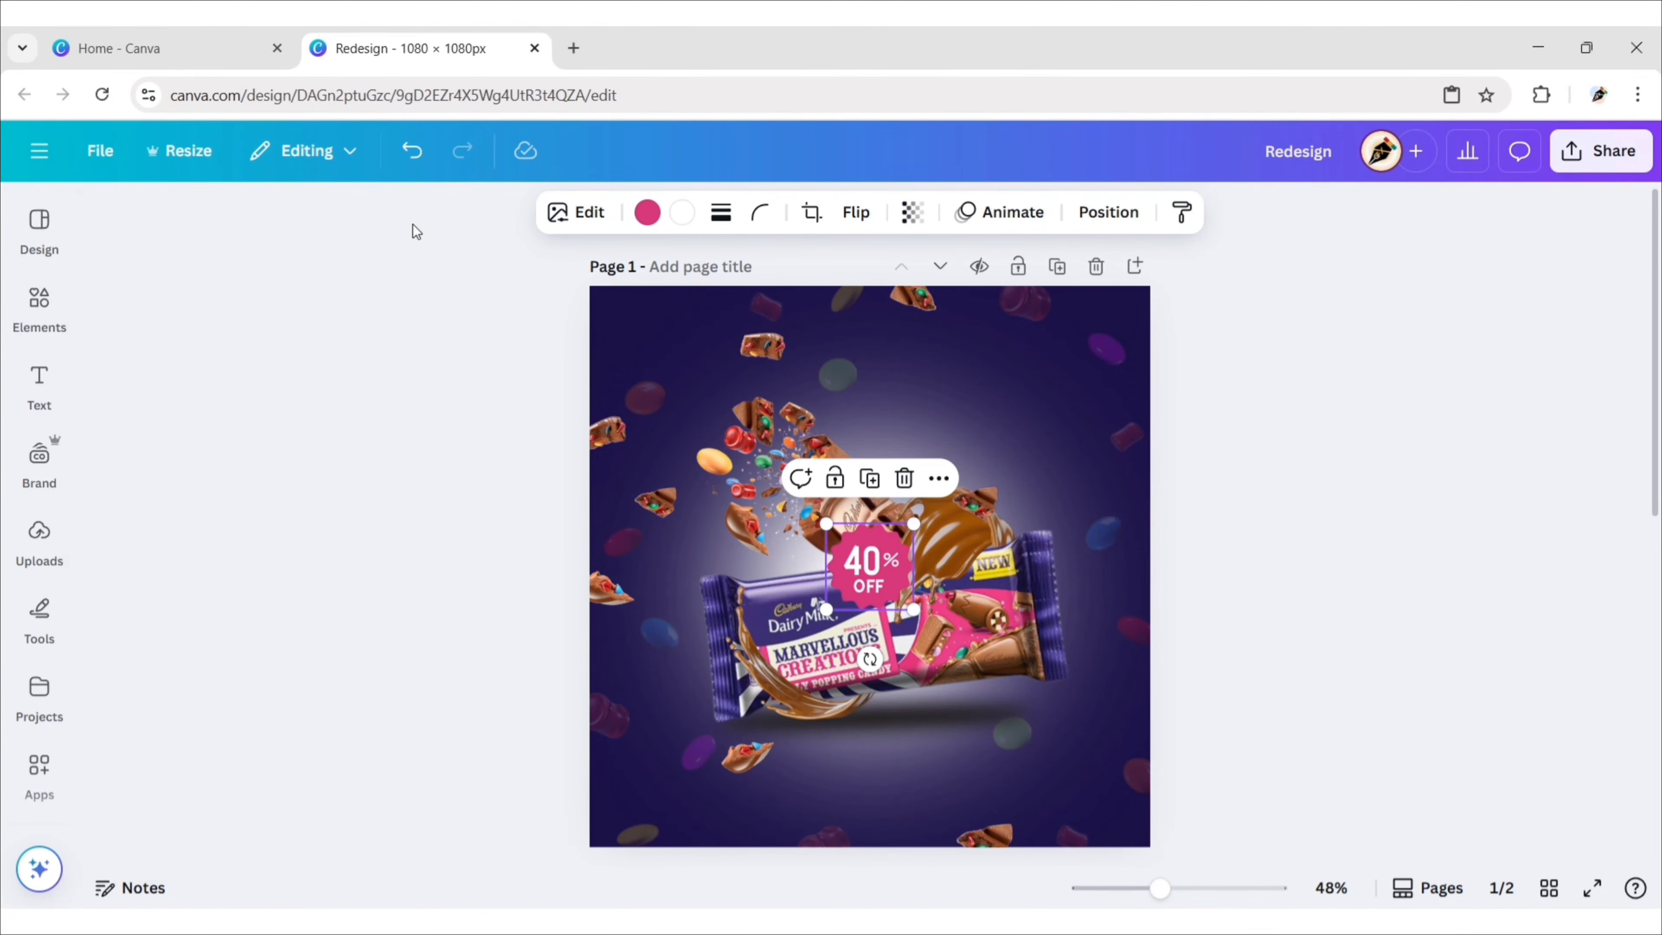
{"action": "left_click_drag", "start_coordinate": [875, 573], "coordinate": [803, 584]}
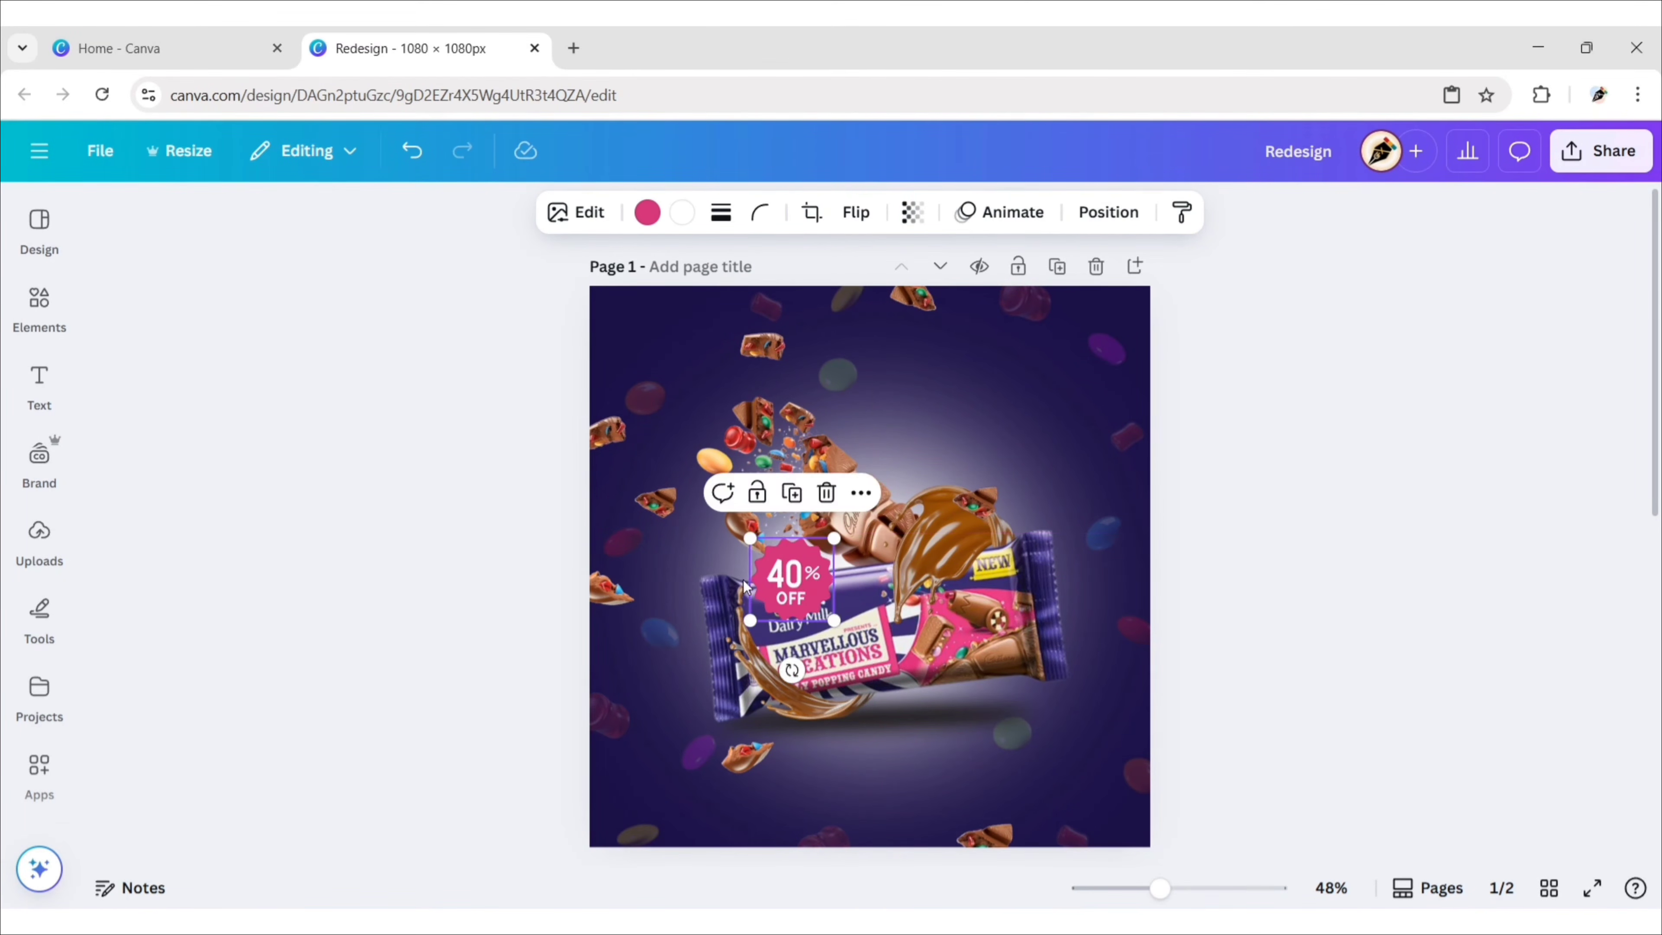
{"action": "left_click", "coordinate": [501, 547]}
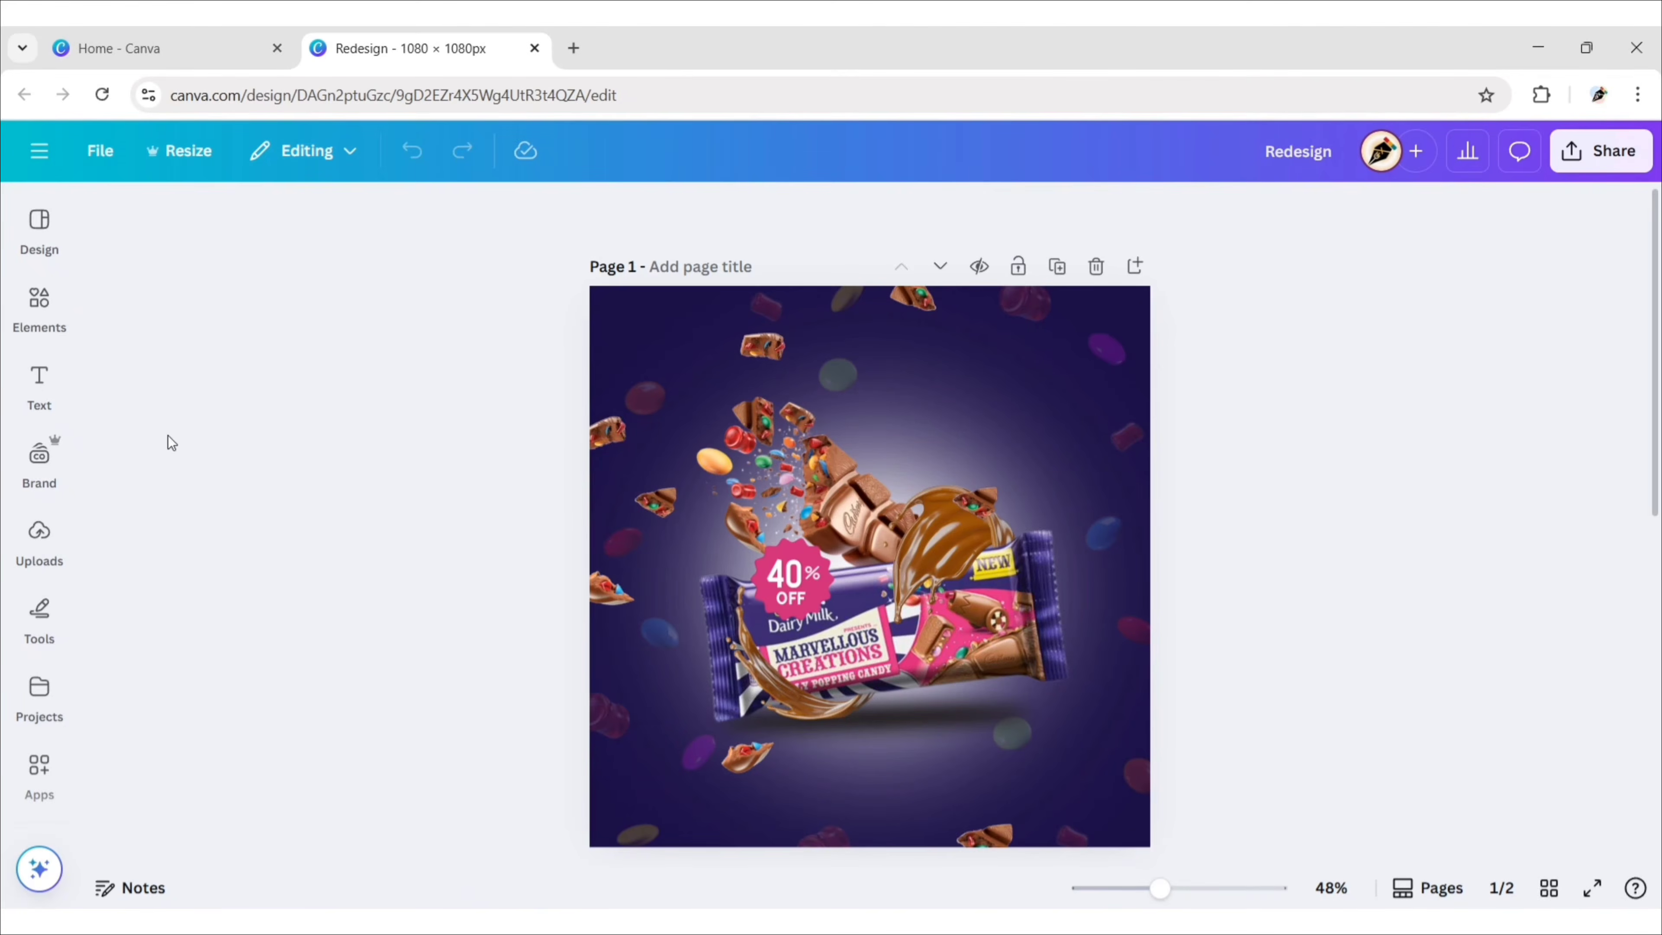
- Add a heading above the chocolate splash in the upper right of the page and change its text to "Har"
{"action": "left_click", "coordinate": [37, 380]}
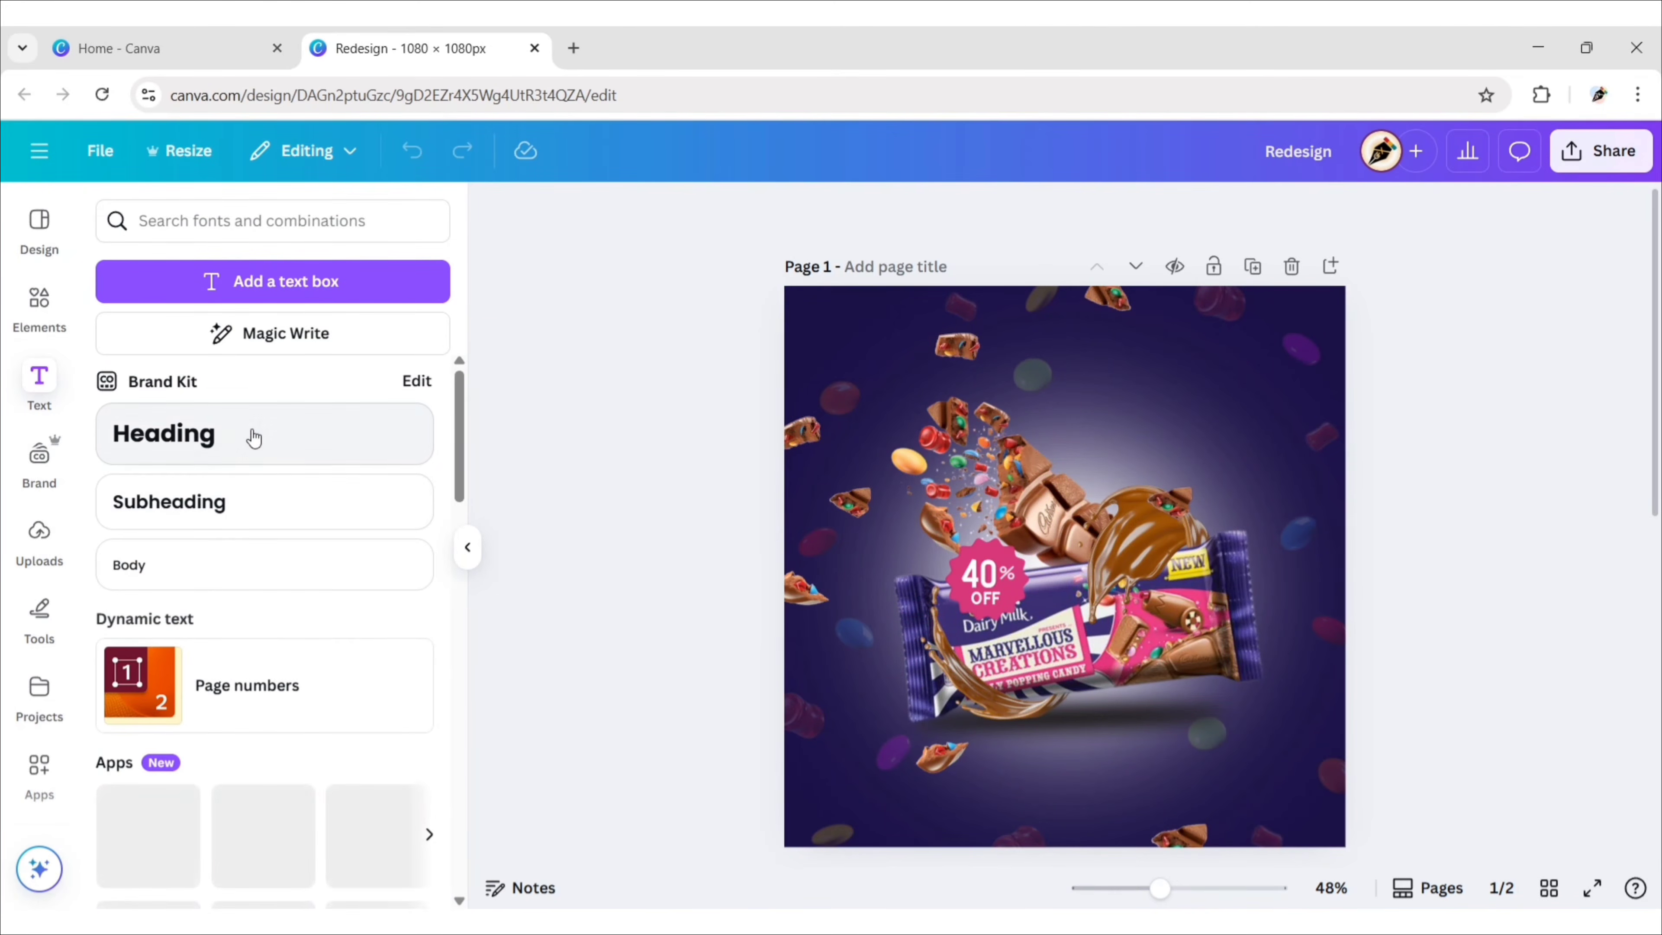
{"action": "left_click", "coordinate": [253, 436]}
{"action": "left_click", "coordinate": [467, 549]}
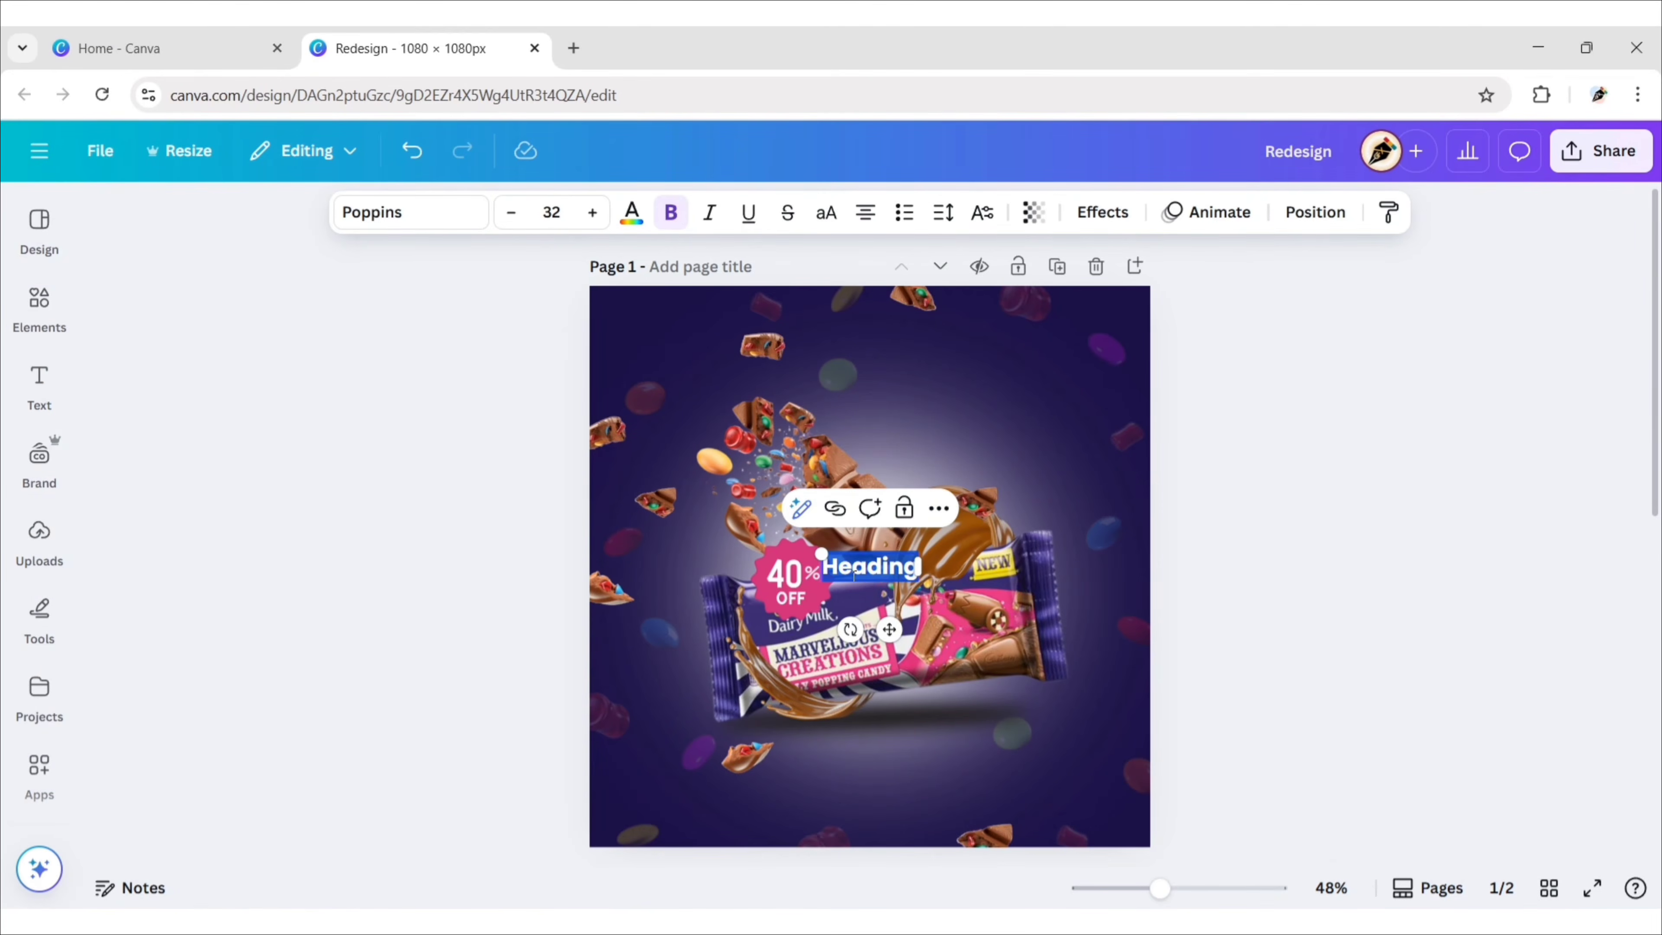
{"action": "left_click_drag", "start_coordinate": [889, 630], "coordinate": [987, 454]}
{"action": "type", "text": "i"}
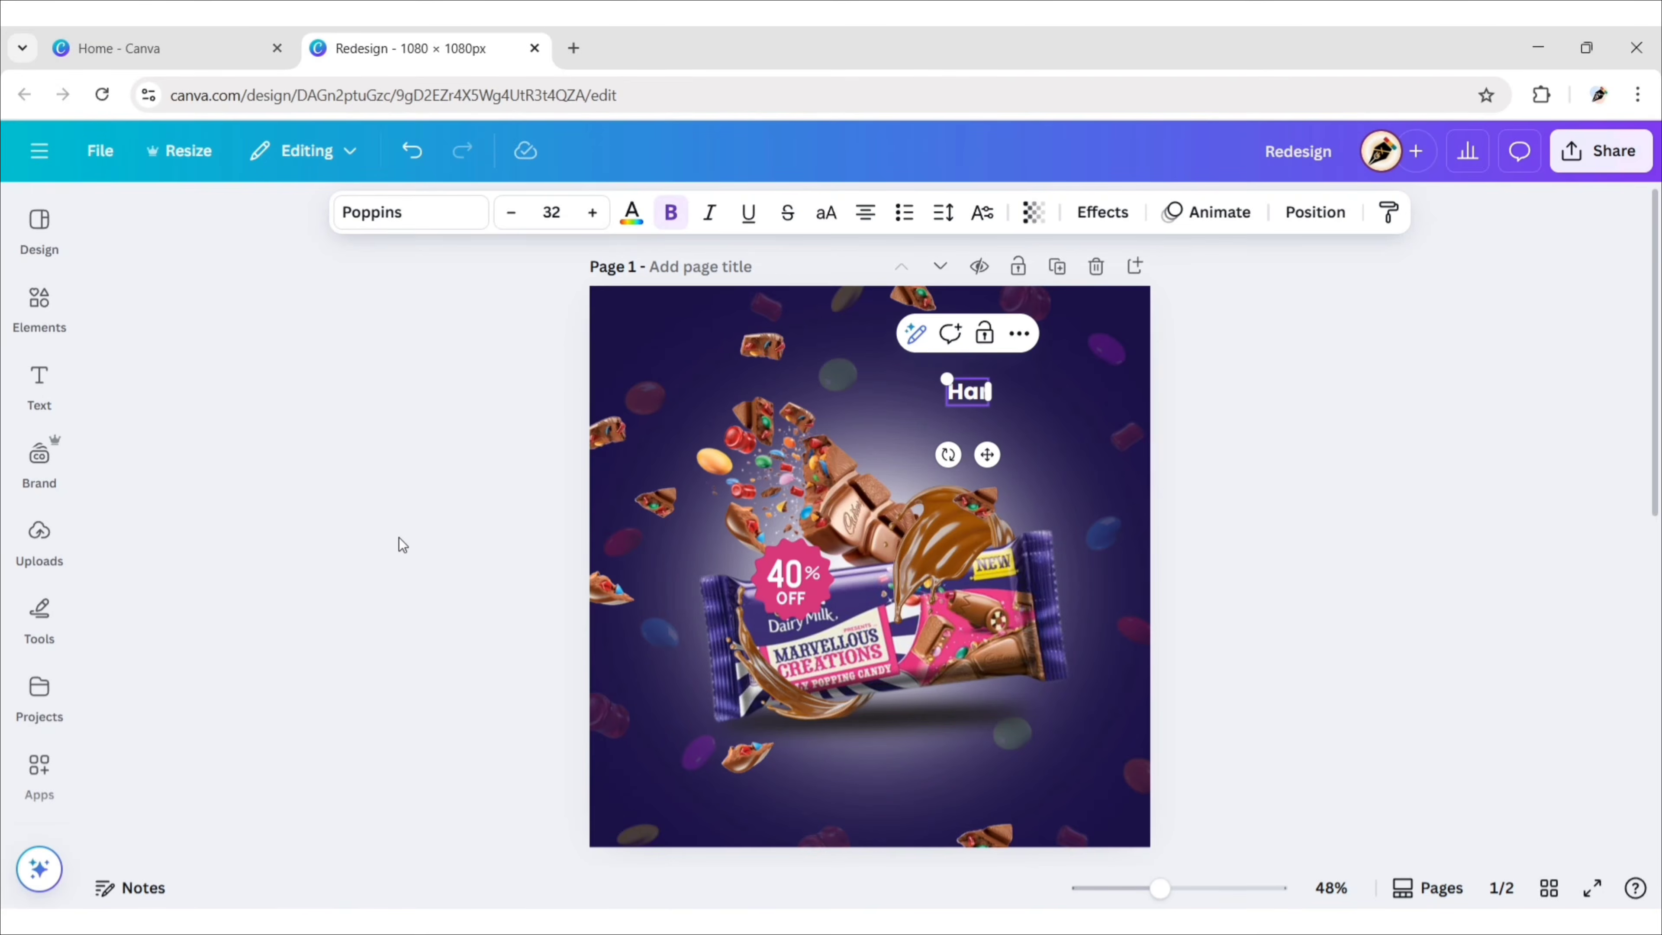
- Set the "Har" heading to the Fredoka font at size 50
{"action": "left_click", "coordinate": [392, 211]}
{"action": "type", "text": "Fredoka"}
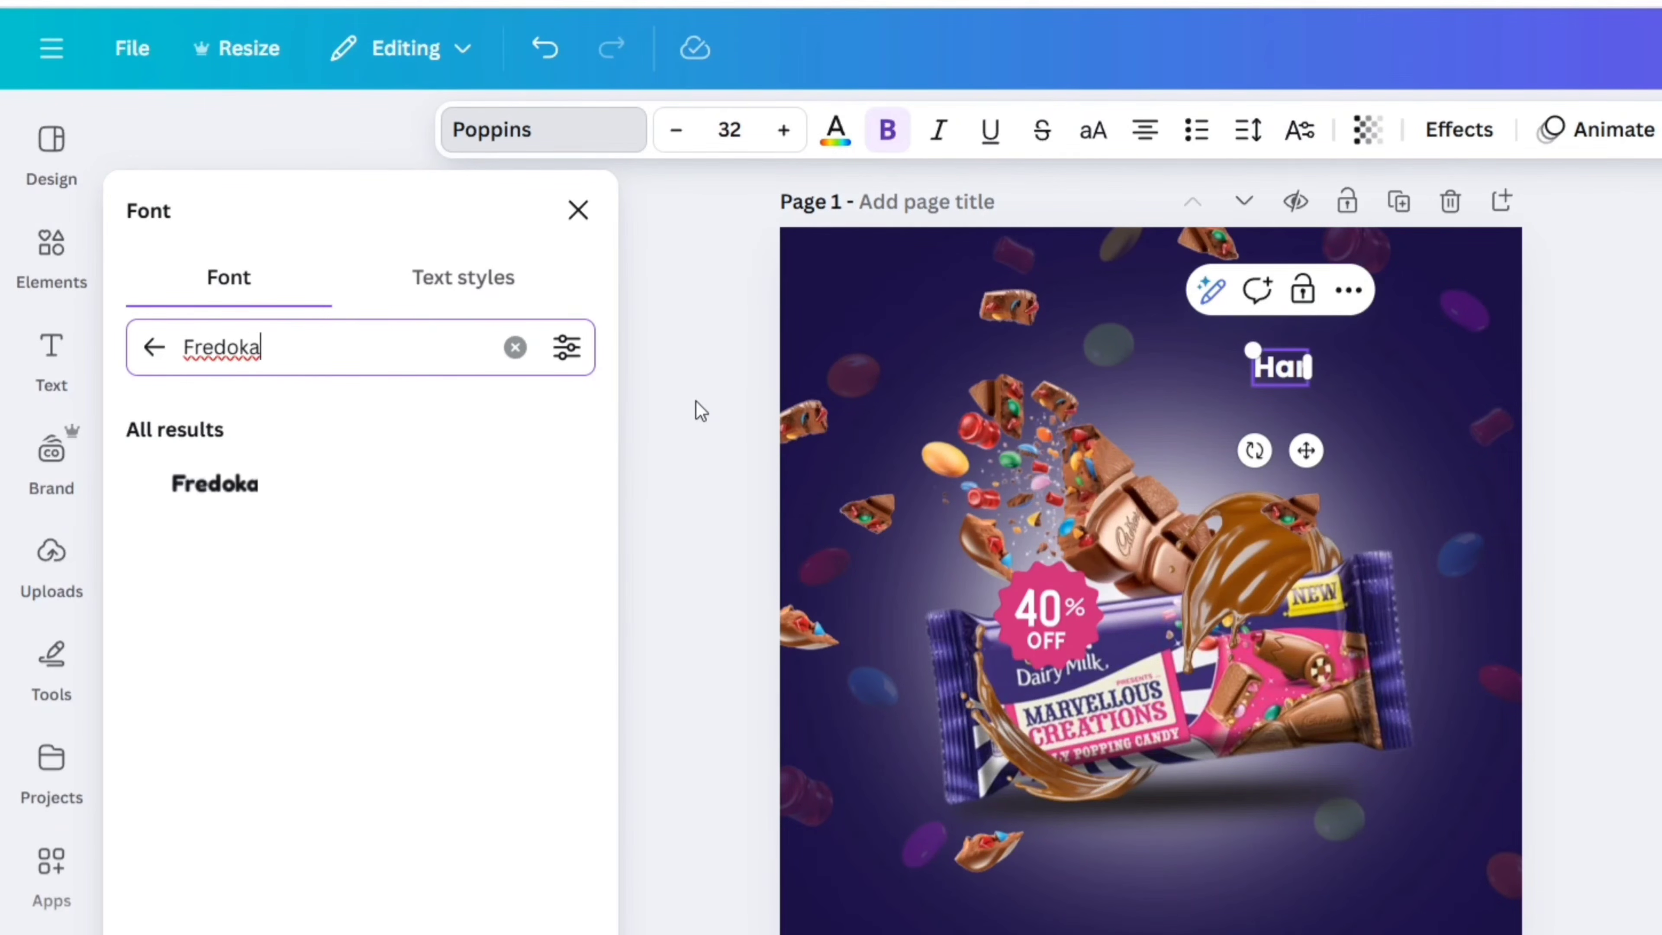
{"action": "left_click", "coordinate": [239, 487]}
{"action": "left_click", "coordinate": [578, 211]}
{"action": "left_click", "coordinate": [729, 129]}
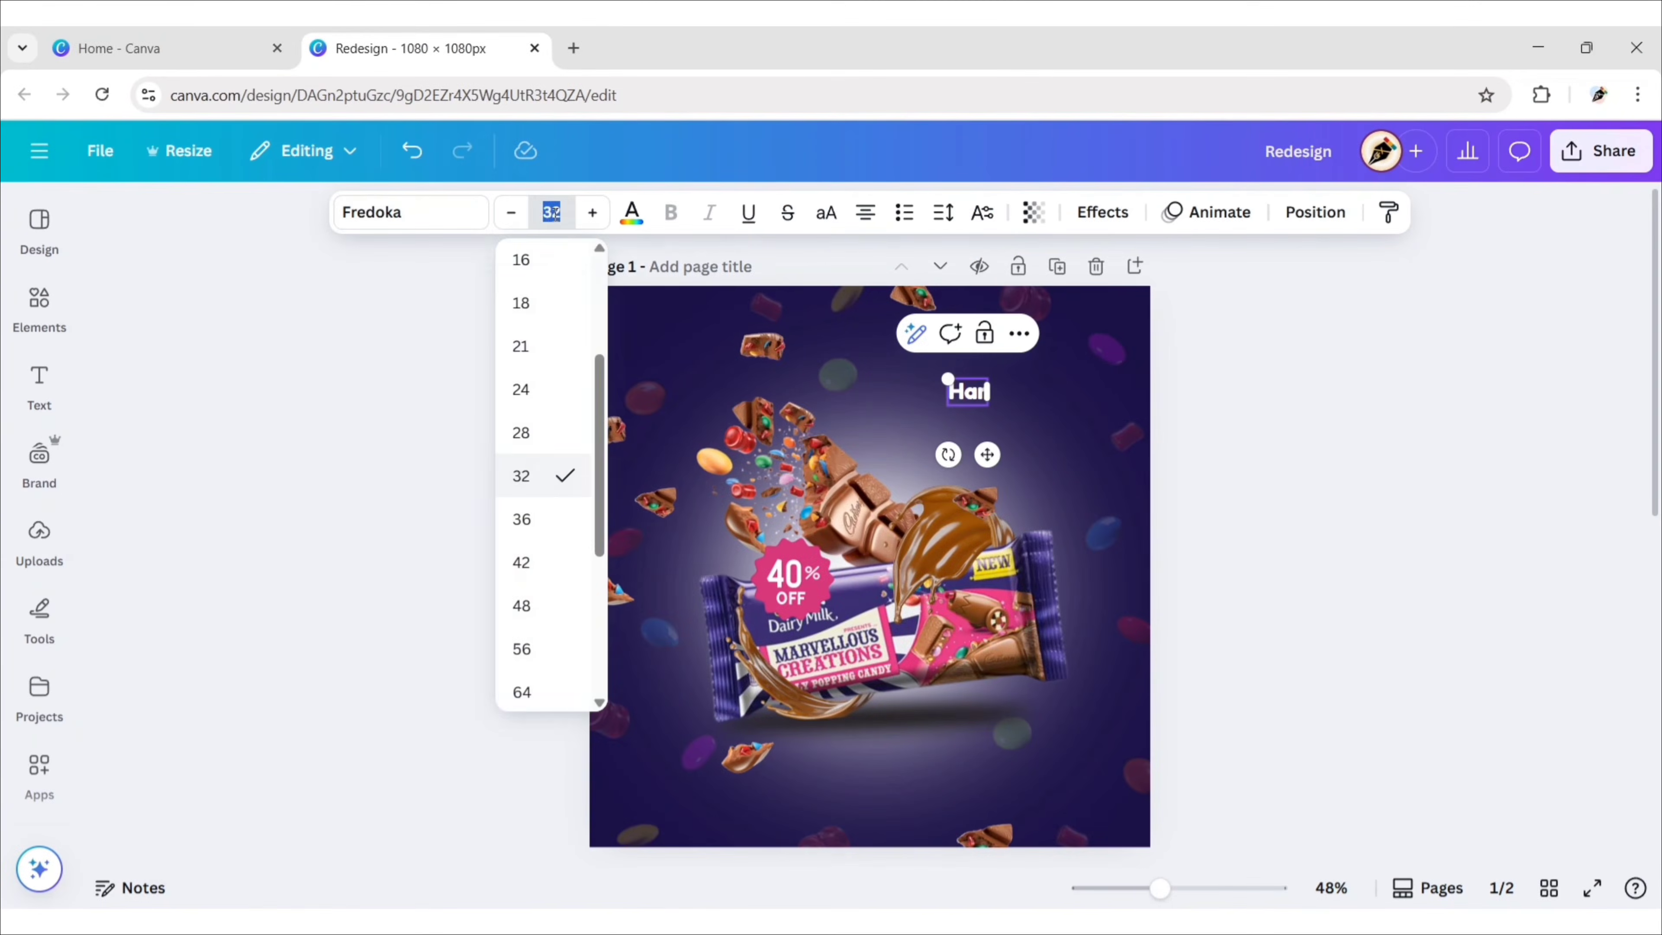
{"action": "type", "text": "50"}
{"action": "key", "text": "Return"}
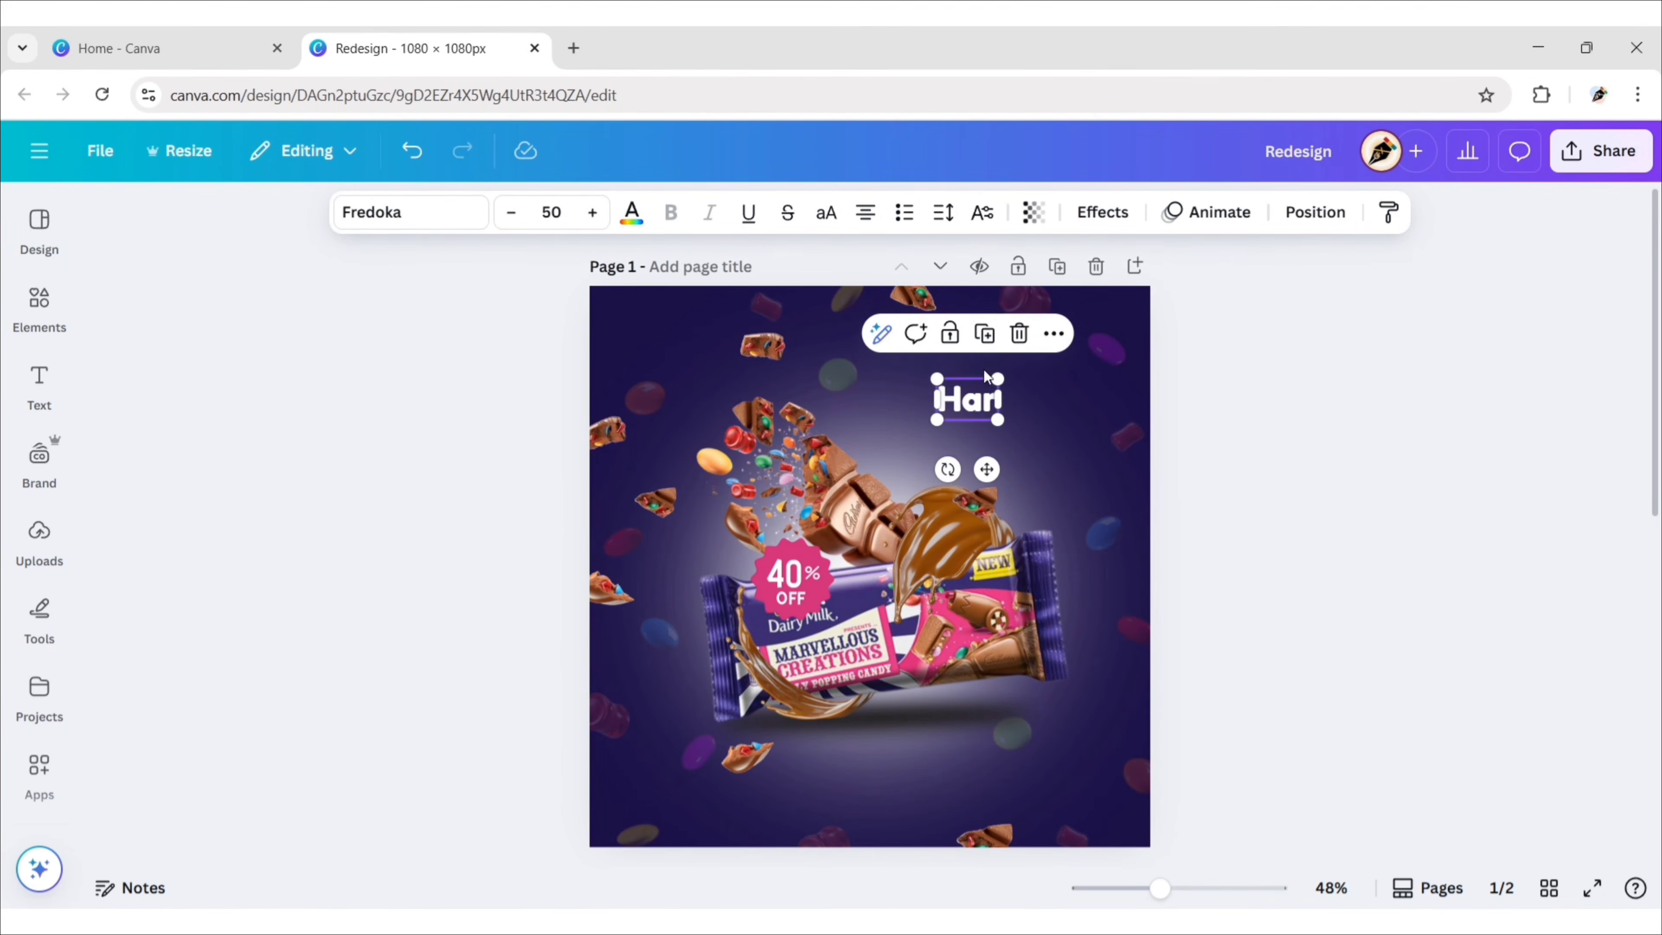
- Duplicate the "Har" text as "Ghar" at size 100 and arrange the two words one above the other
{"action": "key", "text": "ctrl+d"}
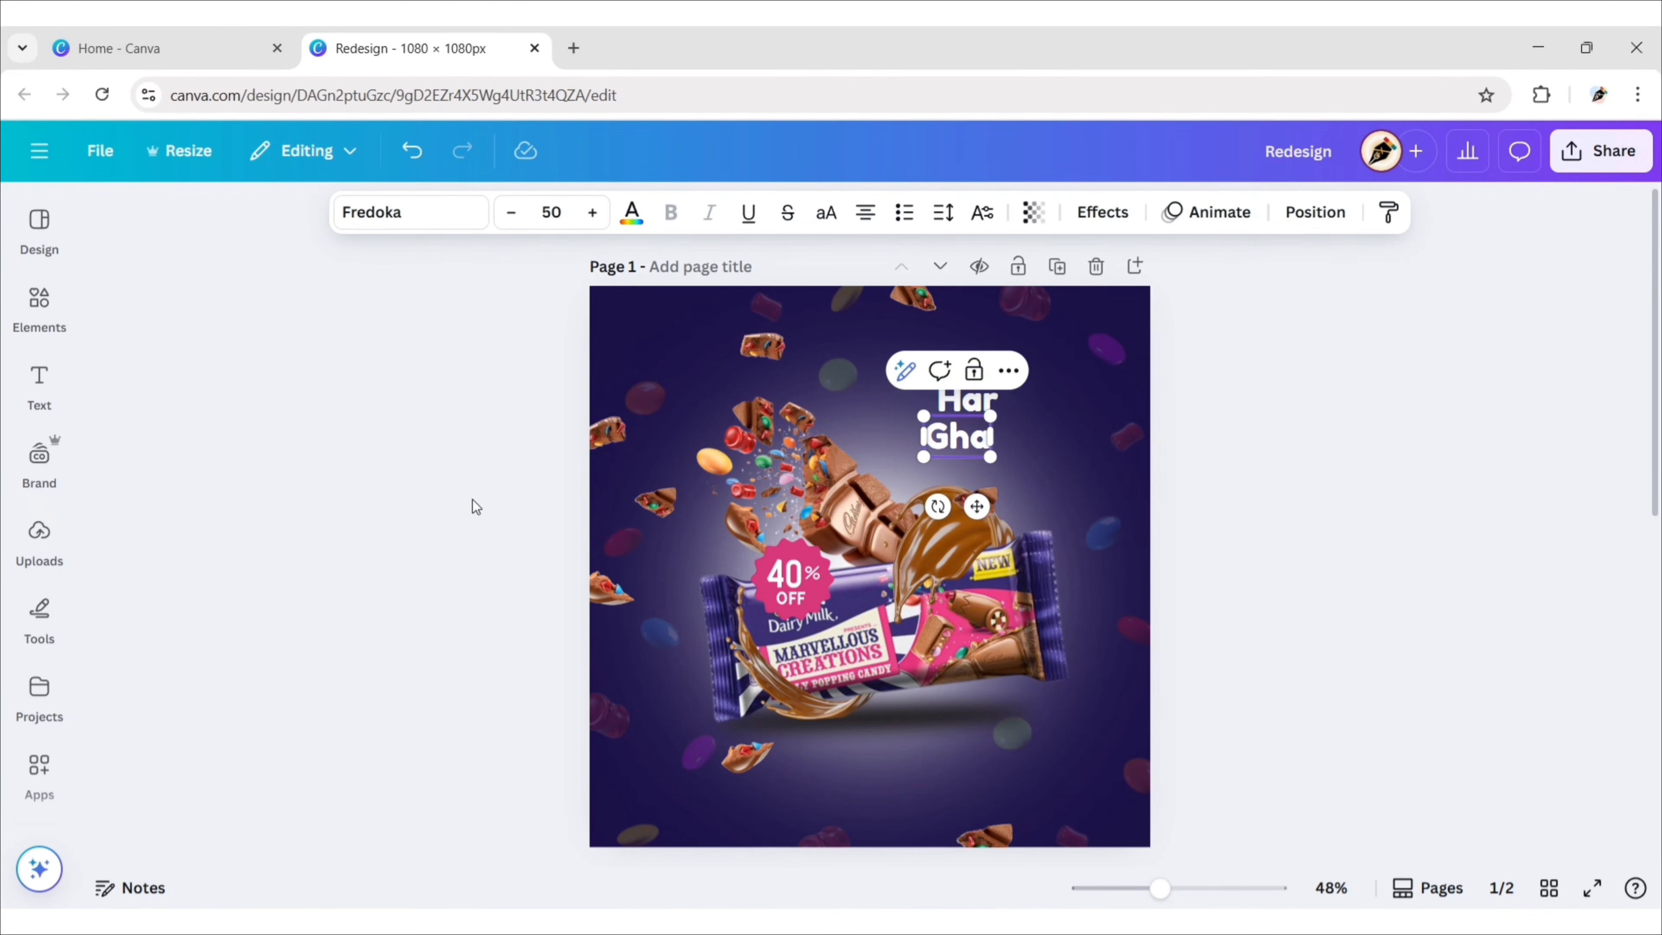
{"action": "left_click", "coordinate": [551, 212]}
{"action": "type", "text": "100"}
{"action": "key", "text": "Return"}
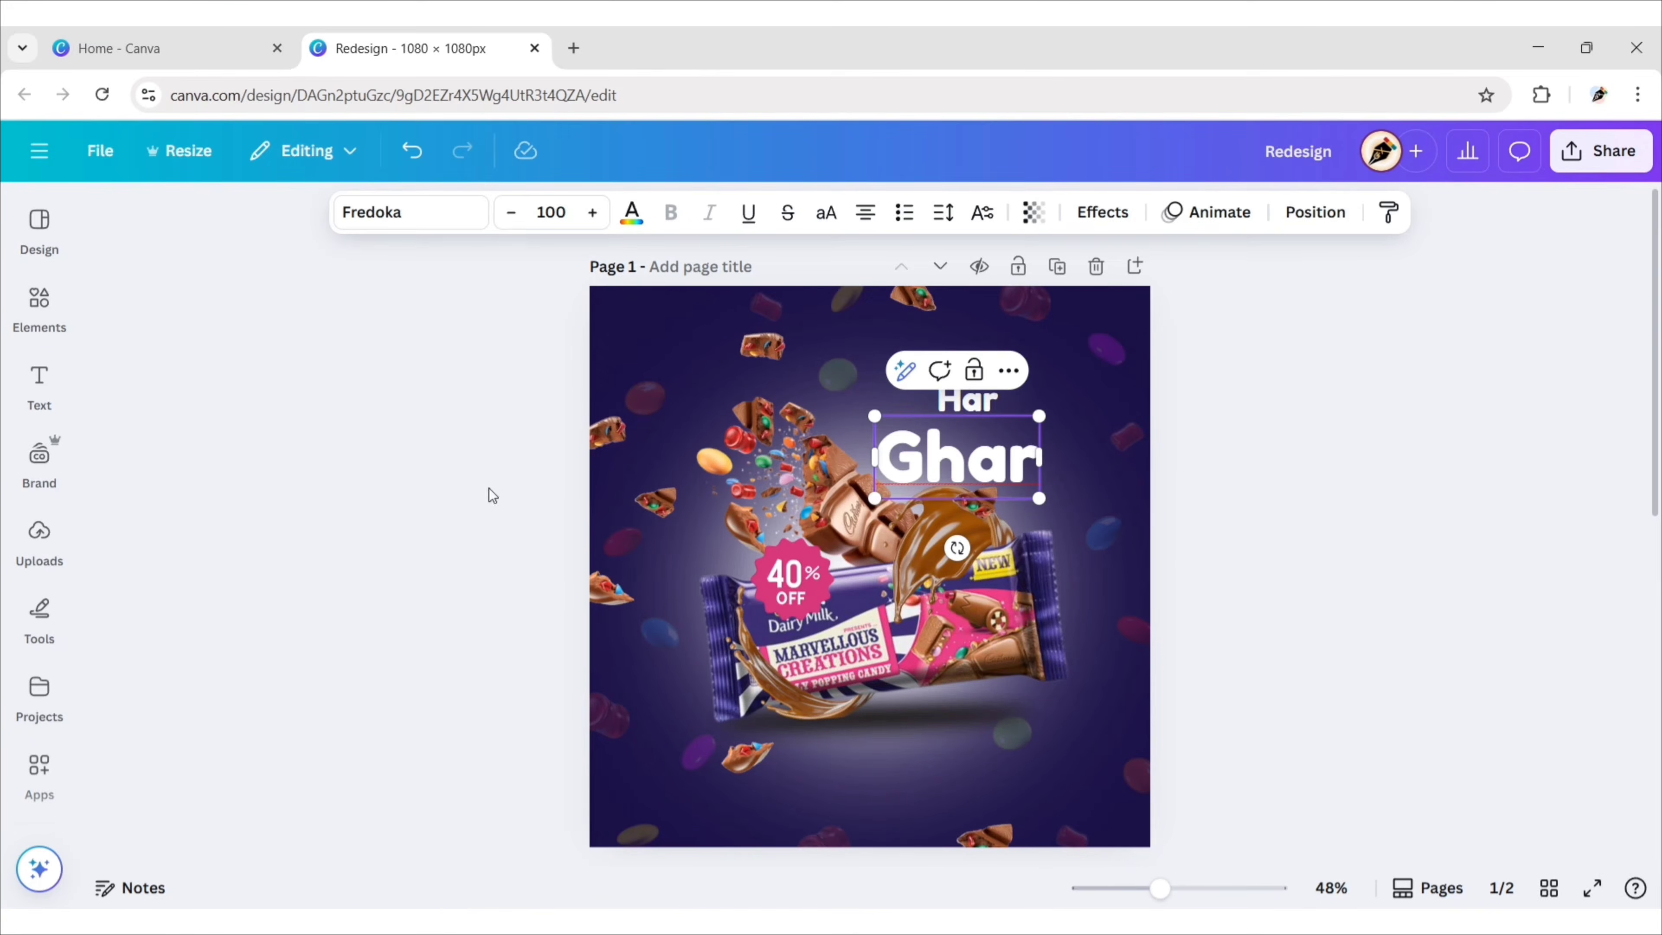
{"action": "left_click_drag", "start_coordinate": [979, 436], "coordinate": [977, 366]}
{"action": "left_click", "coordinate": [970, 399]}
{"action": "left_click", "coordinate": [996, 440]}
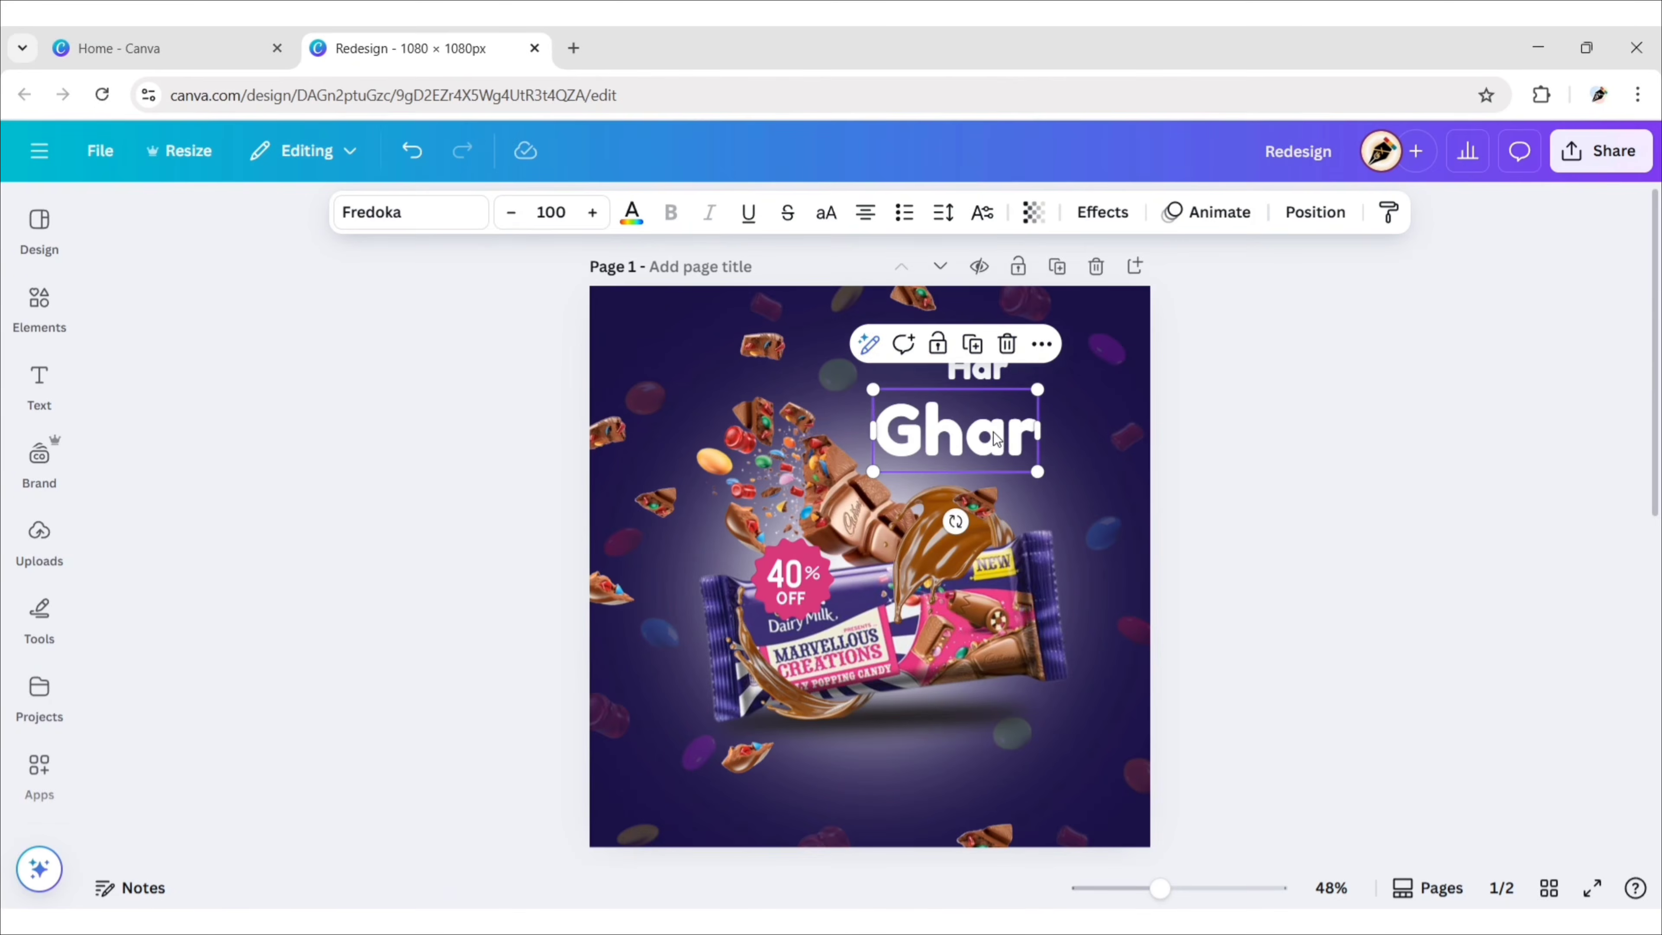
- Add a copy of the "Har" text beneath "Ghar" and change it to "mein"
{"action": "left_click_drag", "start_coordinate": [996, 440], "coordinate": [976, 469]}
{"action": "left_click", "coordinate": [977, 368]}
{"action": "type", "text": "mein"}
{"action": "left_click", "coordinate": [1315, 426]}
- Add a copy of the "Ghar" text beneath "mein" and change it to "Party"
{"action": "left_click", "coordinate": [975, 401]}
{"action": "left_click", "coordinate": [972, 309]}
{"action": "double_click", "coordinate": [977, 468]}
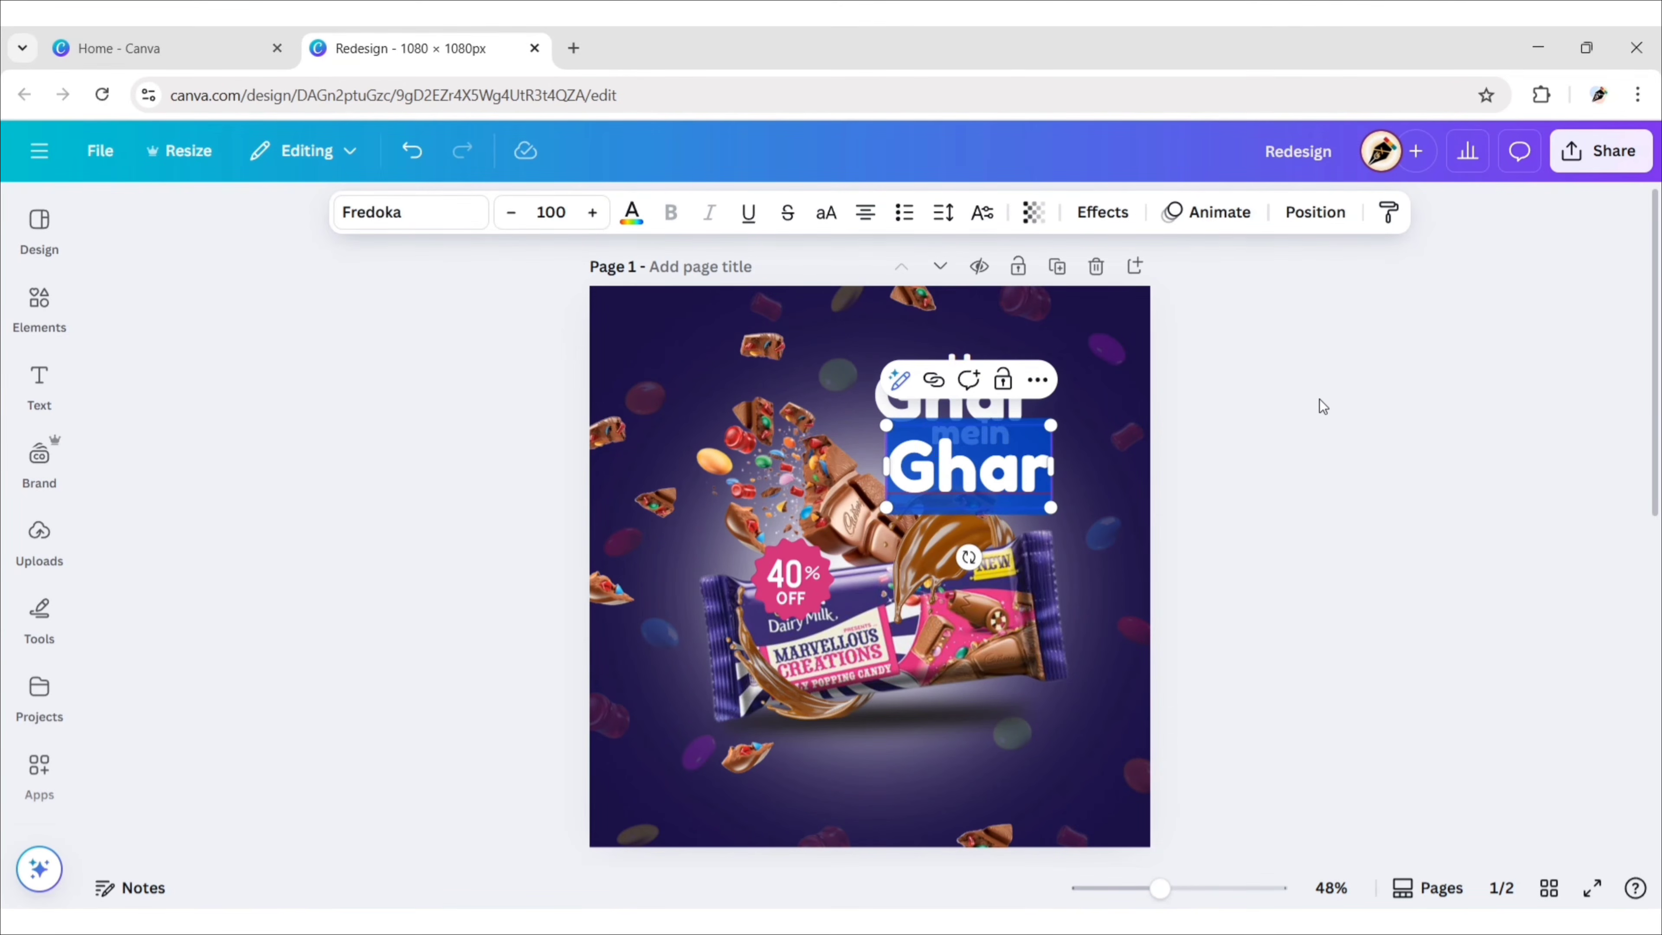
{"action": "type", "text": "Party"}
{"action": "left_click", "coordinate": [1318, 399]}
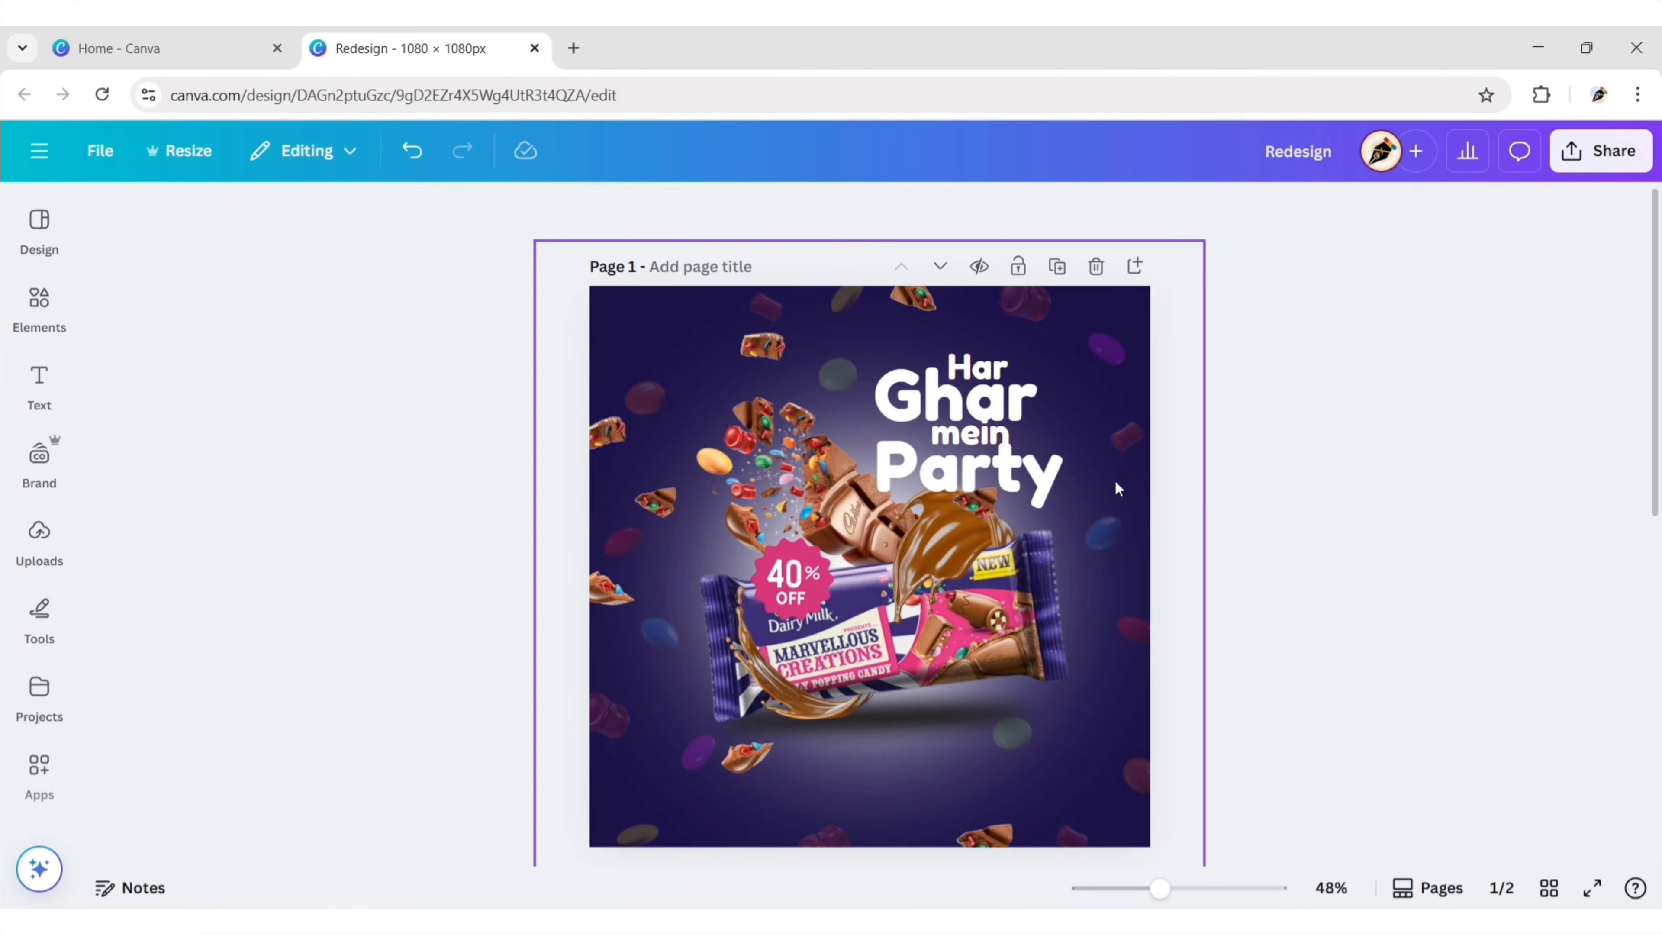
- Move the four headline words closer together vertically so they form a compact stack
{"action": "left_click", "coordinate": [987, 377]}
{"action": "left_click_drag", "start_coordinate": [986, 376], "coordinate": [968, 452]}
{"action": "left_click", "coordinate": [956, 402]}
{"action": "left_click", "coordinate": [971, 437]}
{"action": "left_click", "coordinate": [1285, 404]}
{"action": "left_click", "coordinate": [968, 468]}
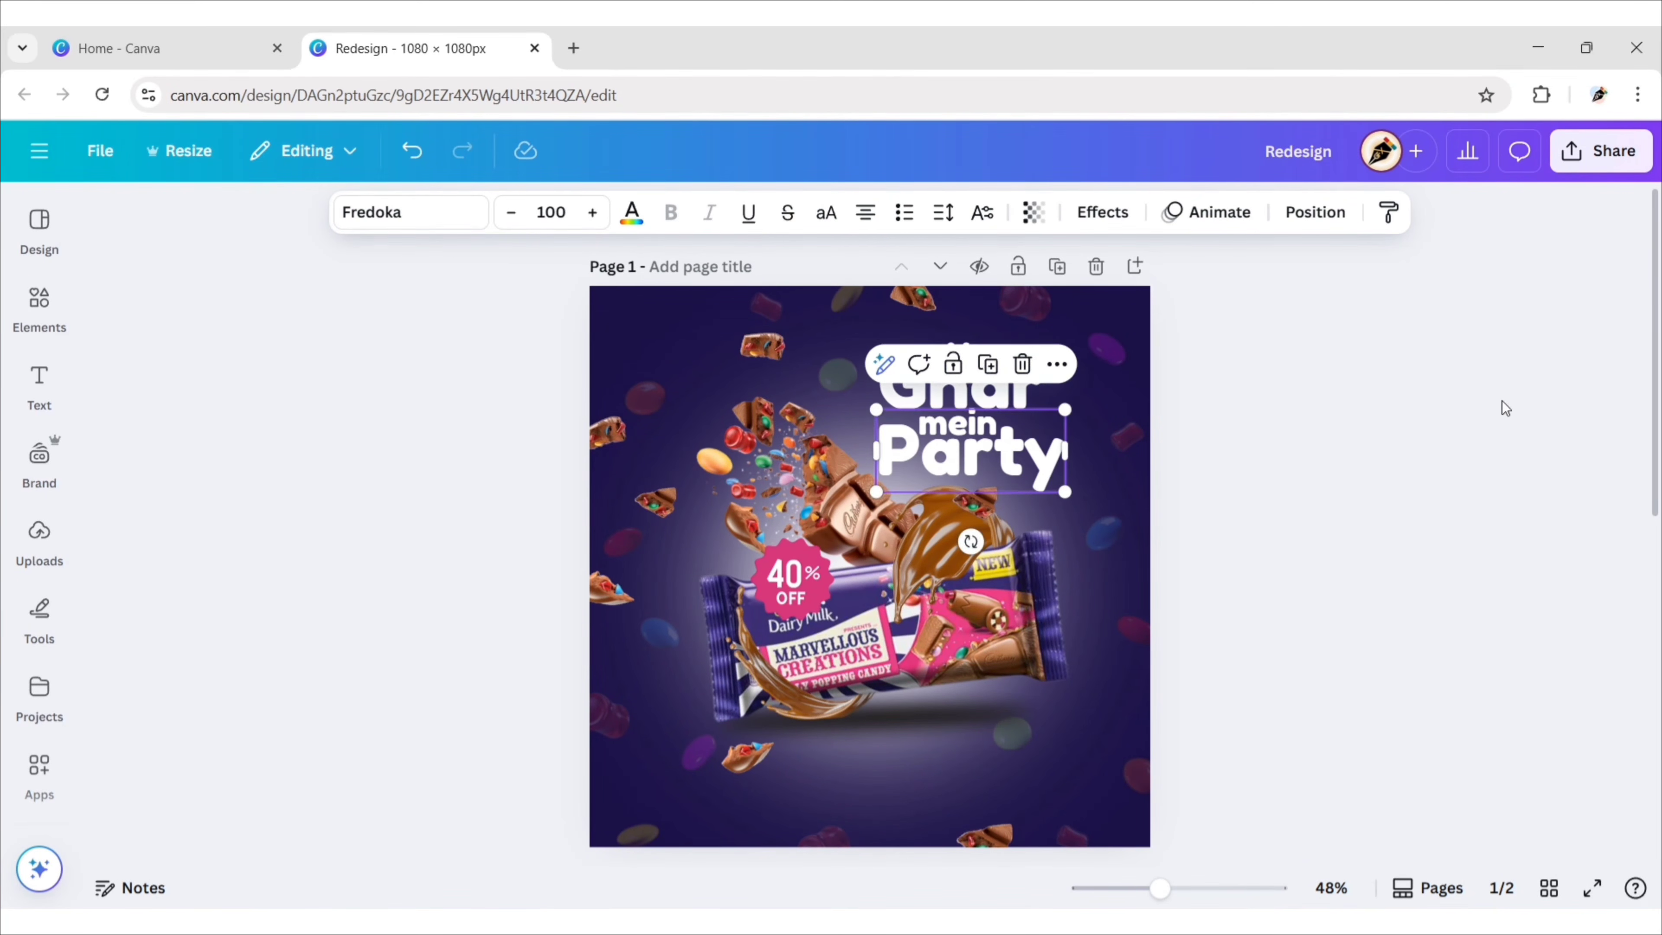
{"action": "left_click", "coordinate": [1366, 419]}
- Select all the headline words together and shift the block slightly to the right above the splash
{"action": "left_click", "coordinate": [969, 365]}
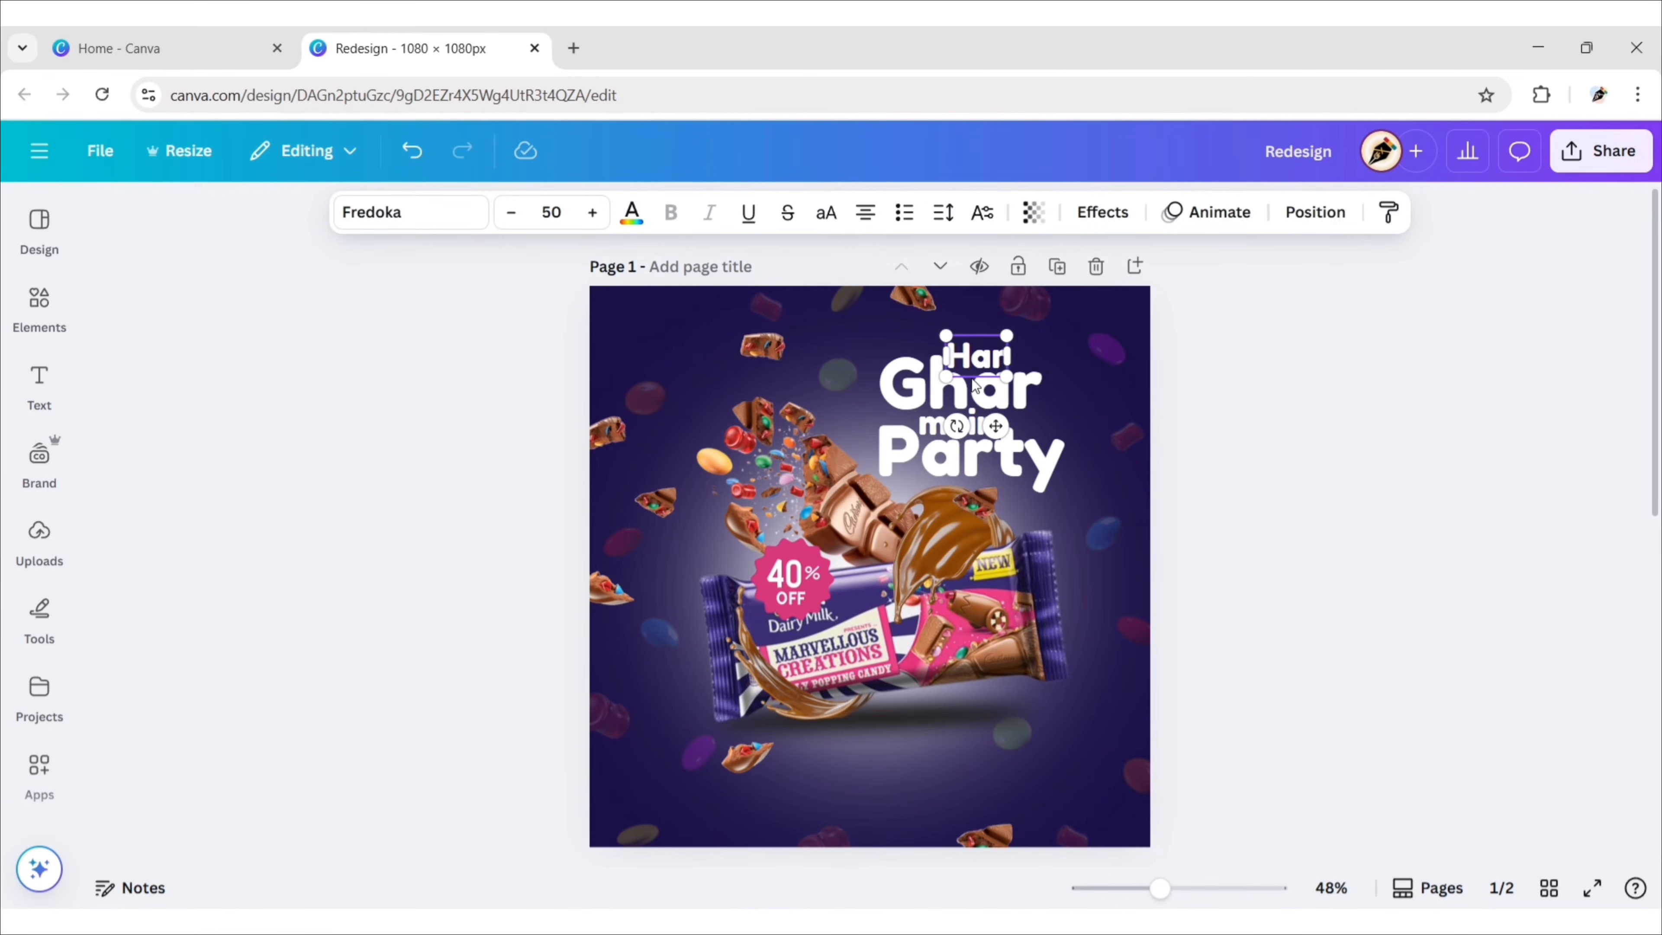
{"action": "left_click", "coordinate": [953, 456], "text": "shift"}
{"action": "left_click", "coordinate": [918, 291]}
{"action": "left_click_drag", "start_coordinate": [988, 450], "coordinate": [968, 432]}
{"action": "left_click", "coordinate": [1263, 430]}
- Search the elements library for "party poppers" and limit the results to graphics
{"action": "left_click", "coordinate": [39, 305]}
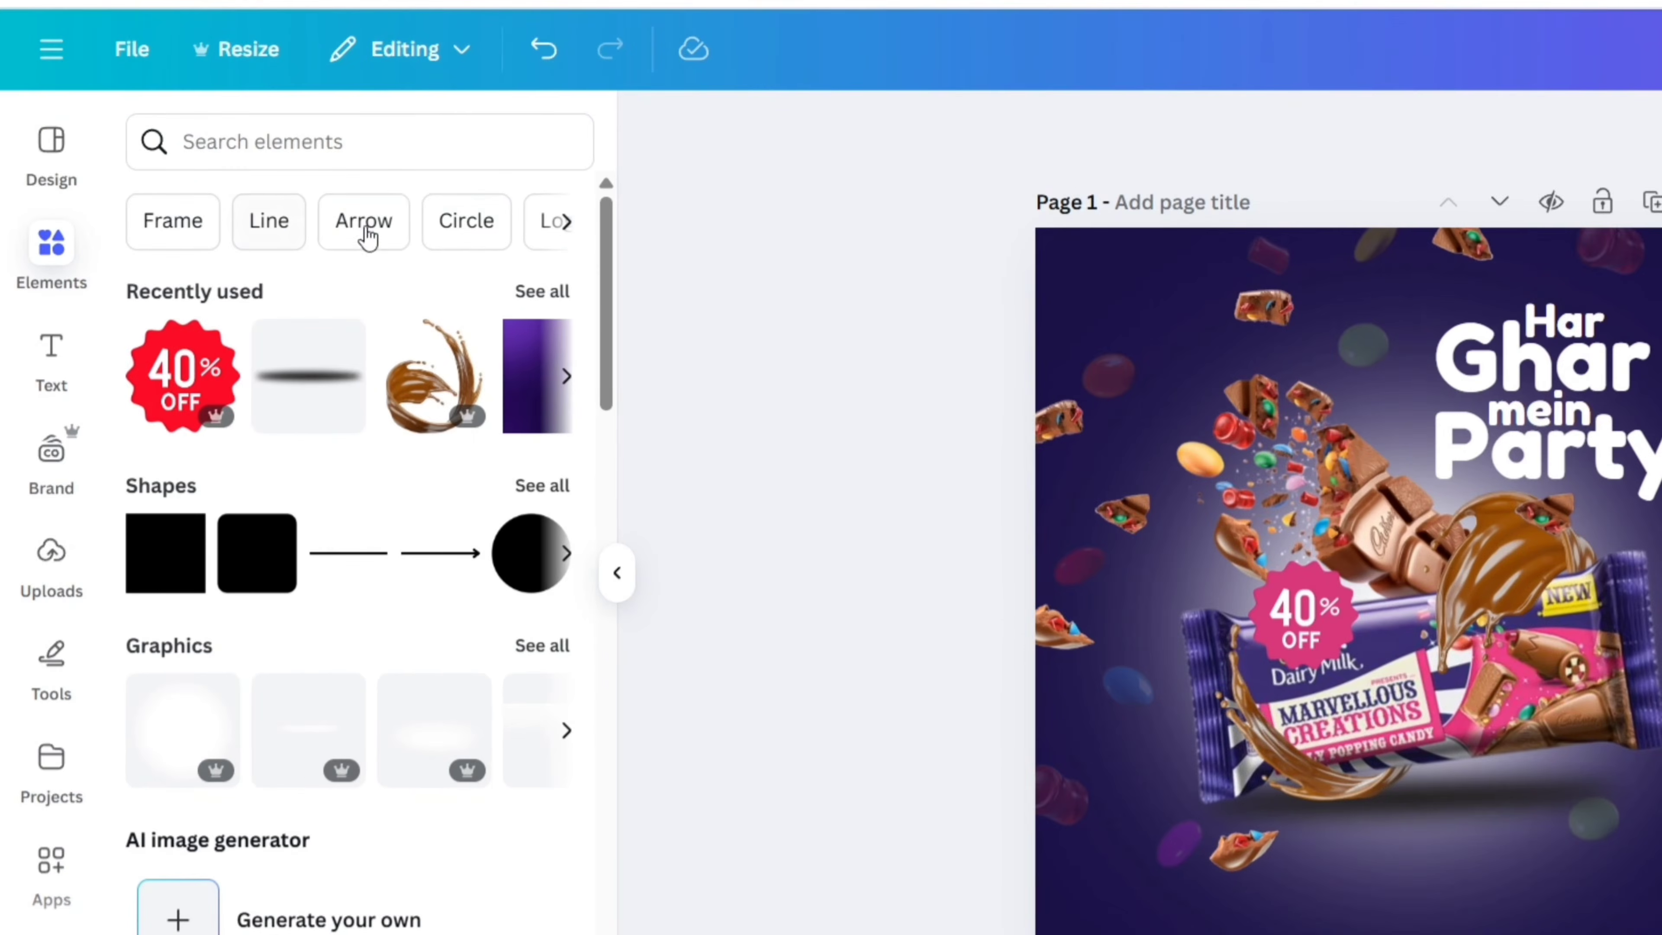
{"action": "left_click", "coordinate": [262, 141]}
{"action": "type", "text": "party poppers"}
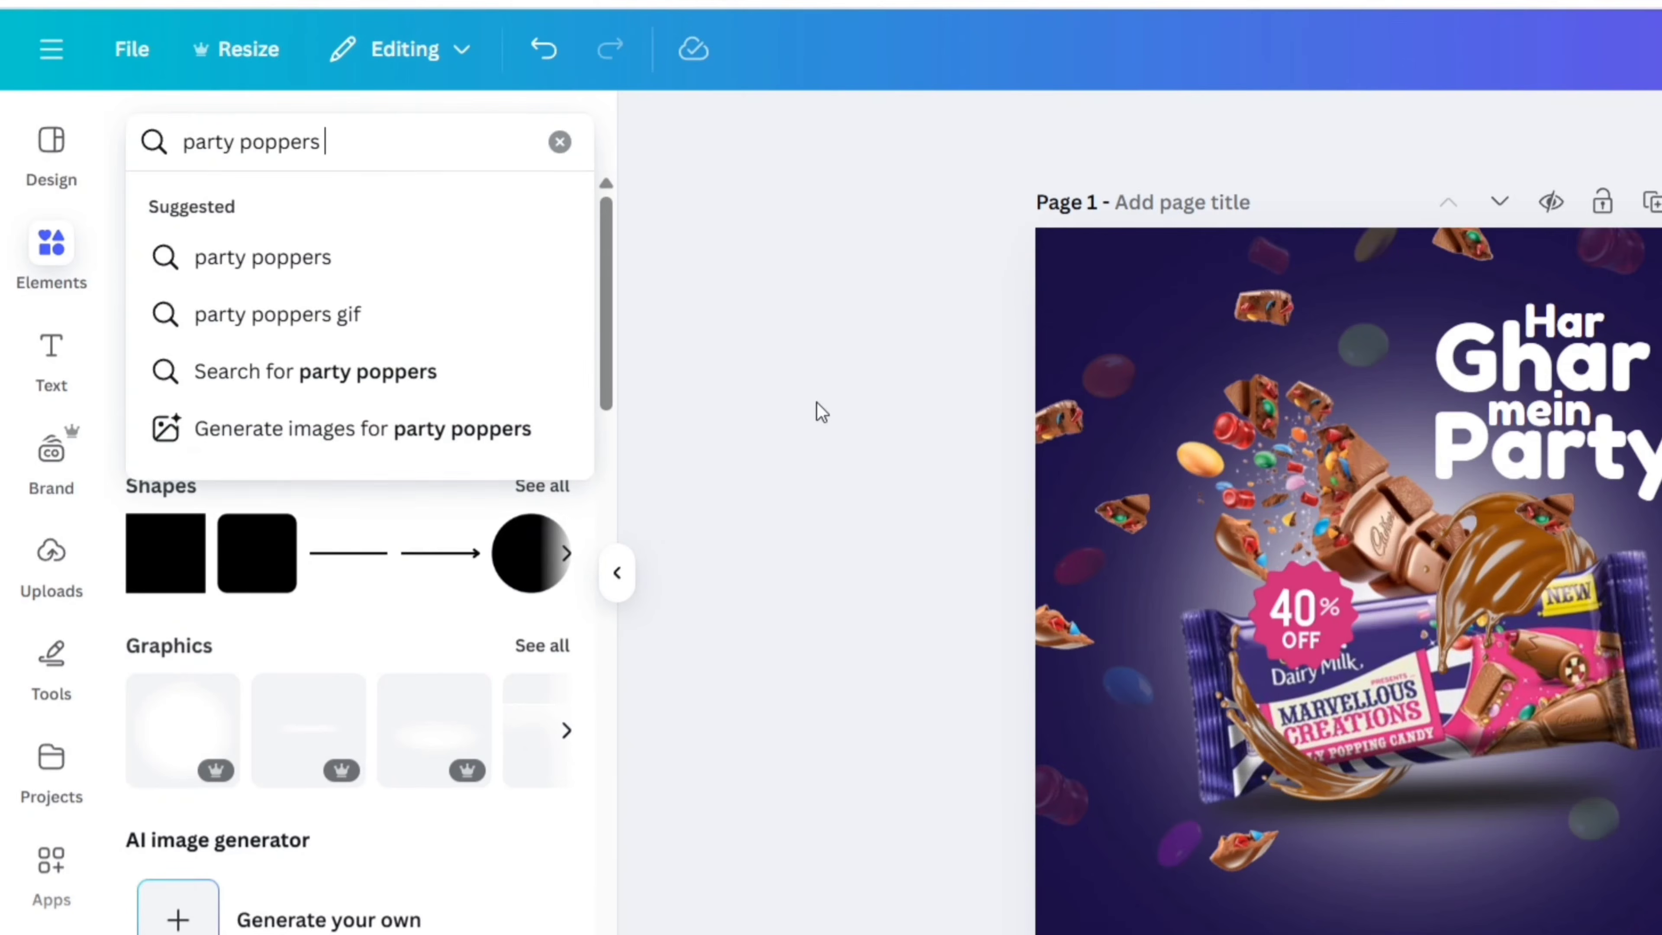
{"action": "key", "text": "Return"}
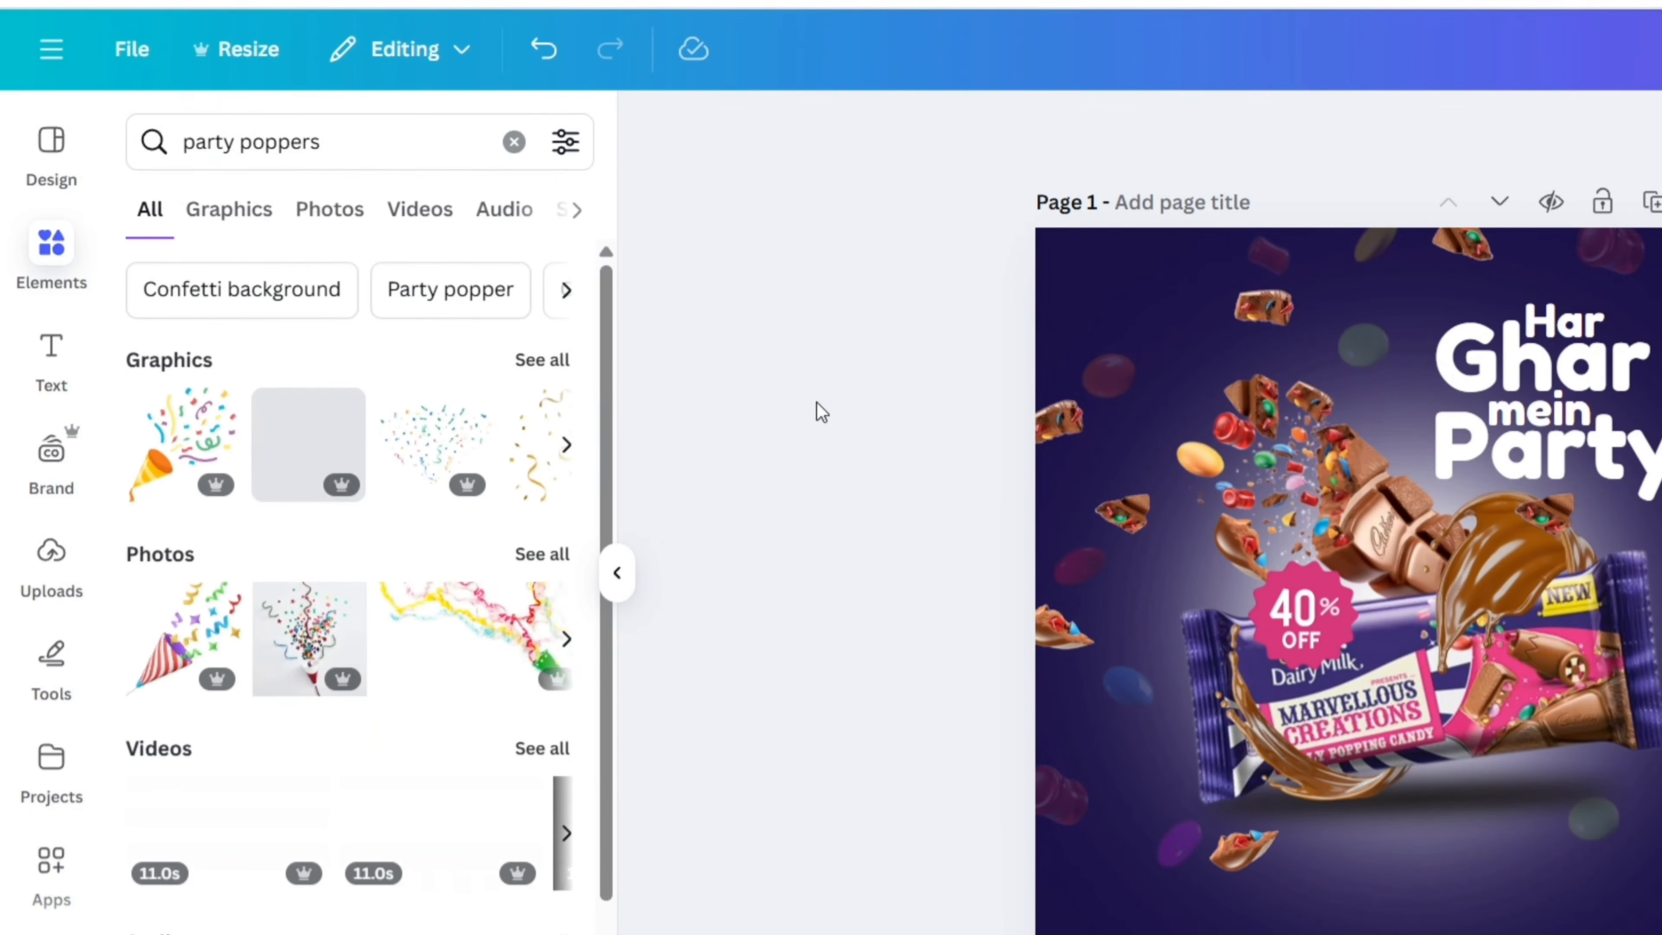
{"action": "left_click", "coordinate": [246, 216]}
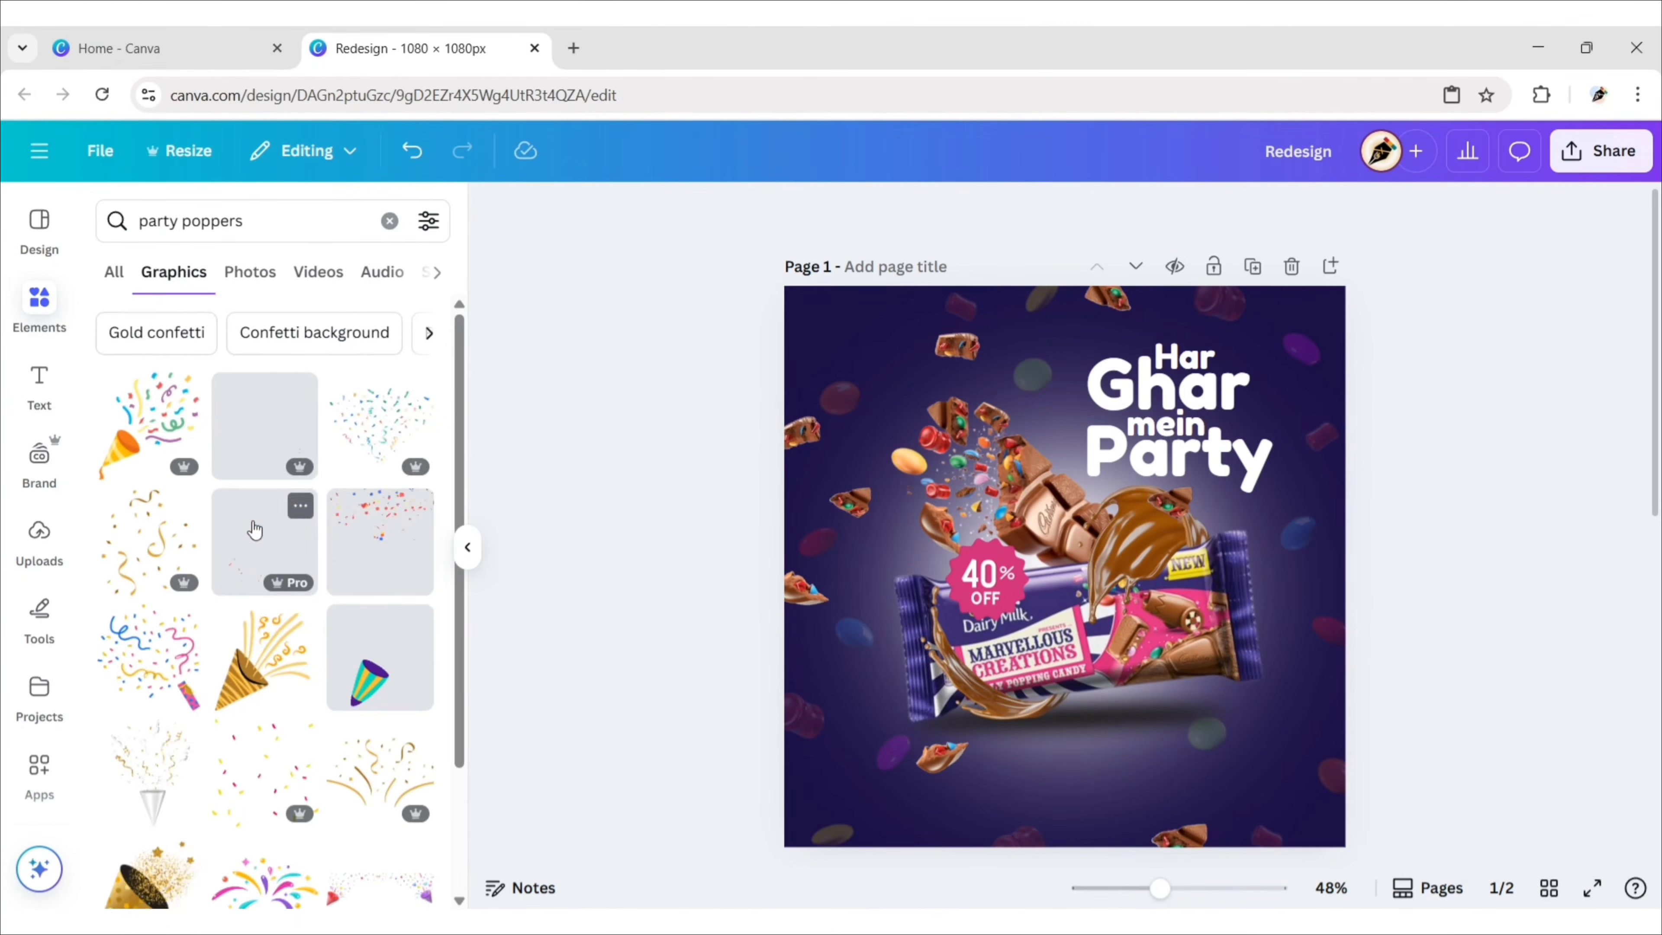
- Find graphics similar to a black party popper and add the solid black popper with stars to the design
{"action": "scroll", "coordinate": [274, 534], "scroll_direction": "down", "scroll_amount": 10}
{"action": "scroll", "coordinate": [255, 528], "scroll_direction": "down", "scroll_amount": 10}
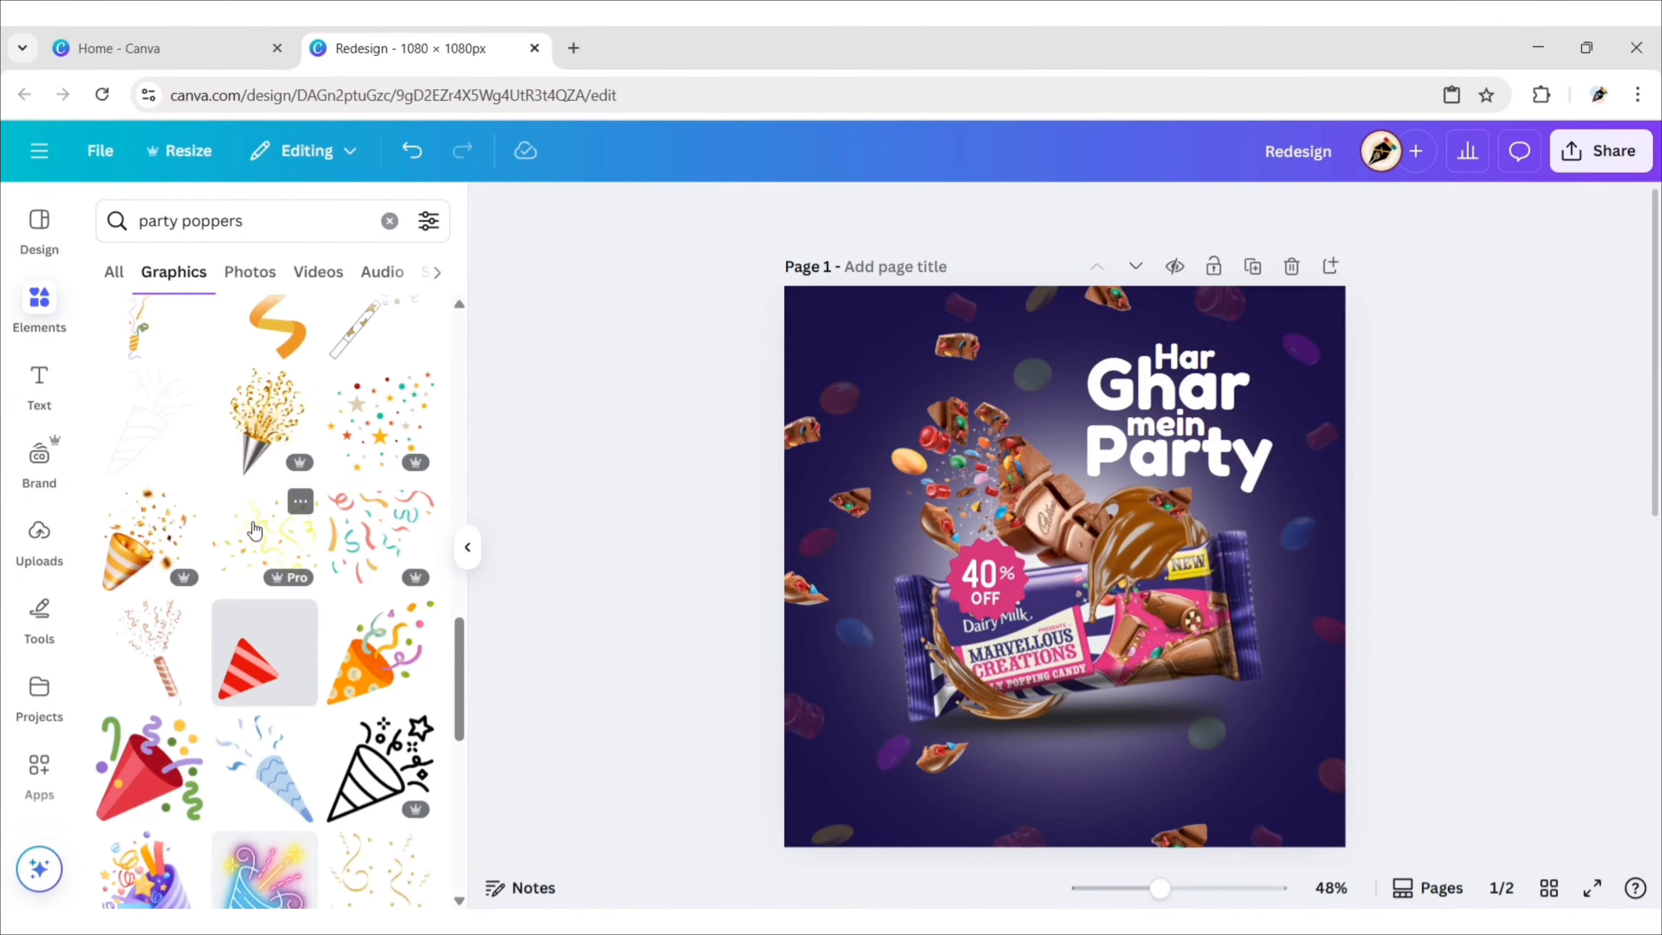
{"action": "scroll", "coordinate": [255, 529], "scroll_direction": "down", "scroll_amount": 10}
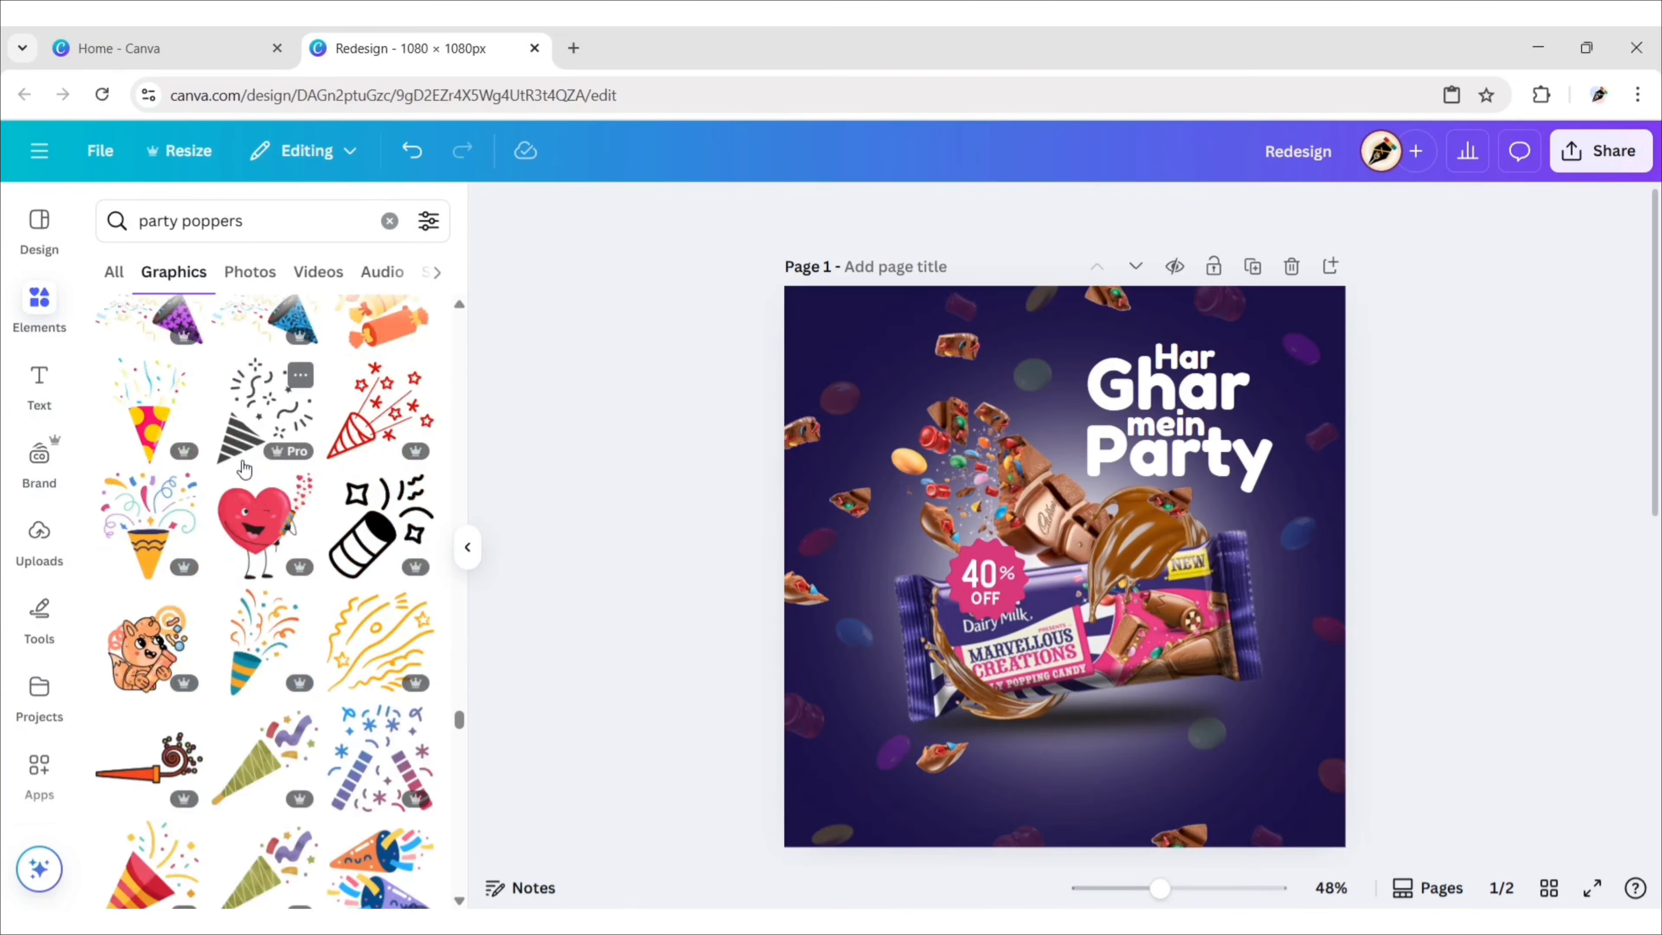
{"action": "left_click", "coordinate": [417, 428]}
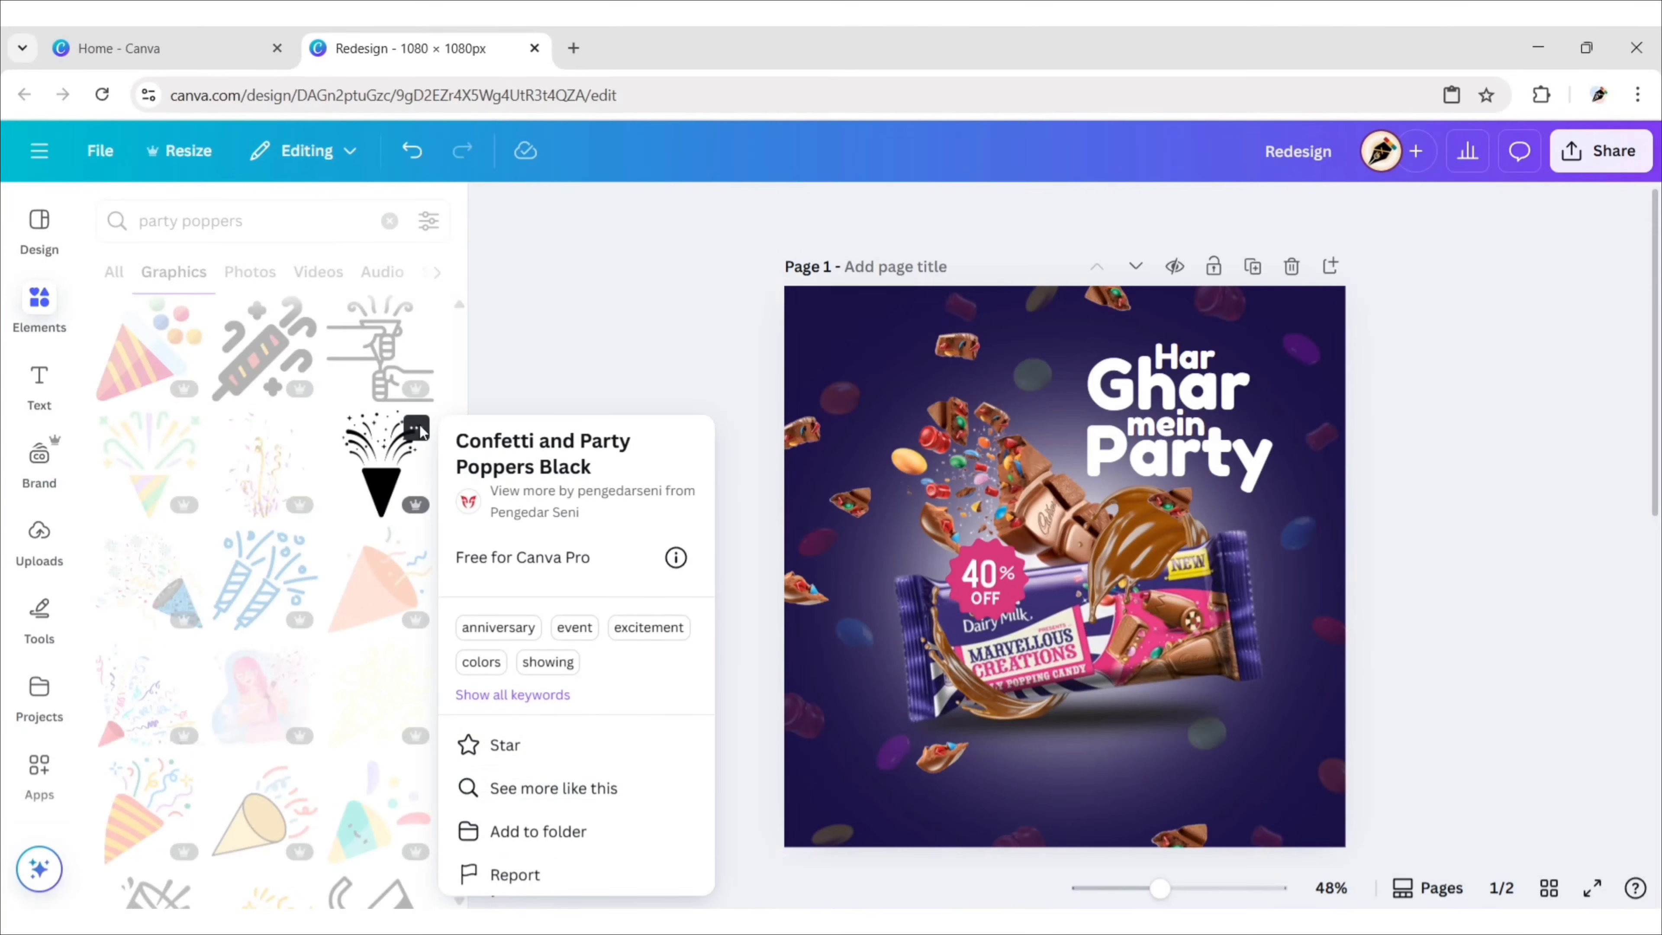
{"action": "left_click", "coordinate": [604, 783]}
{"action": "left_click", "coordinate": [149, 334]}
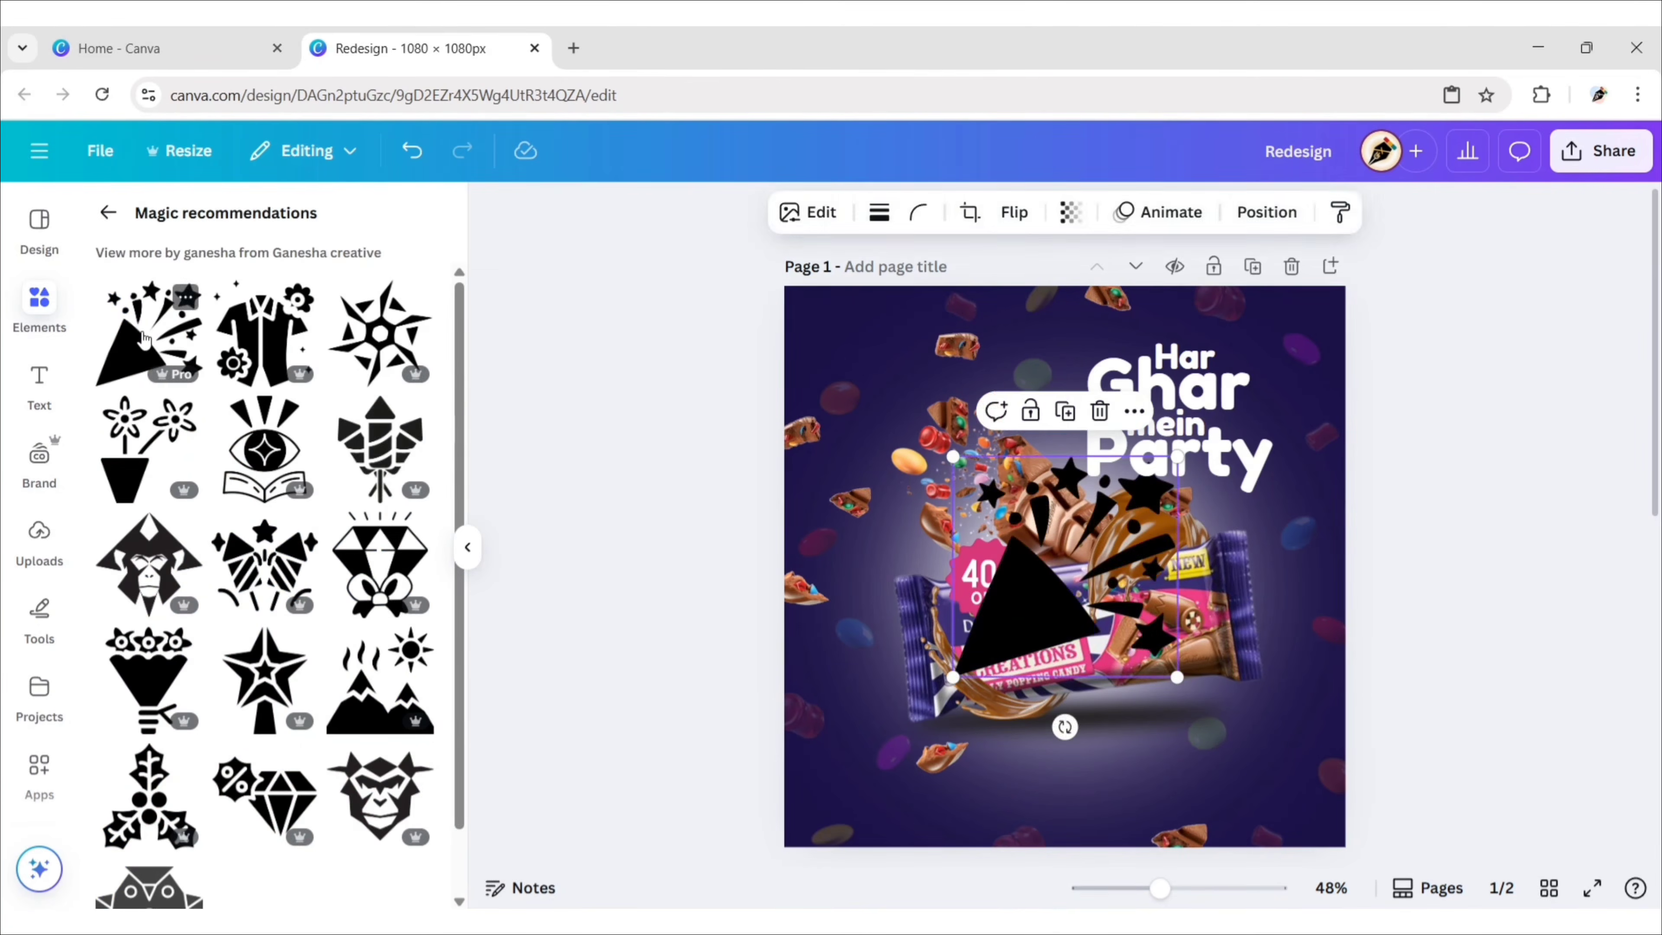
{"action": "left_click", "coordinate": [467, 547]}
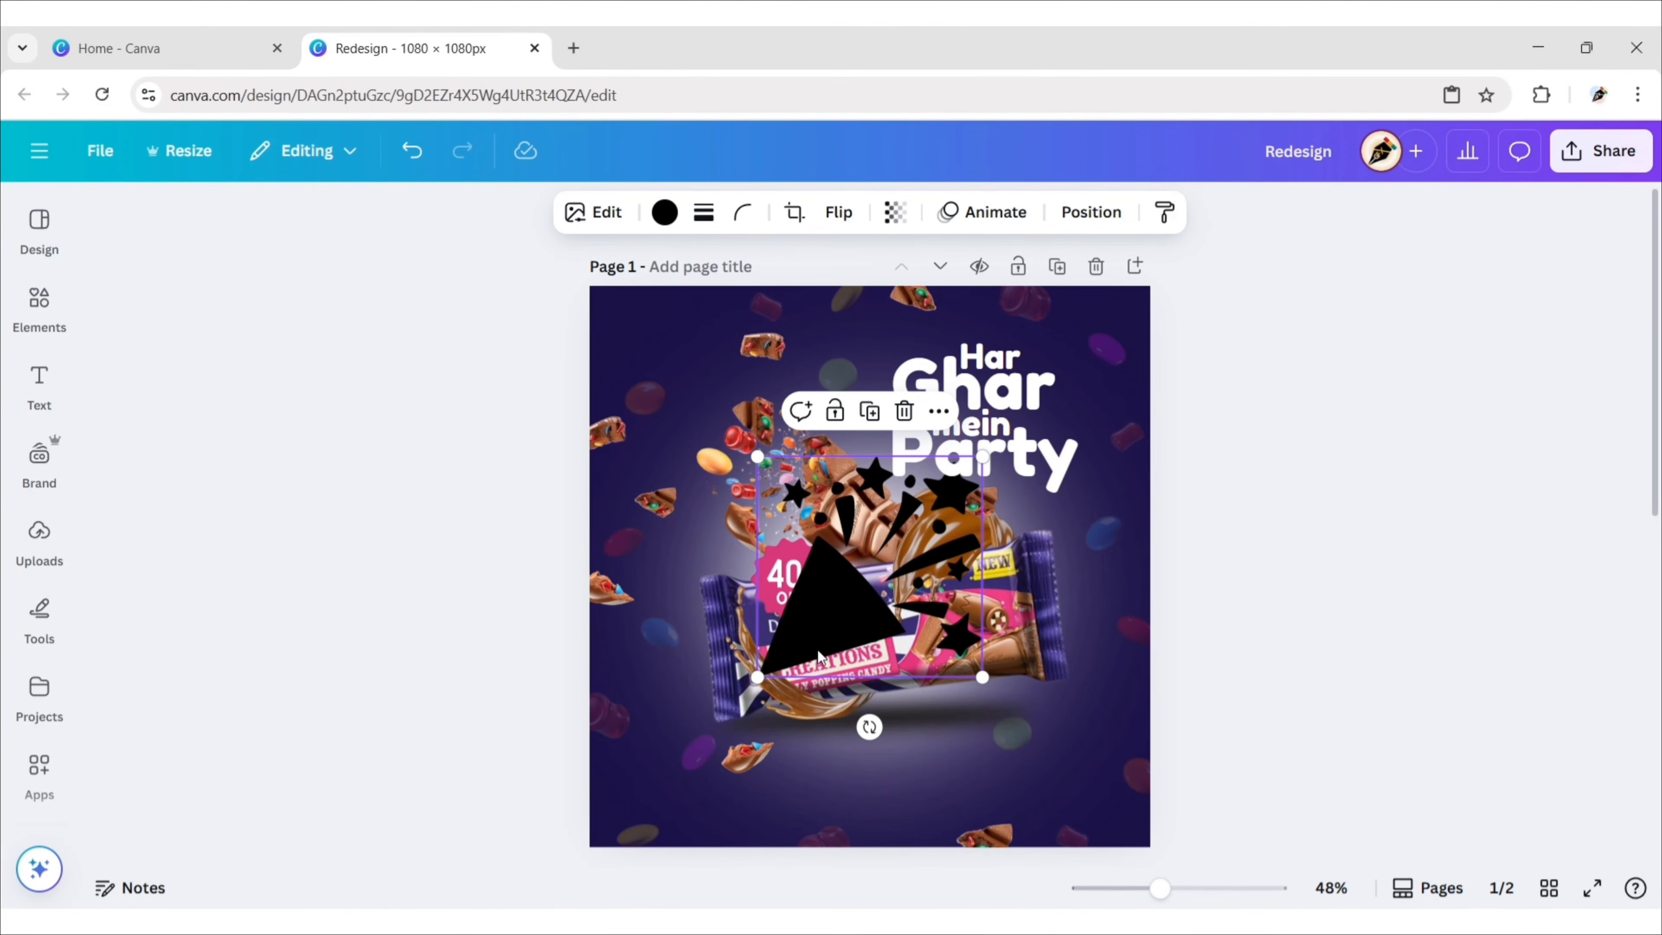
- Recolour the party popper graphic from the document colours to white
{"action": "left_click", "coordinate": [666, 215]}
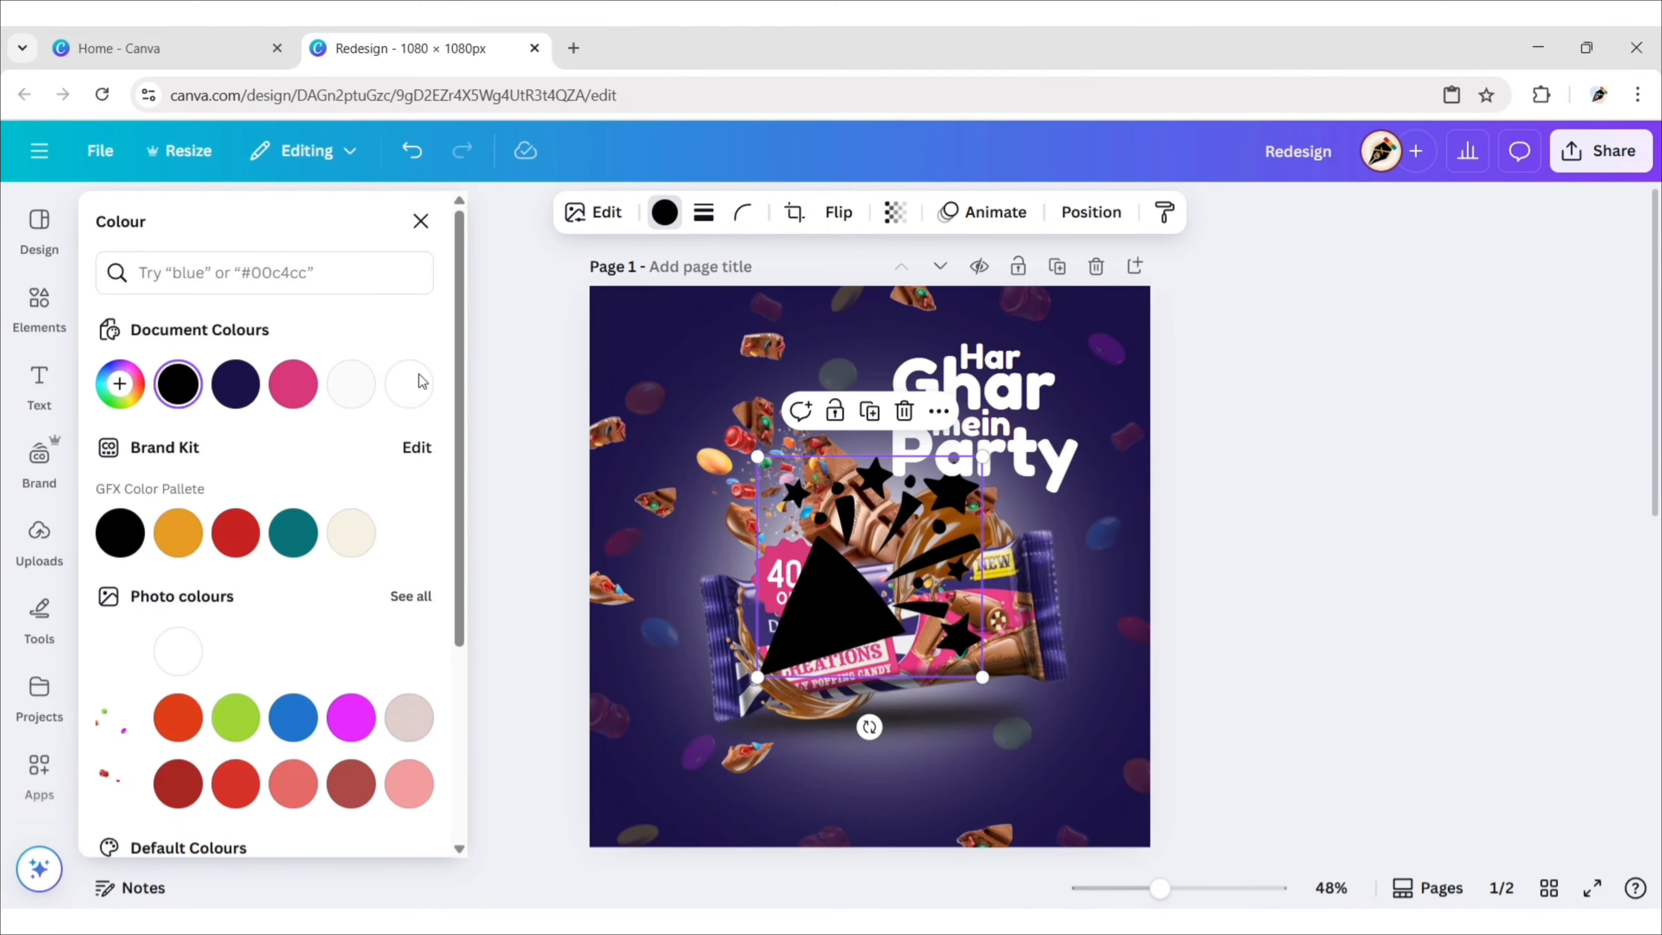
{"action": "left_click", "coordinate": [407, 389]}
{"action": "left_click", "coordinate": [424, 225]}
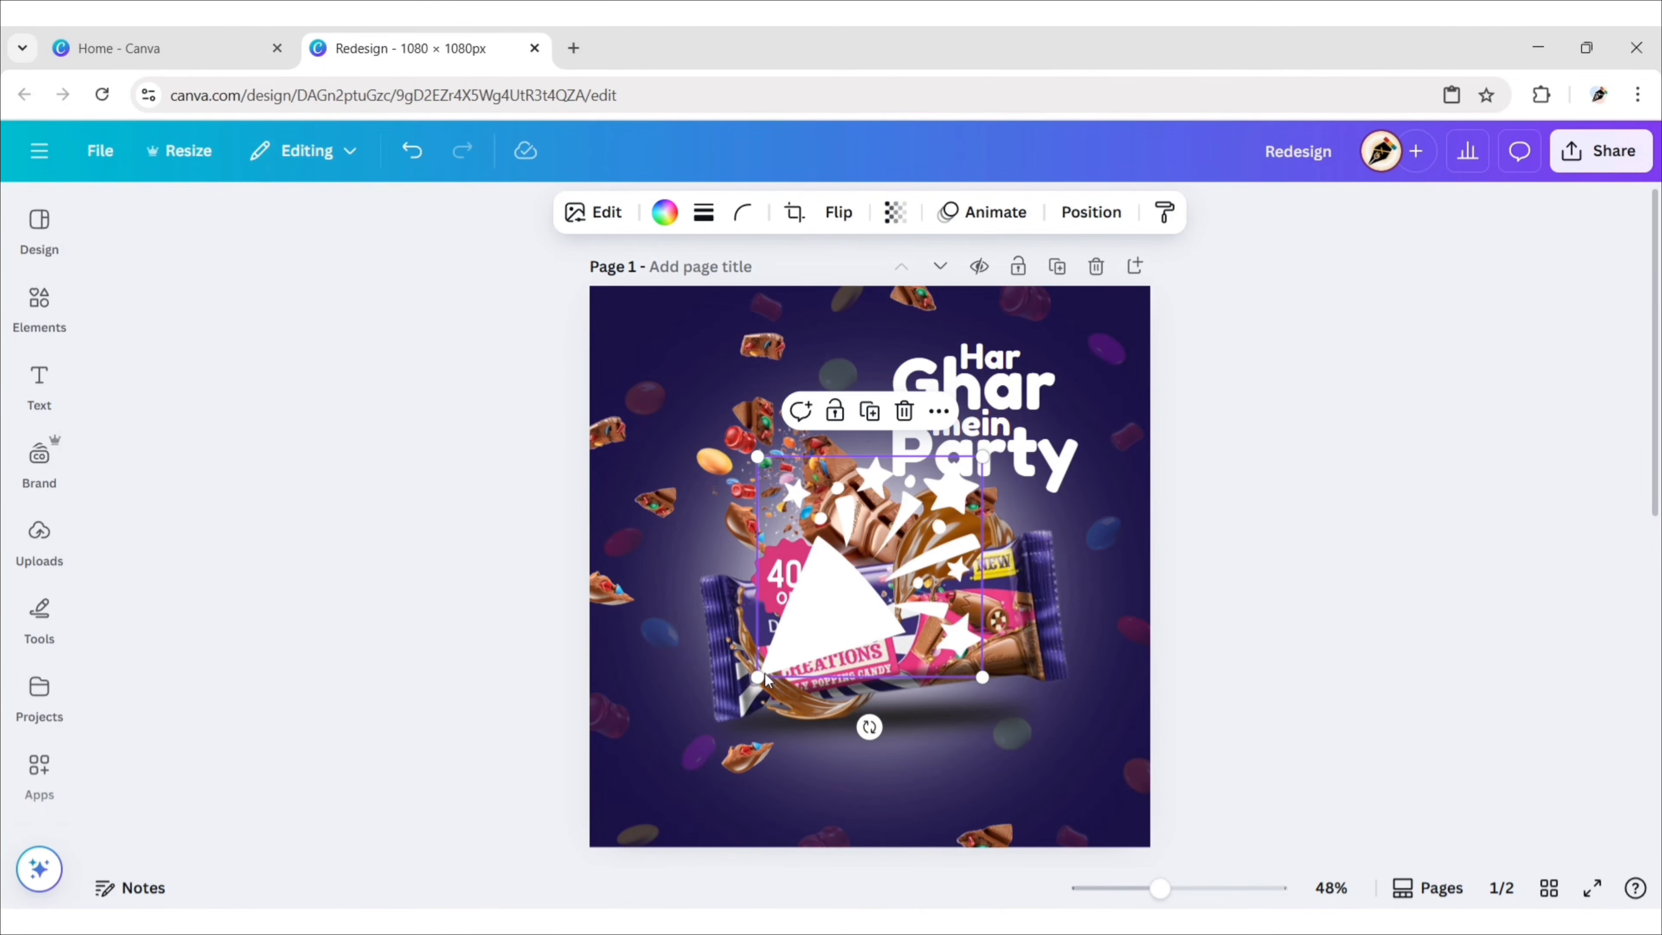
- Shrink and rotate the white party popper, and place it at the end of "Party" so it continues from the letter y
{"action": "left_click_drag", "start_coordinate": [765, 679], "coordinate": [1040, 442]}
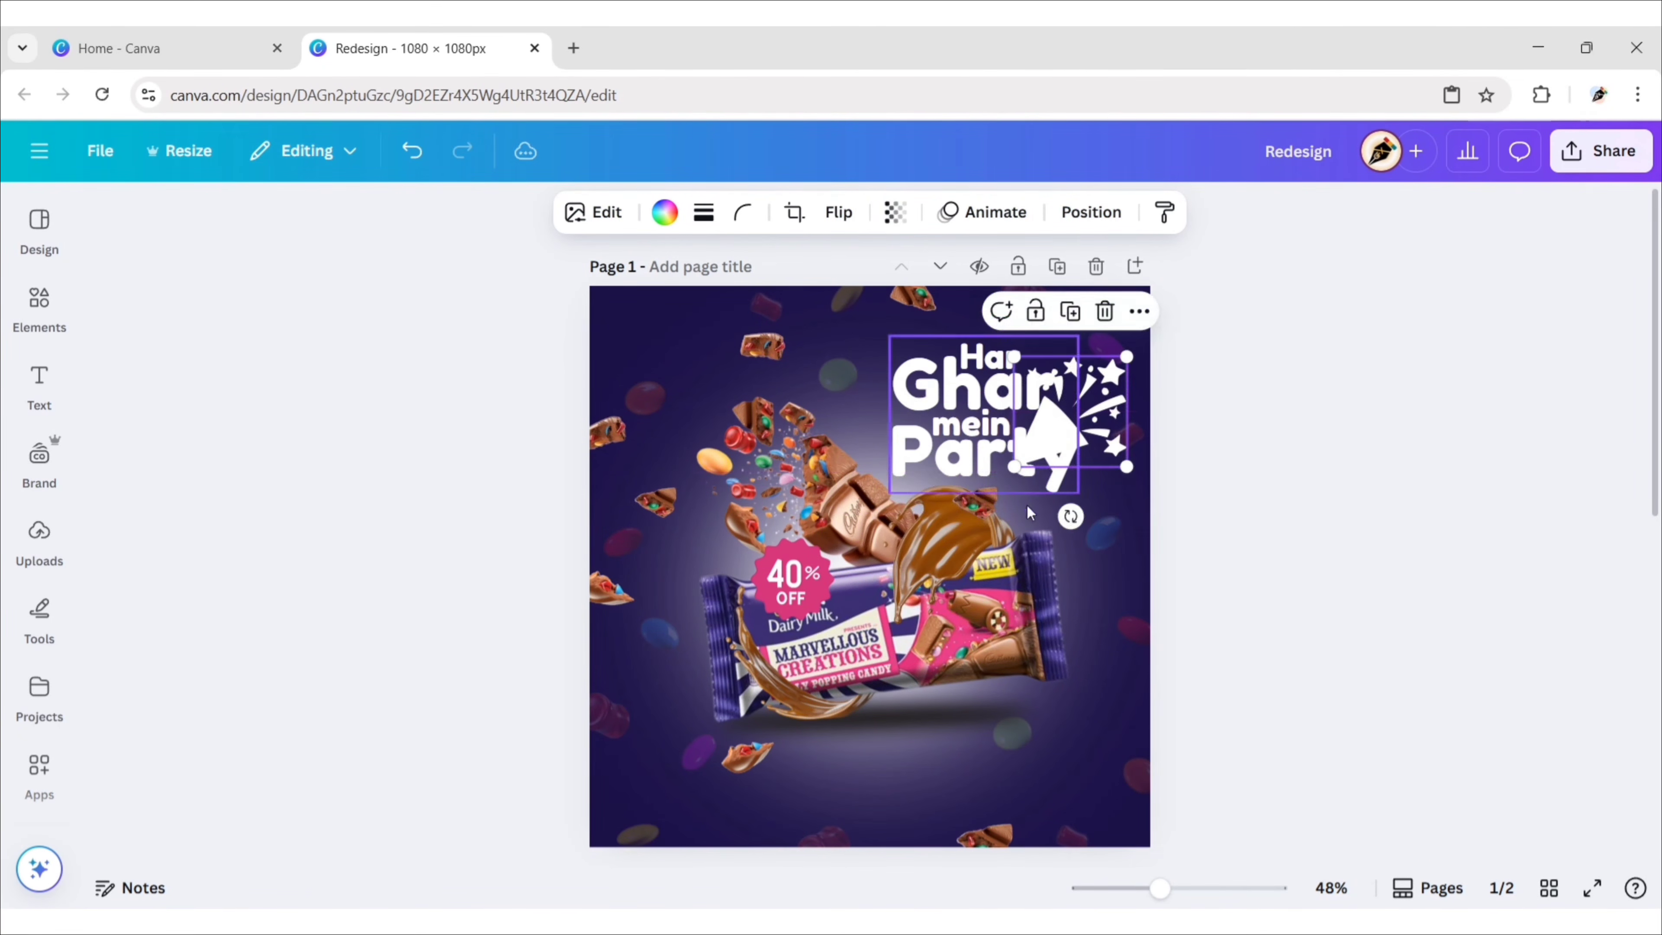
{"action": "left_click_drag", "start_coordinate": [1066, 516], "coordinate": [1094, 421]}
{"action": "left_click_drag", "start_coordinate": [1098, 350], "coordinate": [1095, 365]}
{"action": "left_click_drag", "start_coordinate": [1120, 473], "coordinate": [1127, 499]}
{"action": "left_click_drag", "start_coordinate": [1092, 412], "coordinate": [1092, 414]}
{"action": "left_click_drag", "start_coordinate": [1120, 490], "coordinate": [1126, 503]}
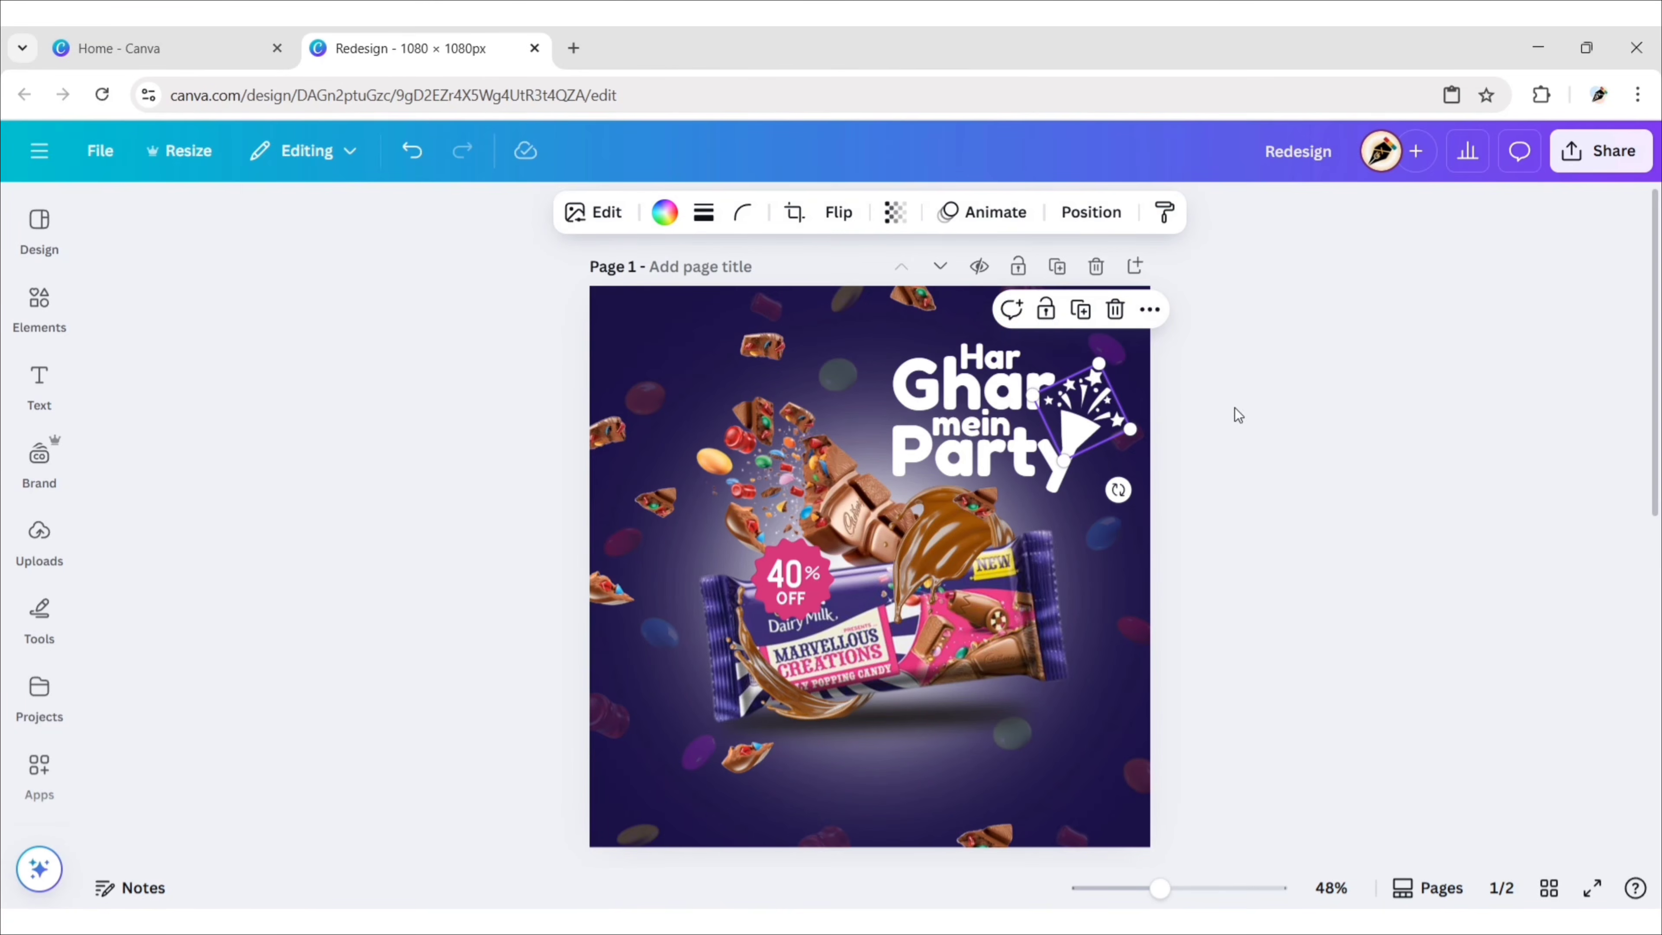
{"action": "key", "text": "Right"}
{"action": "key", "text": "Right"}
{"action": "key", "text": "Right"}
{"action": "left_click_drag", "start_coordinate": [1101, 363], "coordinate": [1099, 381]}
- Add a heading beneath the chocolate bar reading "The Chunky Marvellous Creations"
{"action": "left_click", "coordinate": [39, 386]}
{"action": "left_click", "coordinate": [248, 420]}
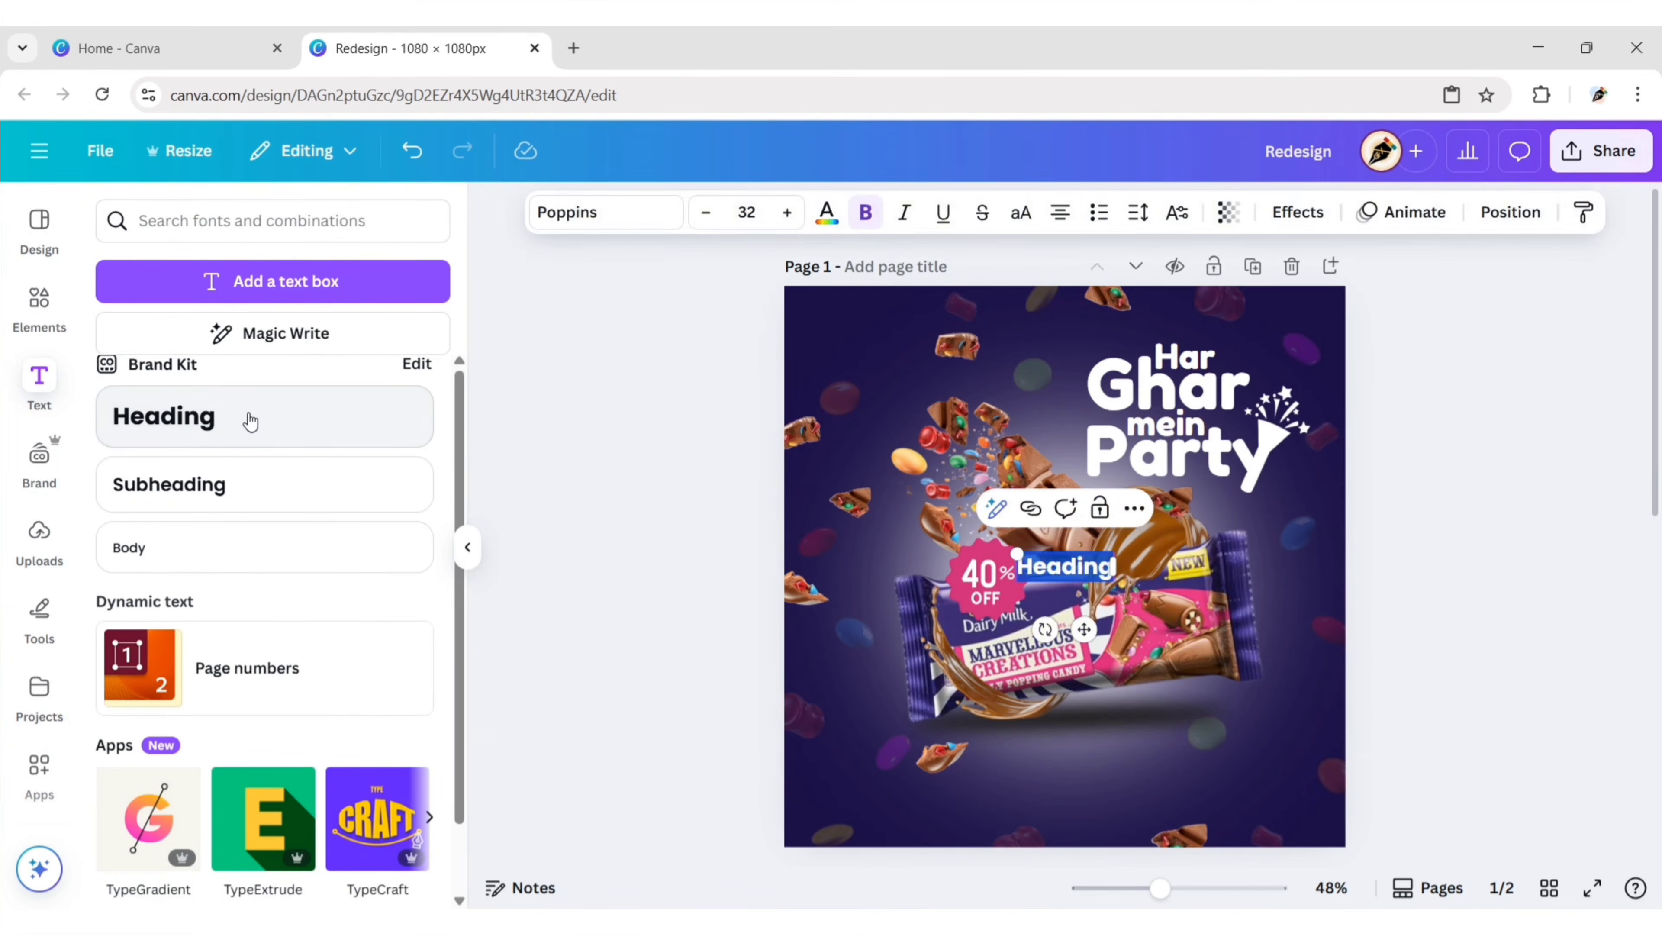
{"action": "left_click", "coordinate": [465, 548]}
{"action": "left_click_drag", "start_coordinate": [890, 629], "coordinate": [887, 818]}
{"action": "type", "text": "The Chunky Marvellous Creations"}
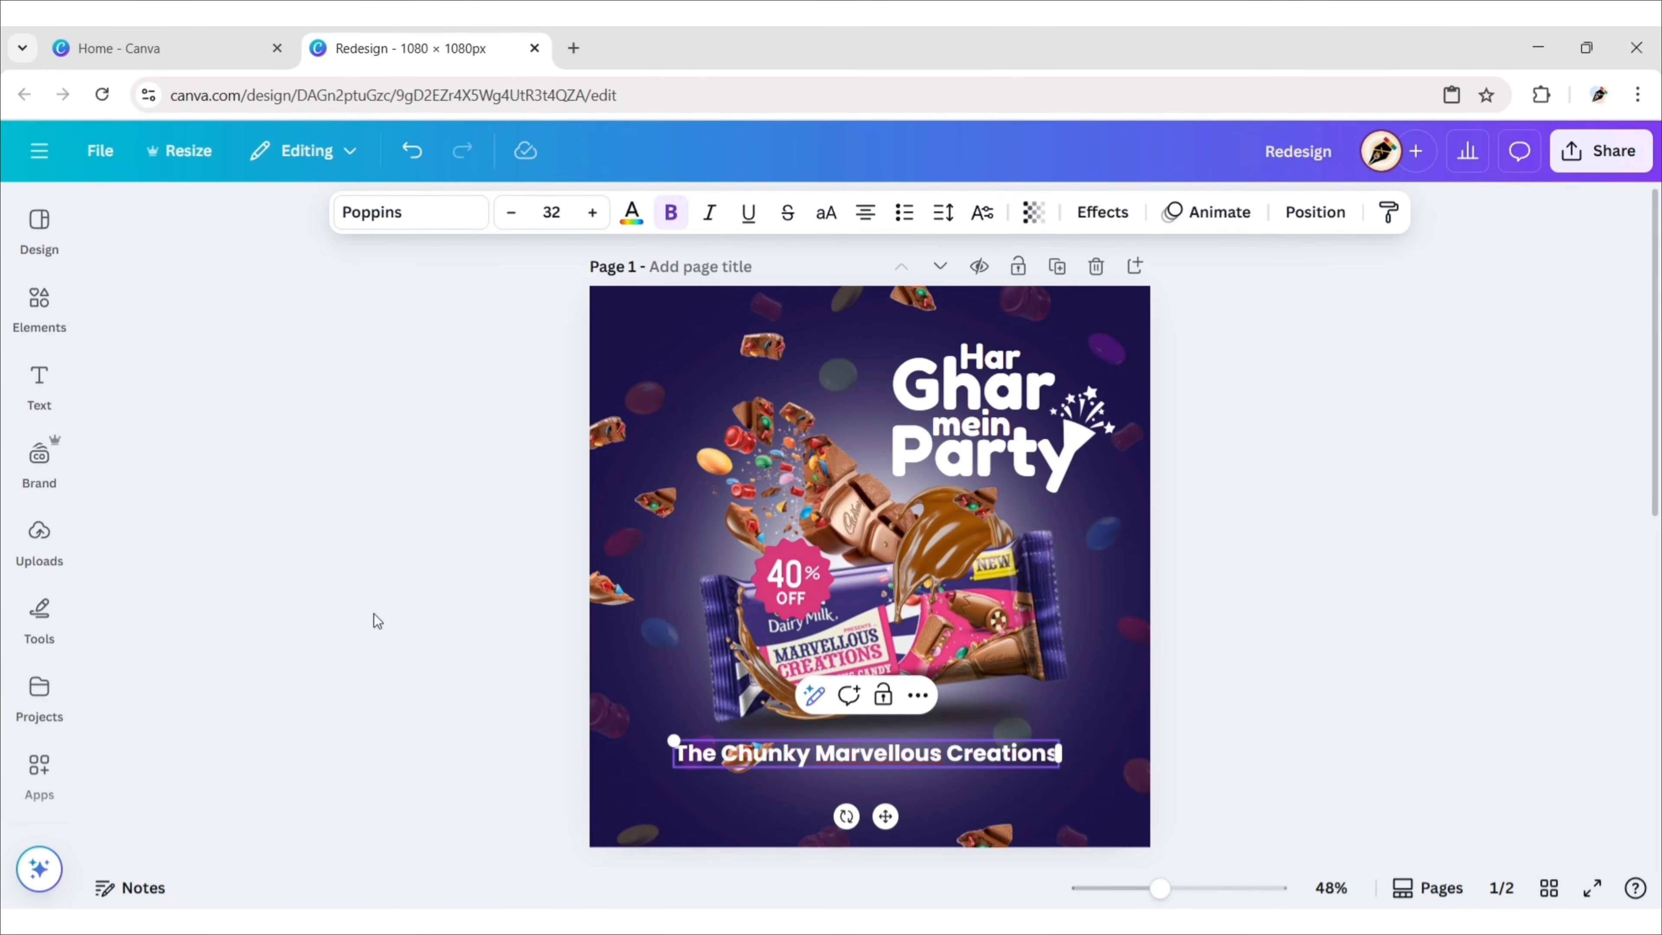
- Set the tagline's font to Fredoka and its size to 42
{"action": "left_click", "coordinate": [372, 213]}
{"action": "left_click", "coordinate": [230, 524]}
{"action": "left_click", "coordinate": [550, 215]}
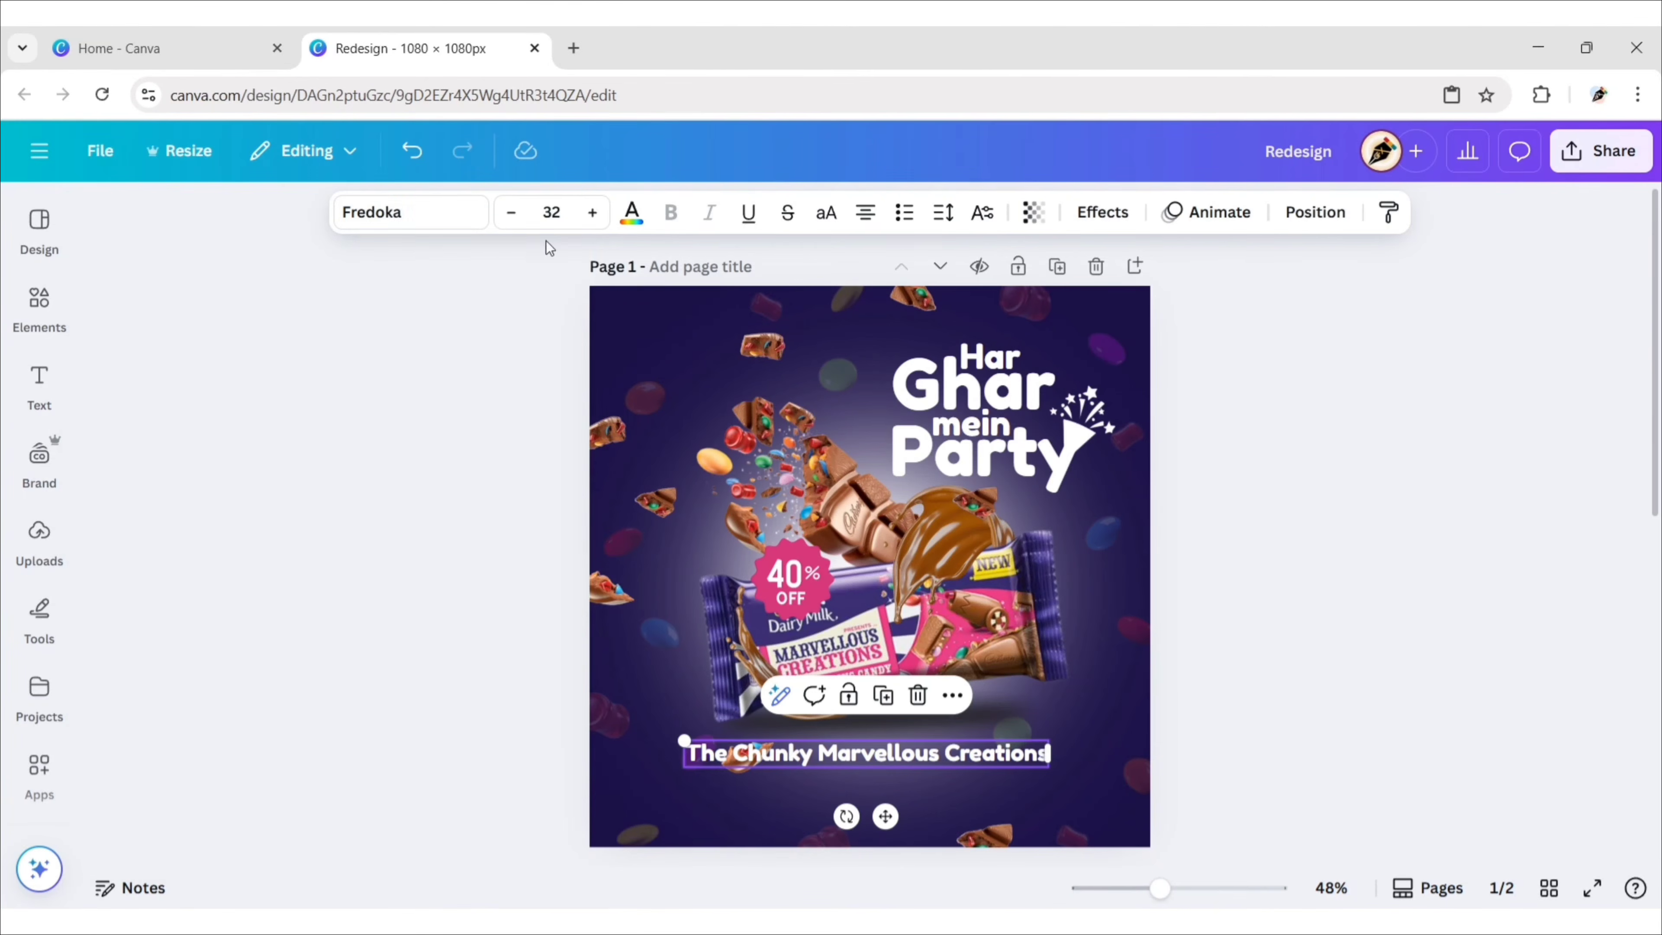
{"action": "type", "text": "4"}
{"action": "key", "text": "Return"}
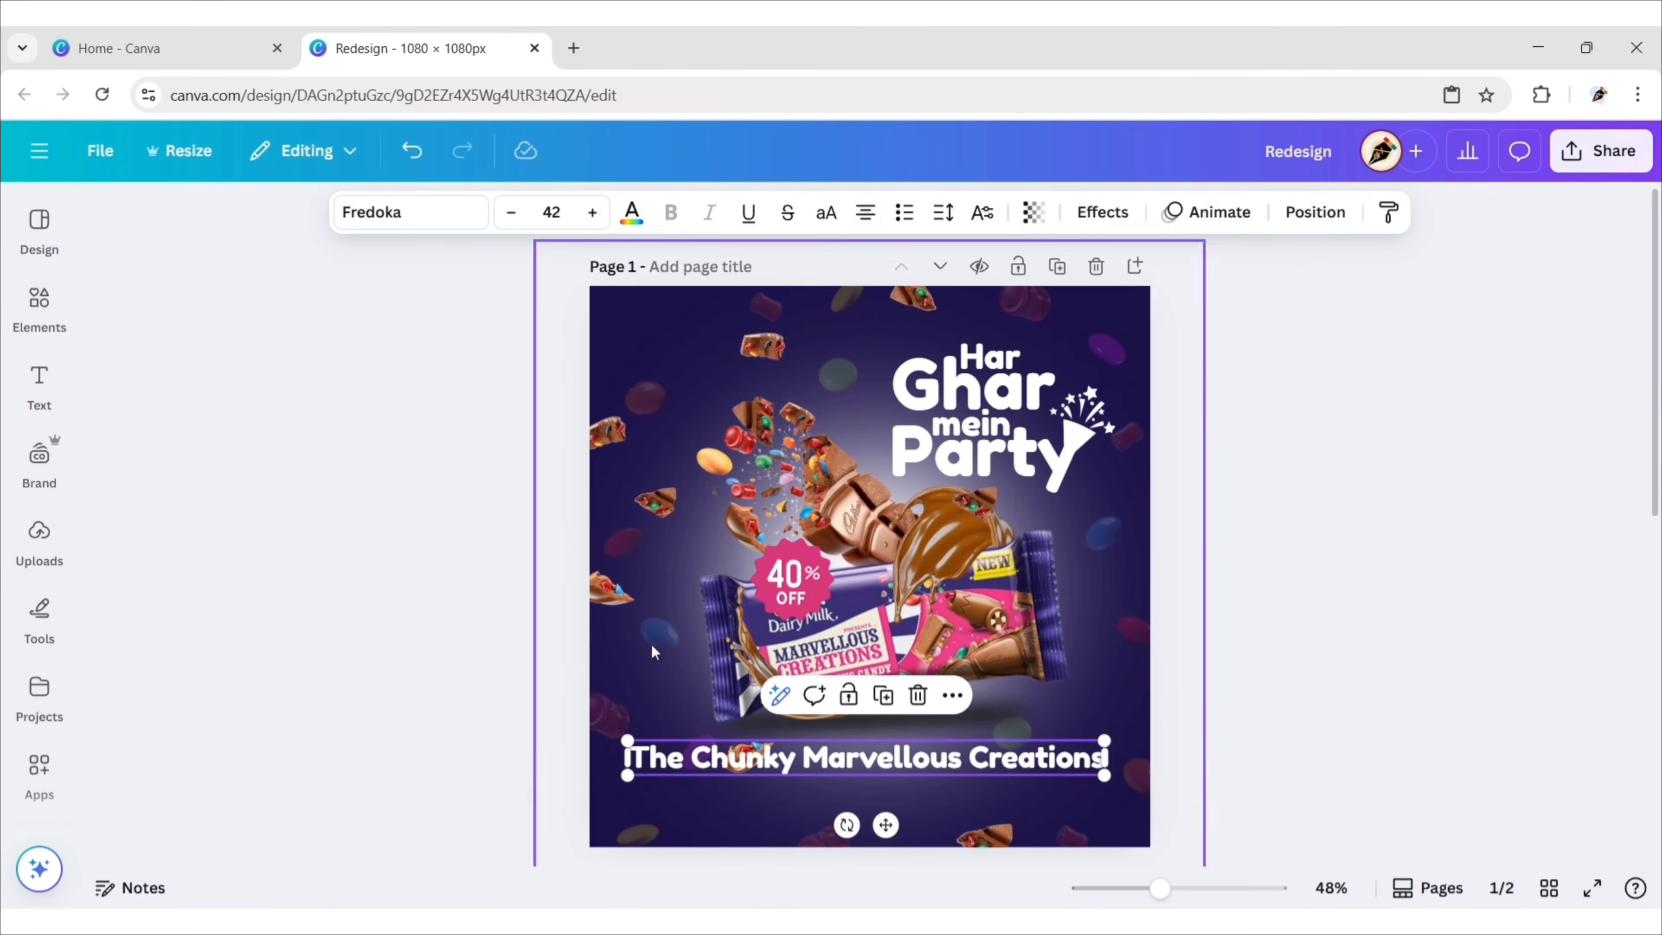
- Convert the tagline to uppercase and tighten its line spacing
{"action": "left_click", "coordinate": [826, 213]}
{"action": "left_click", "coordinate": [943, 212]}
{"action": "left_click_drag", "start_coordinate": [905, 375], "coordinate": [881, 385]}
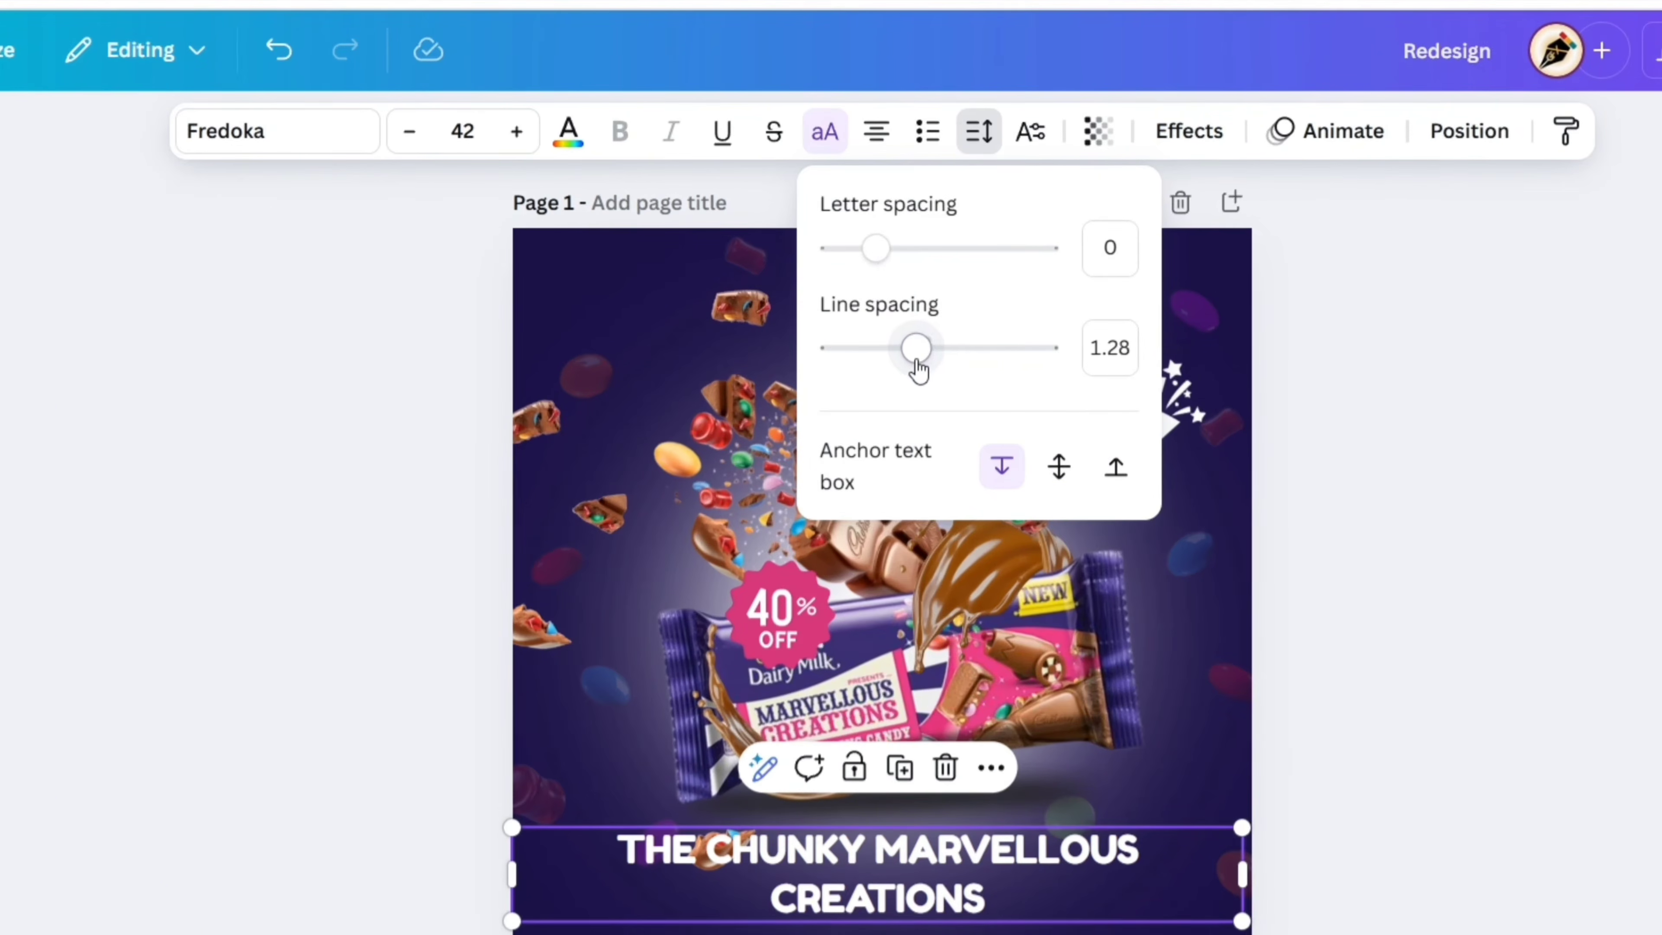
{"action": "left_click", "coordinate": [362, 621]}
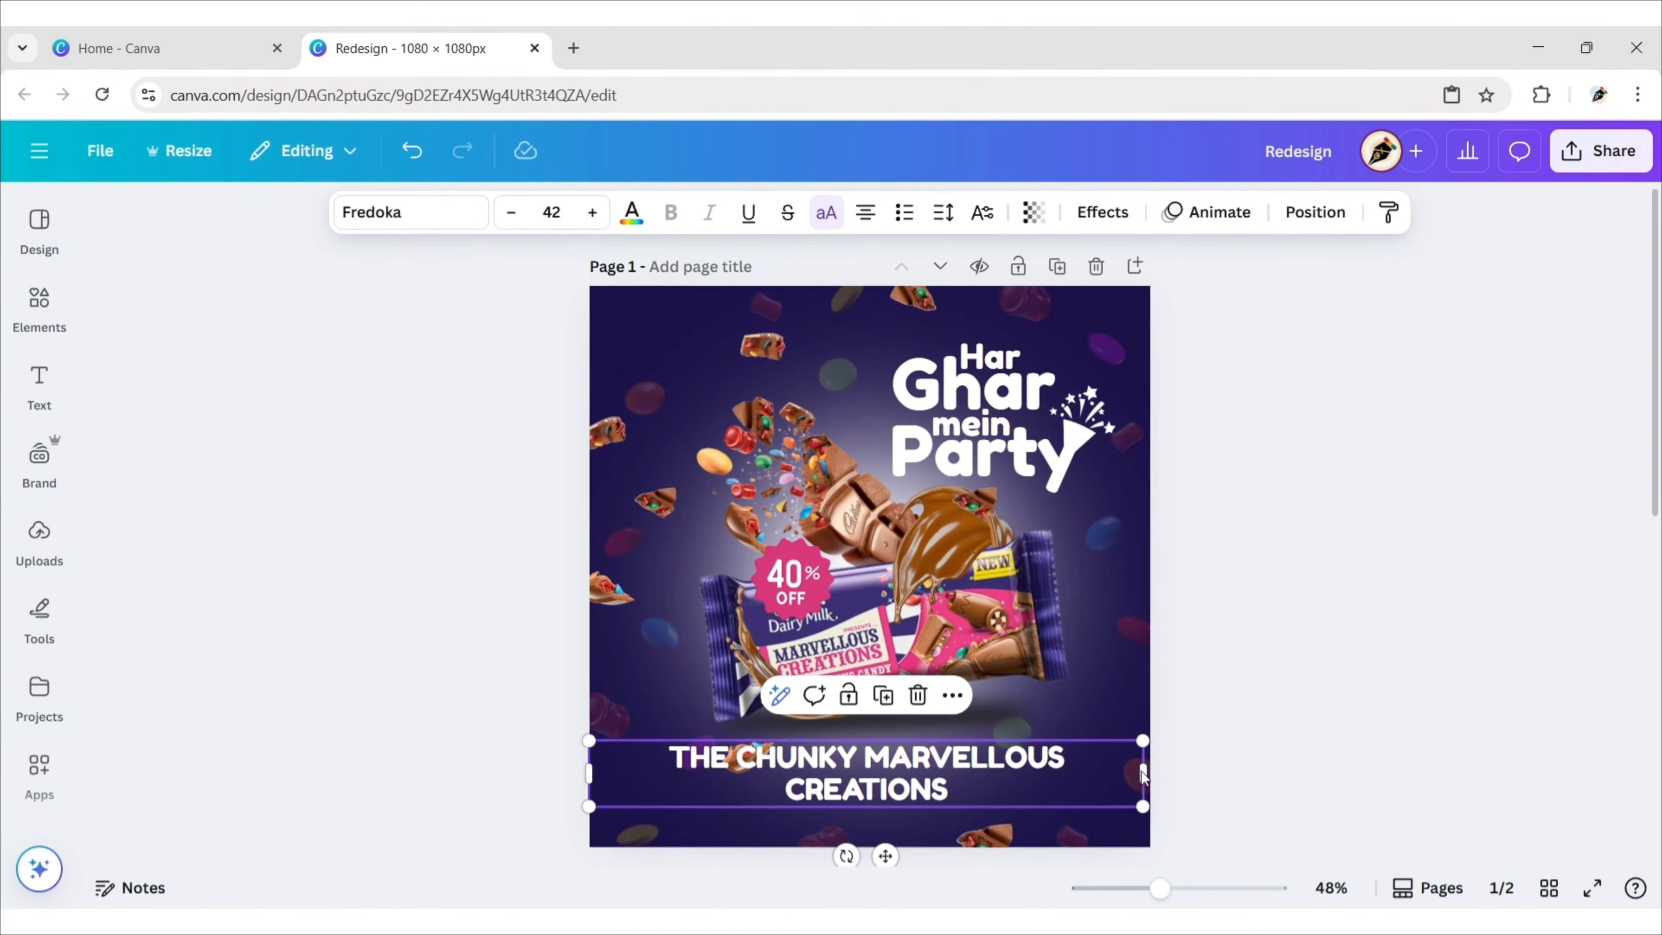
- Narrow the tagline's text box so it wraps as "THE CHUNKY" over "MARVELLOUS CREATIONS", and position it beneath the bar
{"action": "left_click_drag", "start_coordinate": [1242, 871], "coordinate": [1074, 874]}
{"action": "left_click_drag", "start_coordinate": [823, 887], "coordinate": [926, 889]}
{"action": "left_click_drag", "start_coordinate": [1094, 781], "coordinate": [1056, 783]}
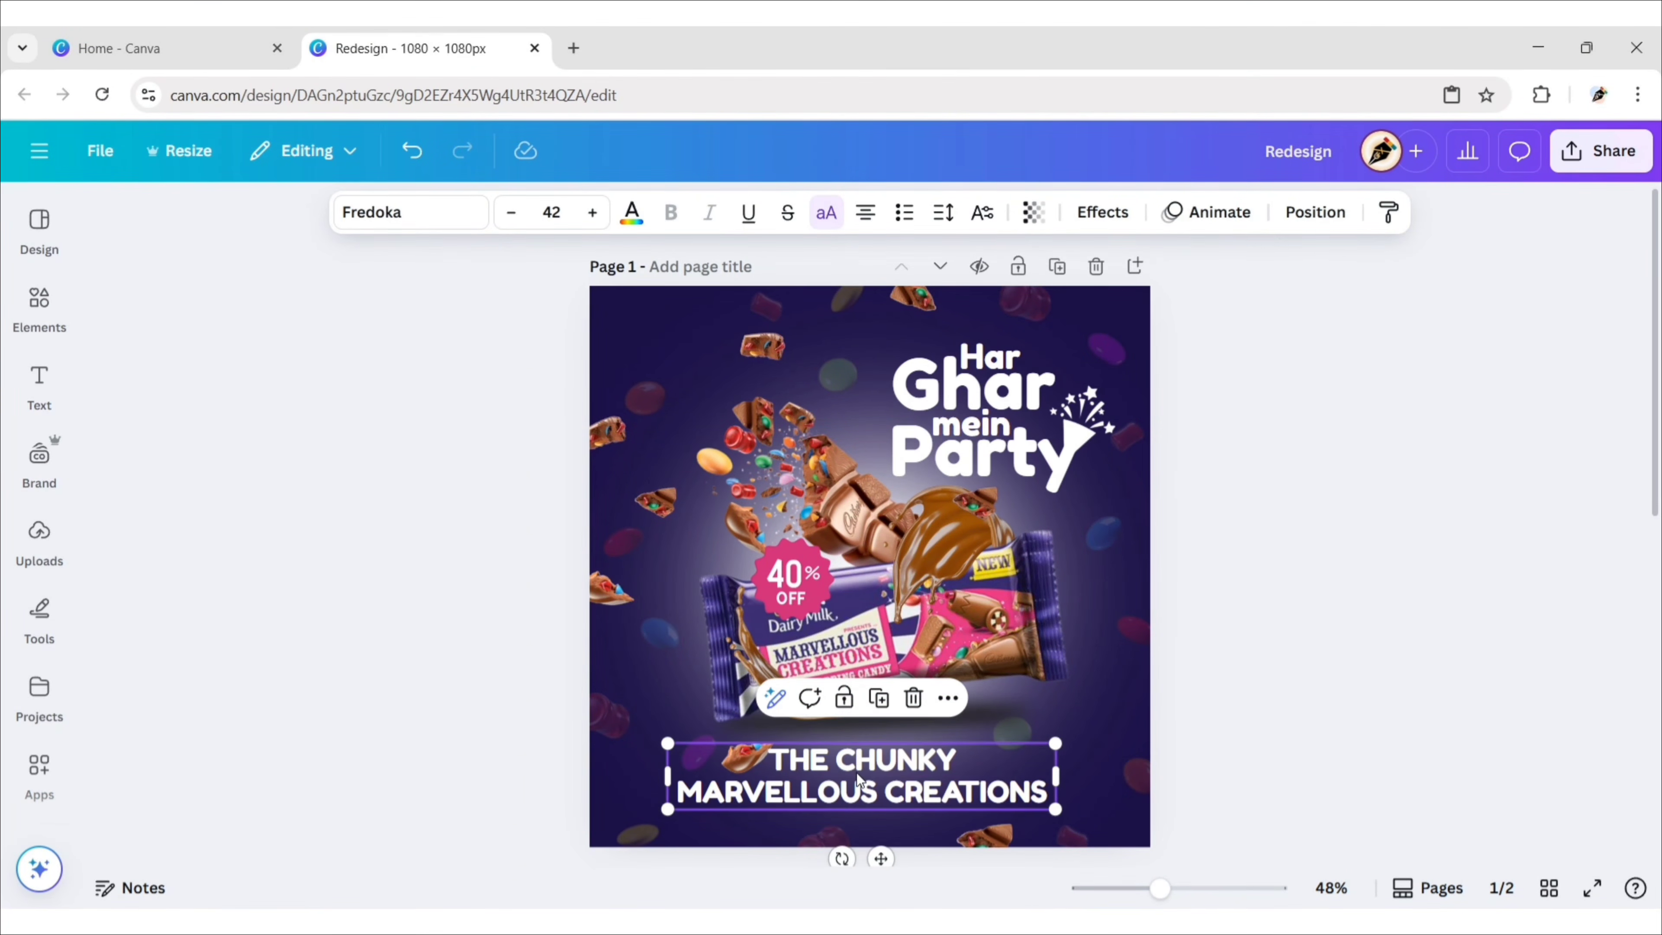
{"action": "left_click_drag", "start_coordinate": [858, 779], "coordinate": [854, 783]}
{"action": "left_click", "coordinate": [1305, 211]}
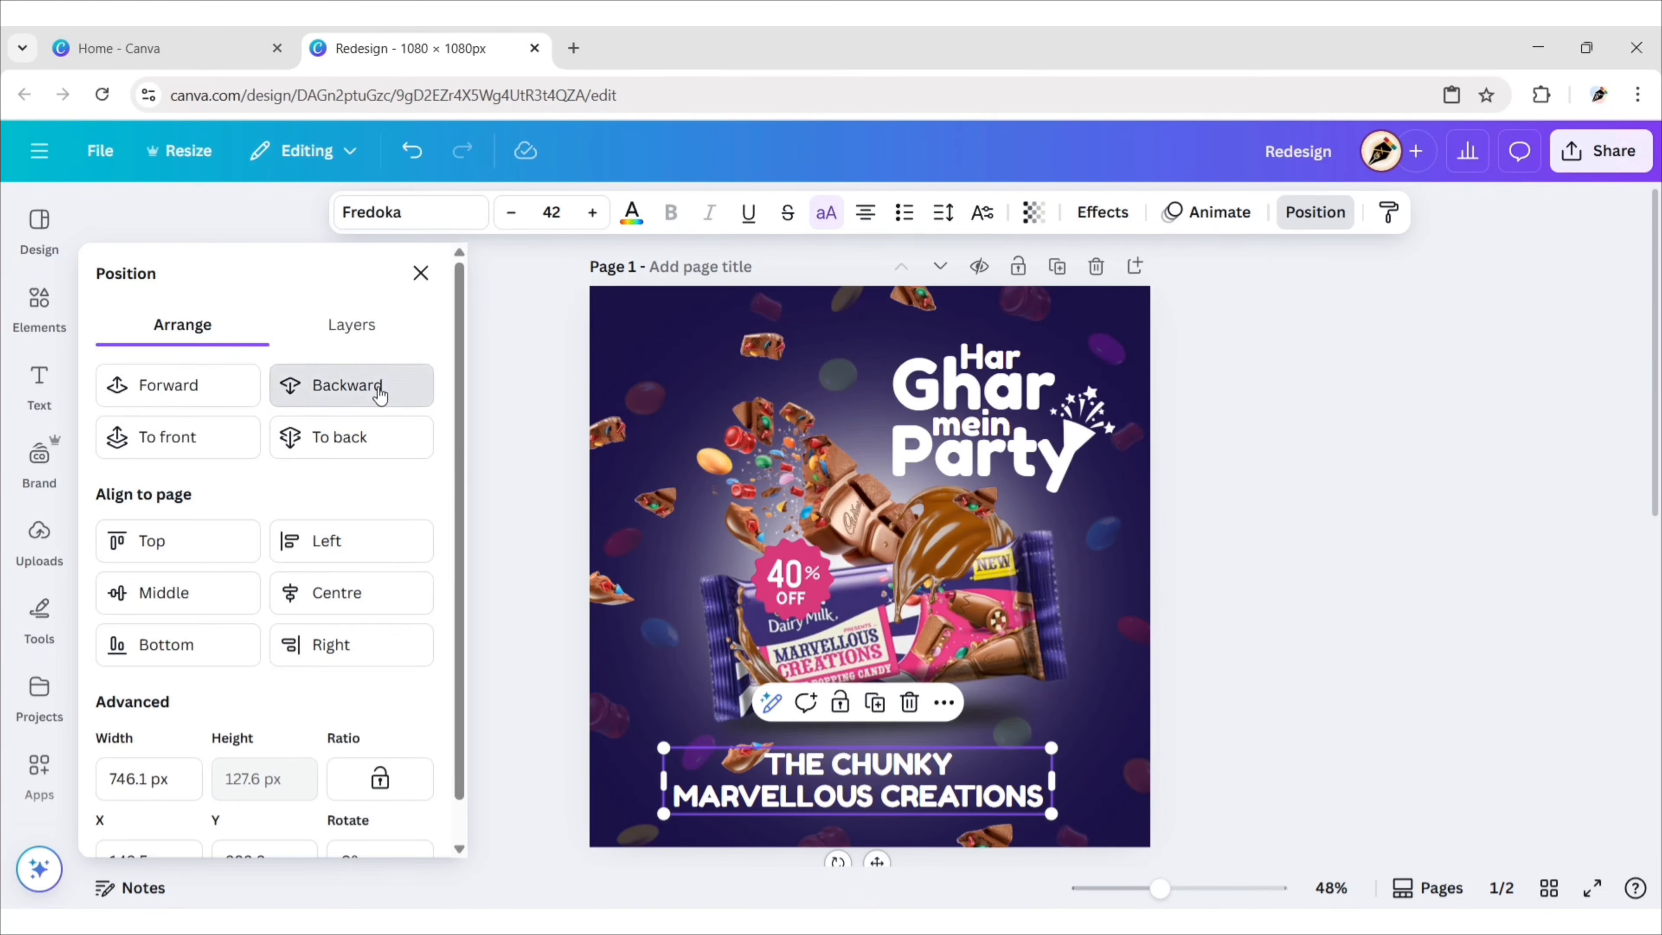
{"action": "left_click", "coordinate": [420, 275]}
{"action": "left_click", "coordinate": [413, 714]}
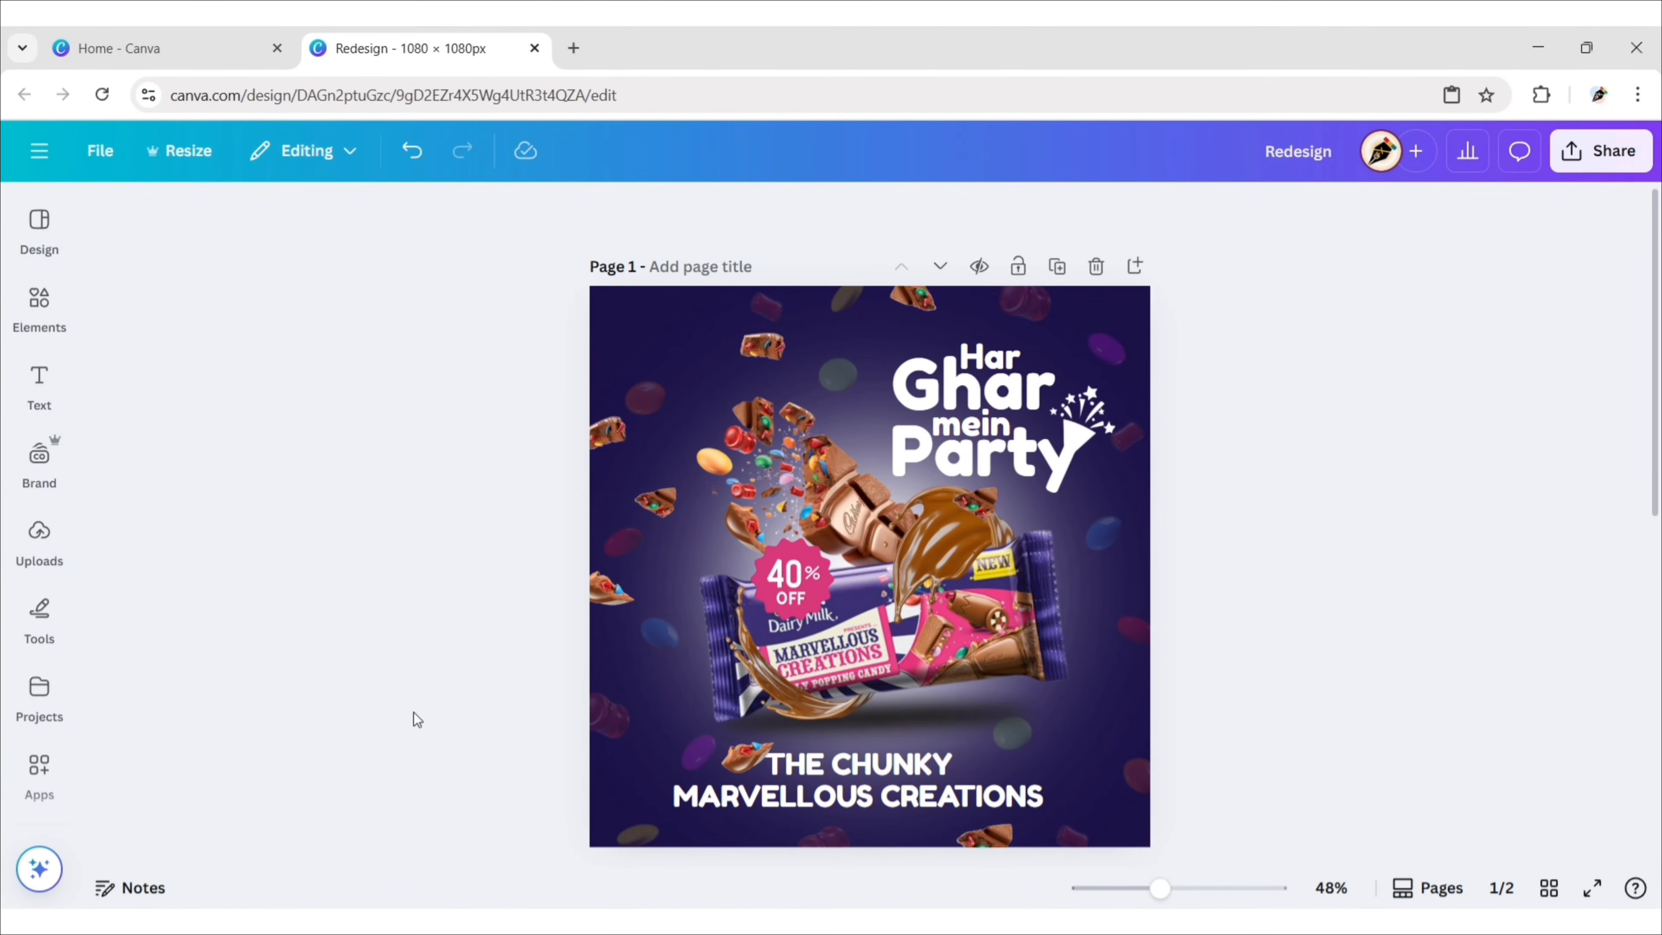
- Add the uploaded Cadbury Dairy Milk logo, scale it down, and place it in the design's upper-left corner
{"action": "left_click", "coordinate": [40, 532]}
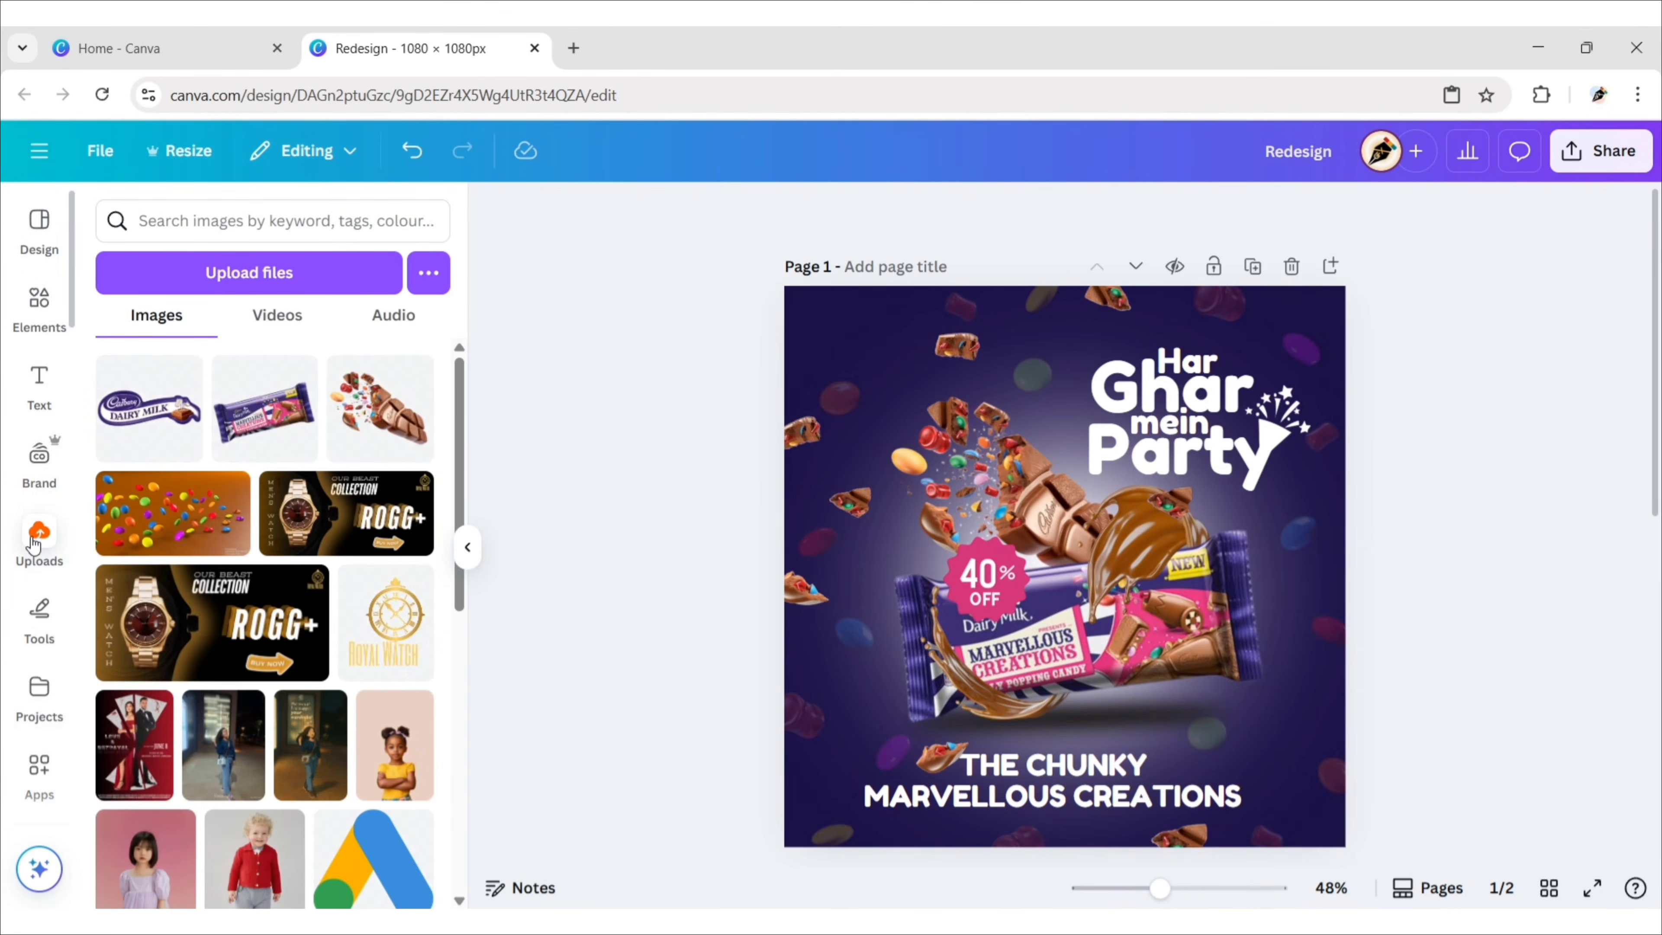
{"action": "left_click", "coordinate": [145, 419]}
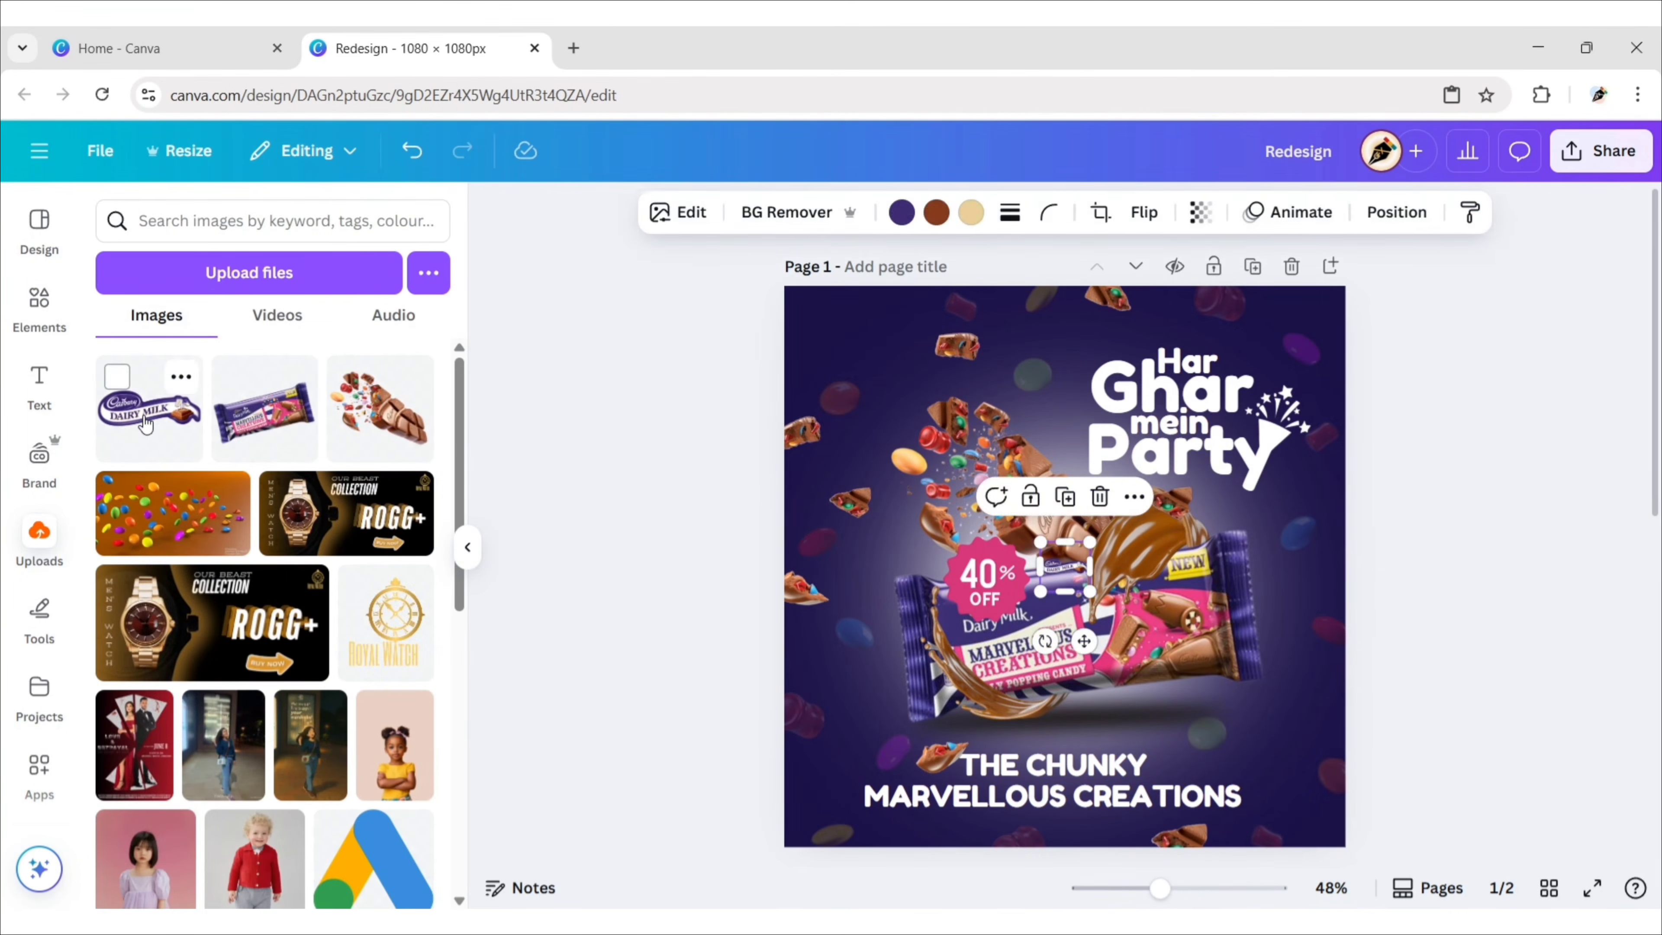
{"action": "left_click", "coordinate": [467, 548]}
{"action": "left_click_drag", "start_coordinate": [867, 618], "coordinate": [833, 585]}
{"action": "left_click_drag", "start_coordinate": [681, 365], "coordinate": [669, 326]}
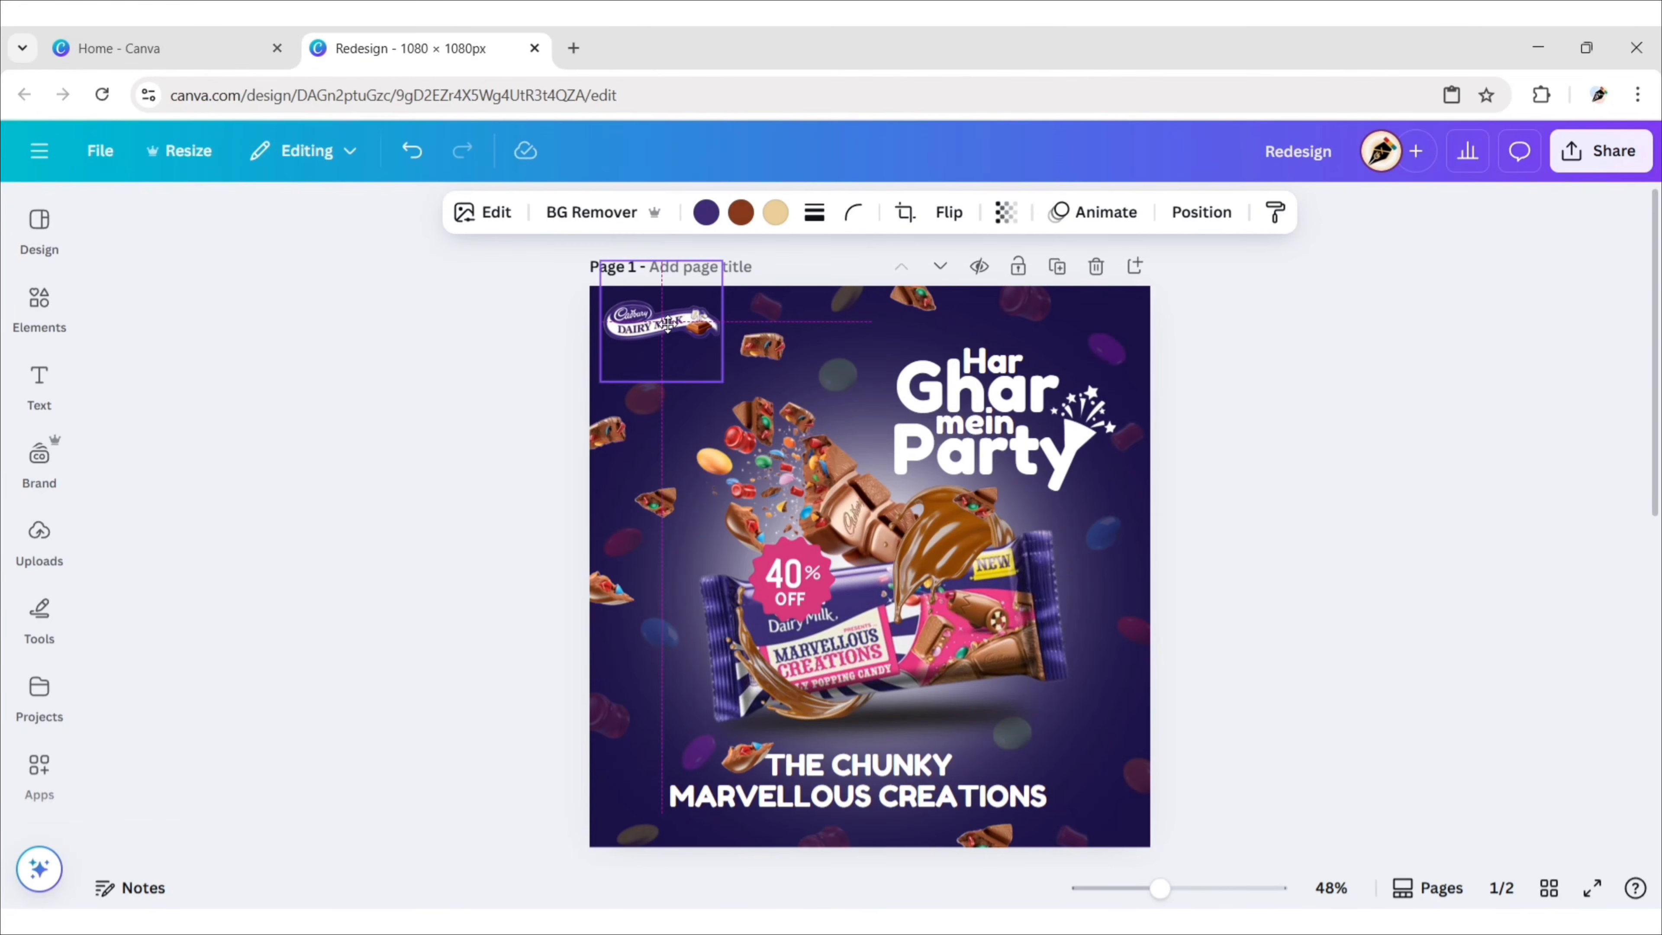
{"action": "left_click_drag", "start_coordinate": [722, 382], "coordinate": [729, 386]}
{"action": "left_click_drag", "start_coordinate": [656, 324], "coordinate": [660, 330]}
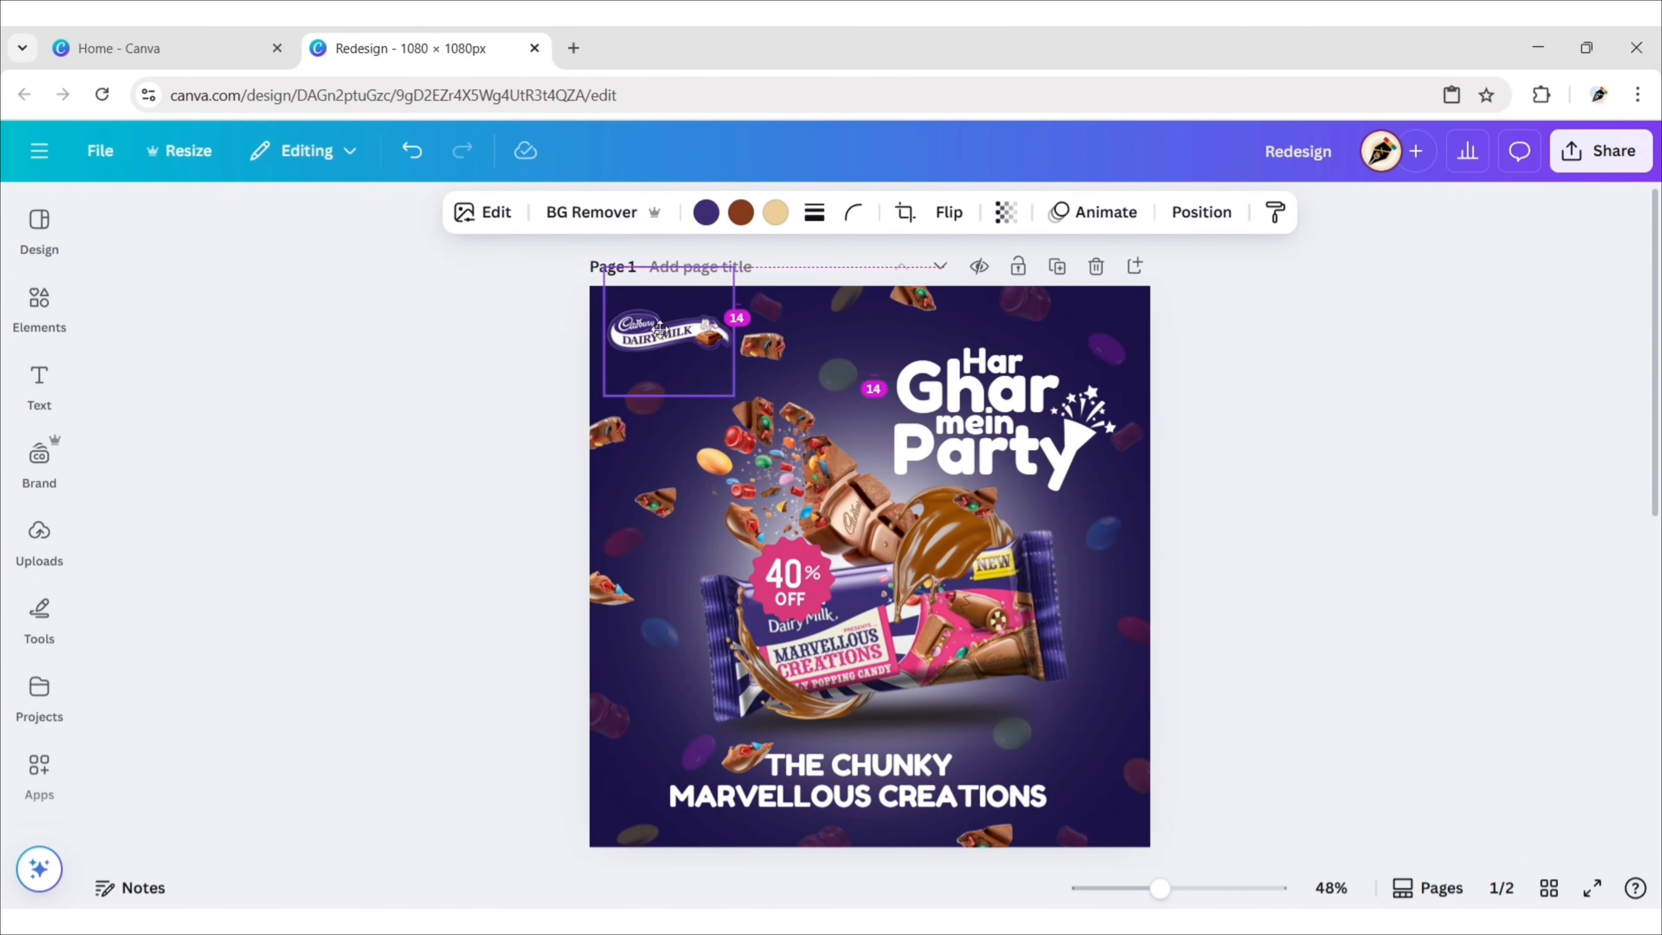
{"action": "left_click", "coordinate": [479, 377]}
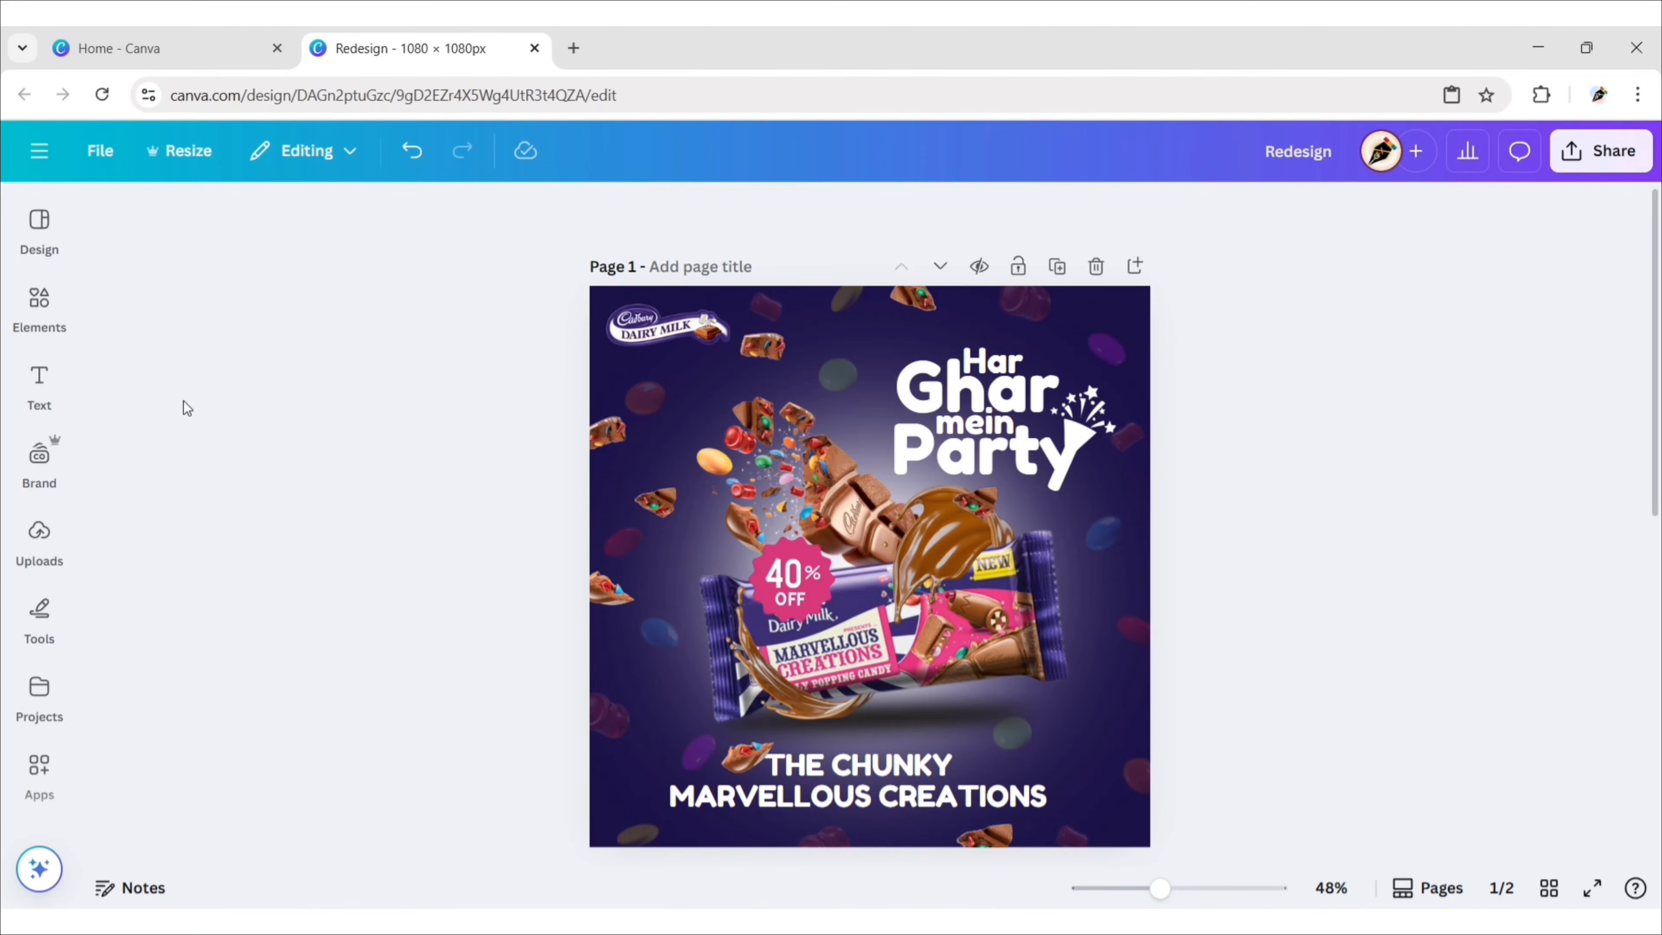
- Search the elements library for "stars"
{"action": "left_click", "coordinate": [39, 305]}
{"action": "left_click", "coordinate": [215, 224]}
{"action": "type", "text": "stars"}
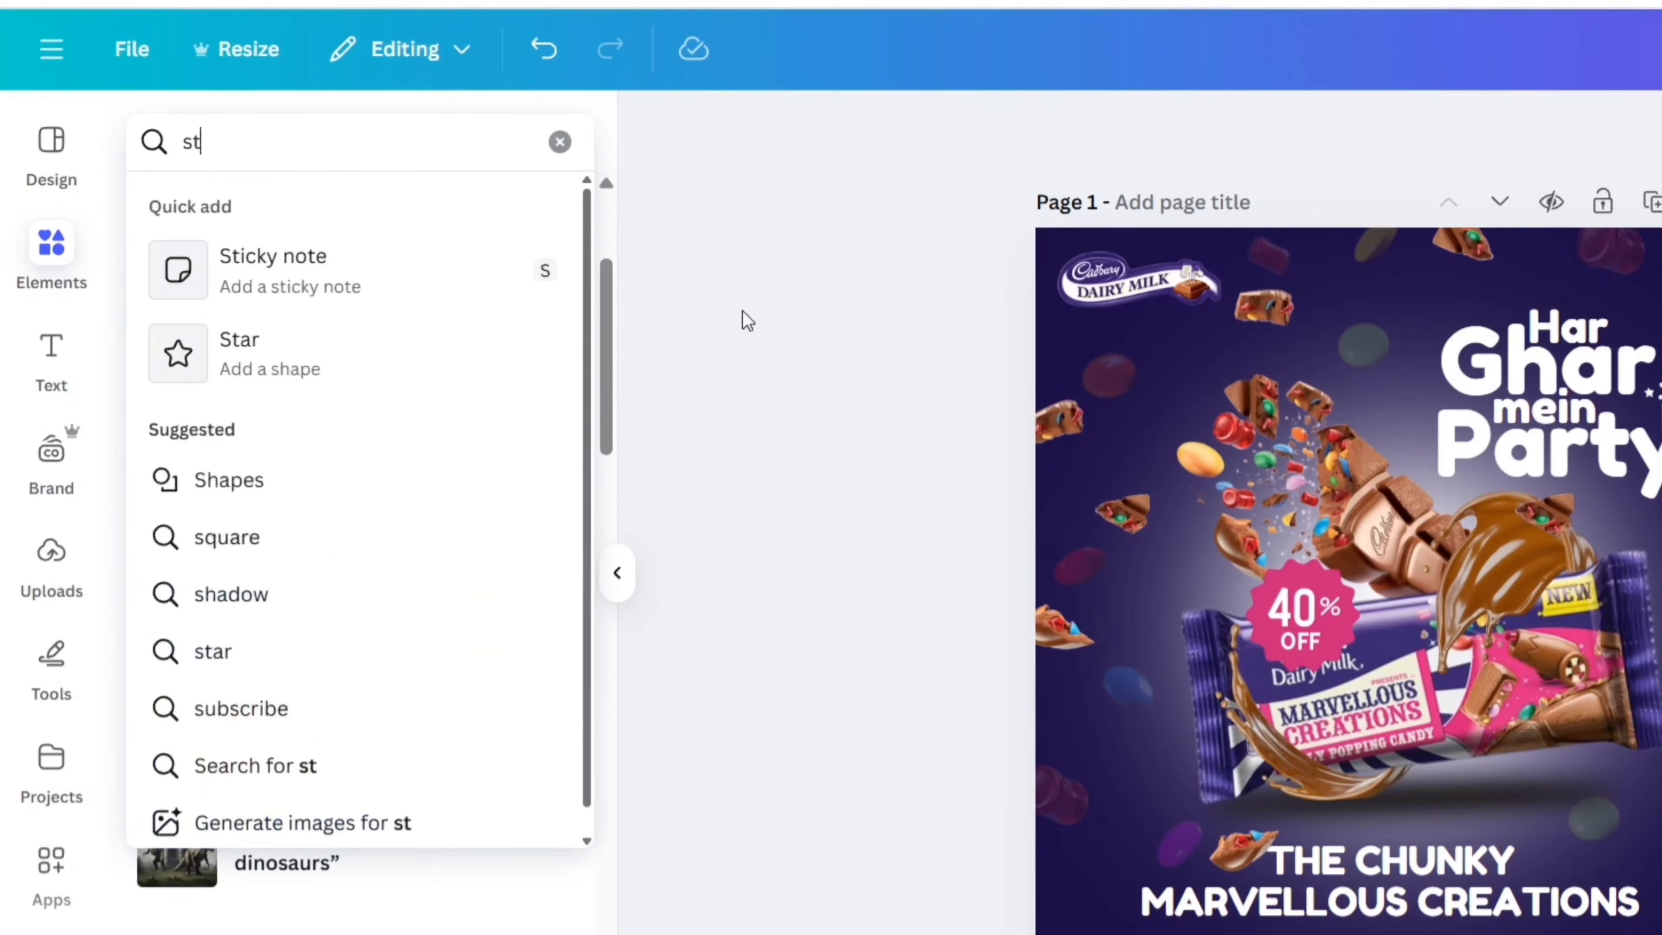
{"action": "key", "text": "Return"}
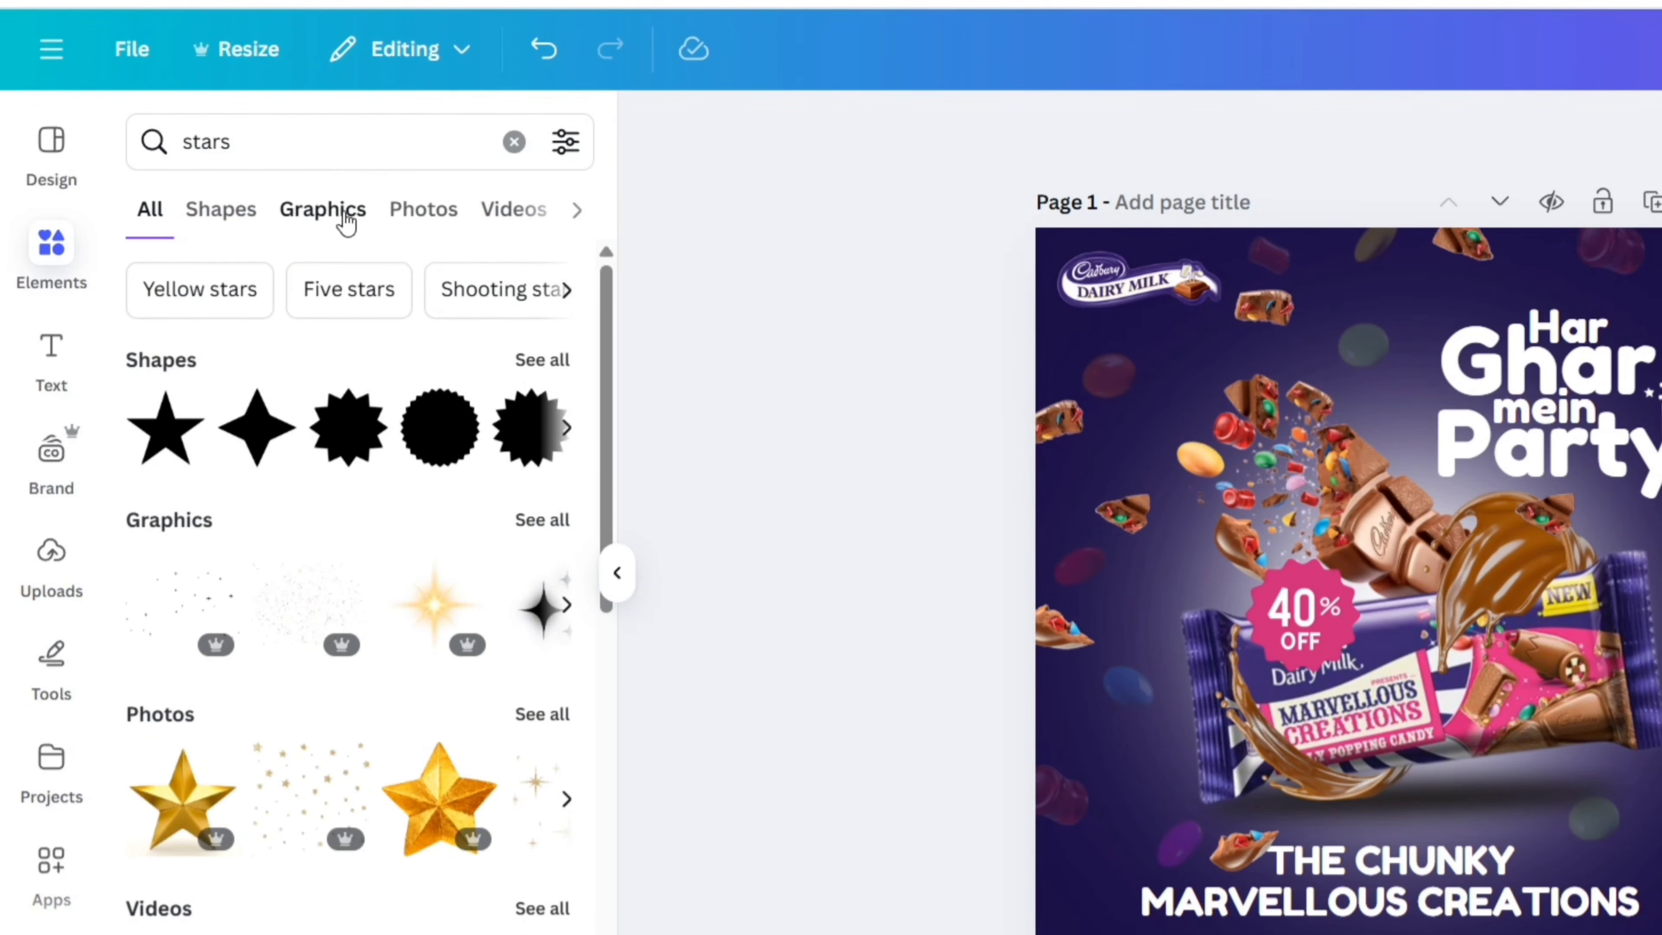